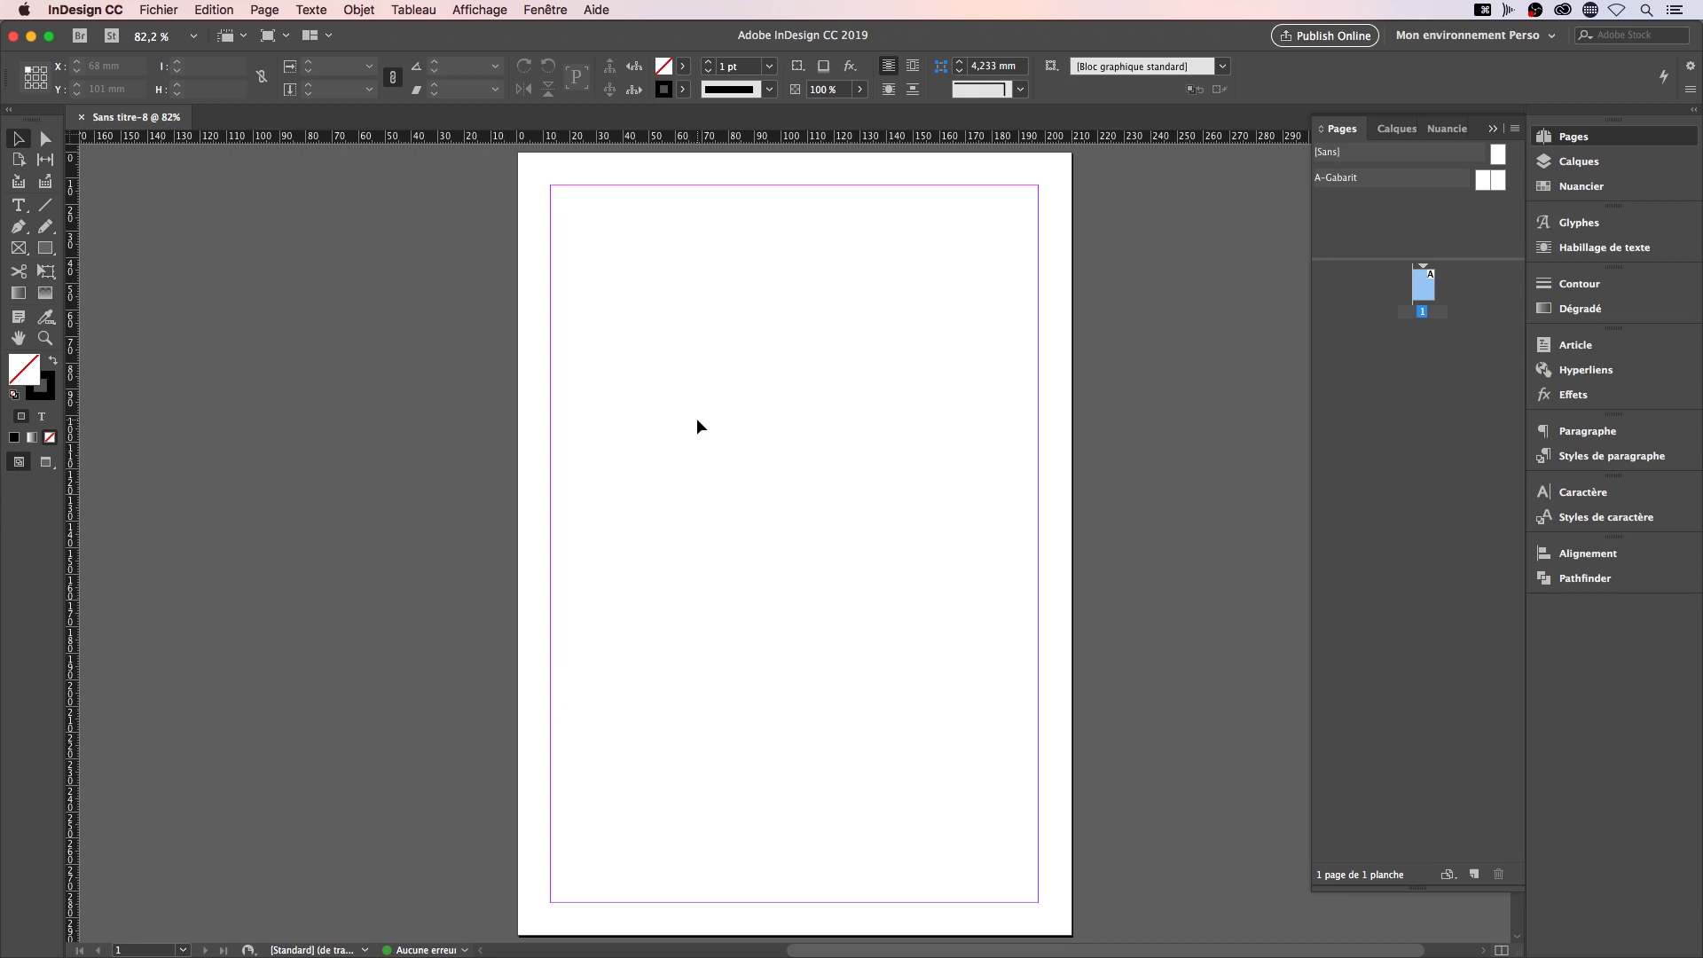
Draw a rectangular frame about 84 × 73 mm at the upper-left margin corner and place GAMBAS A LA VIETNAMIENNE.jpg in it without import options
{"action": "left_click", "coordinate": [19, 247]}
{"action": "left_click_drag", "start_coordinate": [552, 186], "coordinate": [772, 377]}
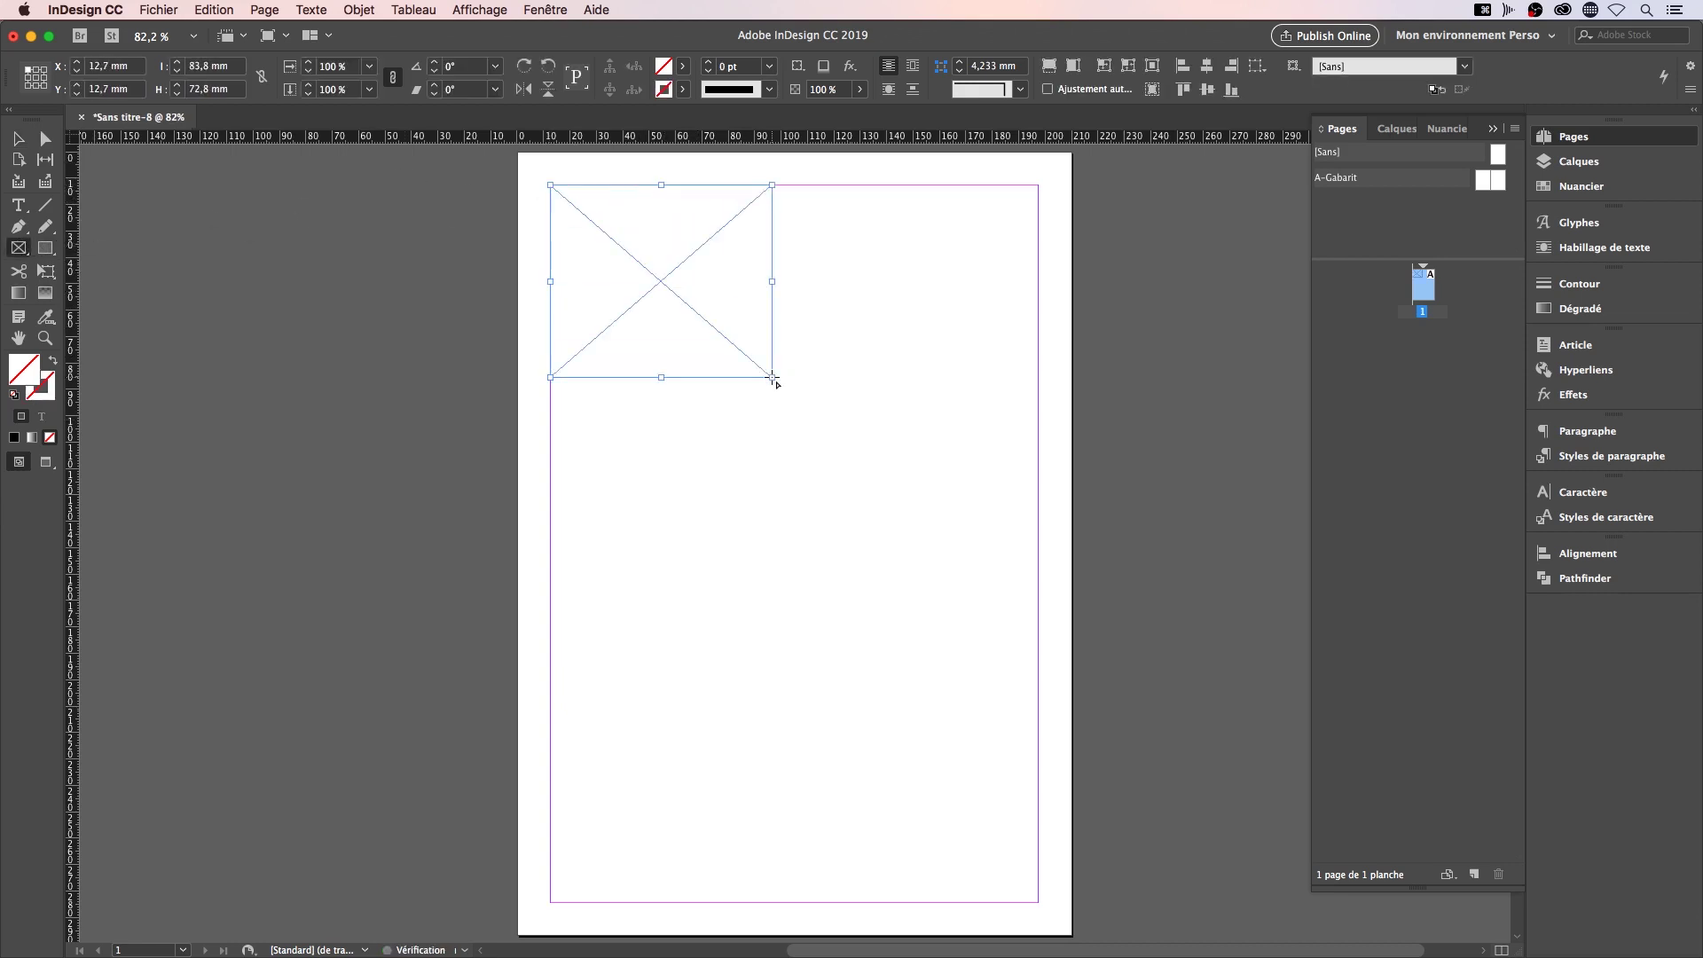
{"action": "key", "text": "super+d"}
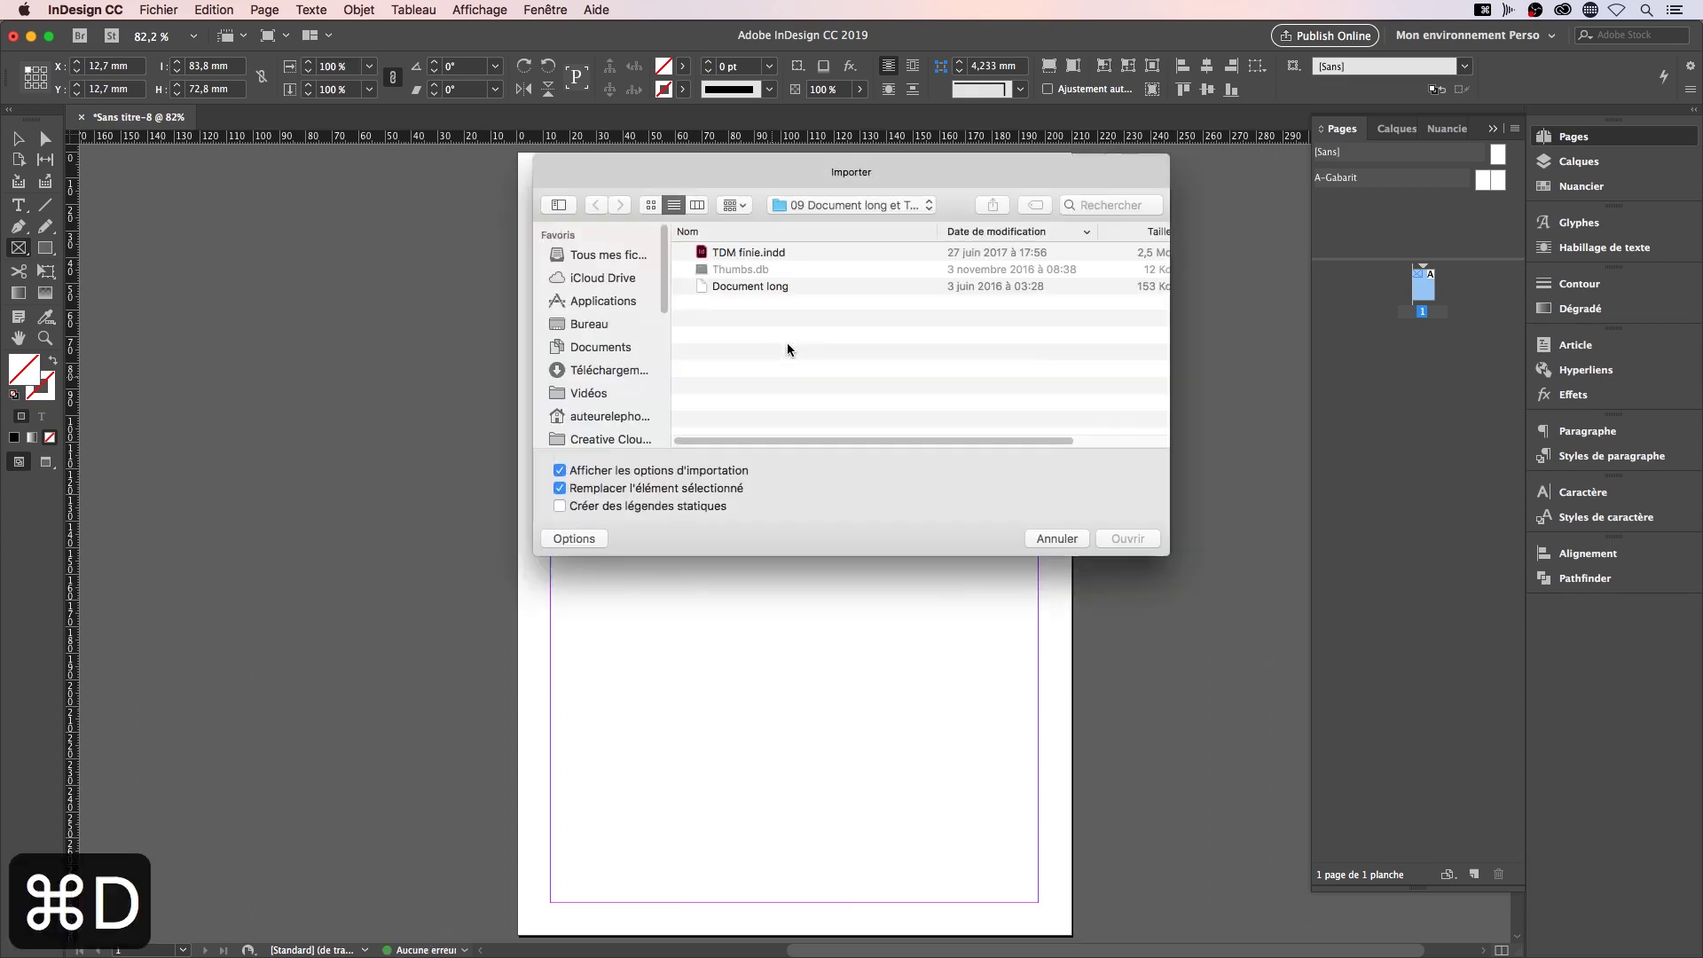
{"action": "left_click", "coordinate": [590, 324]}
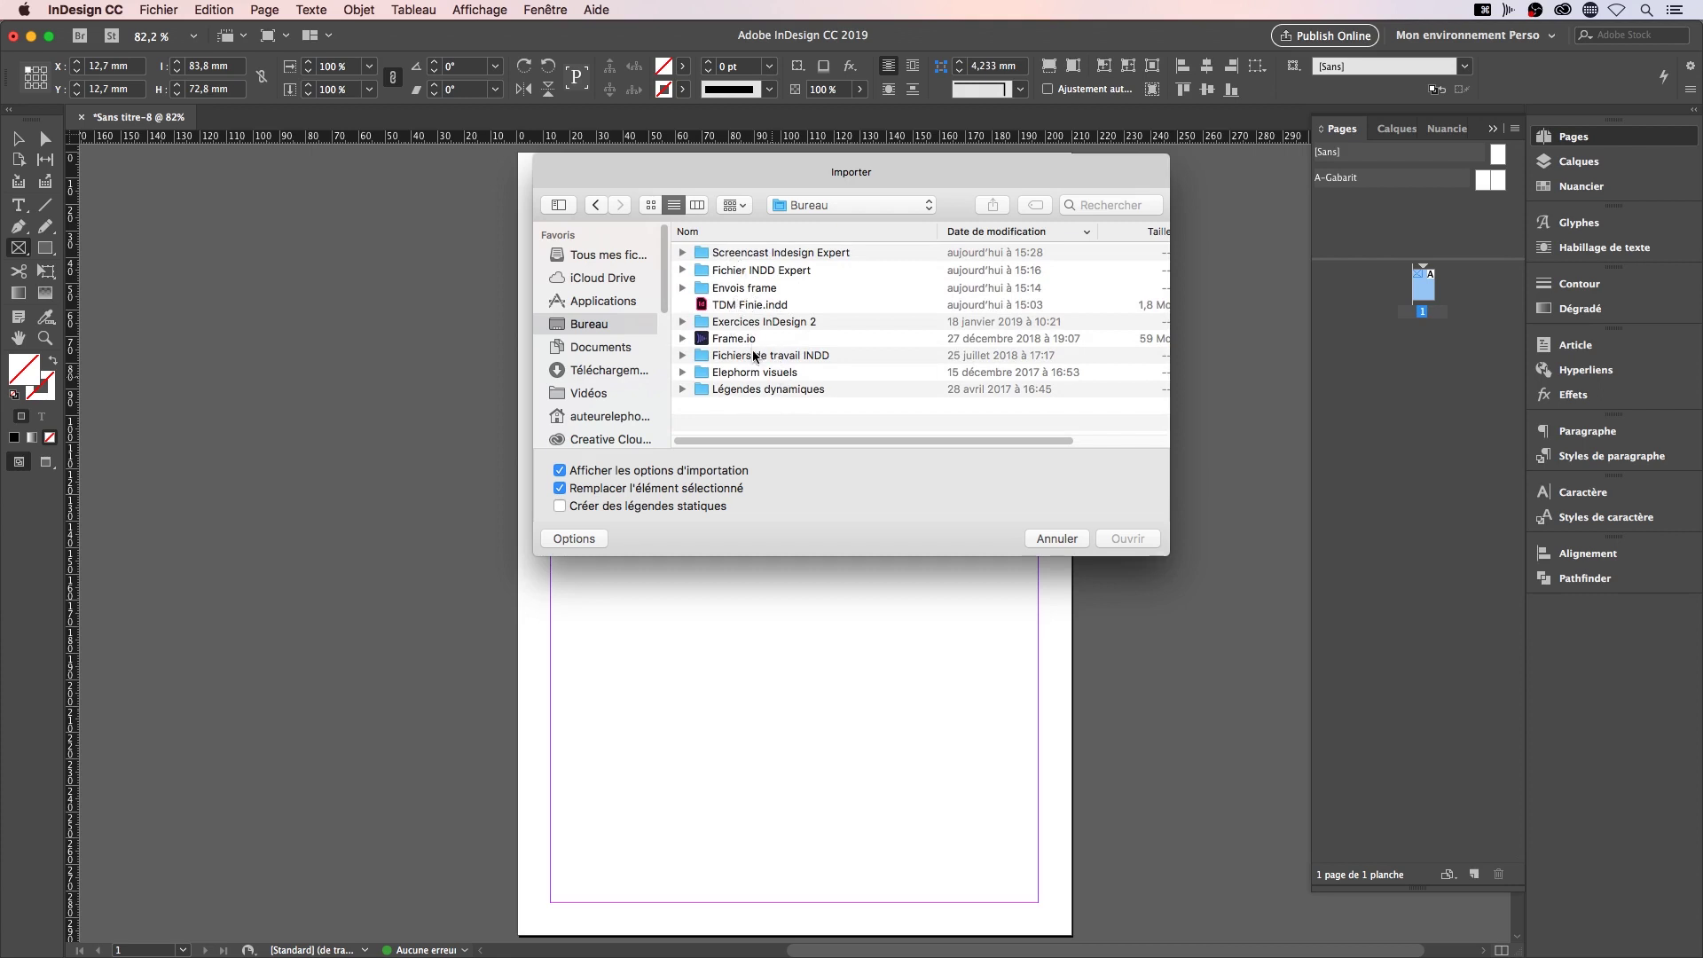
{"action": "double_click", "coordinate": [760, 395]}
{"action": "left_click", "coordinate": [560, 470]}
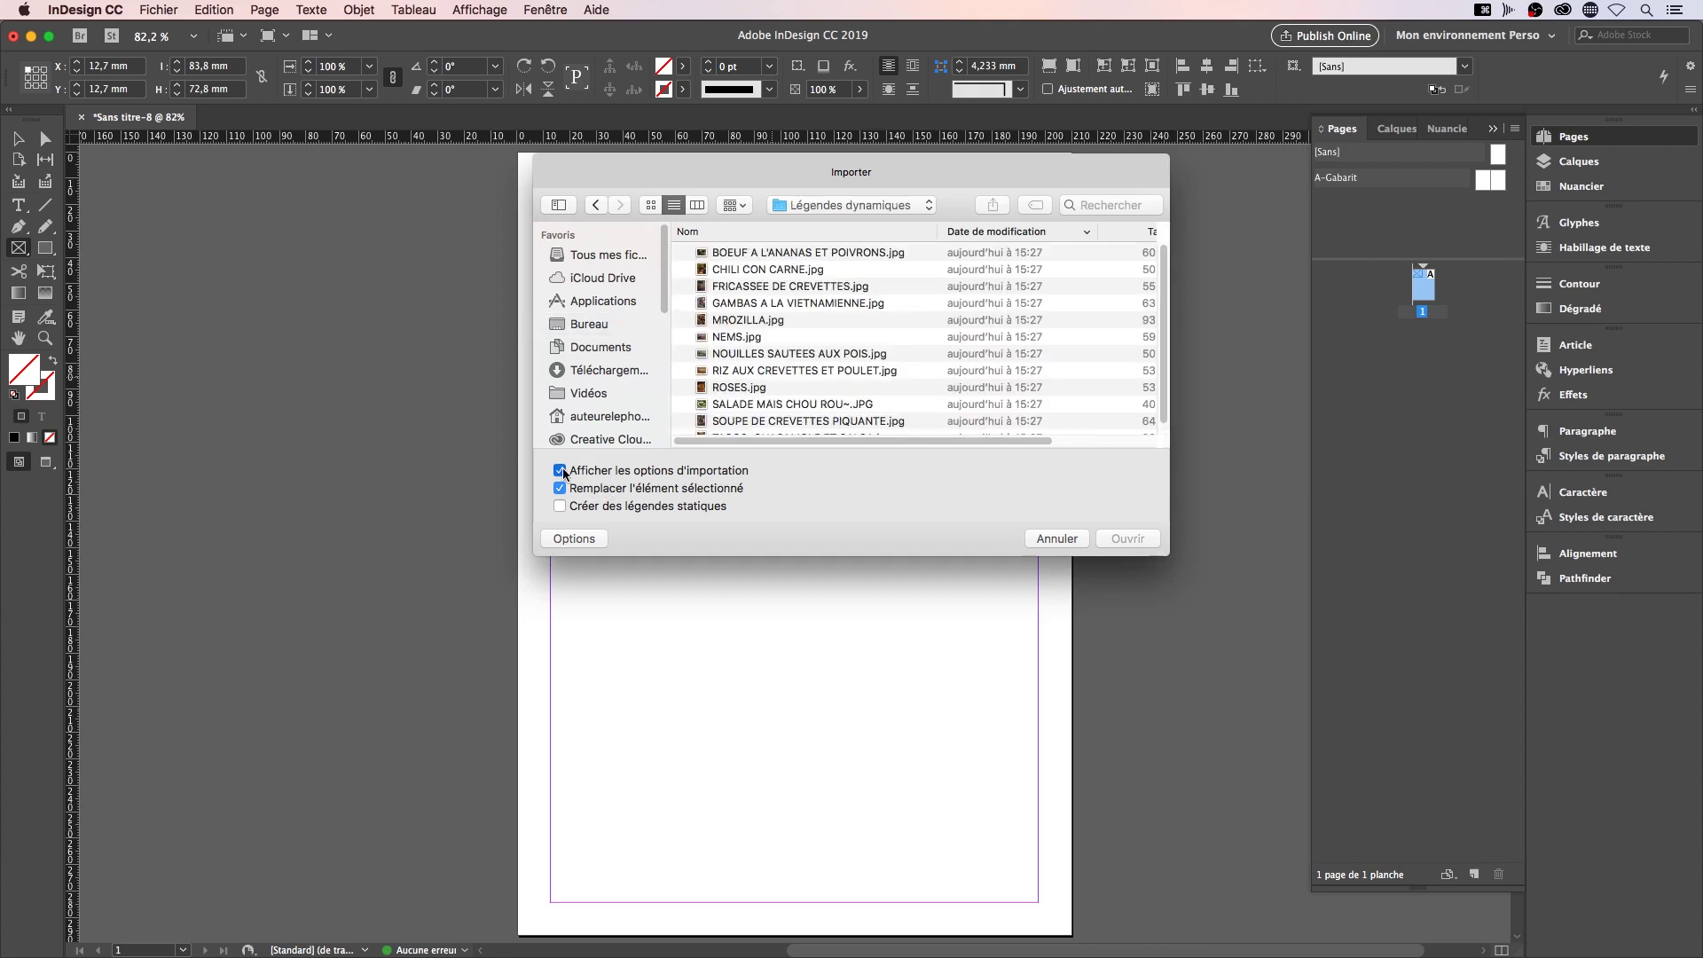
{"action": "left_click", "coordinate": [770, 306]}
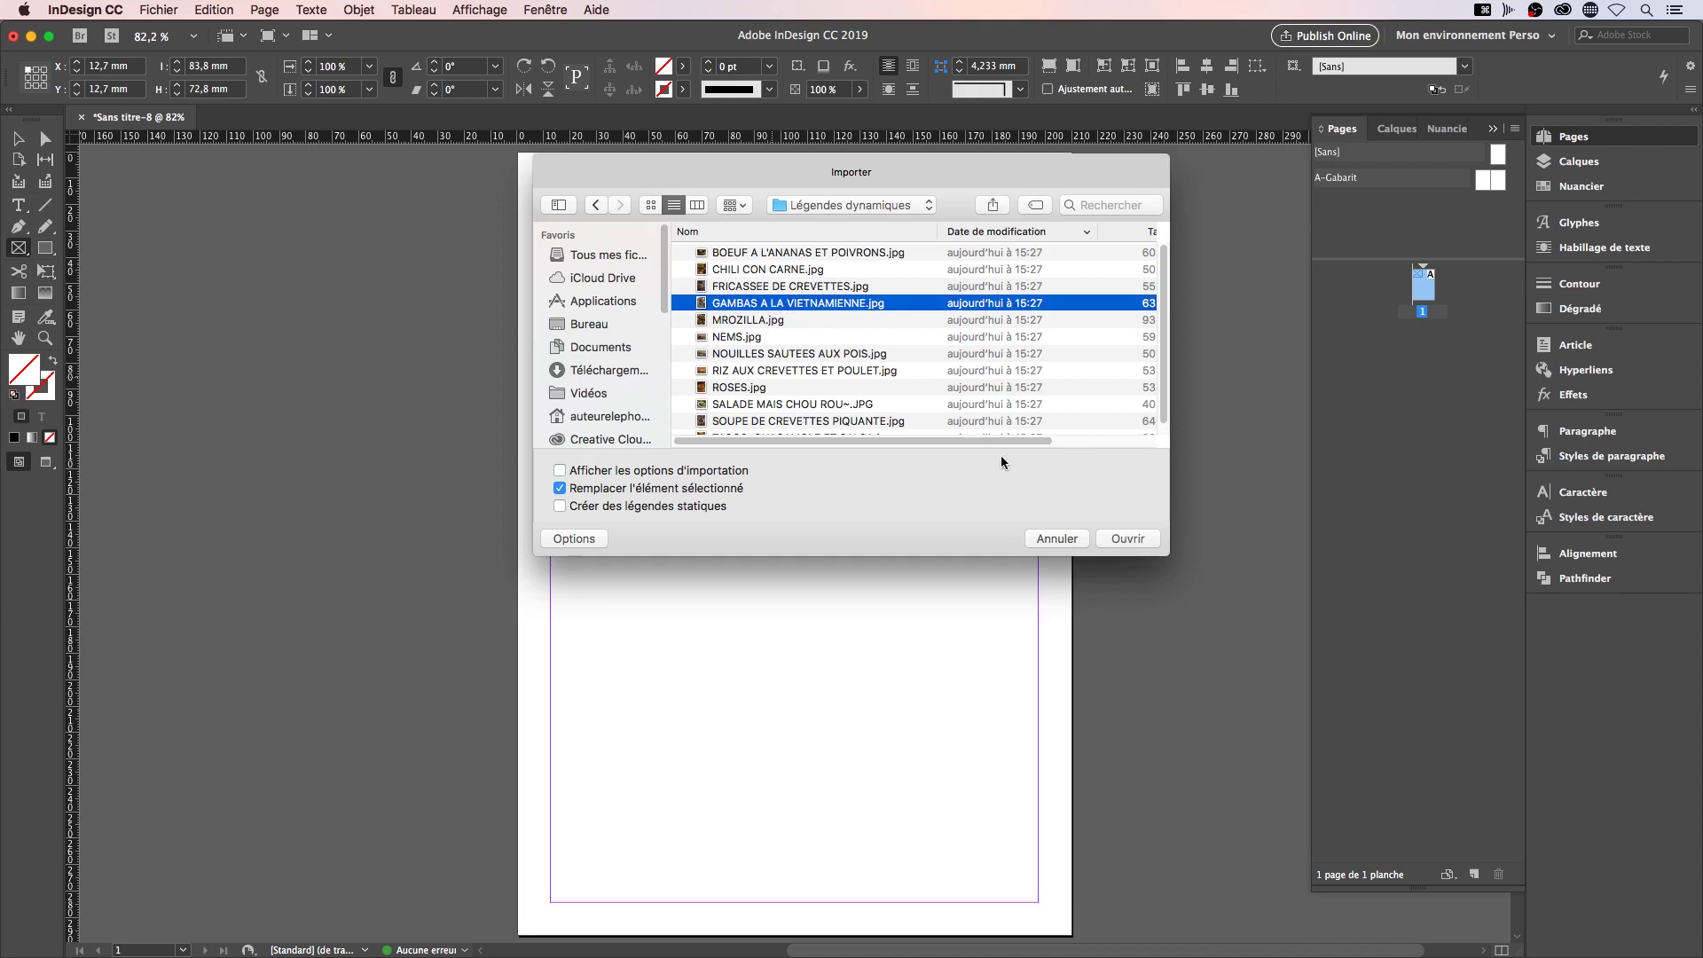
{"action": "left_click", "coordinate": [1126, 538]}
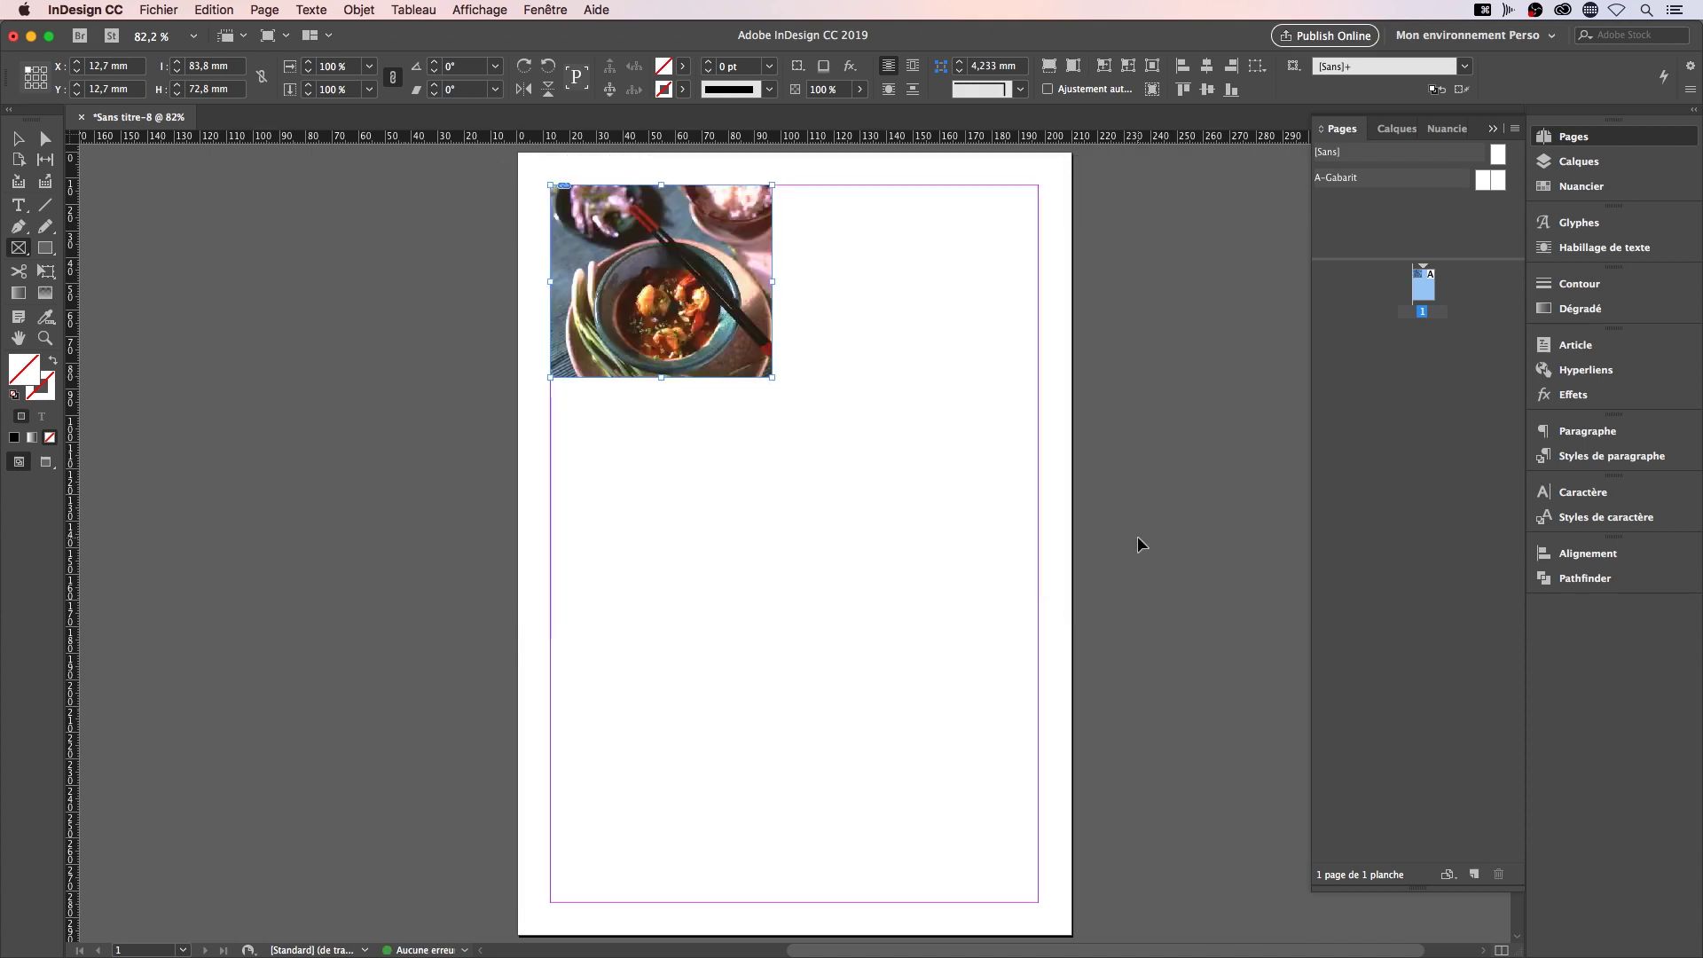
Fit the placed image so it fills its frame proportionally, and deselect the frame
{"action": "key", "text": "alt+shift+super+c"}
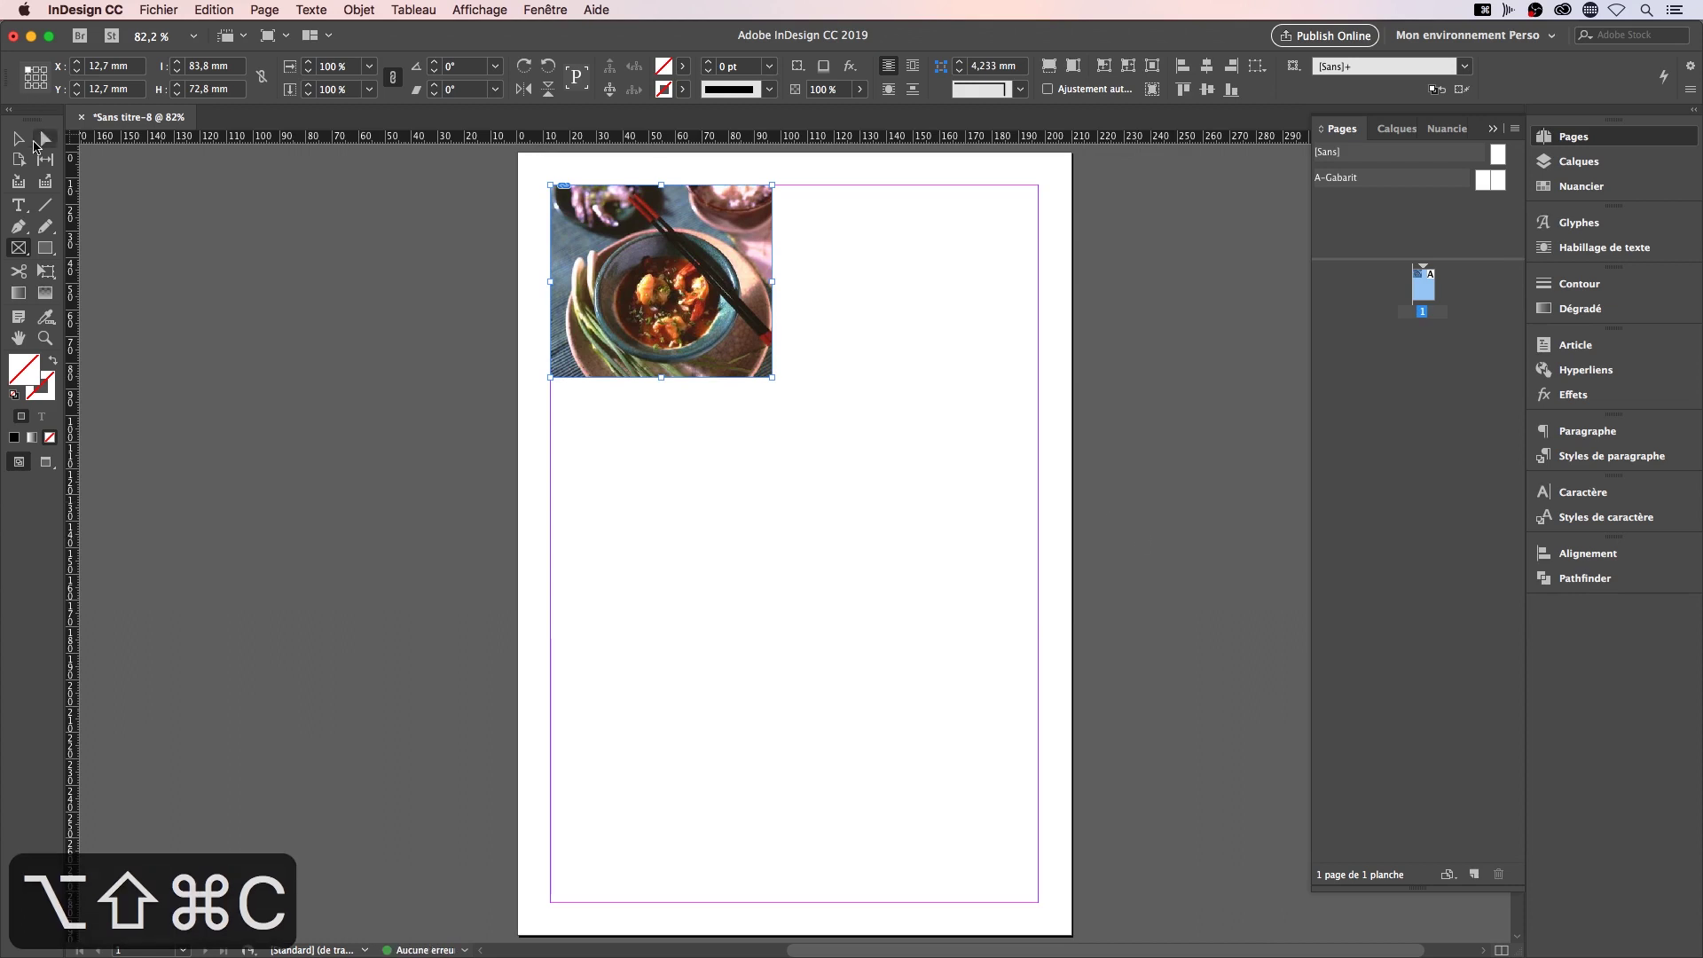
{"action": "key", "text": "v"}
{"action": "left_click", "coordinate": [846, 254]}
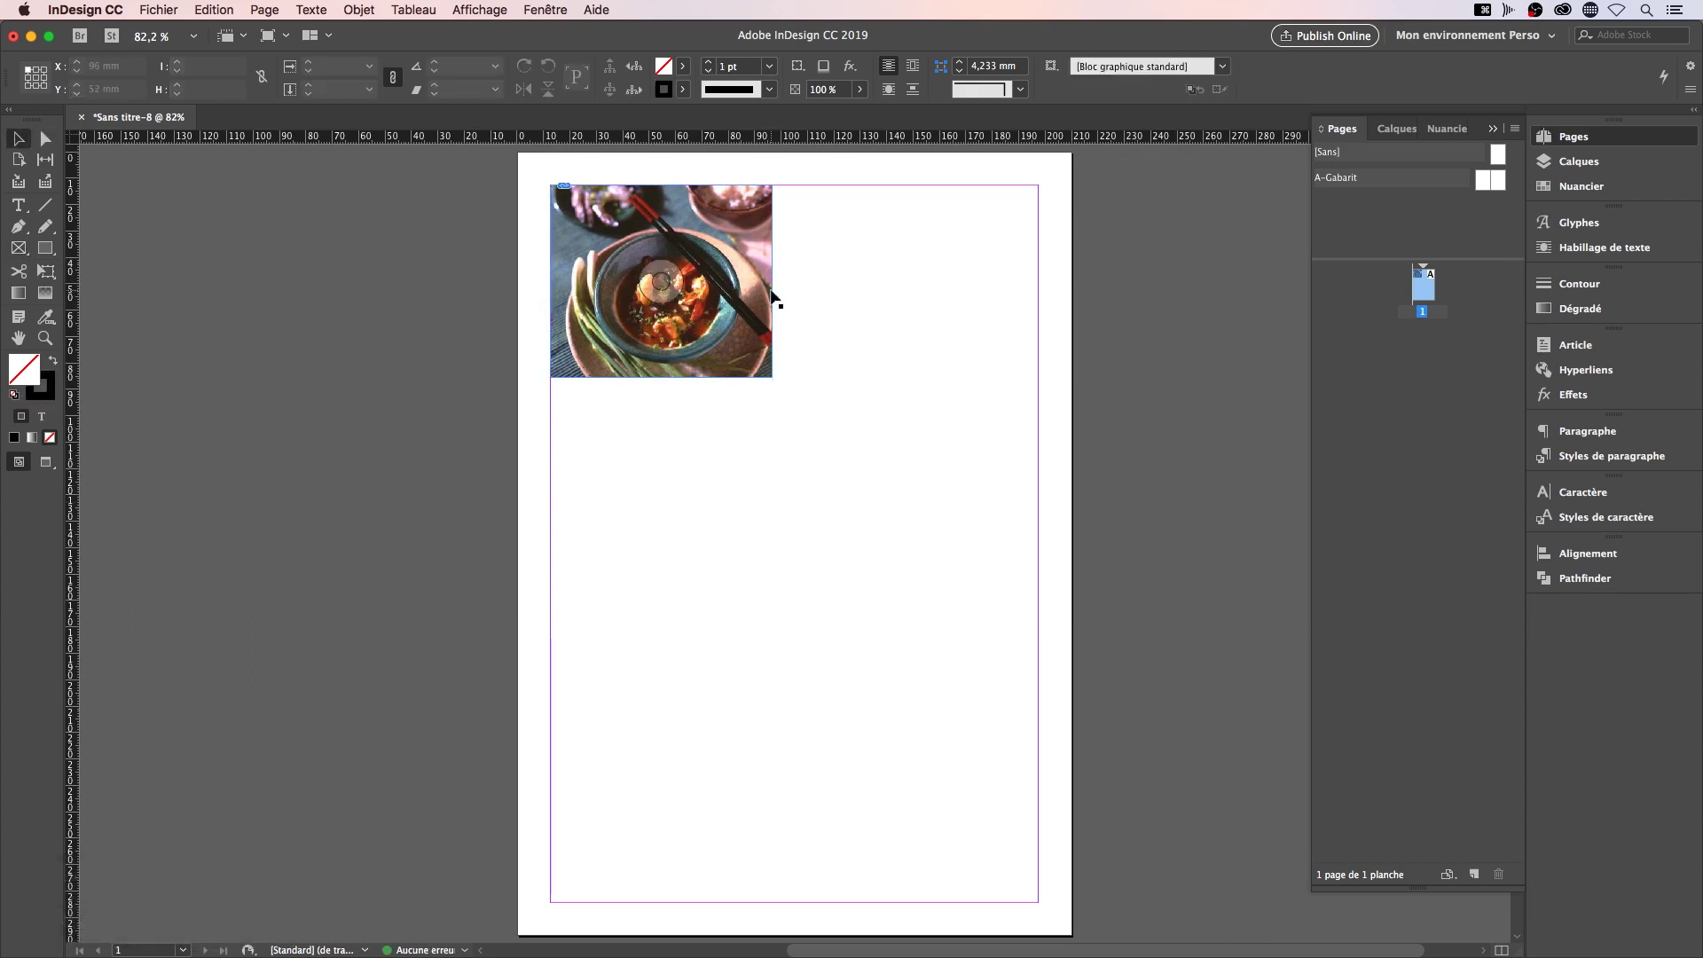
Add a text frame about 84 × 15 mm directly below the image with the caption "Crevette à la vietnamienne"
{"action": "left_click", "coordinate": [19, 205]}
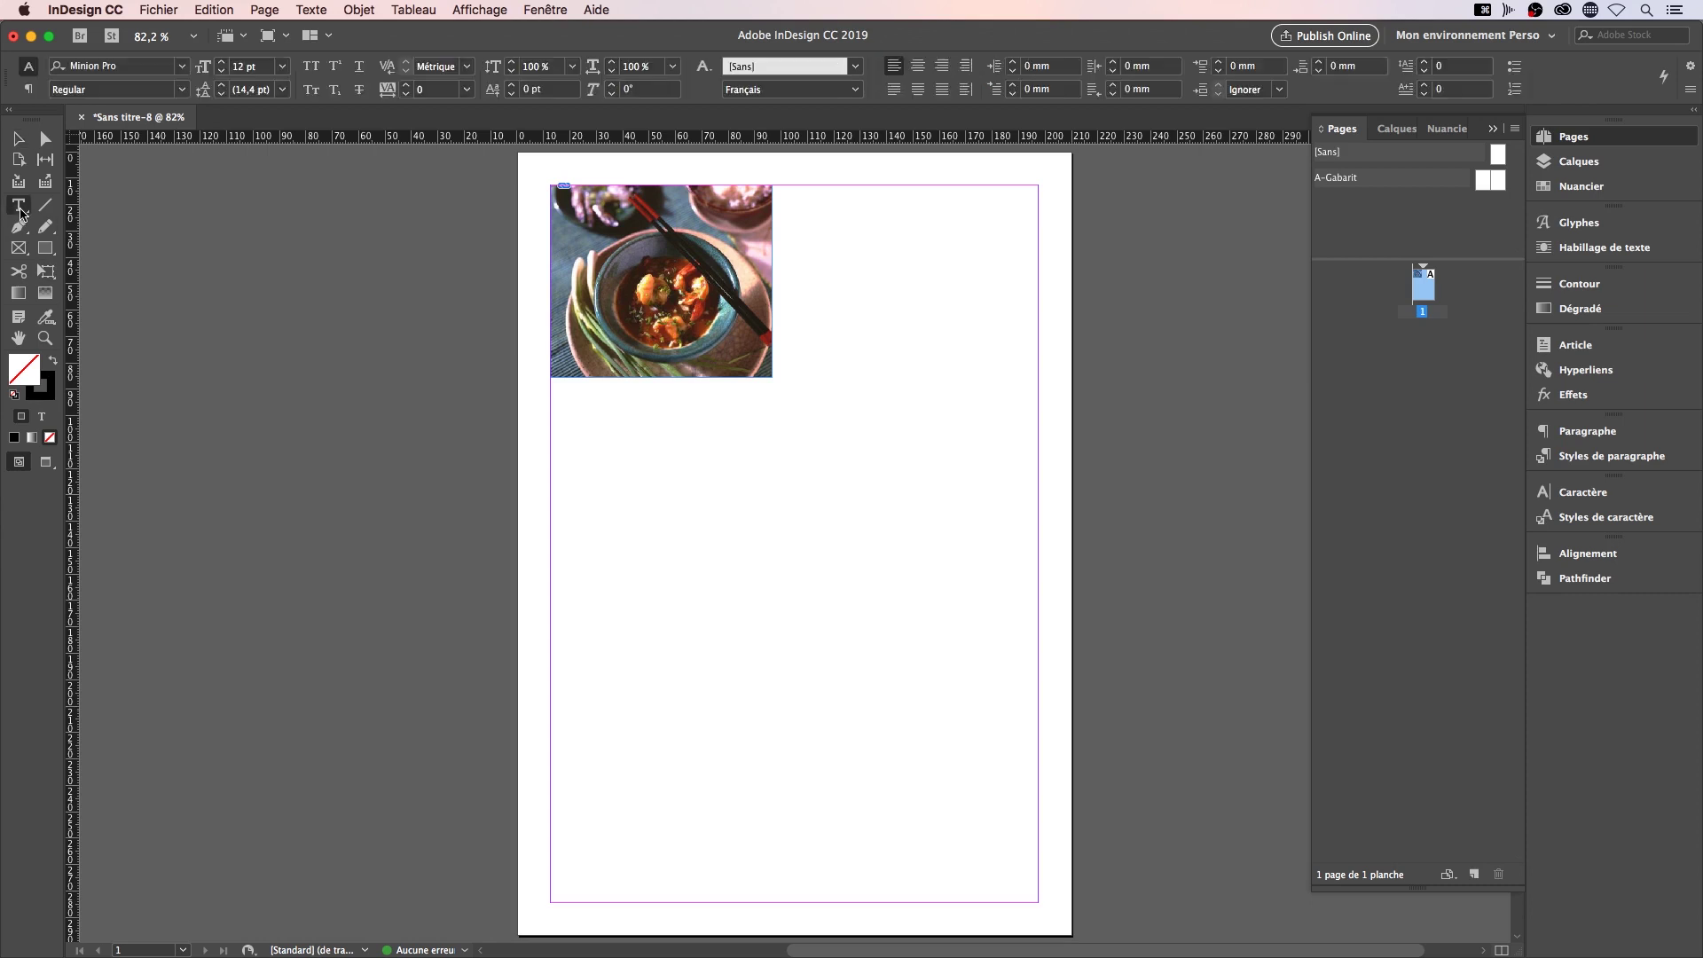
{"action": "left_click_drag", "start_coordinate": [551, 383], "coordinate": [774, 424]}
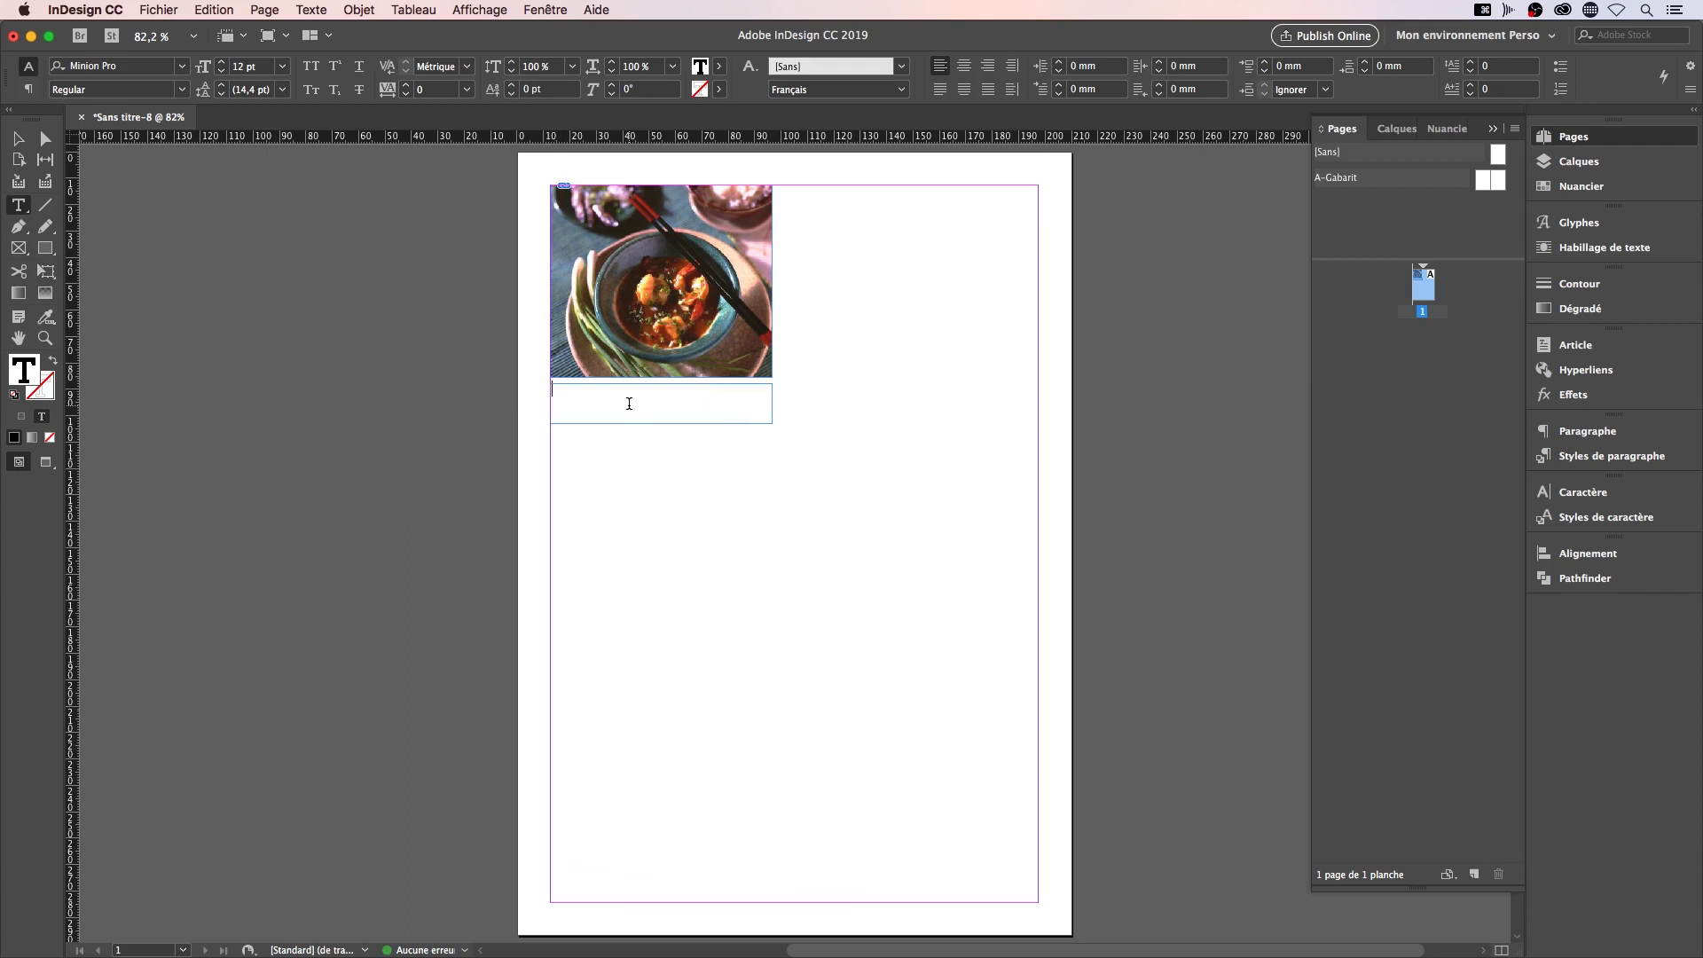
{"action": "type", "text": "Crevette à"}
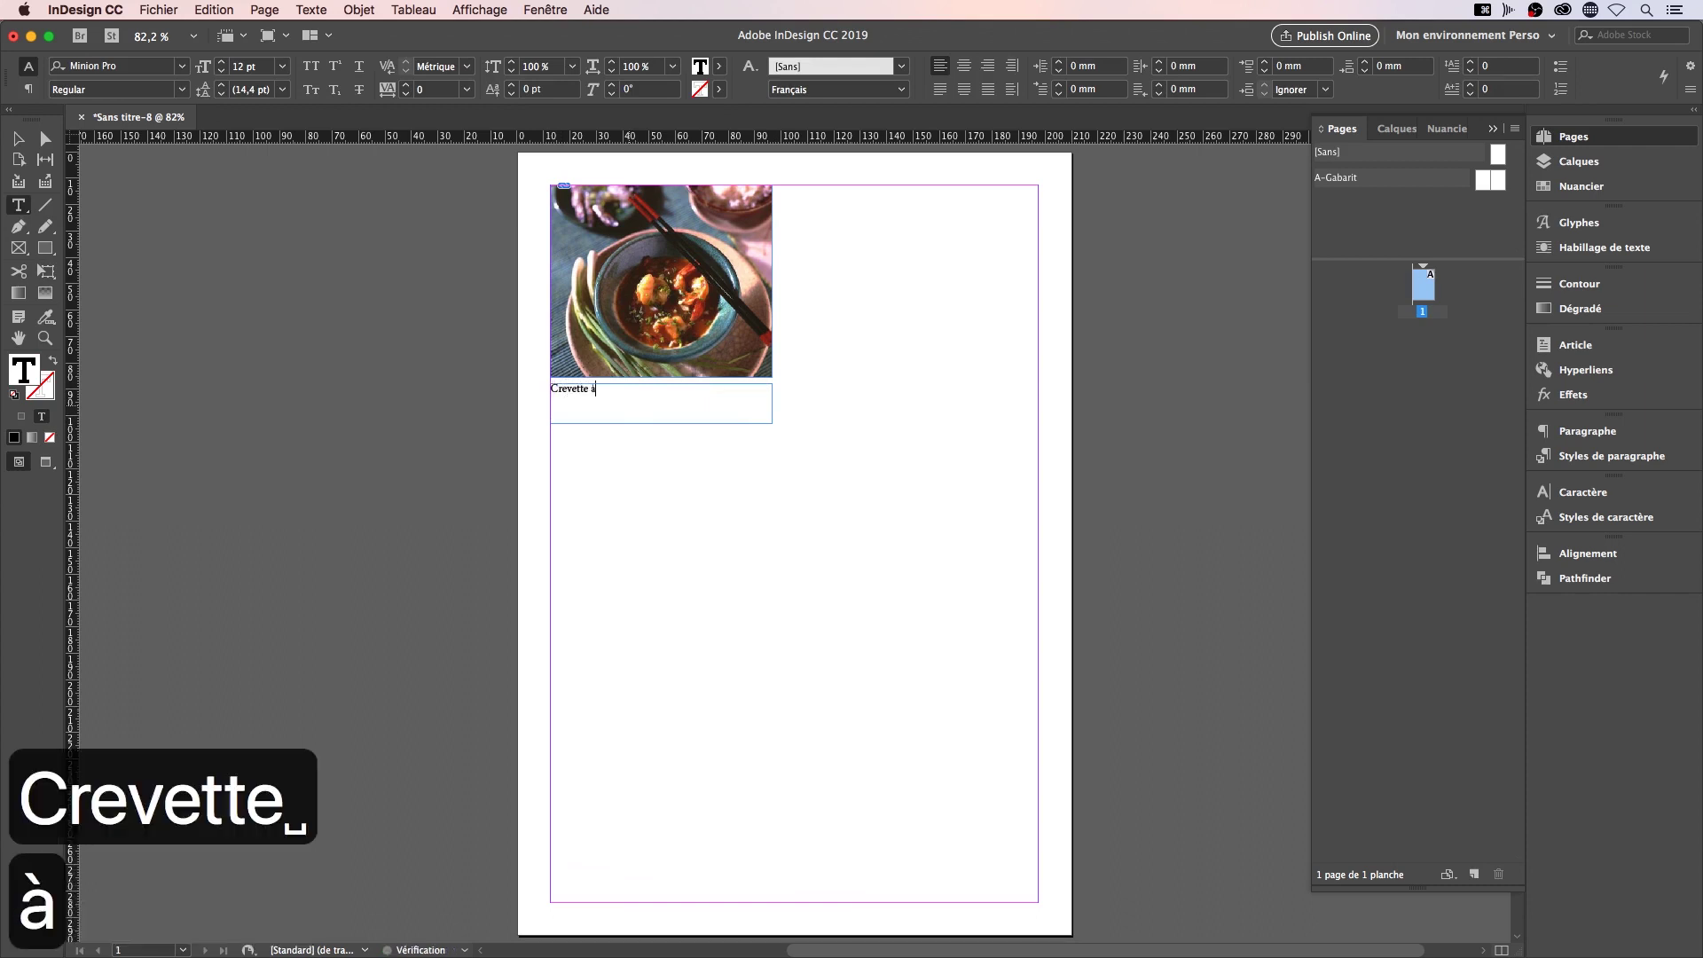
{"action": "type", "text": " la viet"}
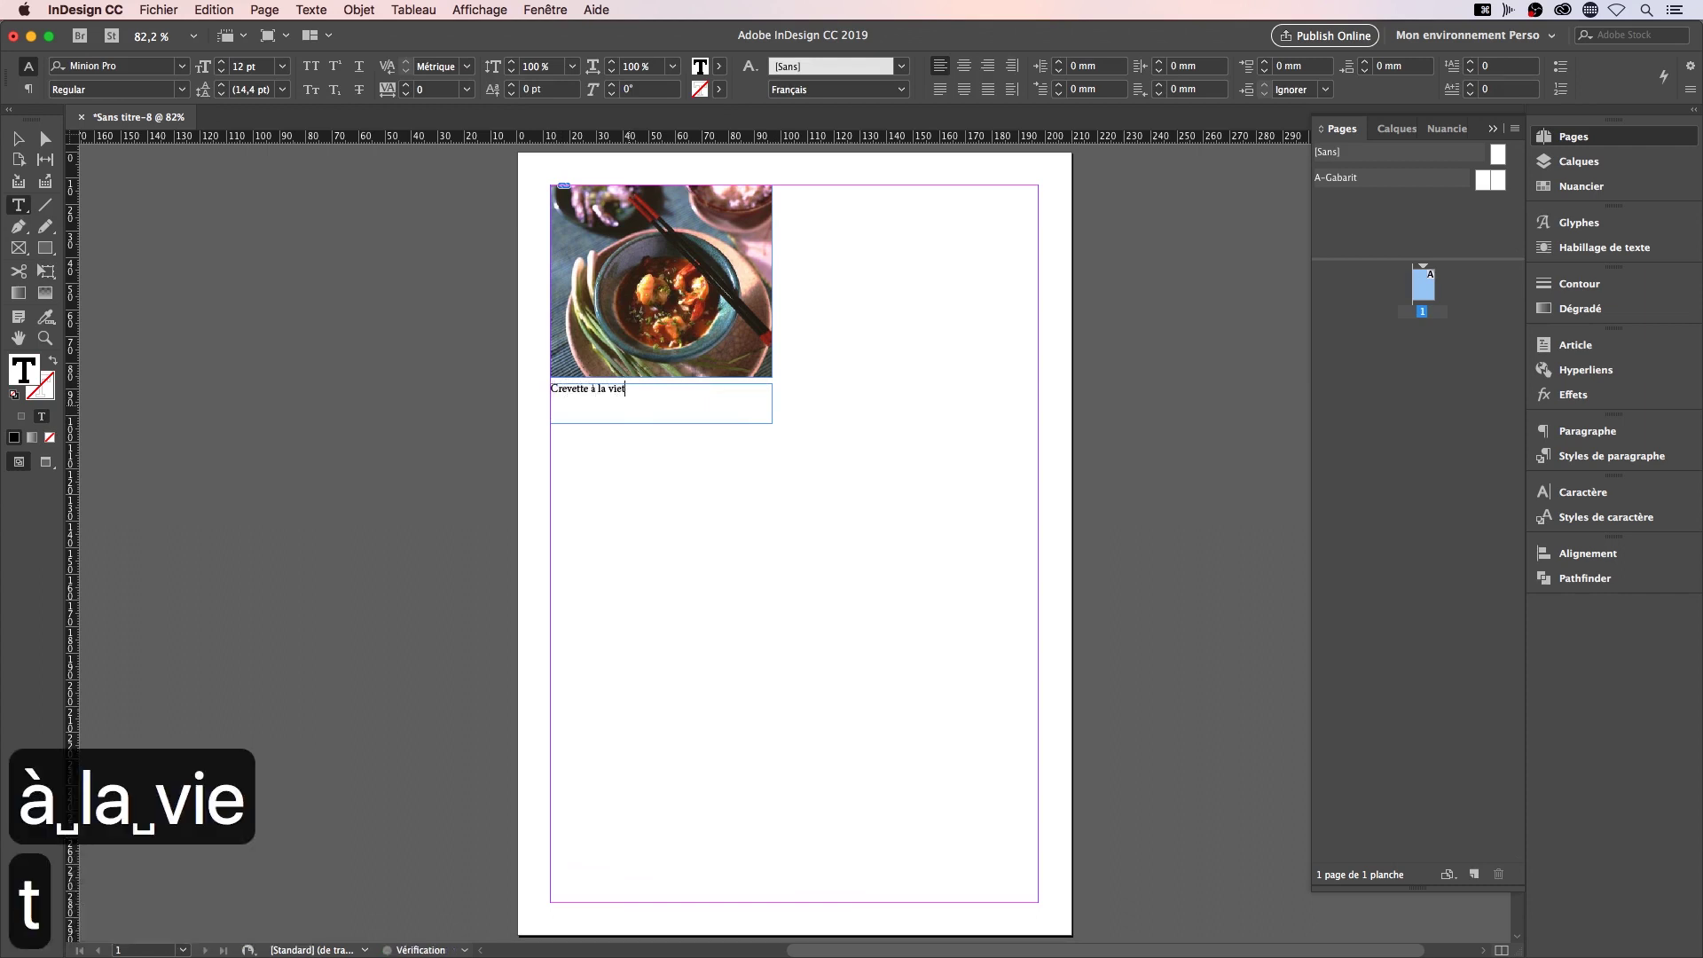
{"action": "type", "text": "na"}
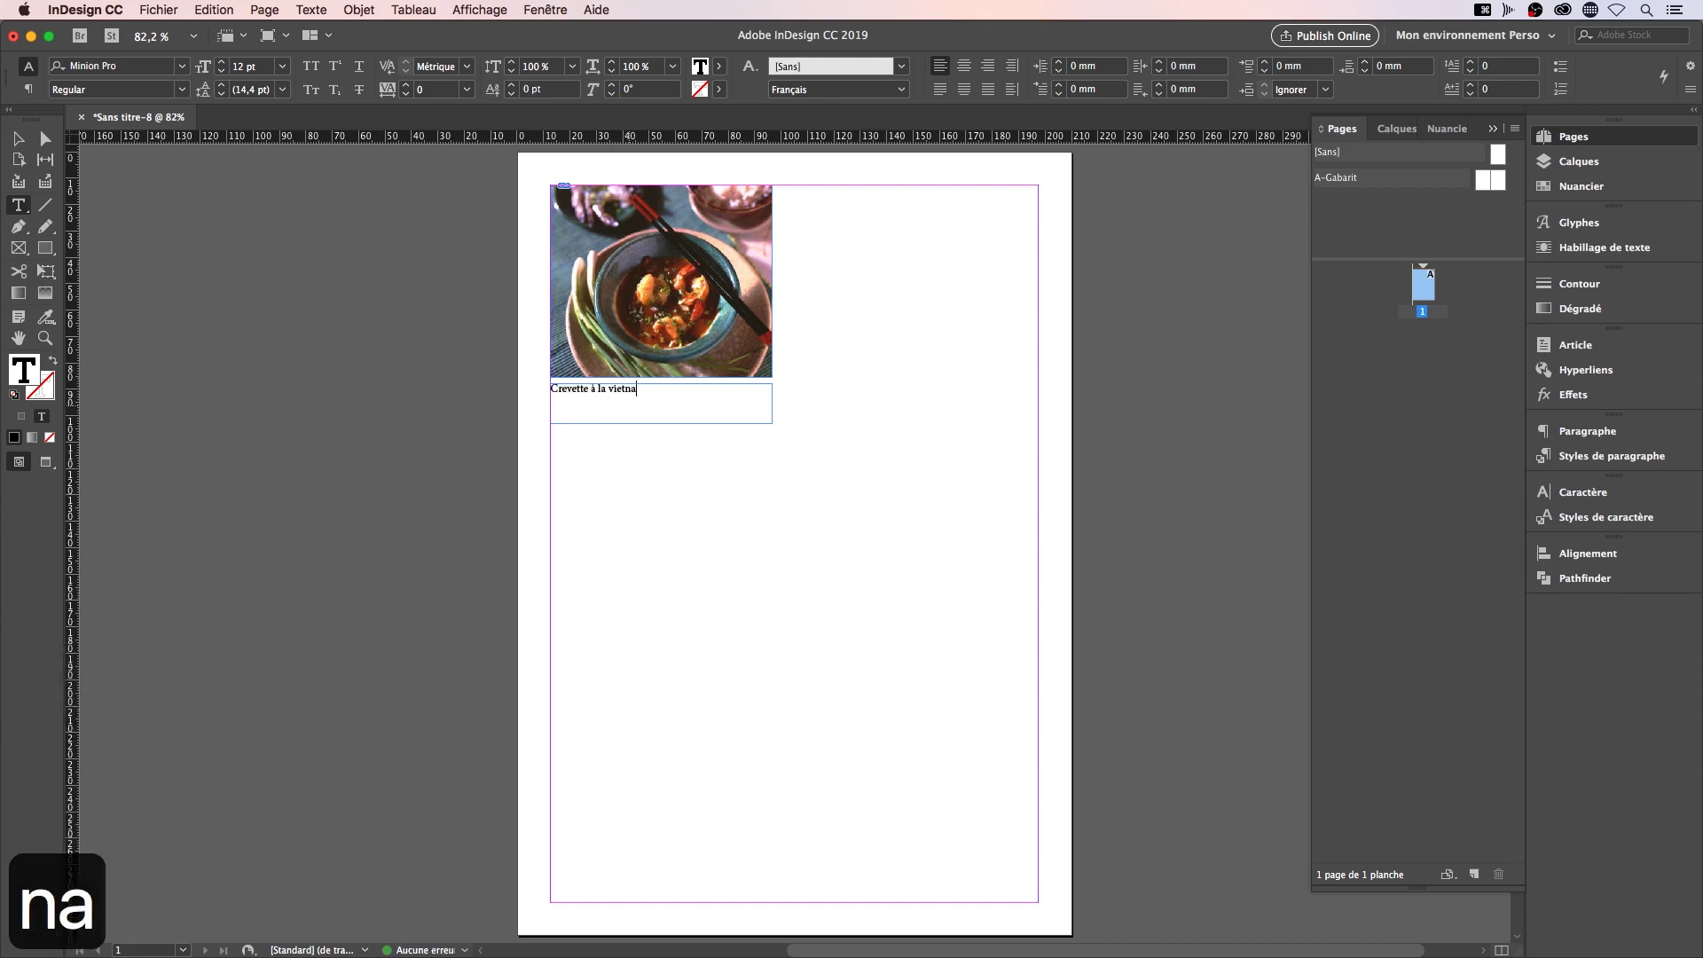
{"action": "type", "text": "mienne"}
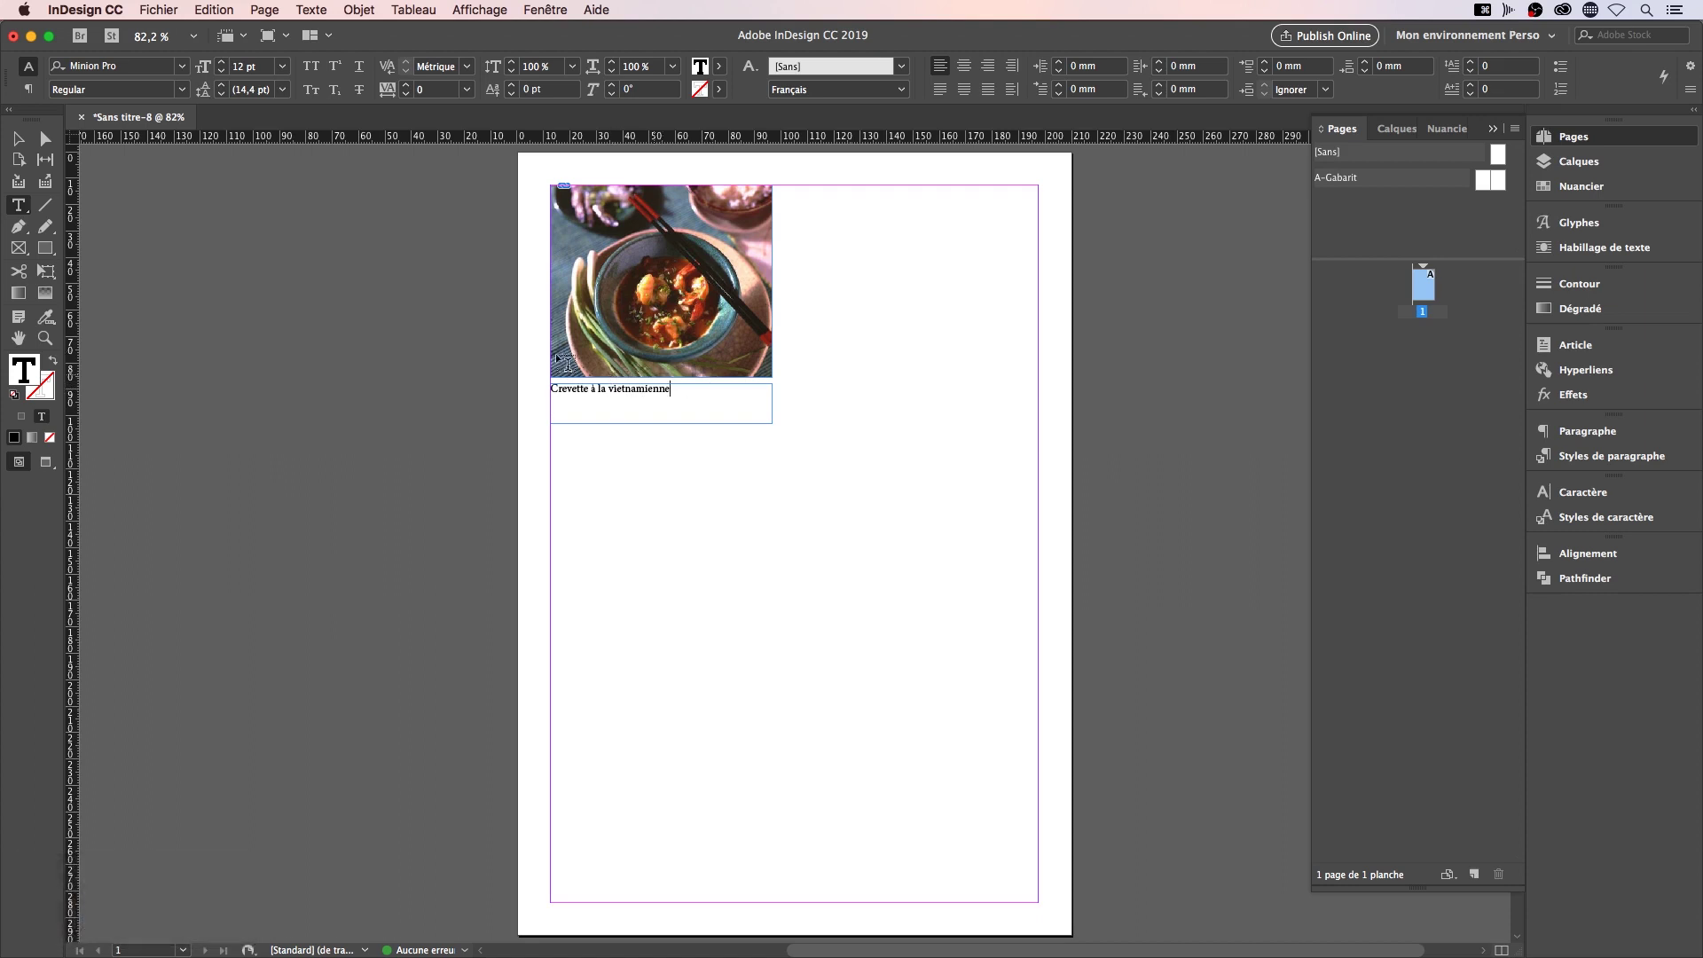
{"action": "left_click", "coordinate": [16, 140]}
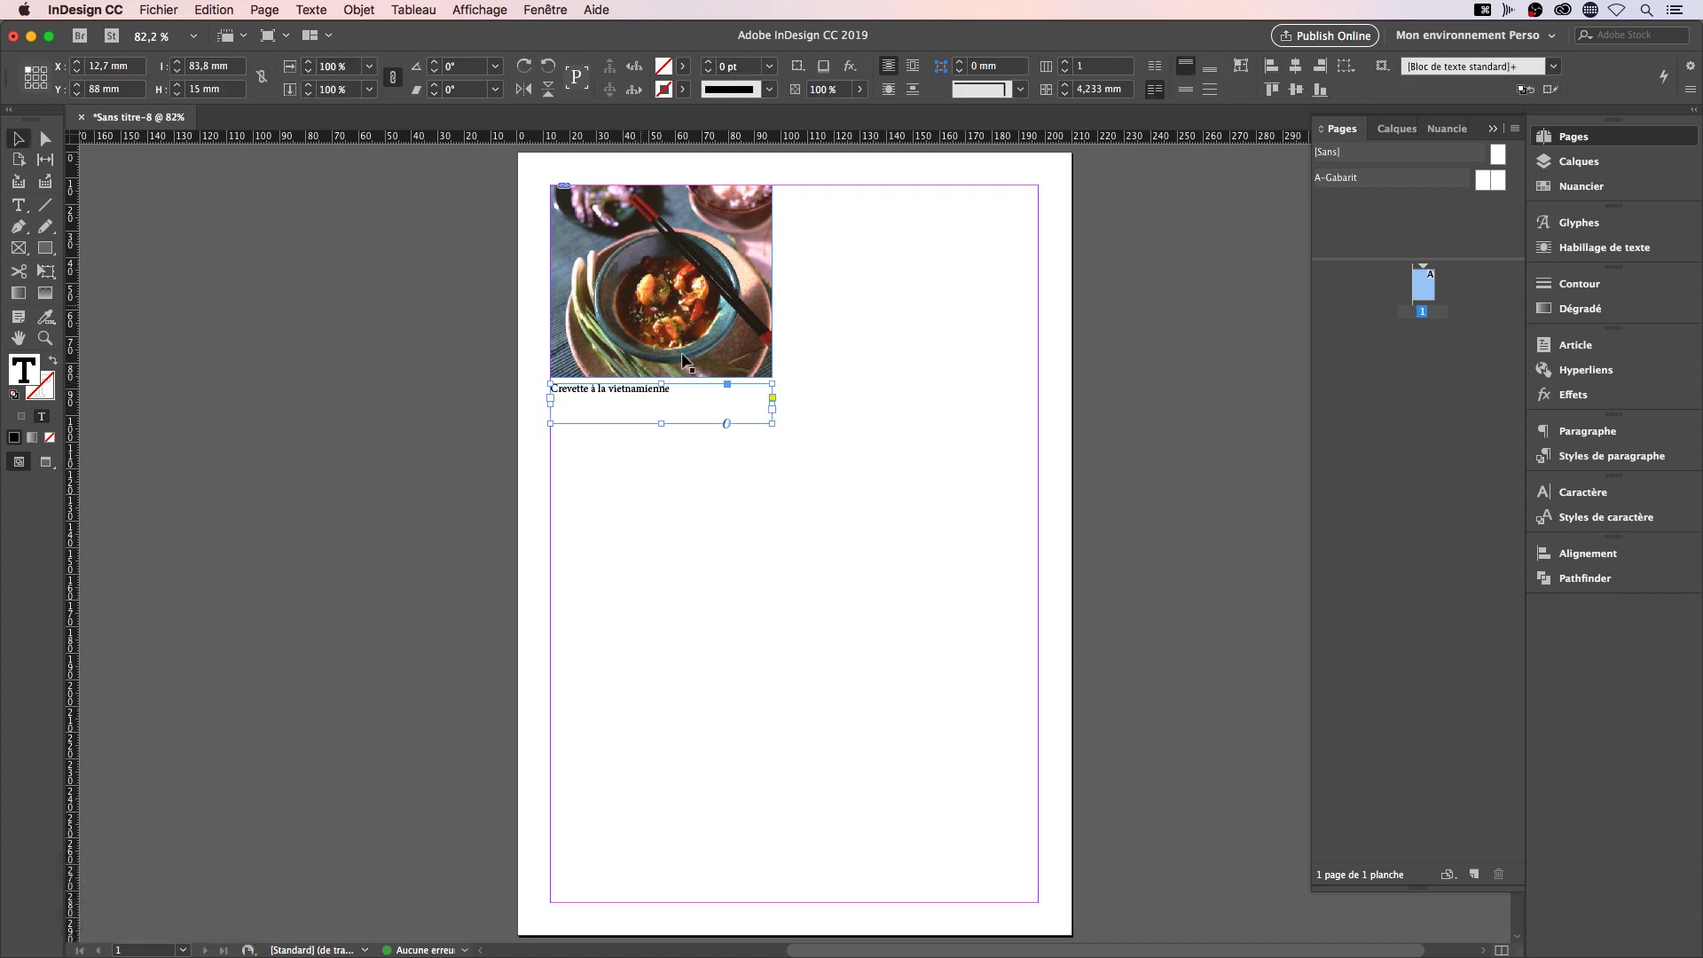
Delete the caption's text frame and the image frame from the page
{"action": "key", "text": "BackSpace"}
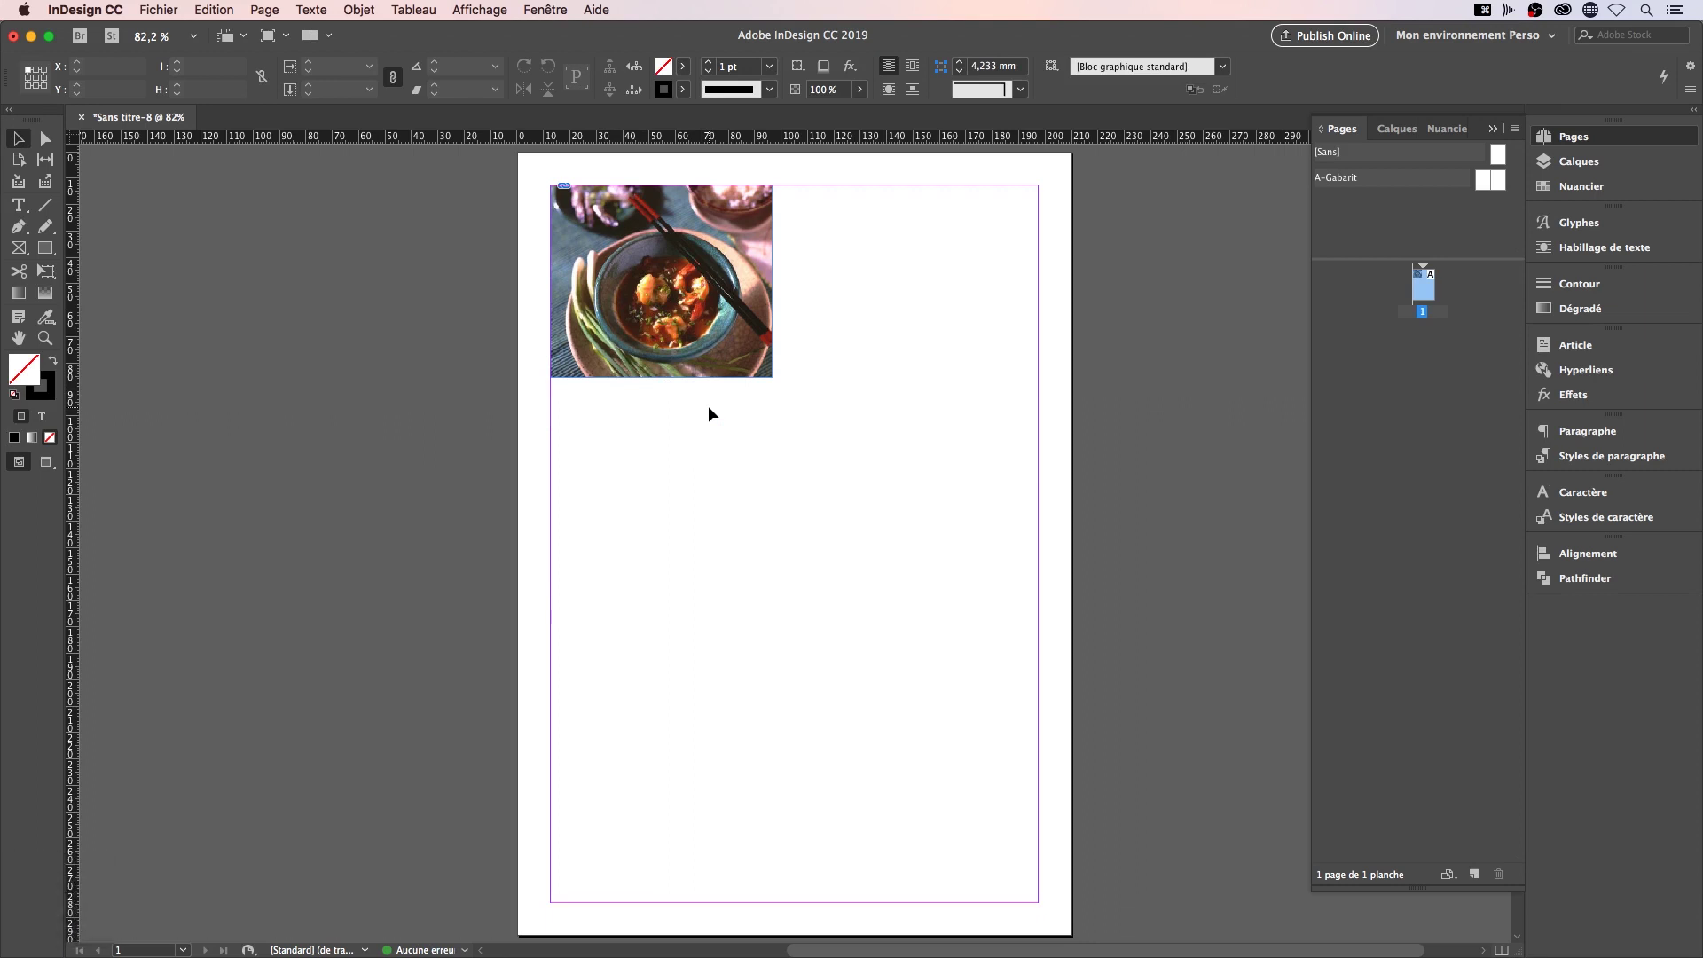
{"action": "left_click", "coordinate": [711, 295]}
{"action": "key", "text": "Delete"}
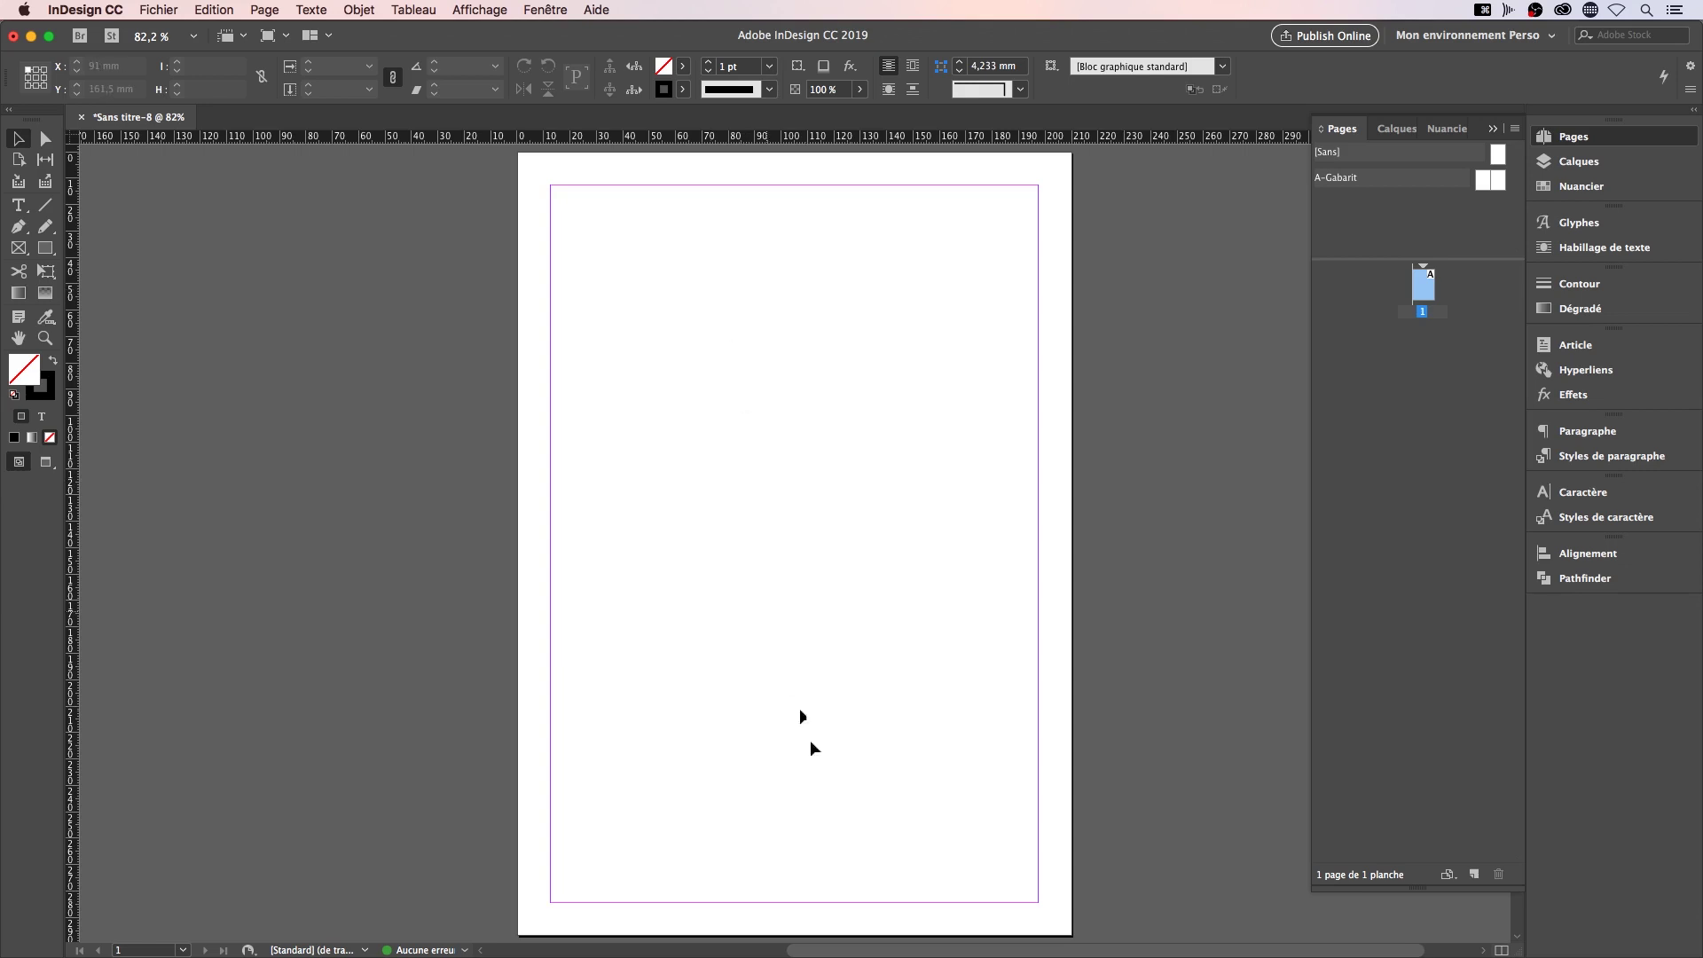
Switch to Adobe Bridge and display the Légendes dynamiques folder from Bureau with larger thumbnails
{"action": "mouse_move", "coordinate": [987, 951]}
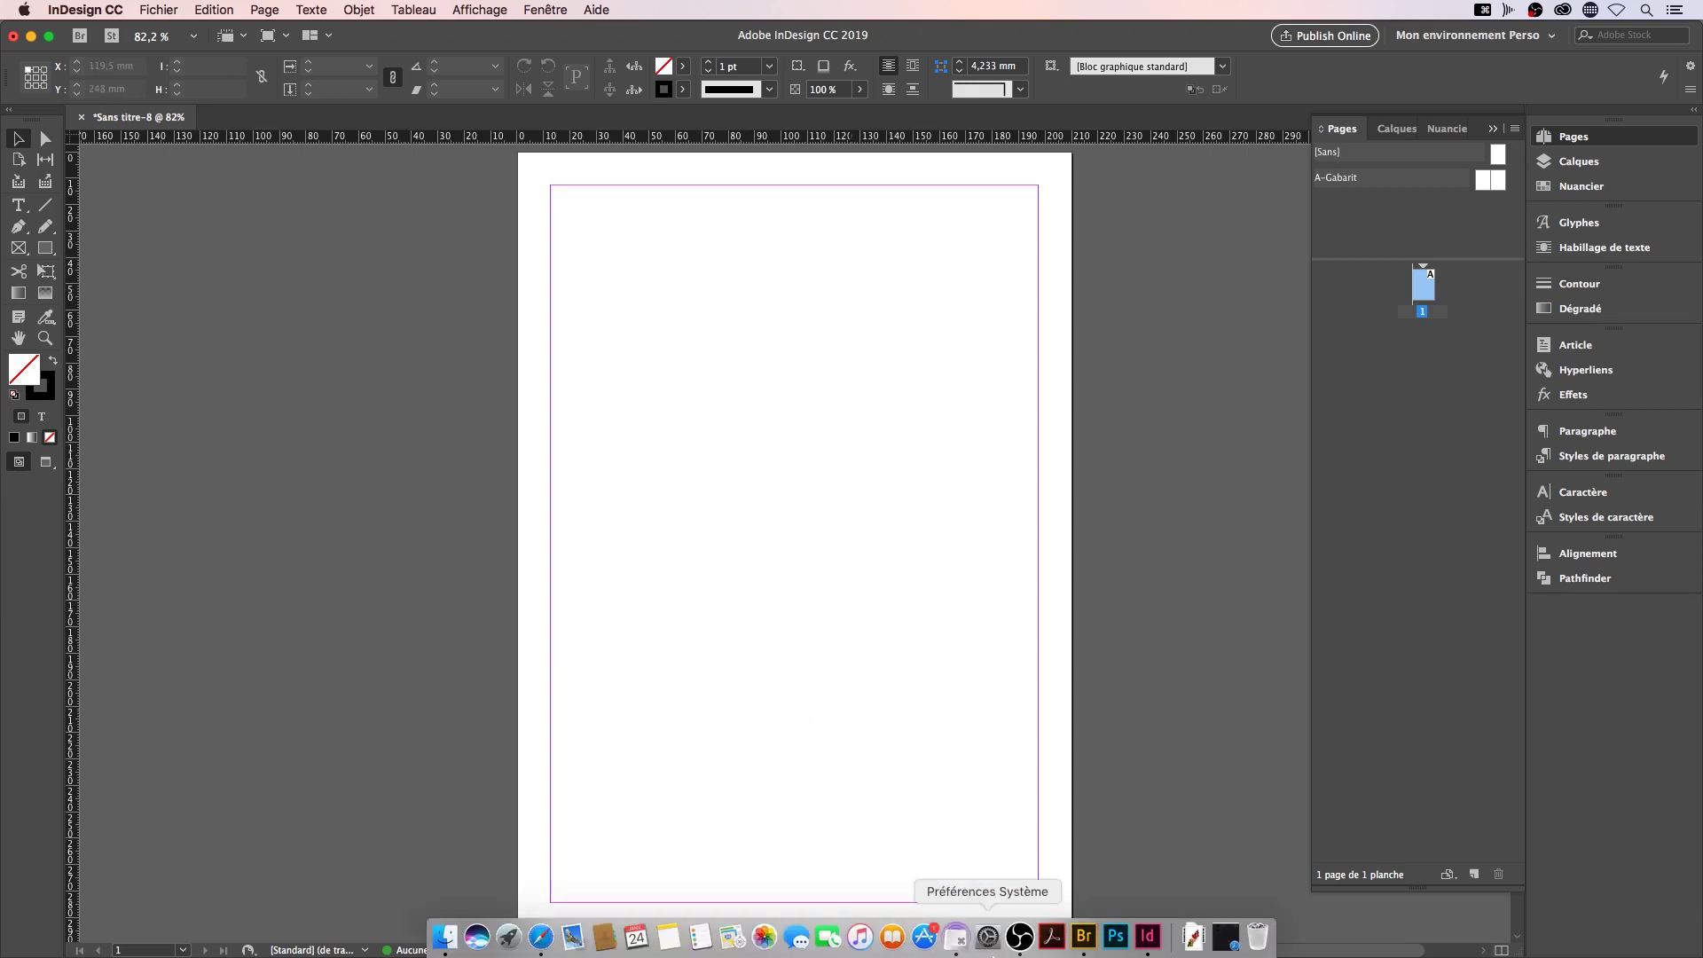
{"action": "left_click", "coordinate": [1083, 937]}
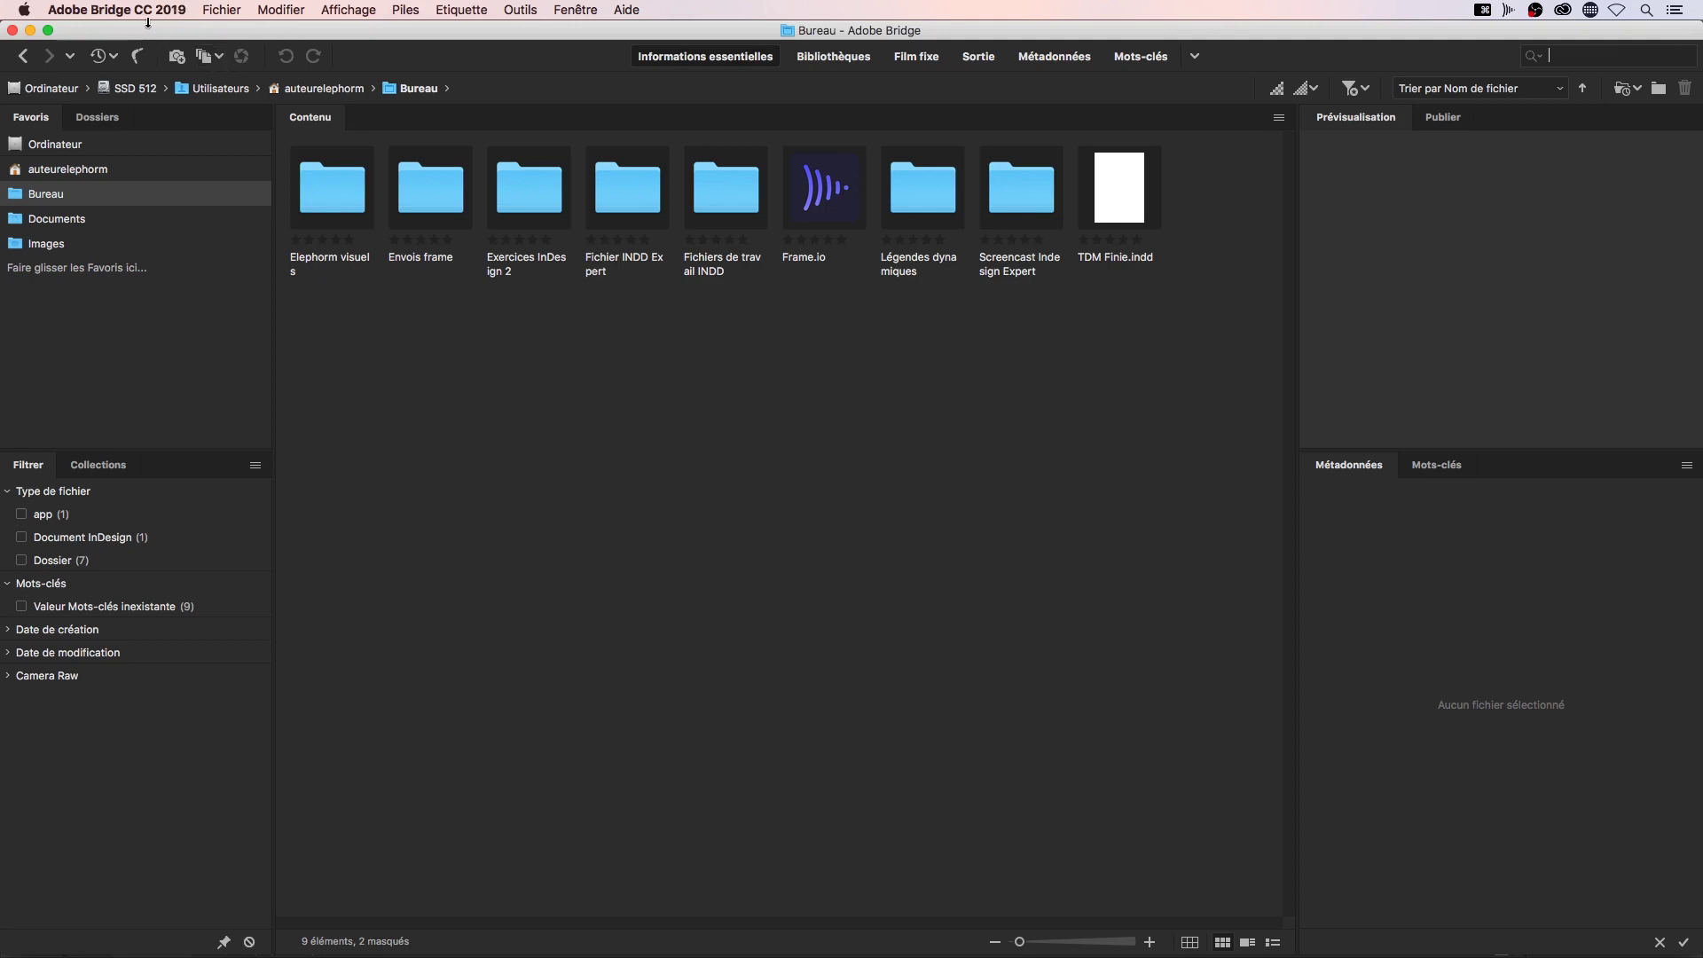
{"action": "left_click", "coordinate": [96, 122]}
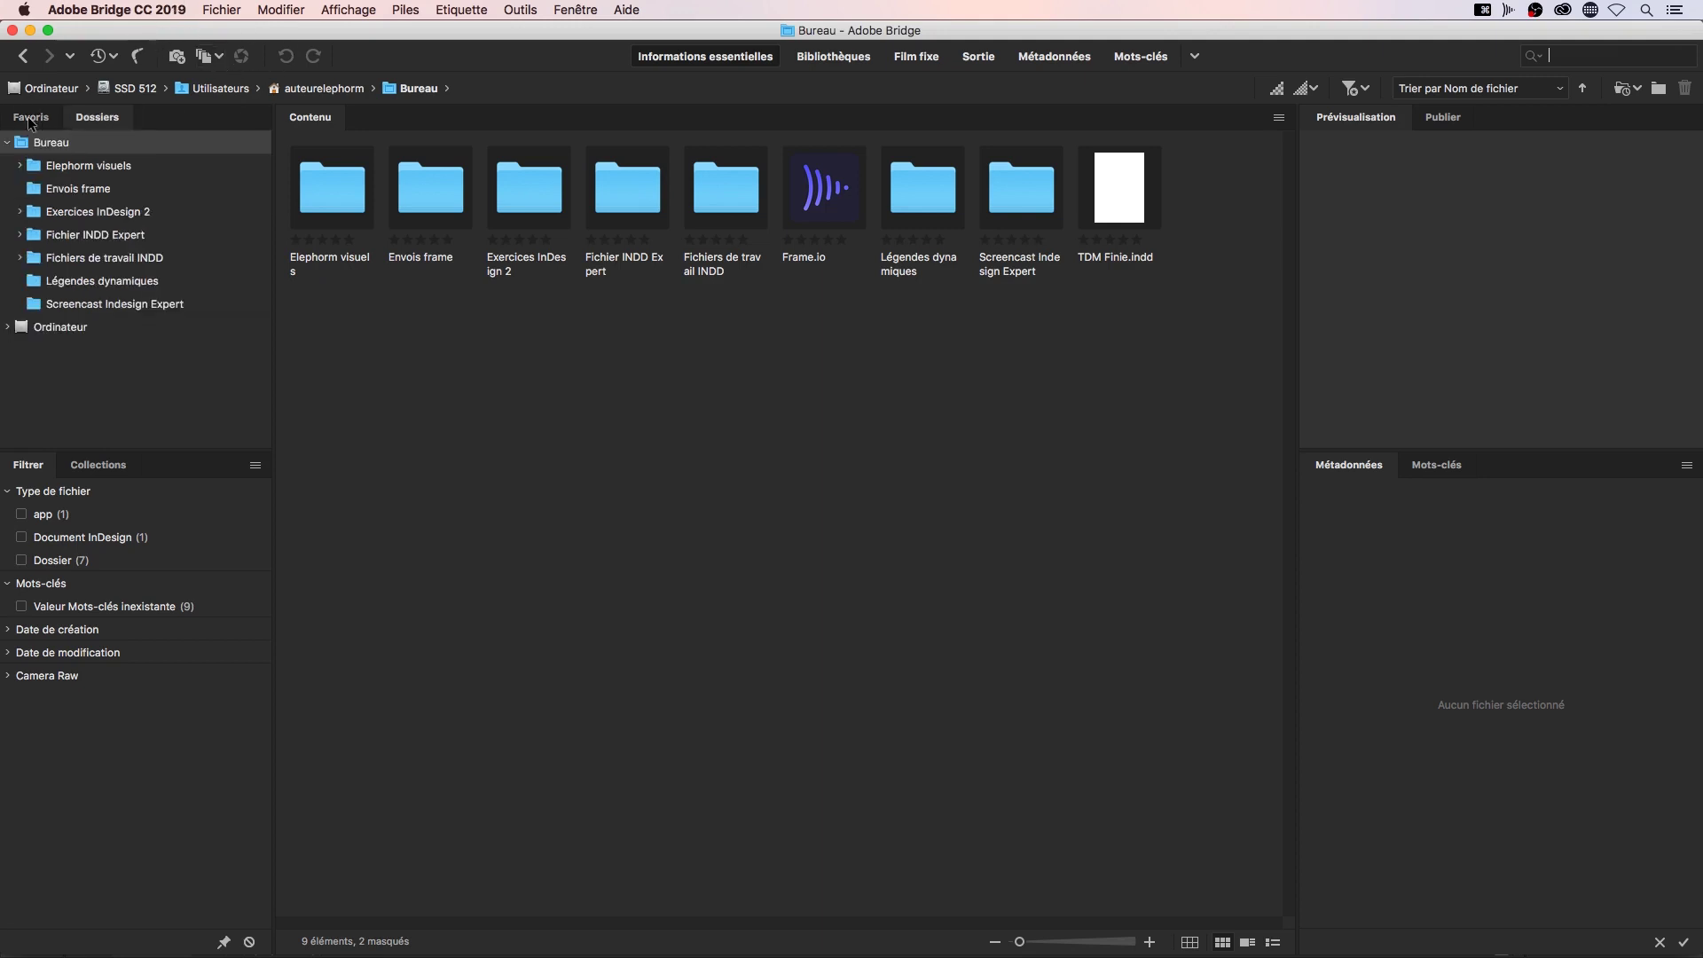
{"action": "left_click", "coordinate": [32, 123]}
{"action": "left_click", "coordinate": [98, 123]}
{"action": "left_click", "coordinate": [8, 147]}
{"action": "left_click", "coordinate": [9, 146]}
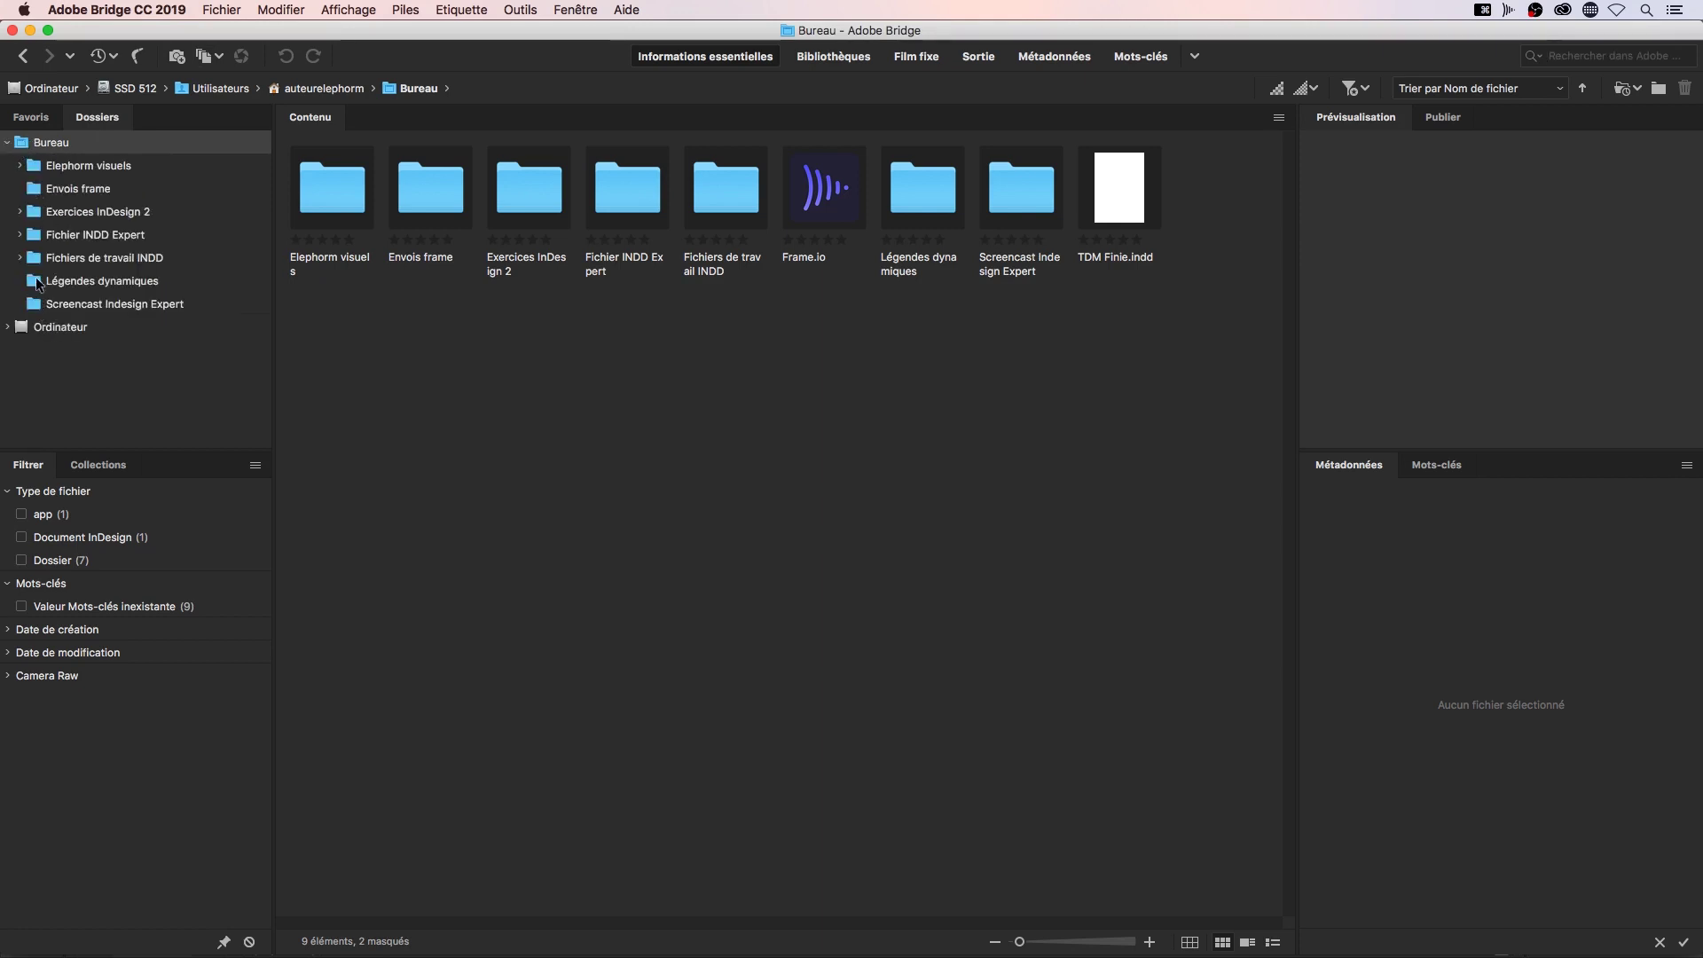
{"action": "left_click", "coordinate": [36, 283]}
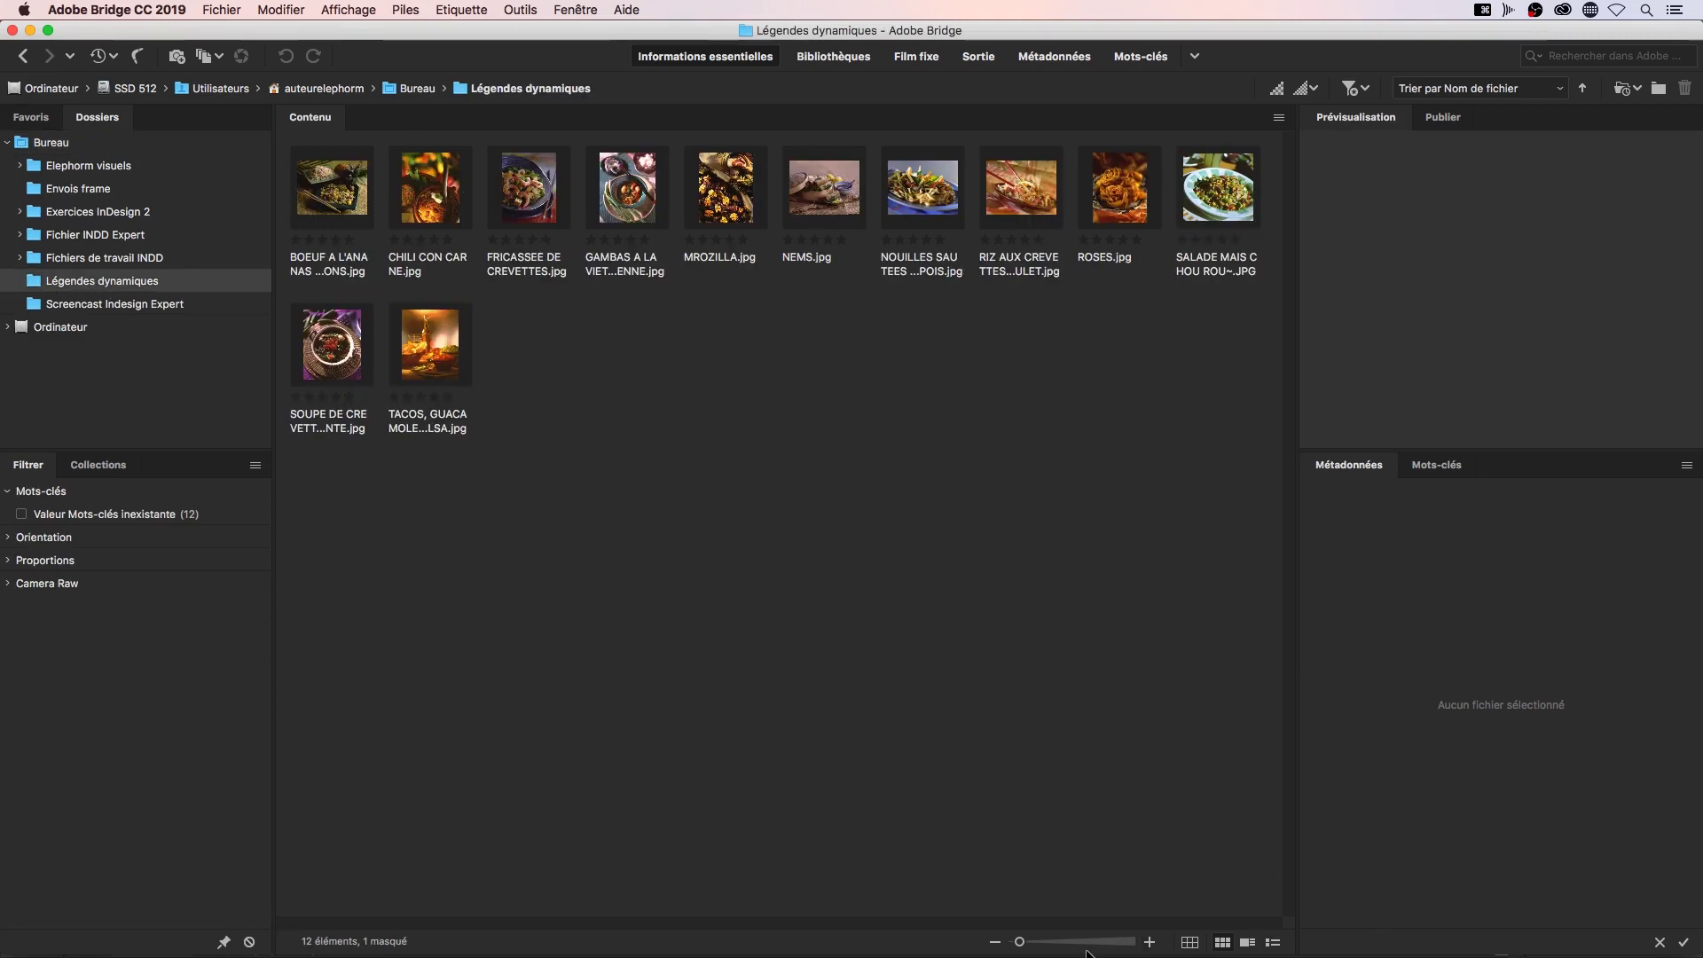
{"action": "left_click_drag", "start_coordinate": [1021, 945], "coordinate": [1053, 946]}
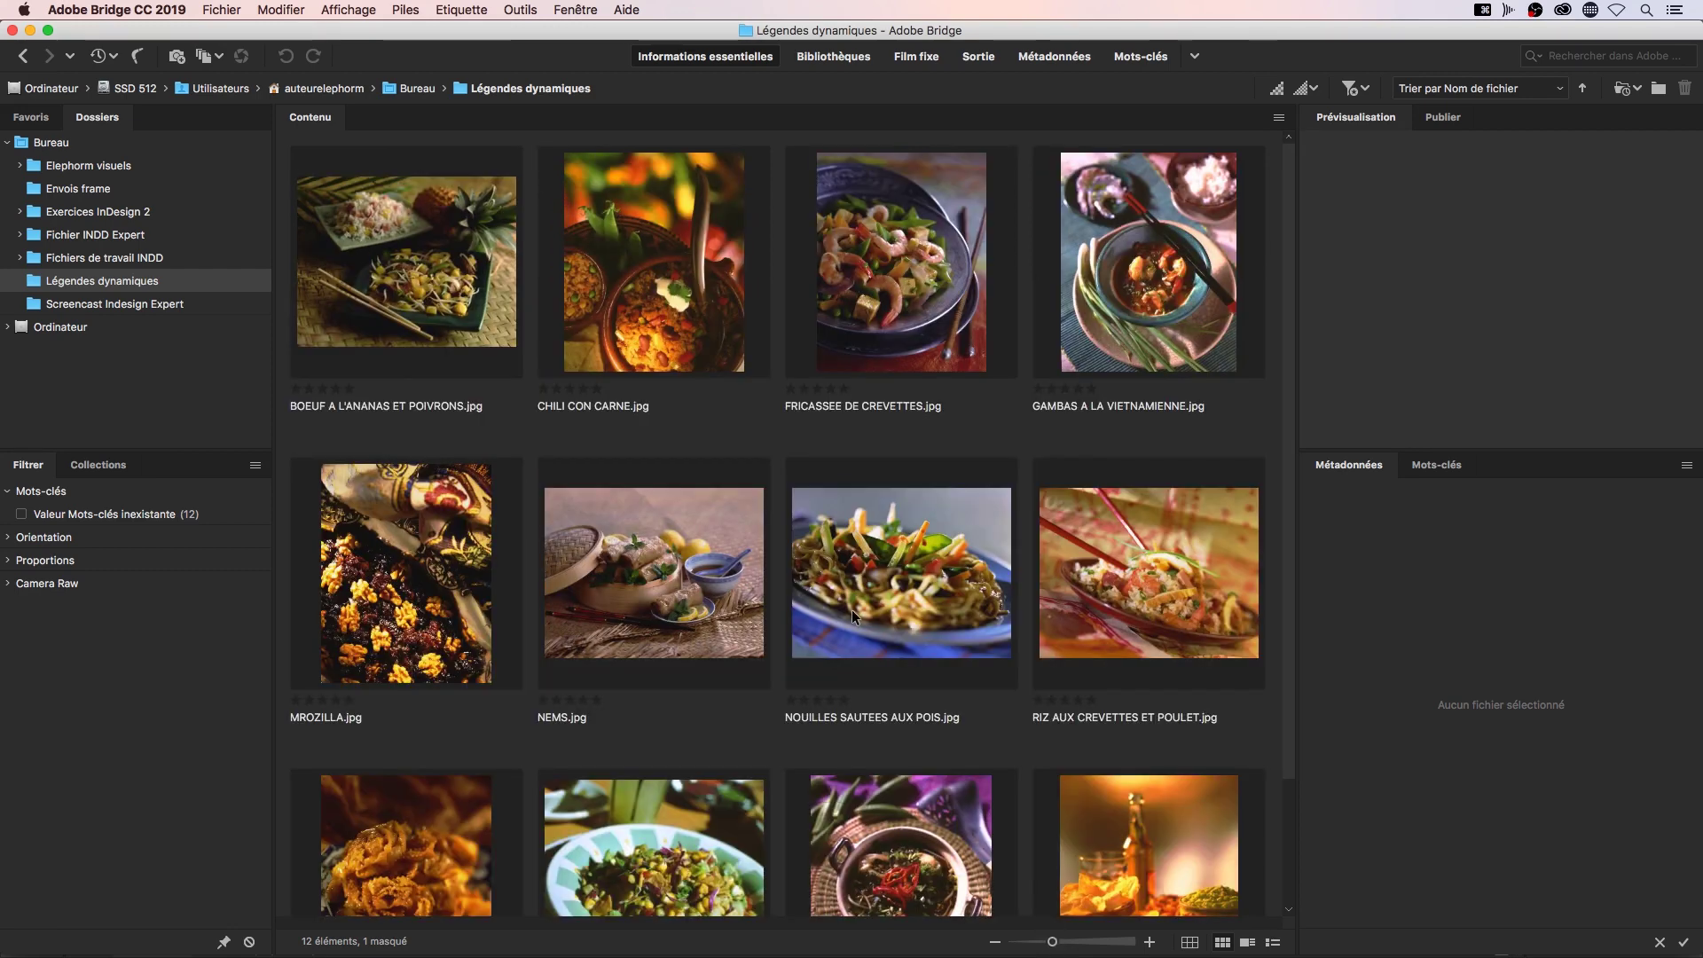
Examine the file properties and IPTC Core metadata of CHILI CON CARNE.jpg
{"action": "left_click", "coordinate": [671, 249]}
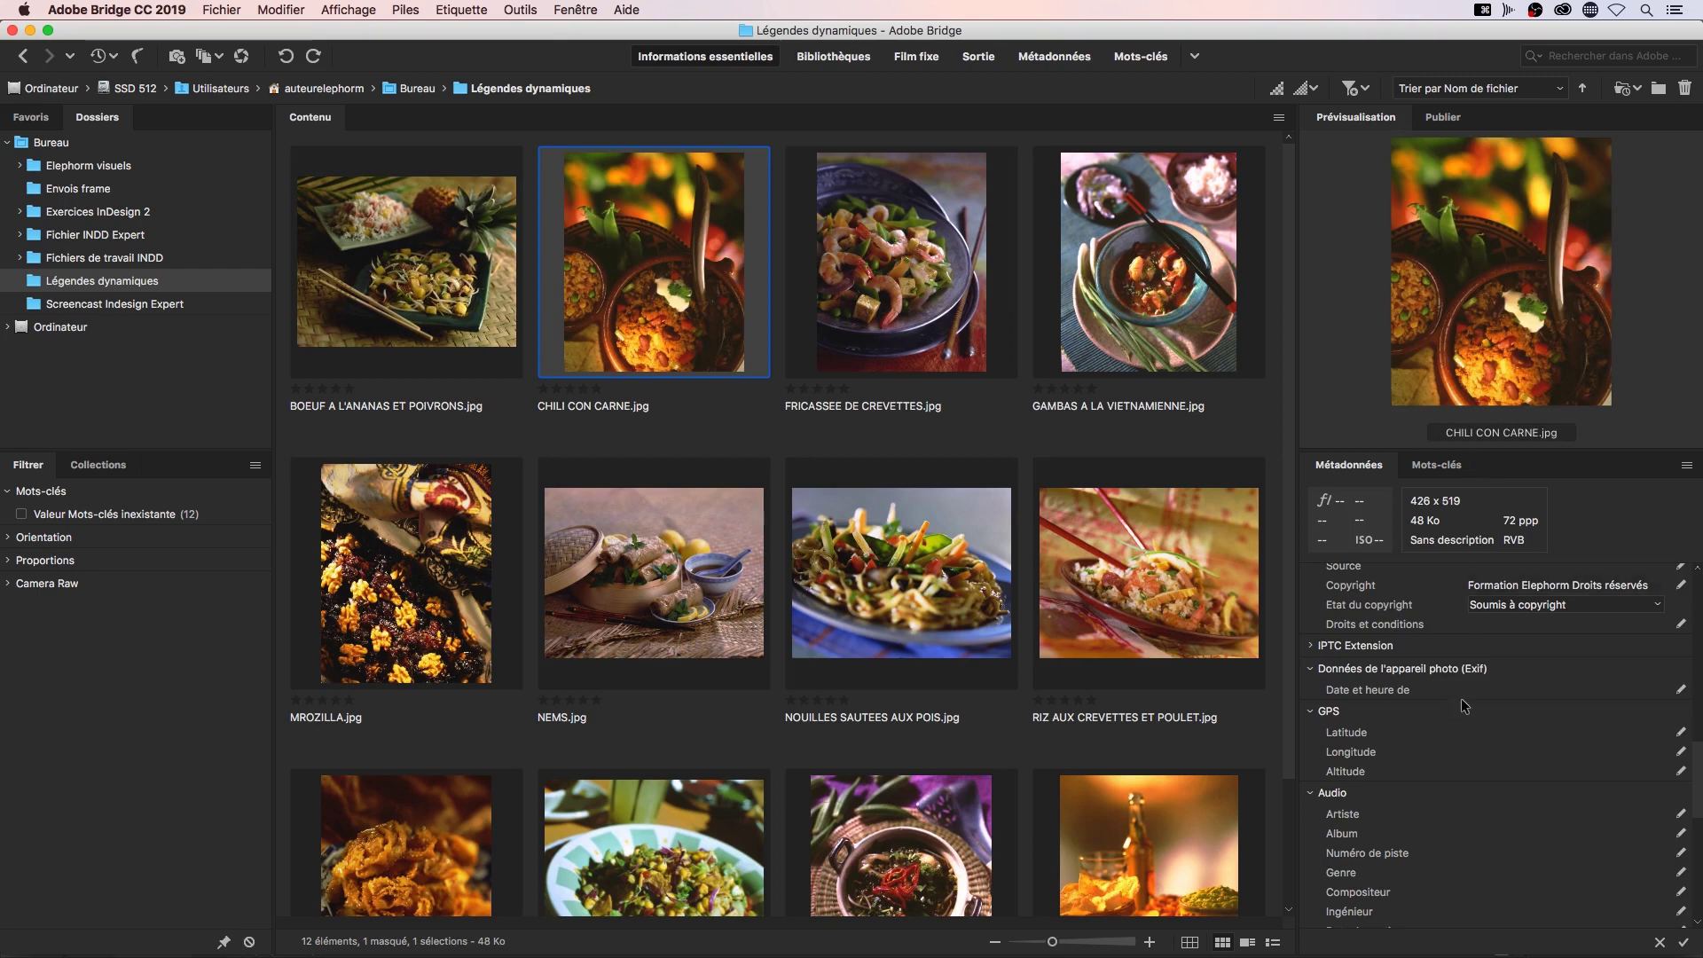
{"action": "scroll", "coordinate": [1463, 705], "scroll_direction": "up", "scroll_amount": 10}
{"action": "scroll", "coordinate": [1464, 705], "scroll_direction": "up", "scroll_amount": 3}
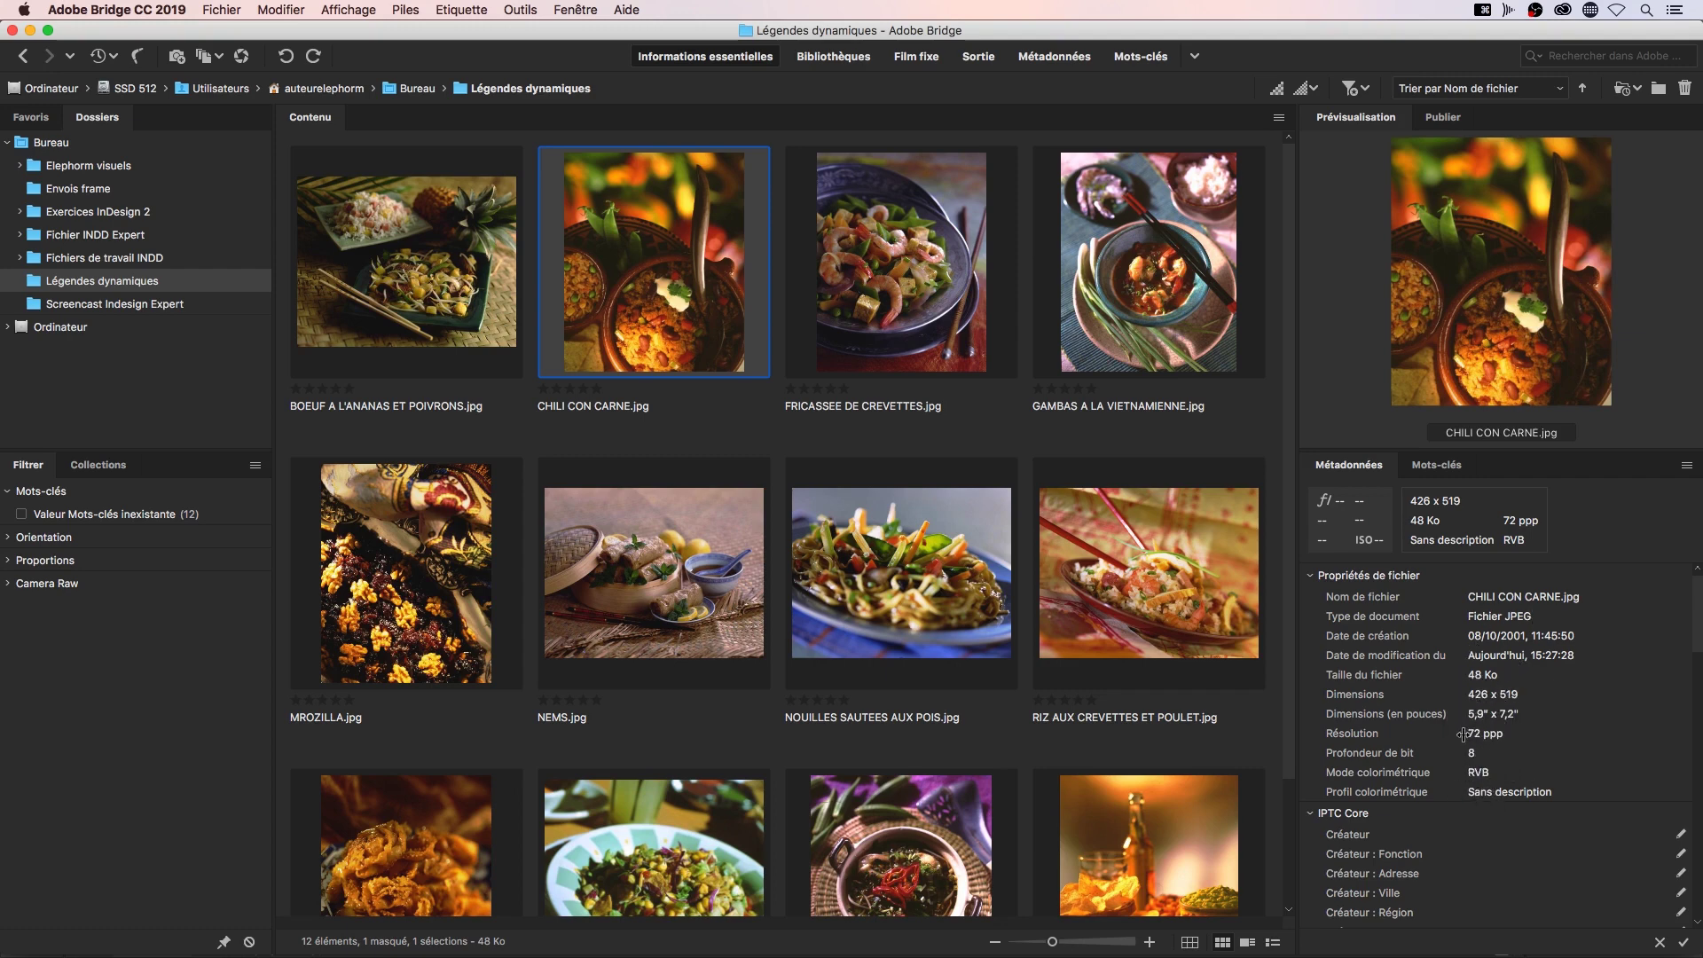
{"action": "scroll", "coordinate": [1462, 735], "scroll_direction": "down", "scroll_amount": 8}
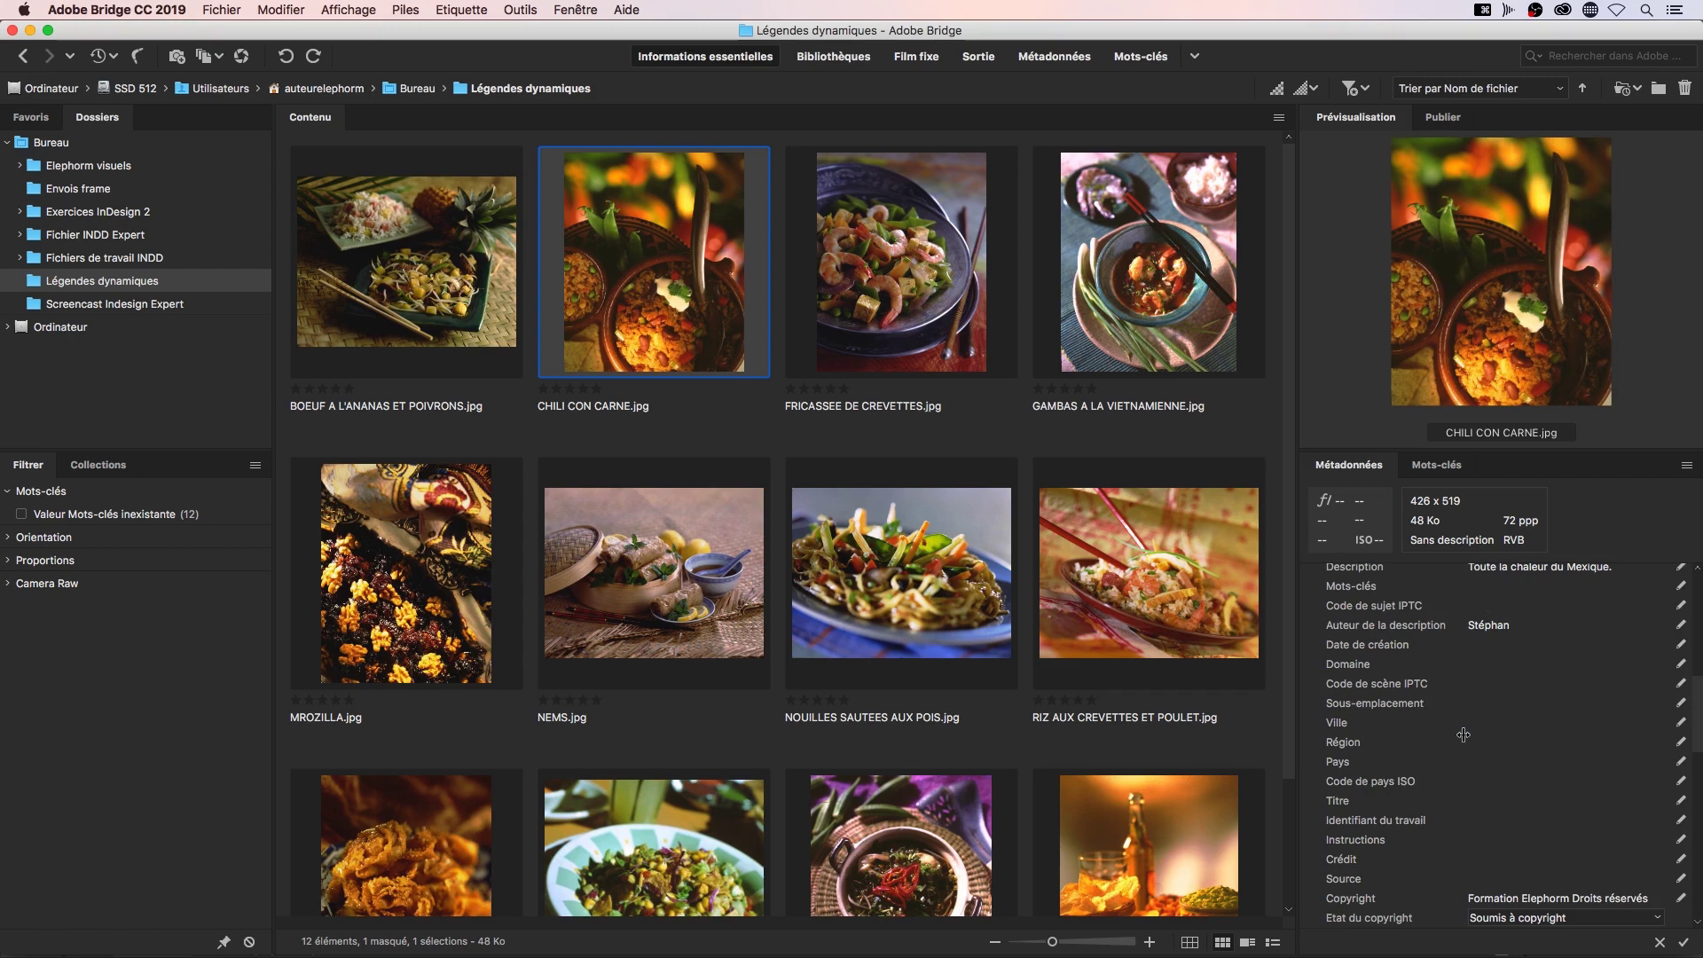
{"action": "scroll", "coordinate": [1463, 734], "scroll_direction": "up", "scroll_amount": 8}
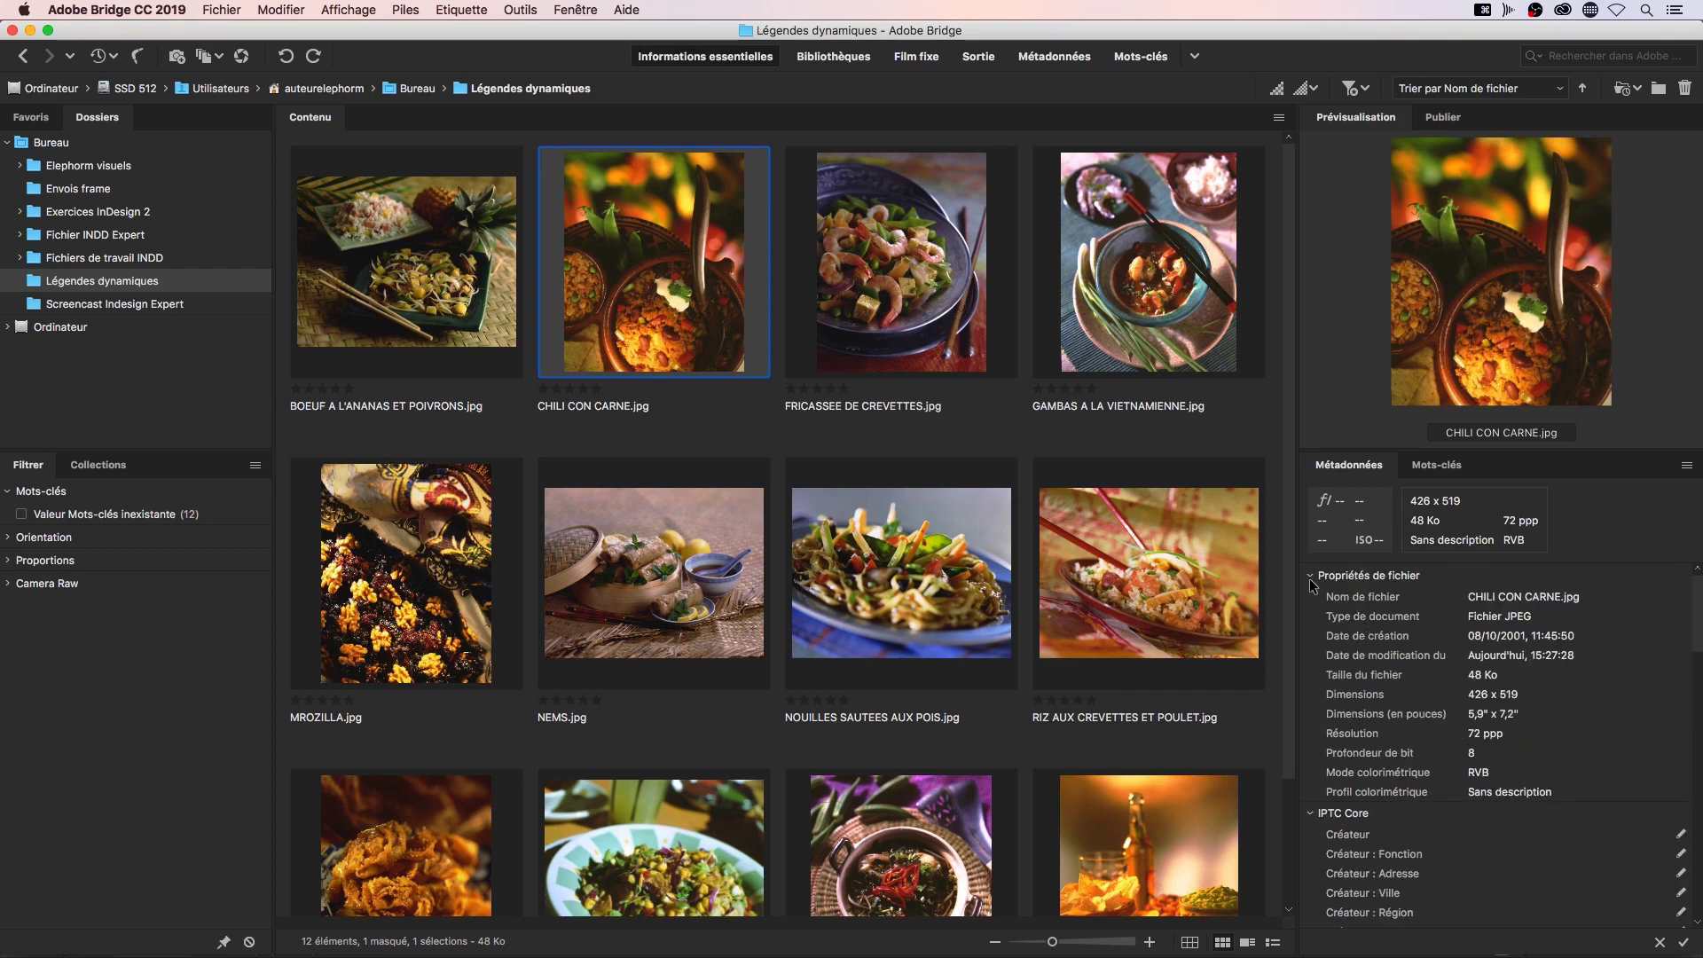
{"action": "scroll", "coordinate": [1366, 715], "scroll_direction": "down", "scroll_amount": 3}
{"action": "scroll", "coordinate": [1365, 715], "scroll_direction": "up", "scroll_amount": 3}
{"action": "scroll", "coordinate": [1366, 715], "scroll_direction": "down", "scroll_amount": 5}
{"action": "scroll", "coordinate": [1365, 715], "scroll_direction": "up", "scroll_amount": 5}
{"action": "scroll", "coordinate": [1365, 715], "scroll_direction": "down", "scroll_amount": 2}
{"action": "scroll", "coordinate": [1365, 712], "scroll_direction": "down", "scroll_amount": 2}
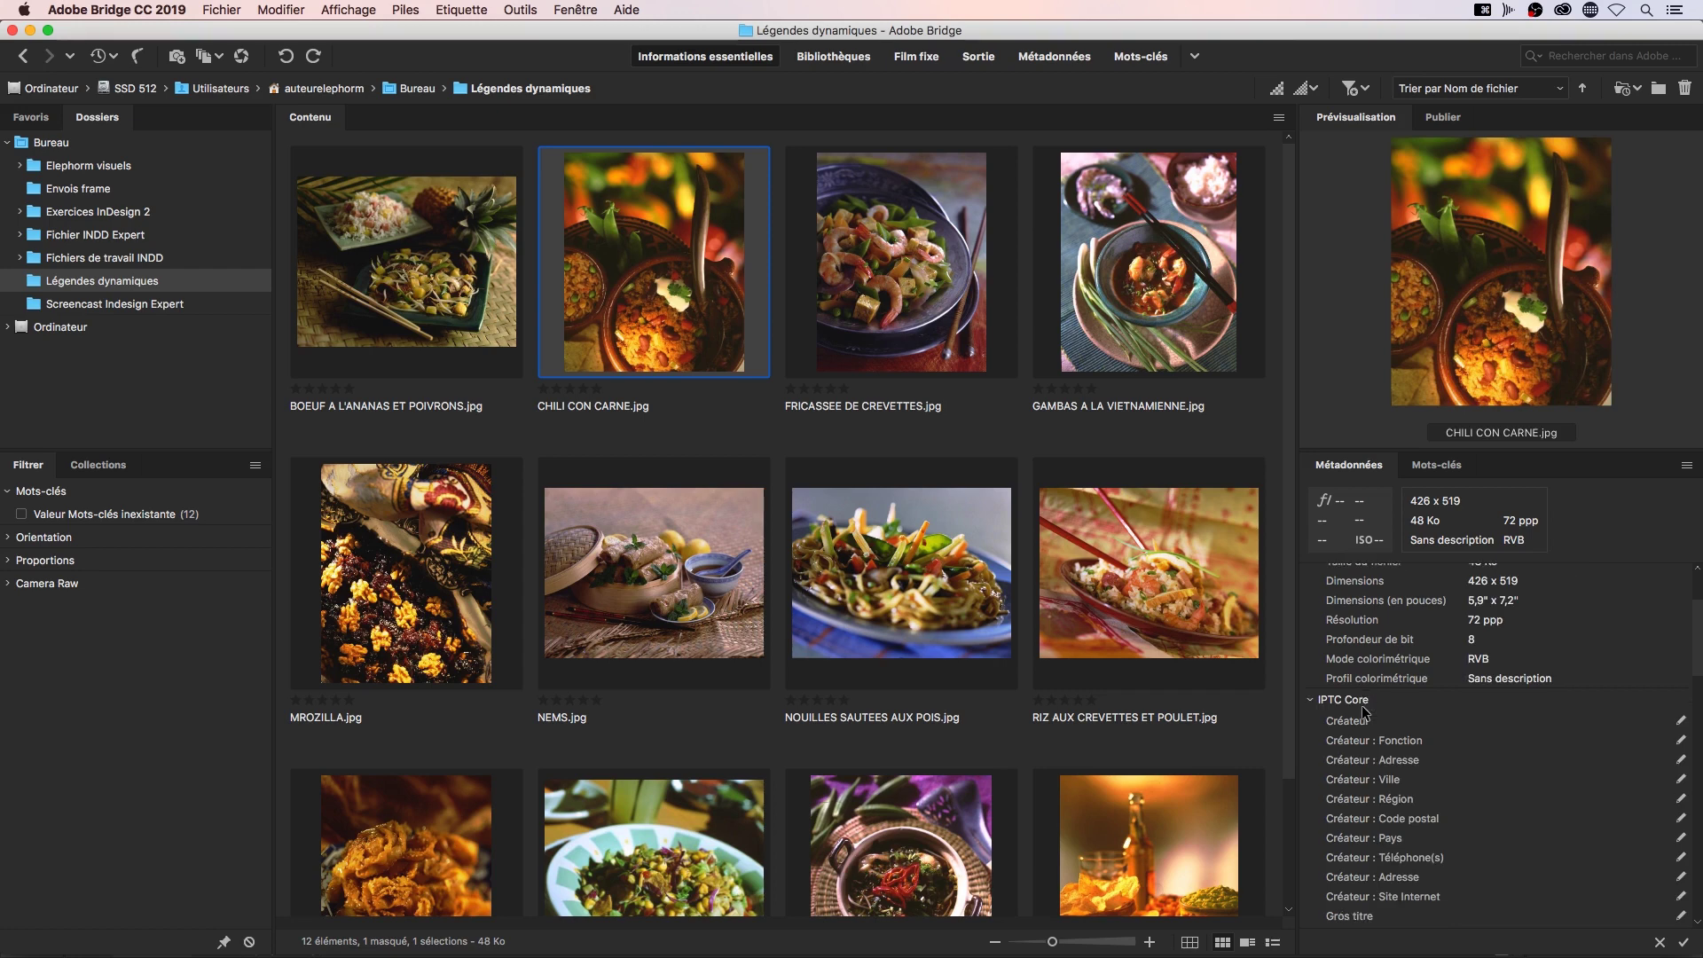
{"action": "scroll", "coordinate": [1365, 712], "scroll_direction": "down", "scroll_amount": 3}
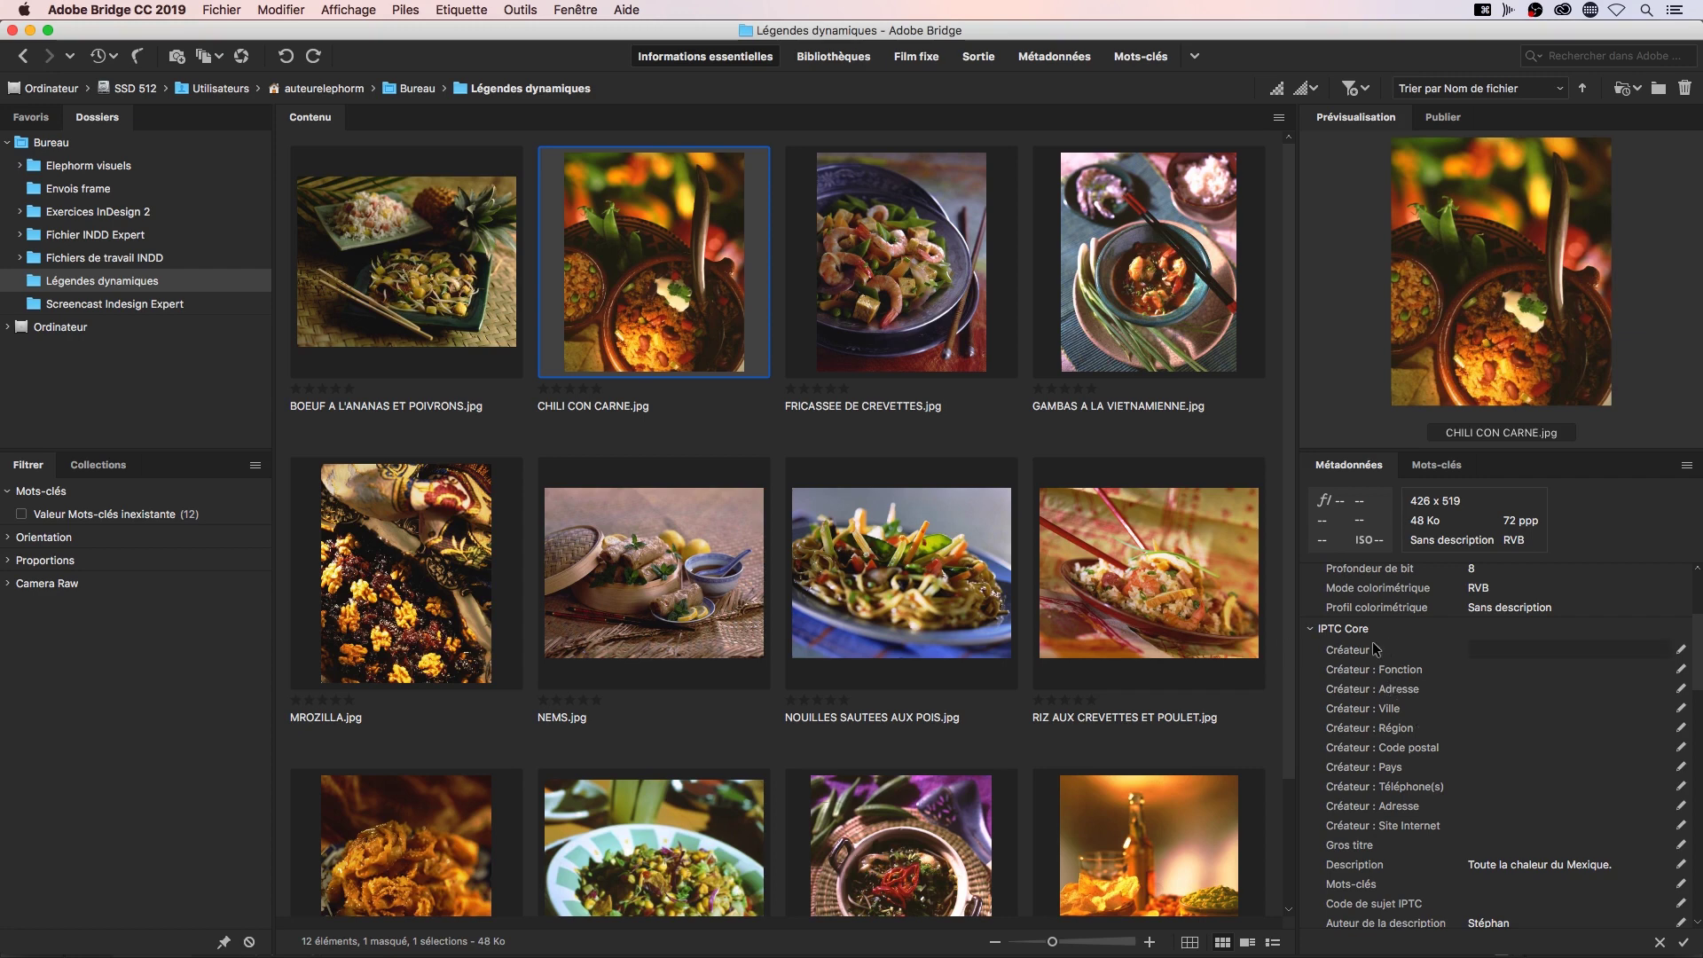
{"action": "scroll", "coordinate": [1385, 692], "scroll_direction": "down", "scroll_amount": 3}
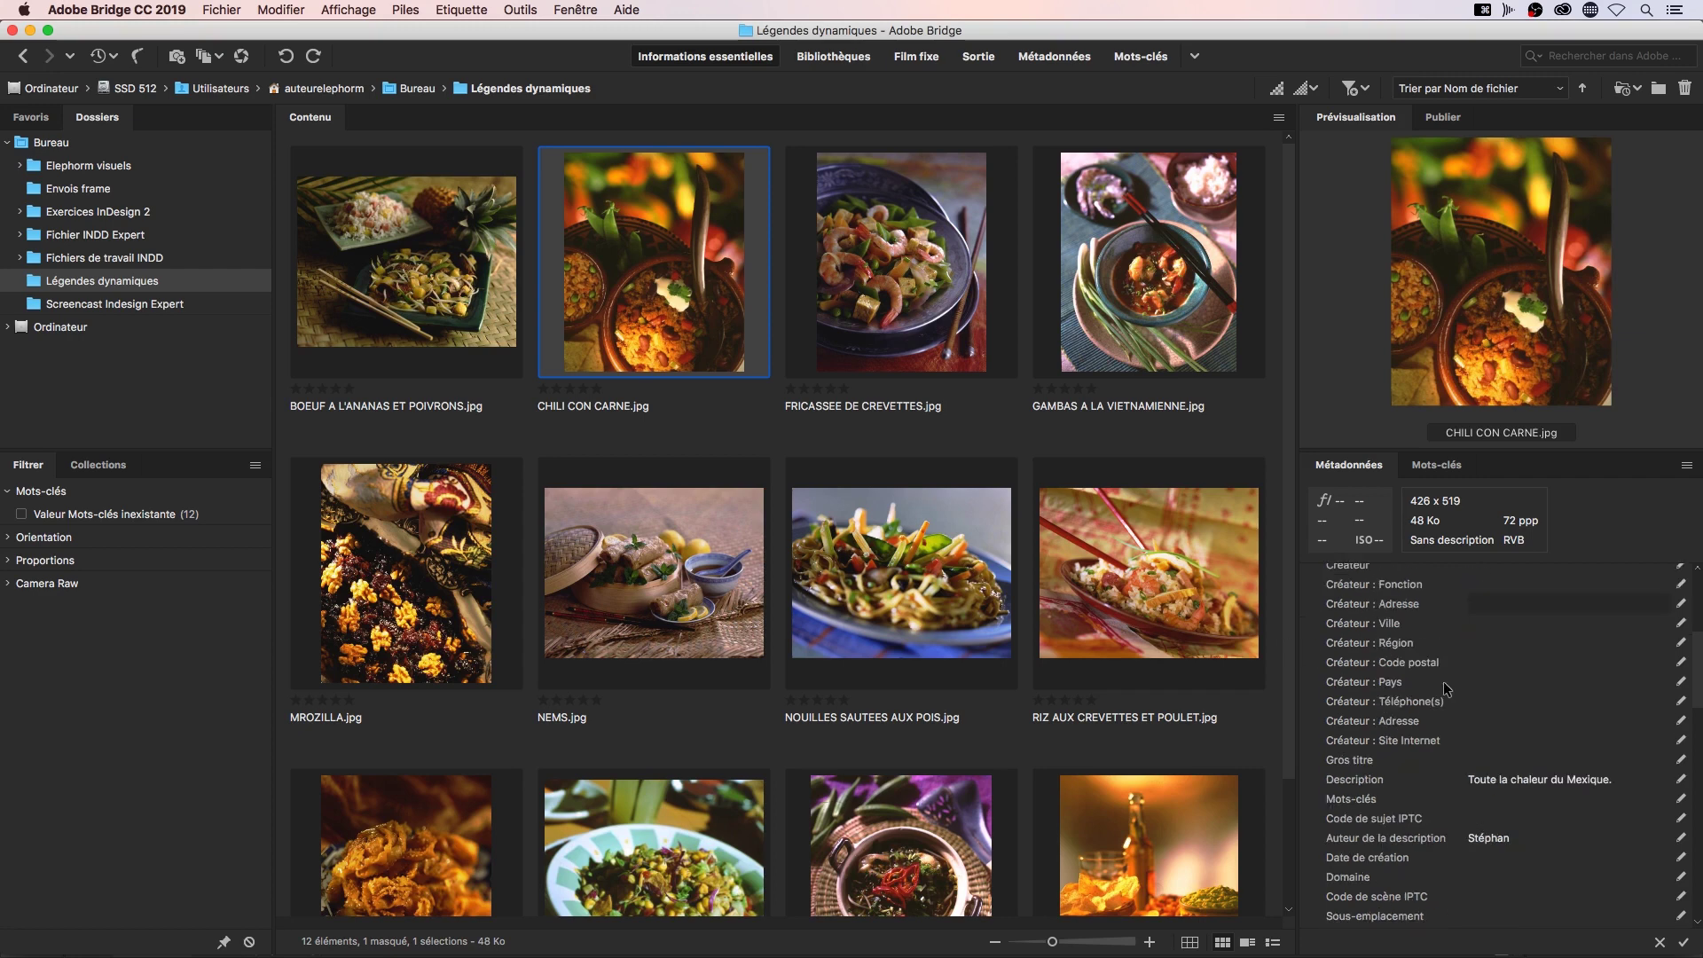
{"action": "scroll", "coordinate": [1374, 759], "scroll_direction": "down", "scroll_amount": 2}
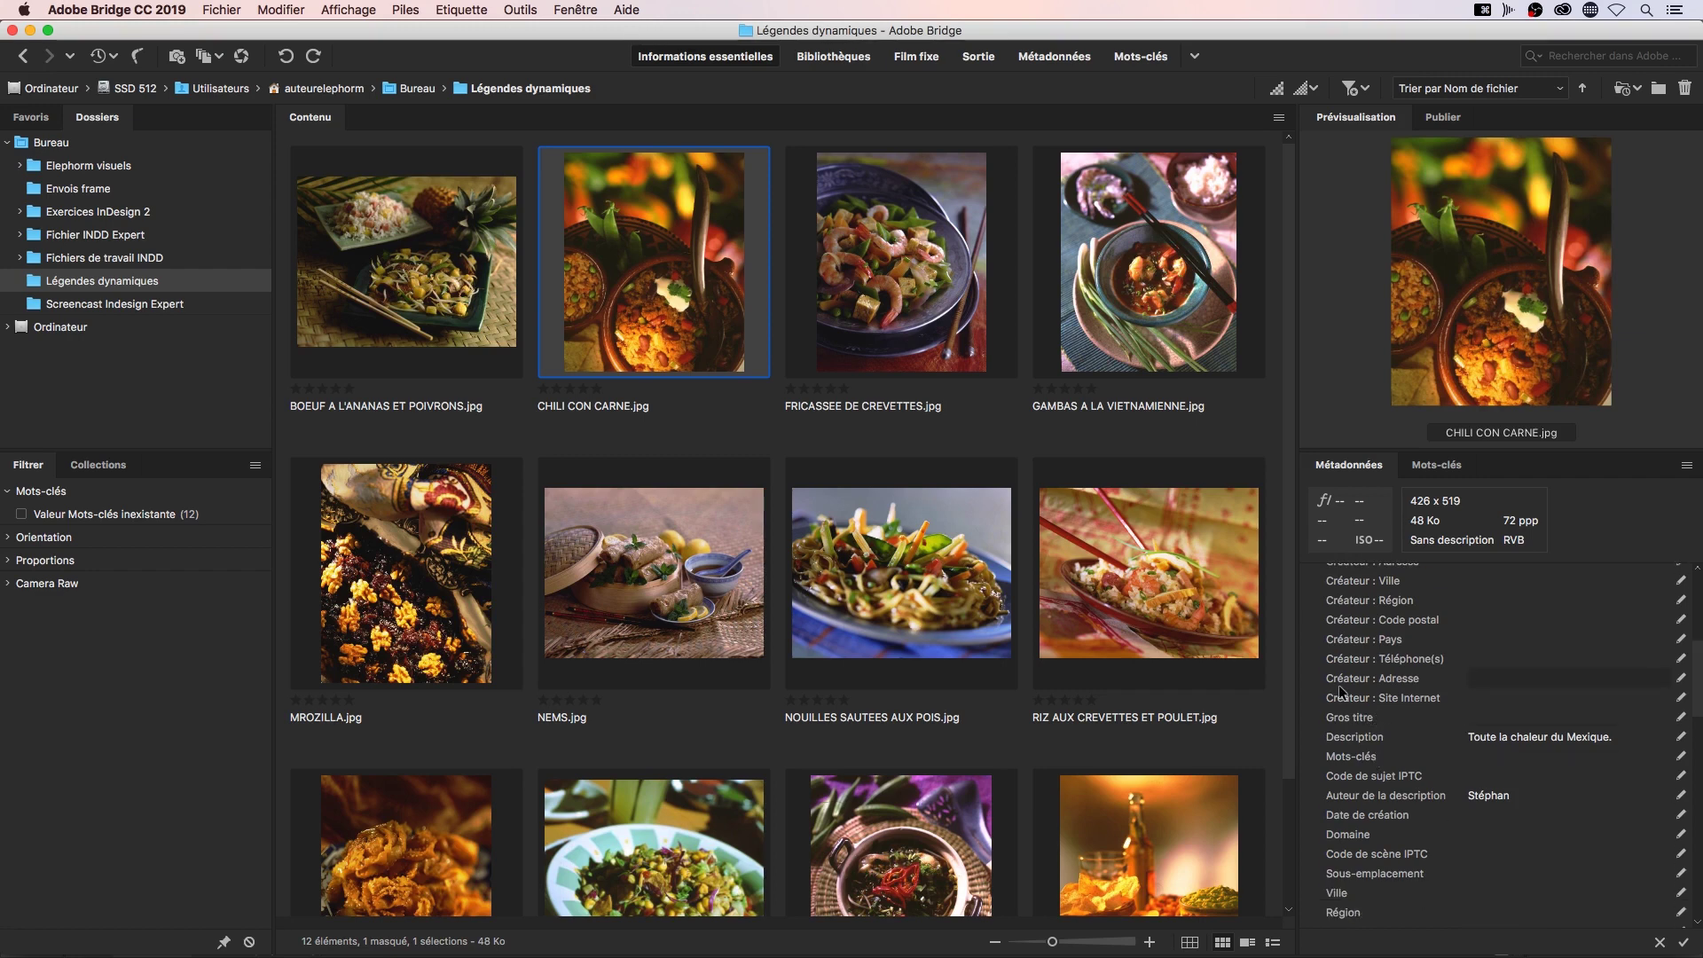
Check the Description metadata of the chili image, then of the fricassée, gambas, riz and nouilles images
{"action": "left_click", "coordinate": [1349, 699]}
{"action": "left_click", "coordinate": [1352, 746]}
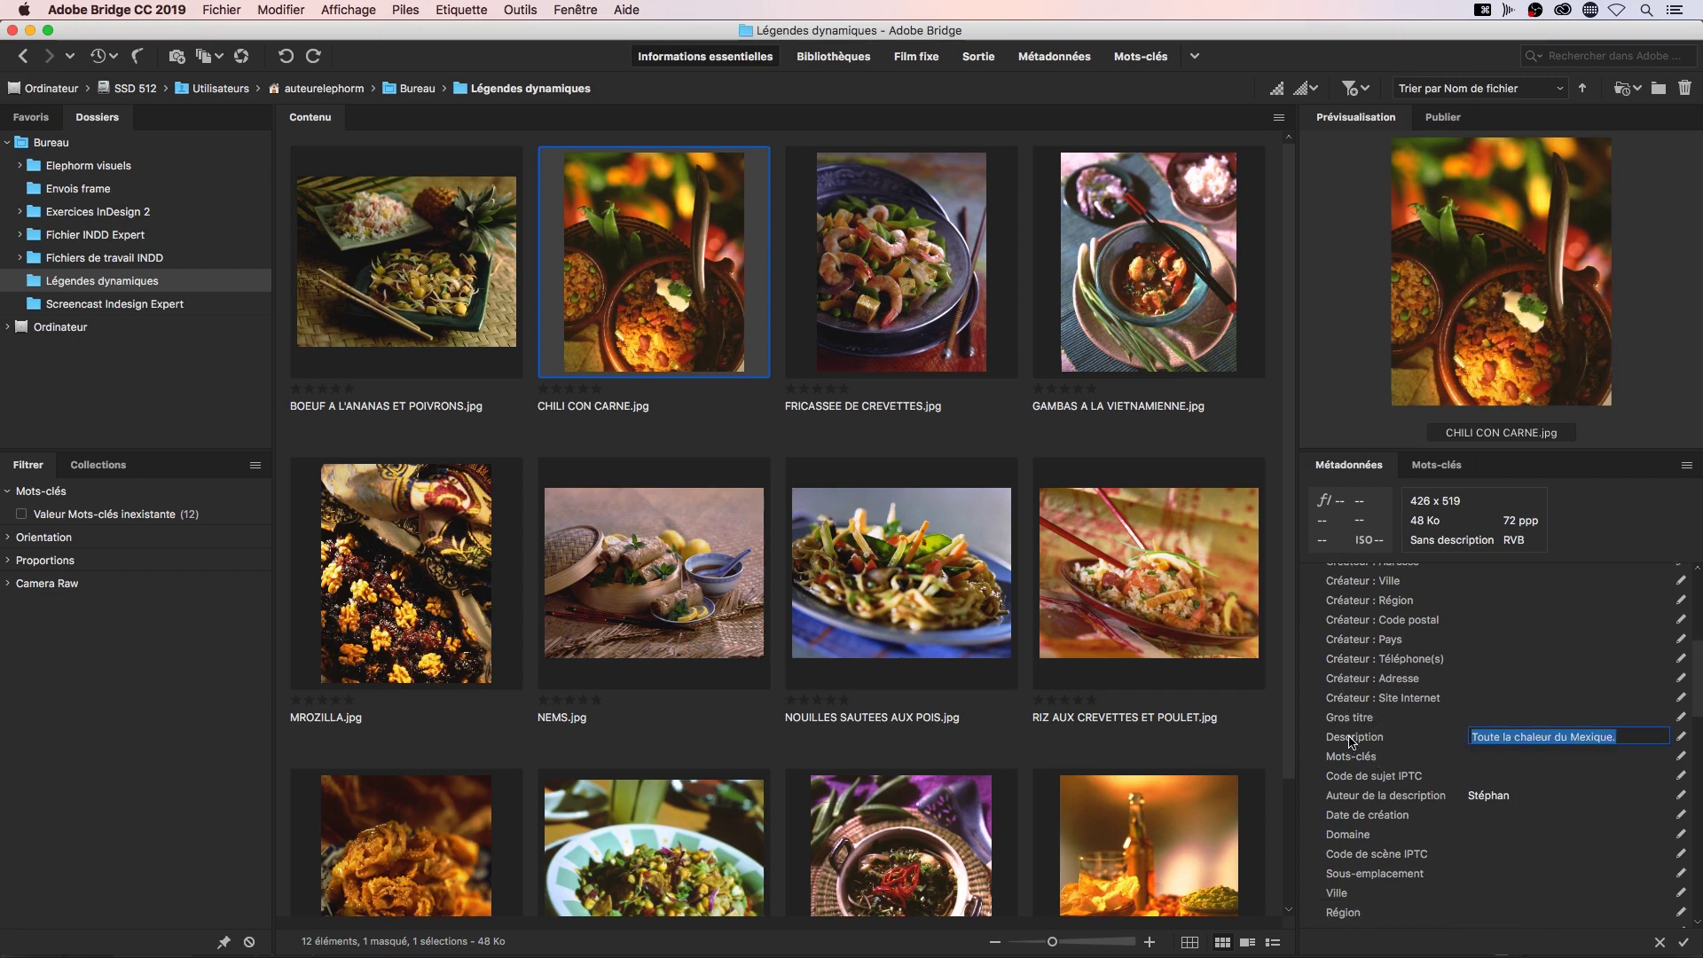
{"action": "left_click", "coordinate": [938, 239]}
{"action": "left_click", "coordinate": [1180, 247]}
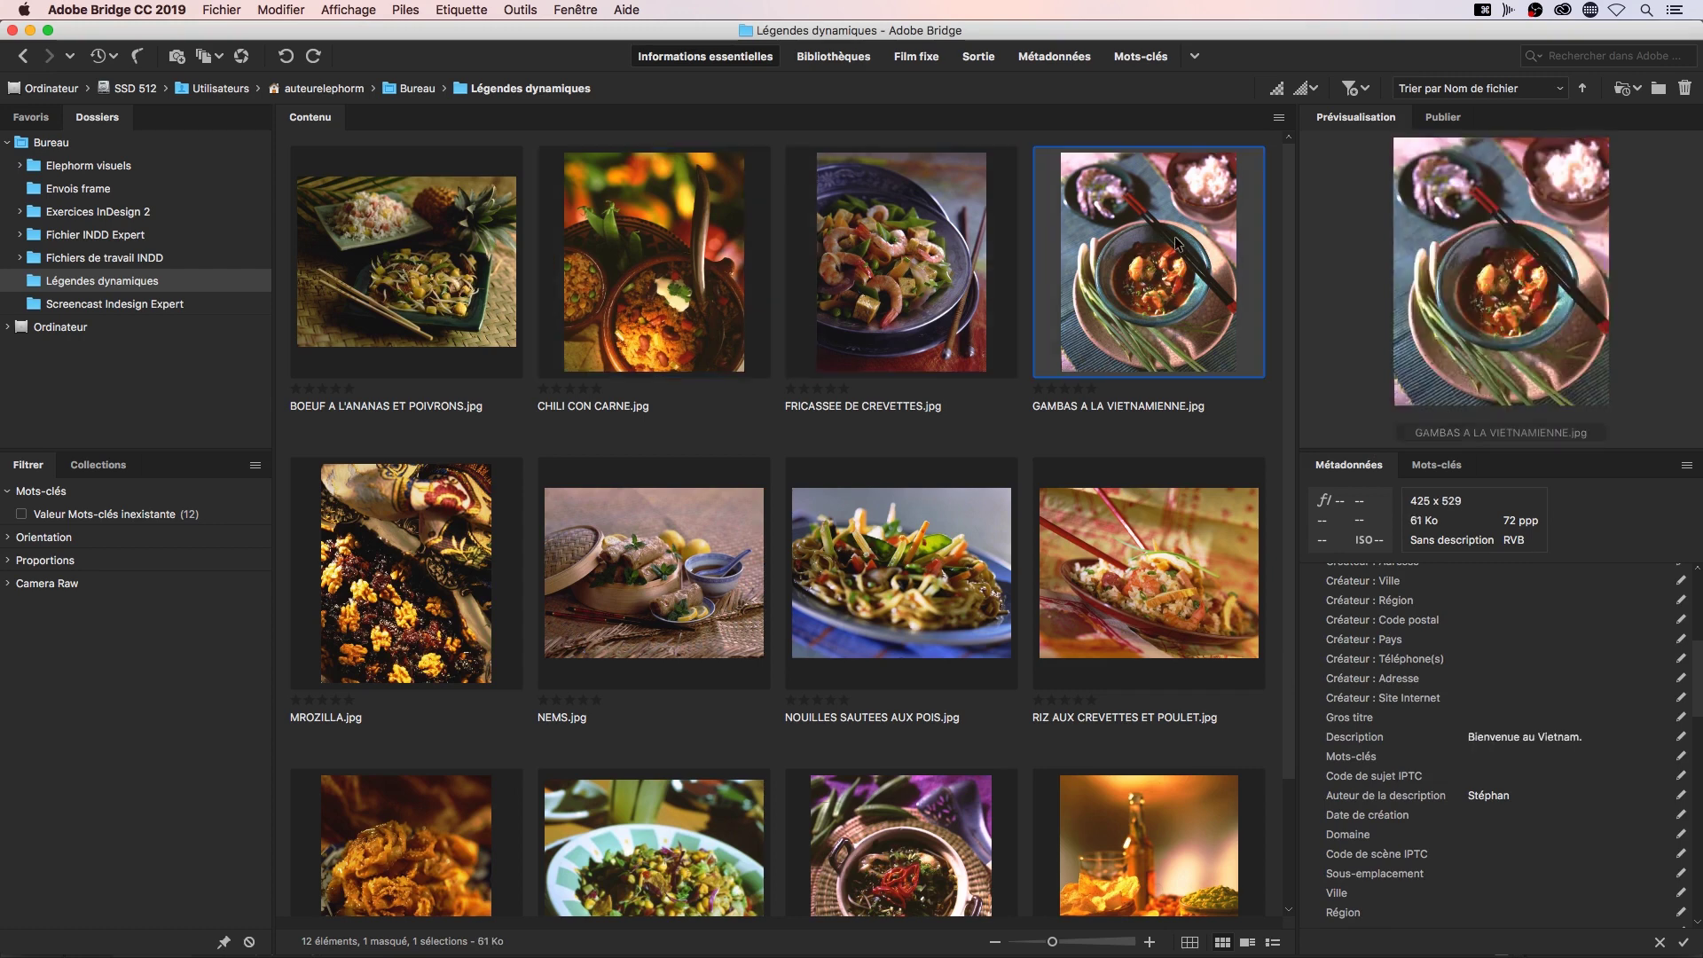
{"action": "left_click", "coordinate": [1569, 740]}
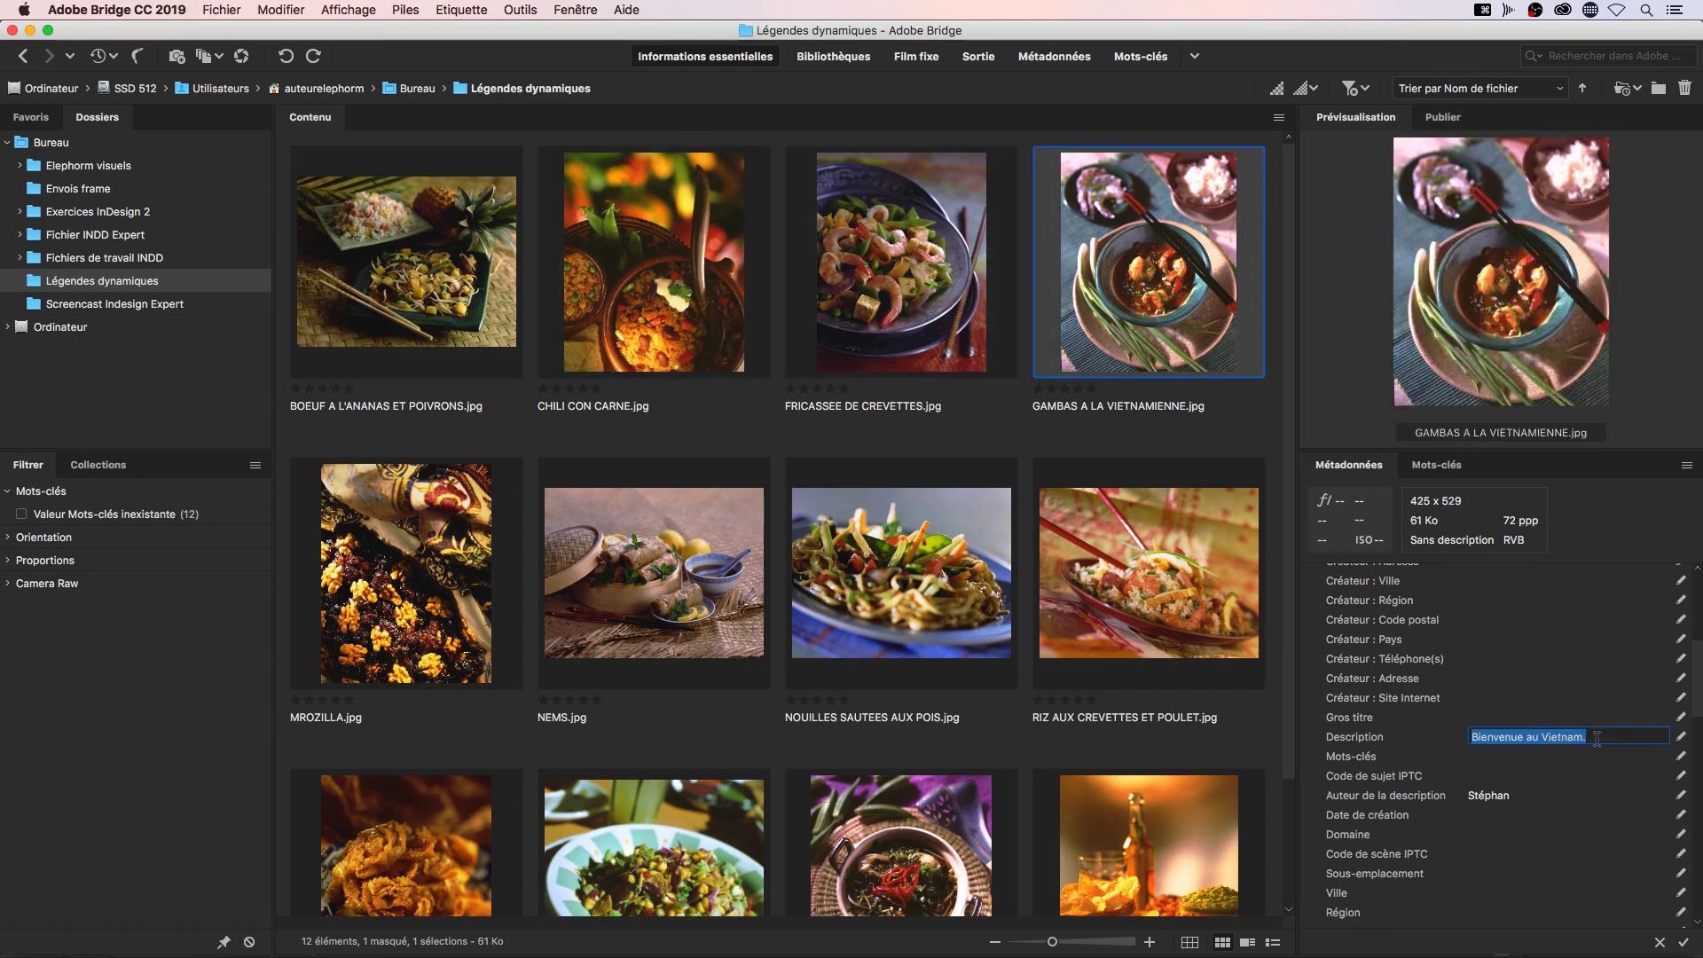
{"action": "left_click", "coordinate": [1595, 738]}
{"action": "left_click", "coordinate": [1149, 573]}
{"action": "left_click", "coordinate": [930, 532]}
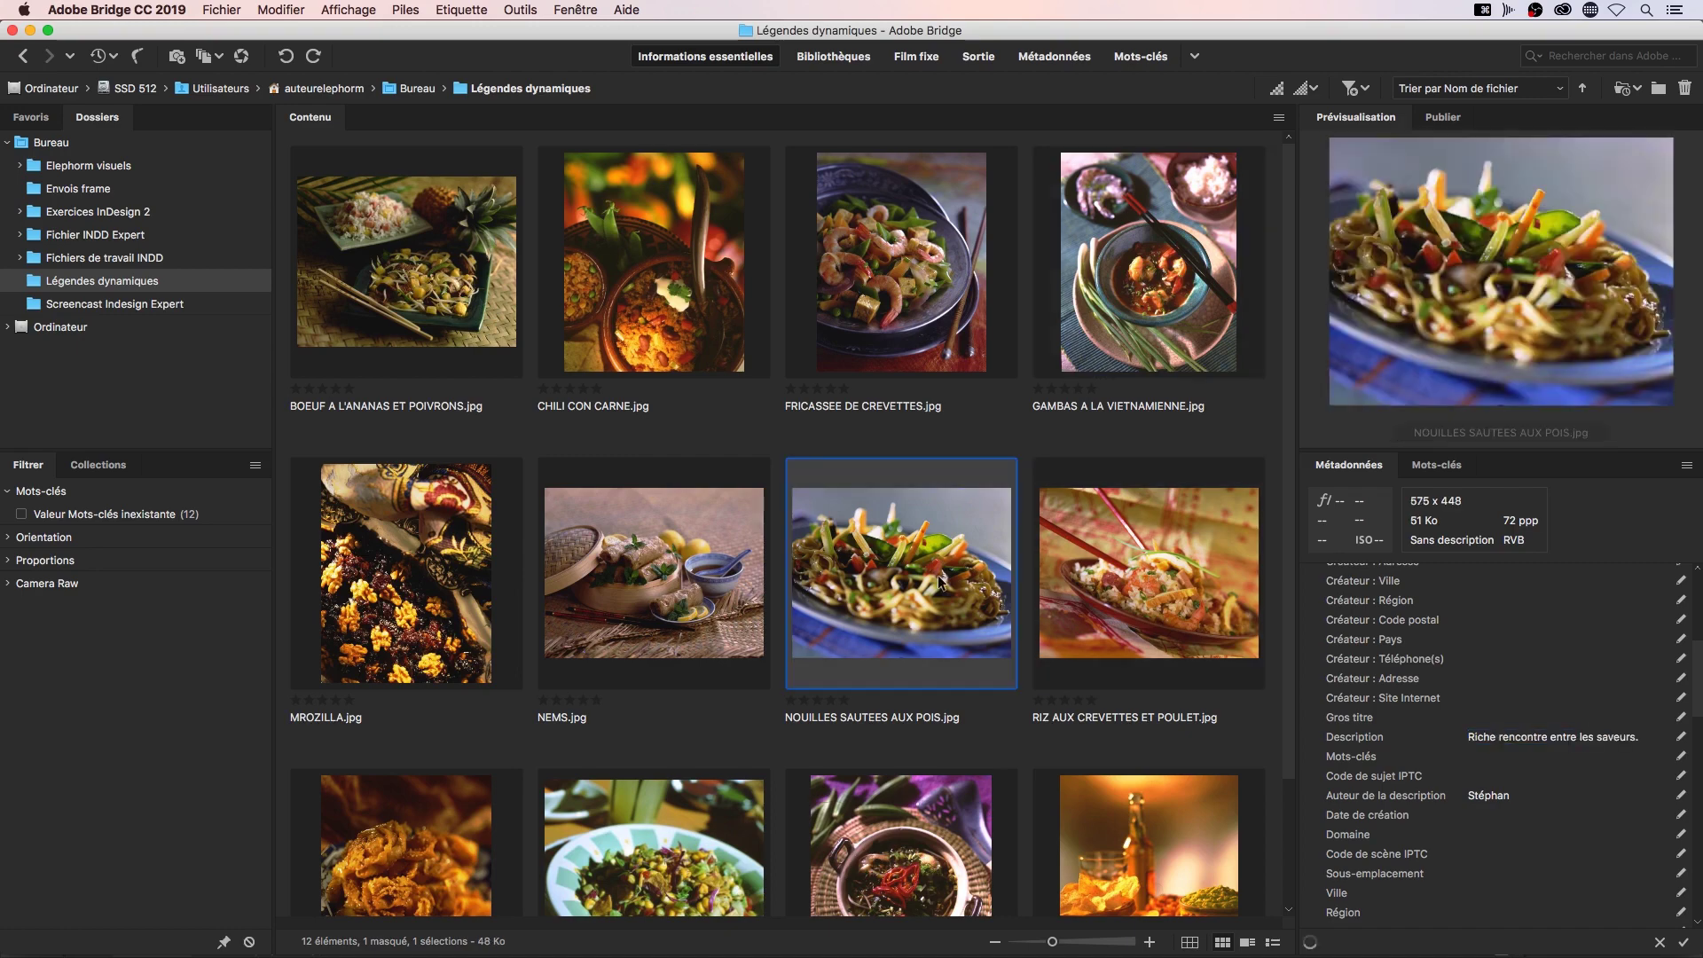
Check the Description metadata of NEMS.jpg, RIZ AUX CREVETTES ET POULET.jpg and MROZILLA.jpg
{"action": "left_click", "coordinate": [589, 561]}
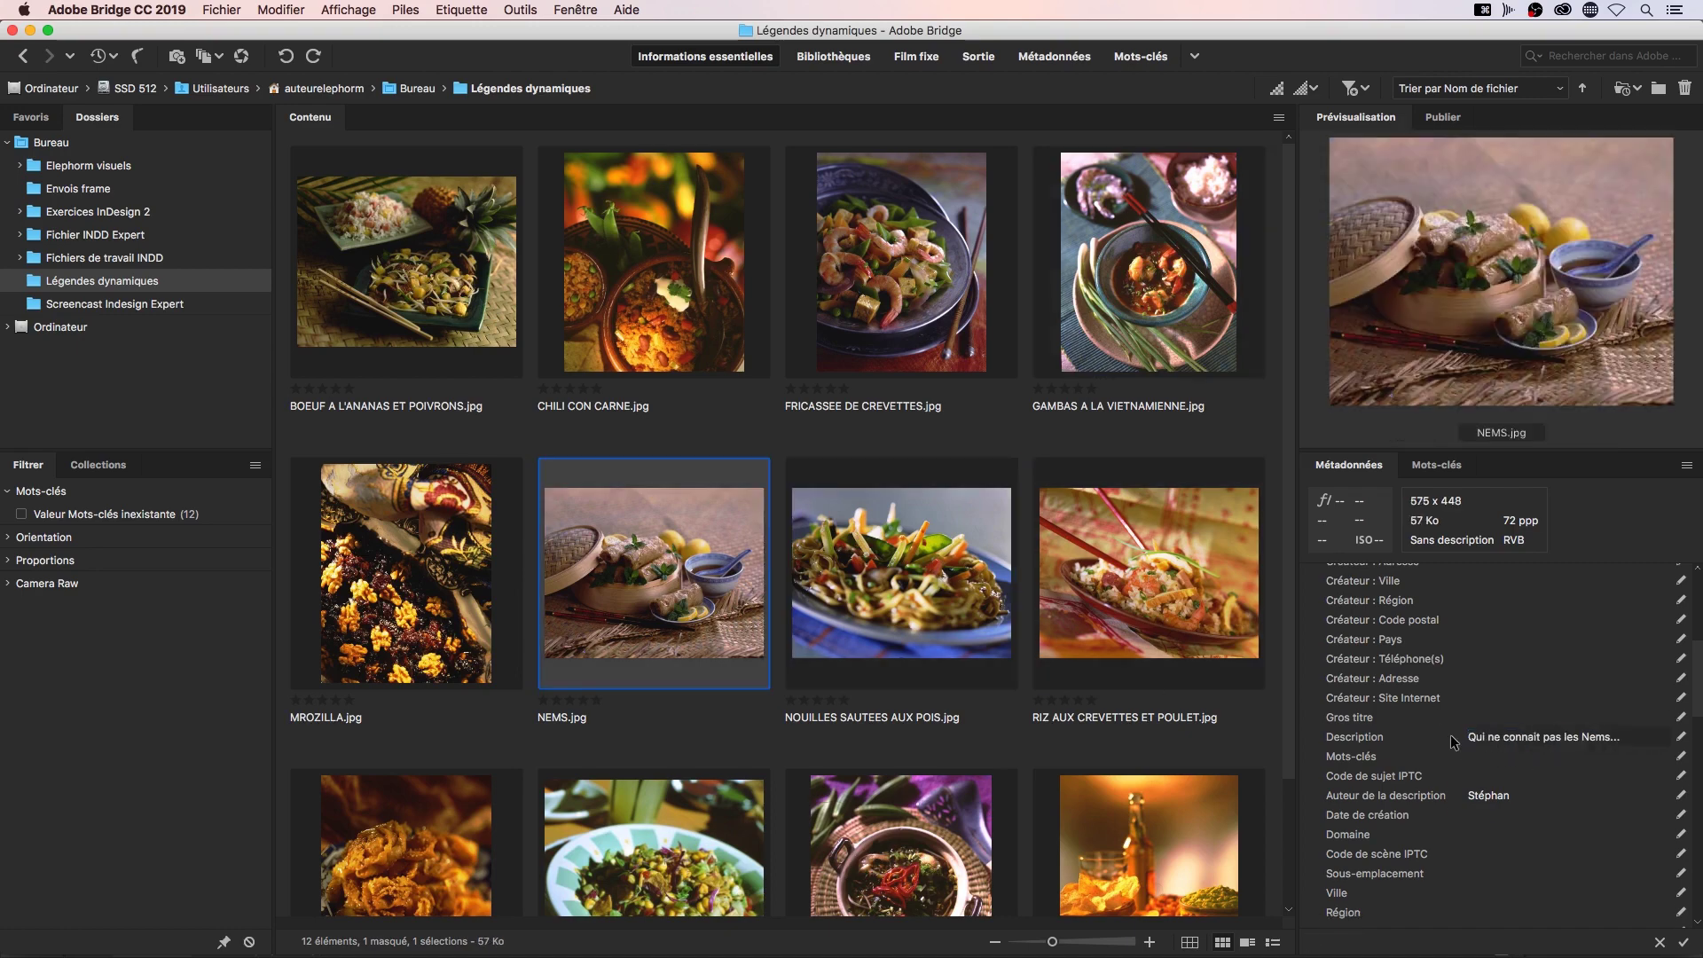
{"action": "left_click", "coordinate": [1096, 574]}
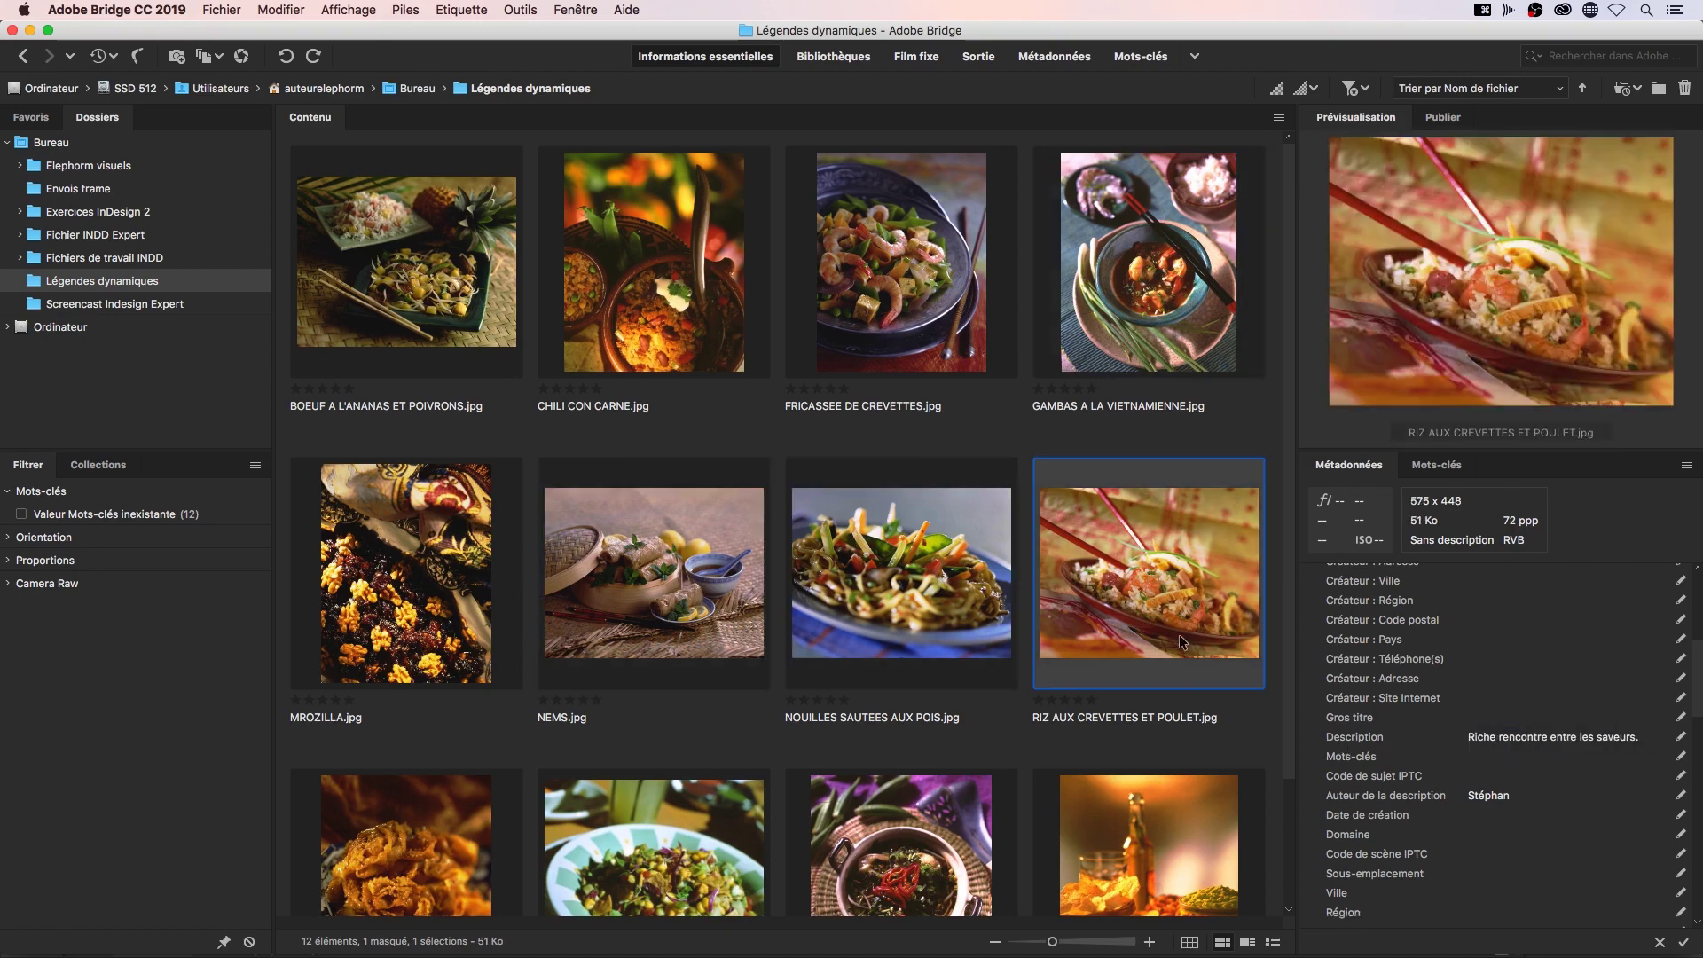
{"action": "left_click", "coordinate": [406, 515]}
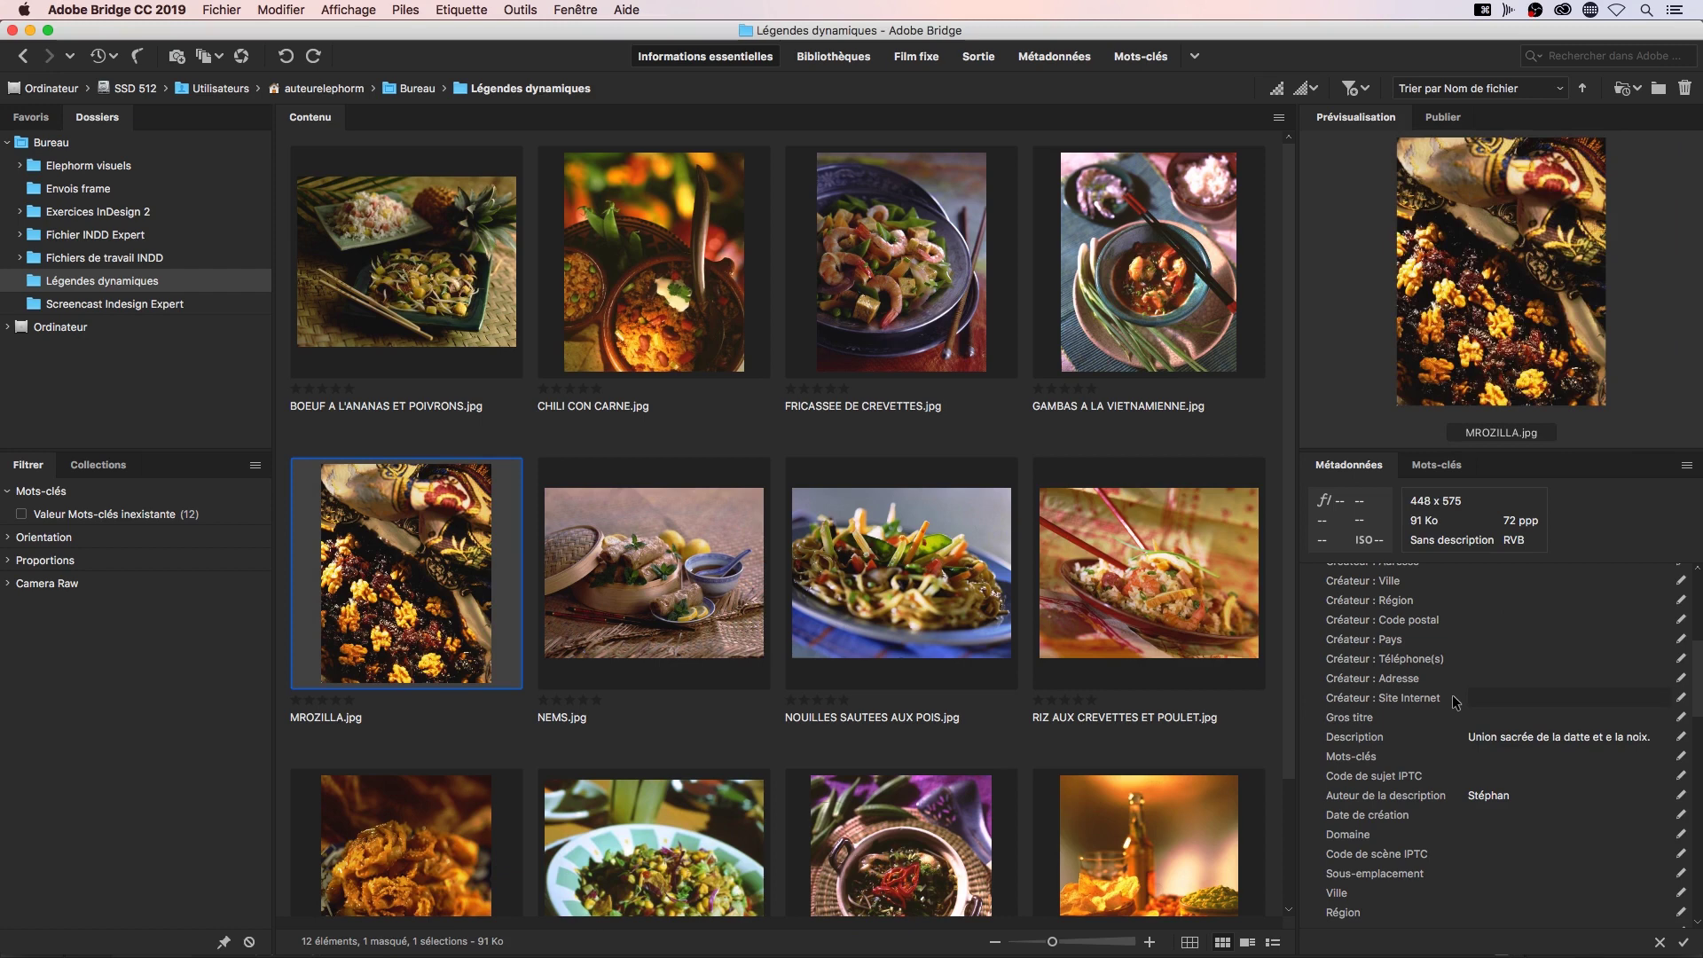
Inspect MROZILLA.jpg's description author and copyright notice, and review the copyright status choices, keeping Soumis à copyright
{"action": "scroll", "coordinate": [1454, 702], "scroll_direction": "down", "scroll_amount": 5}
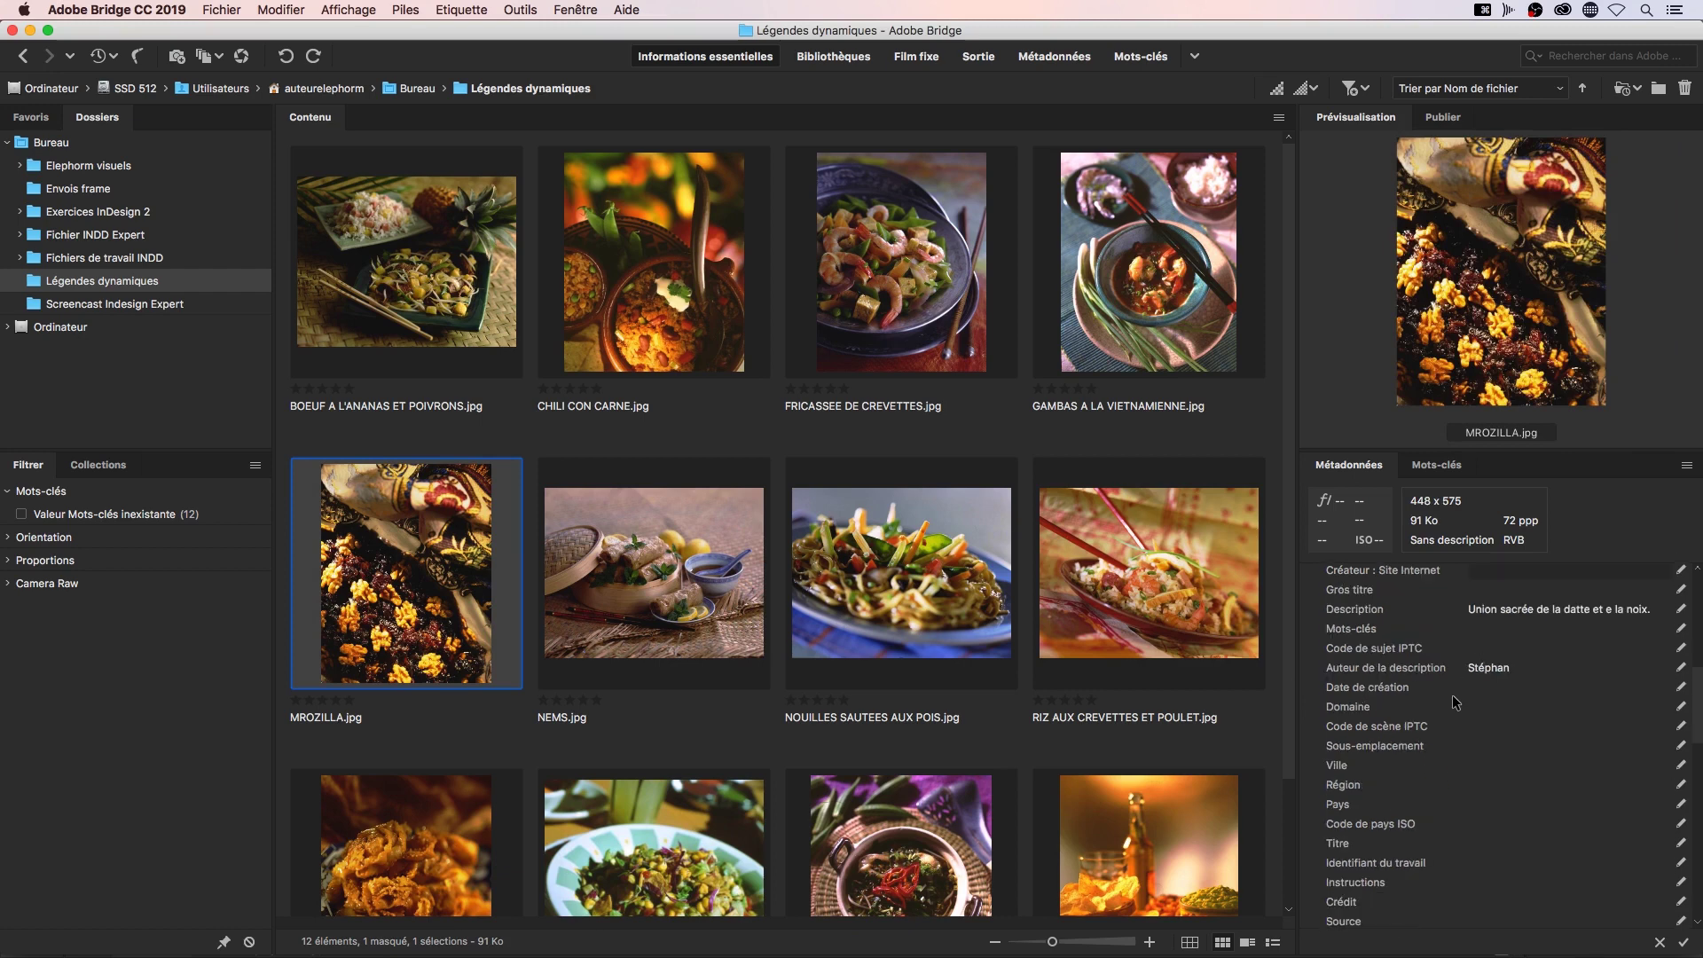
{"action": "left_click", "coordinate": [1473, 668]}
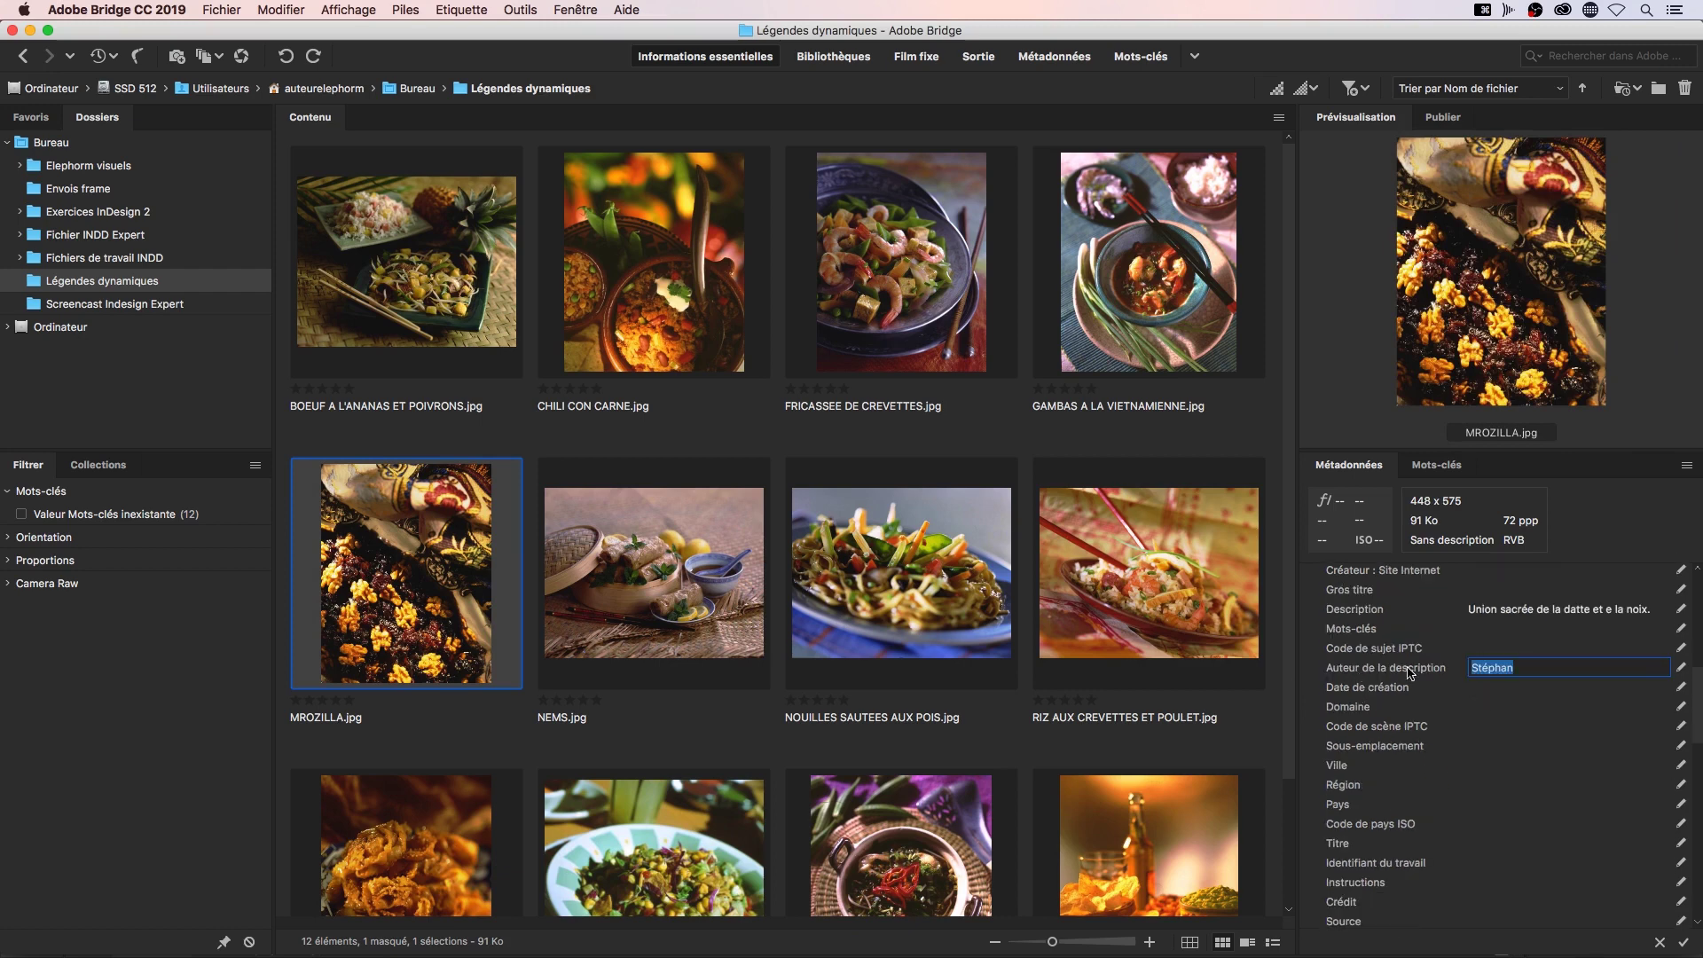
{"action": "left_click", "coordinate": [1524, 668]}
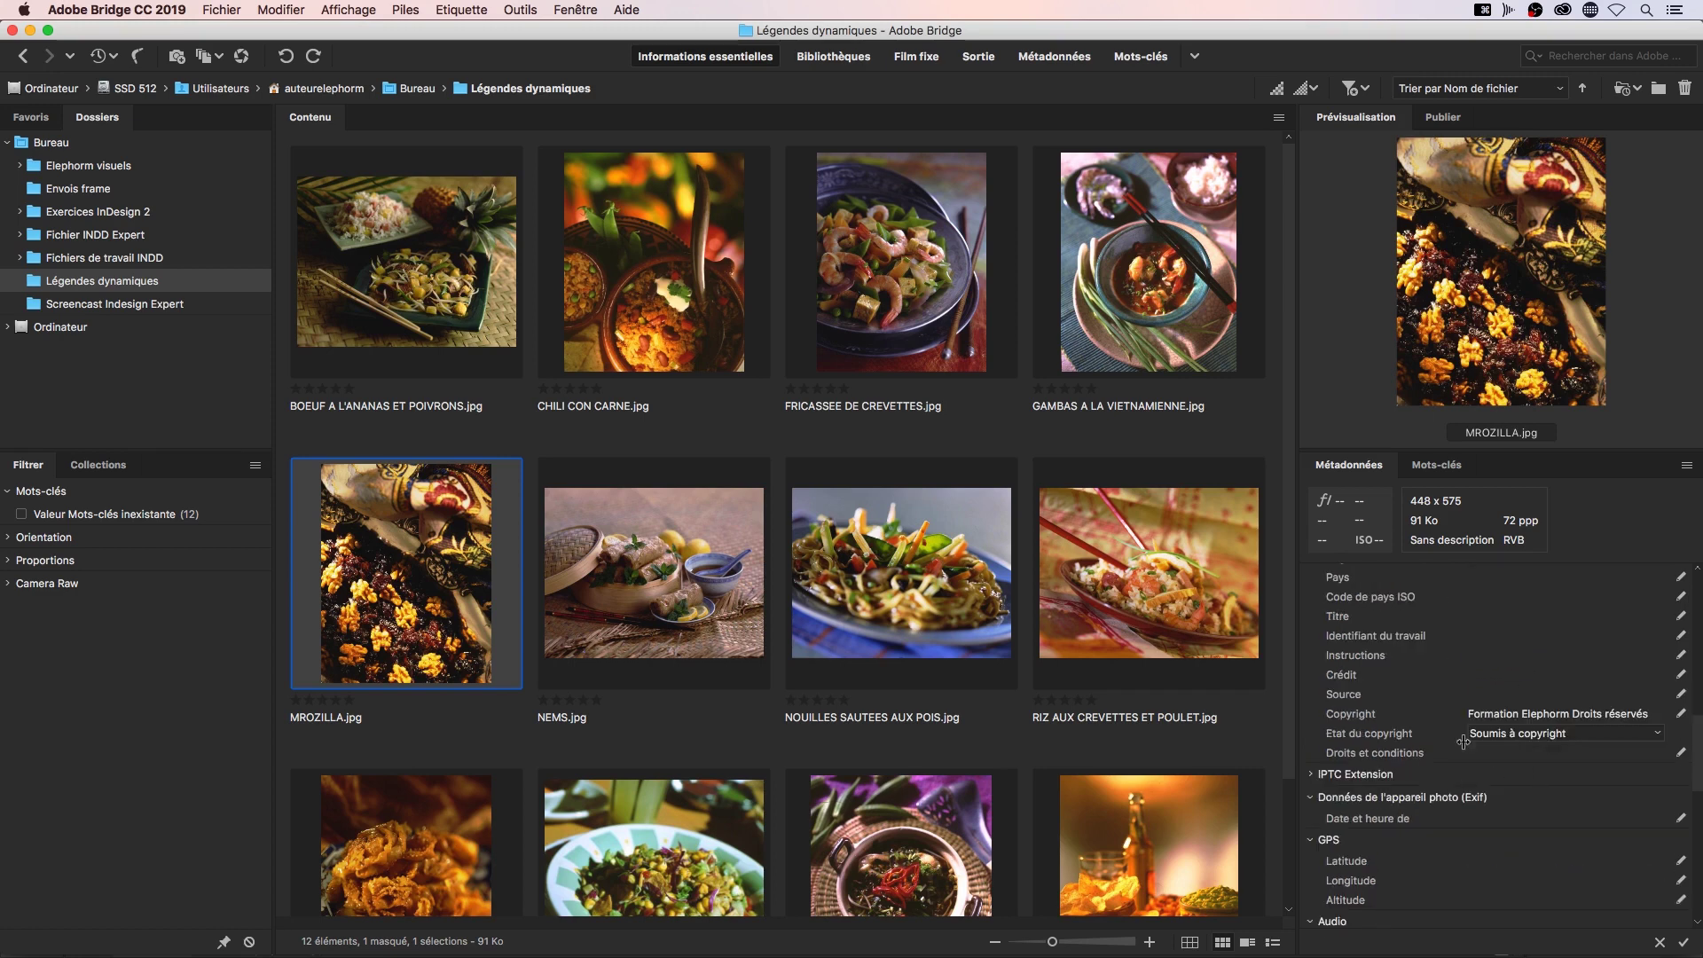
{"action": "left_click", "coordinate": [1364, 718]}
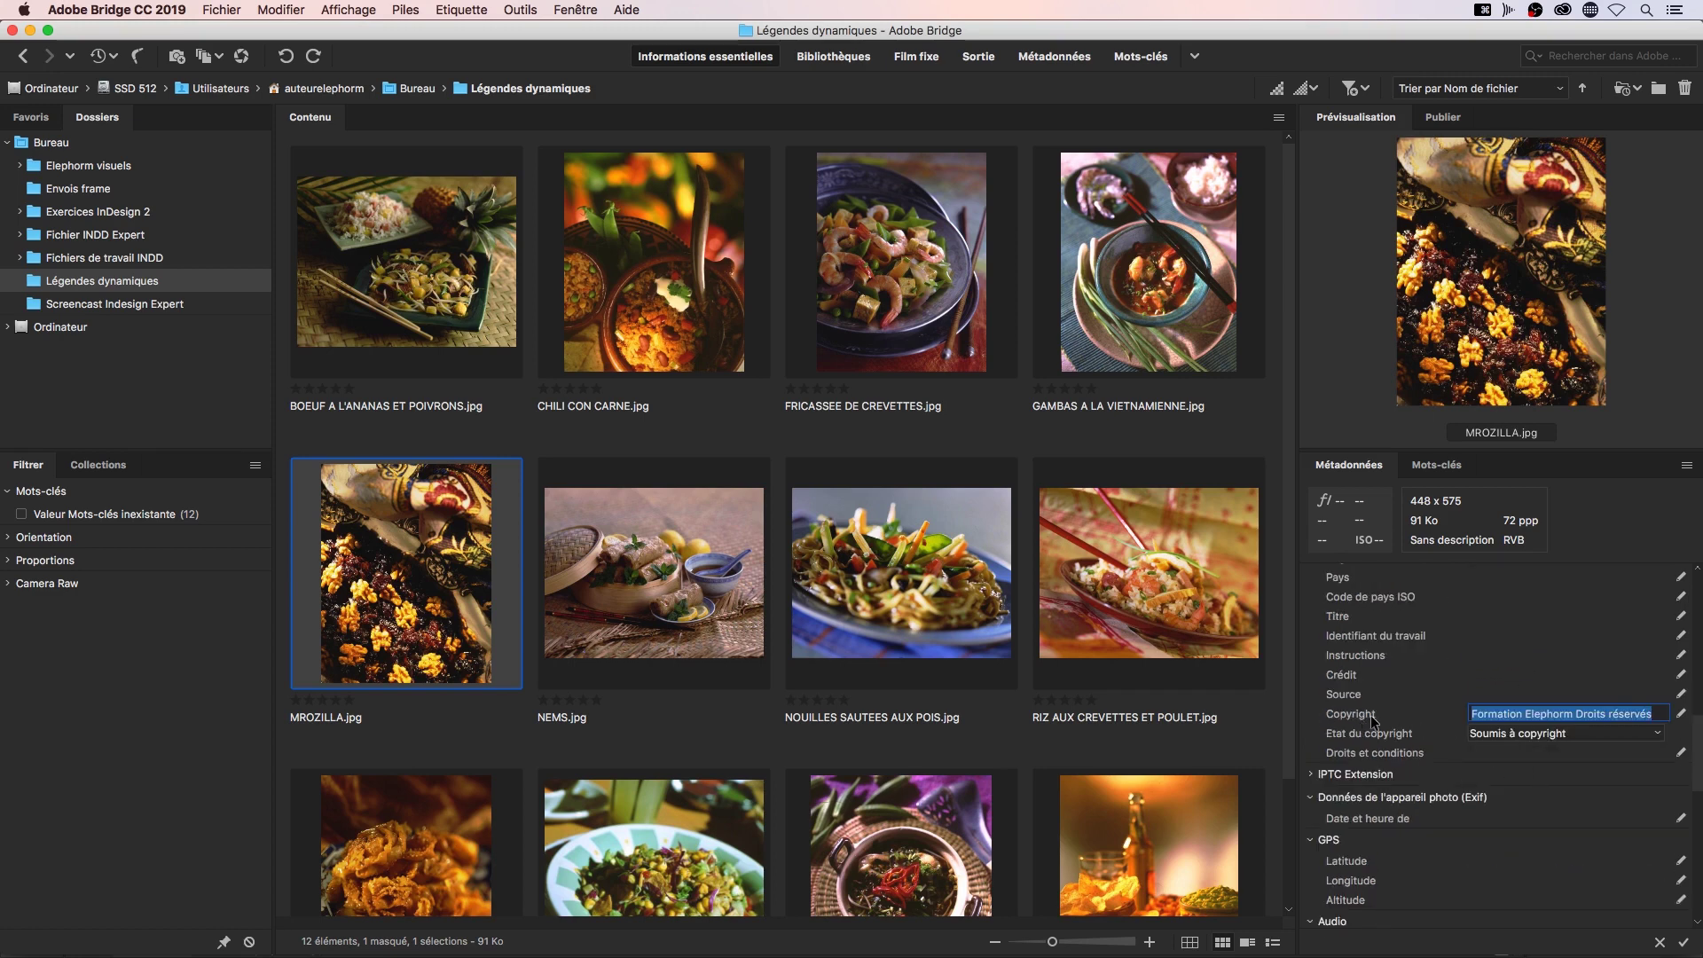
{"action": "left_click", "coordinate": [1498, 713]}
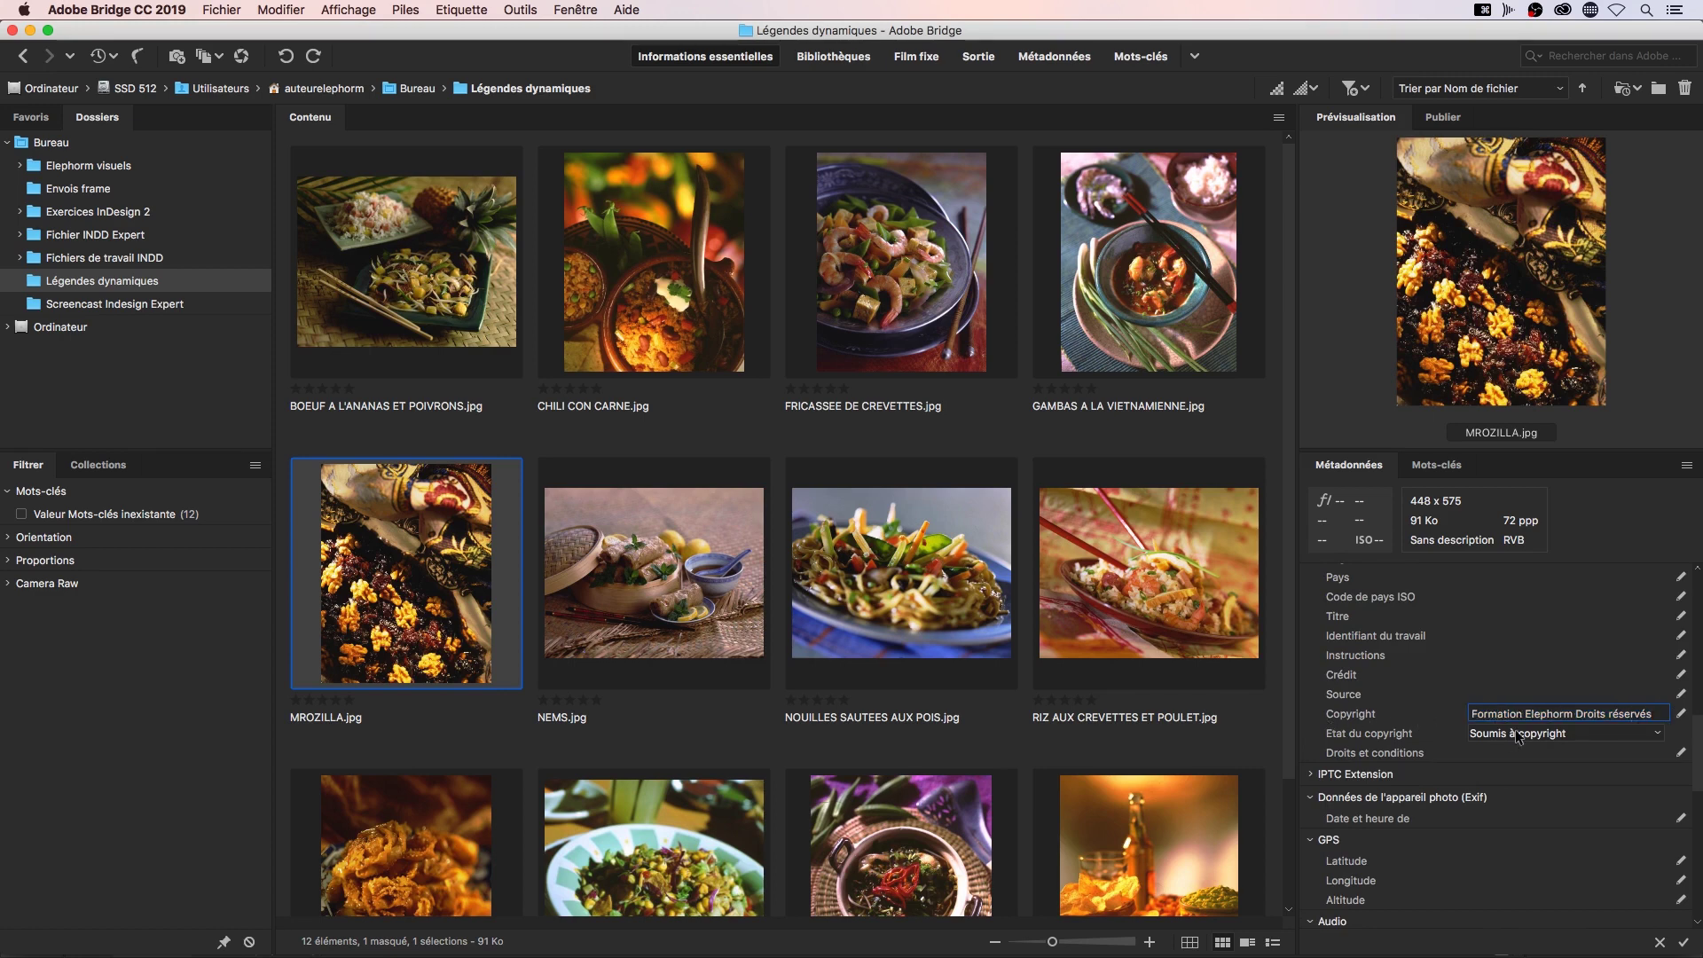
{"action": "left_click", "coordinate": [1657, 734]}
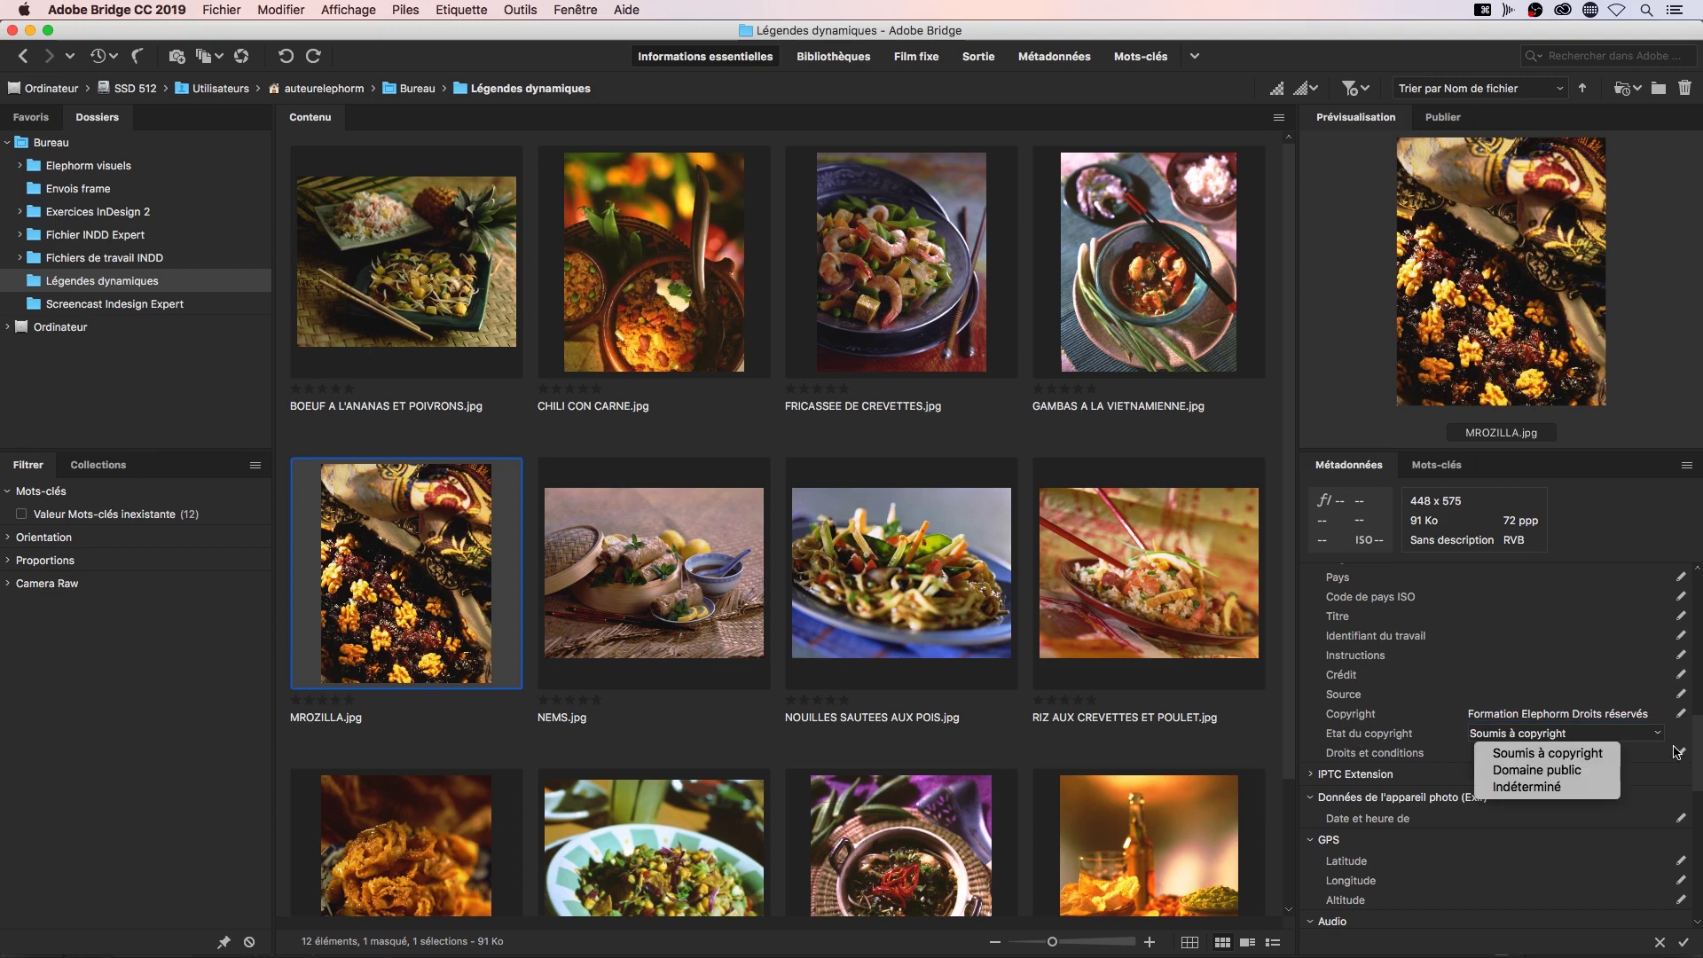
{"action": "left_click", "coordinate": [1579, 755]}
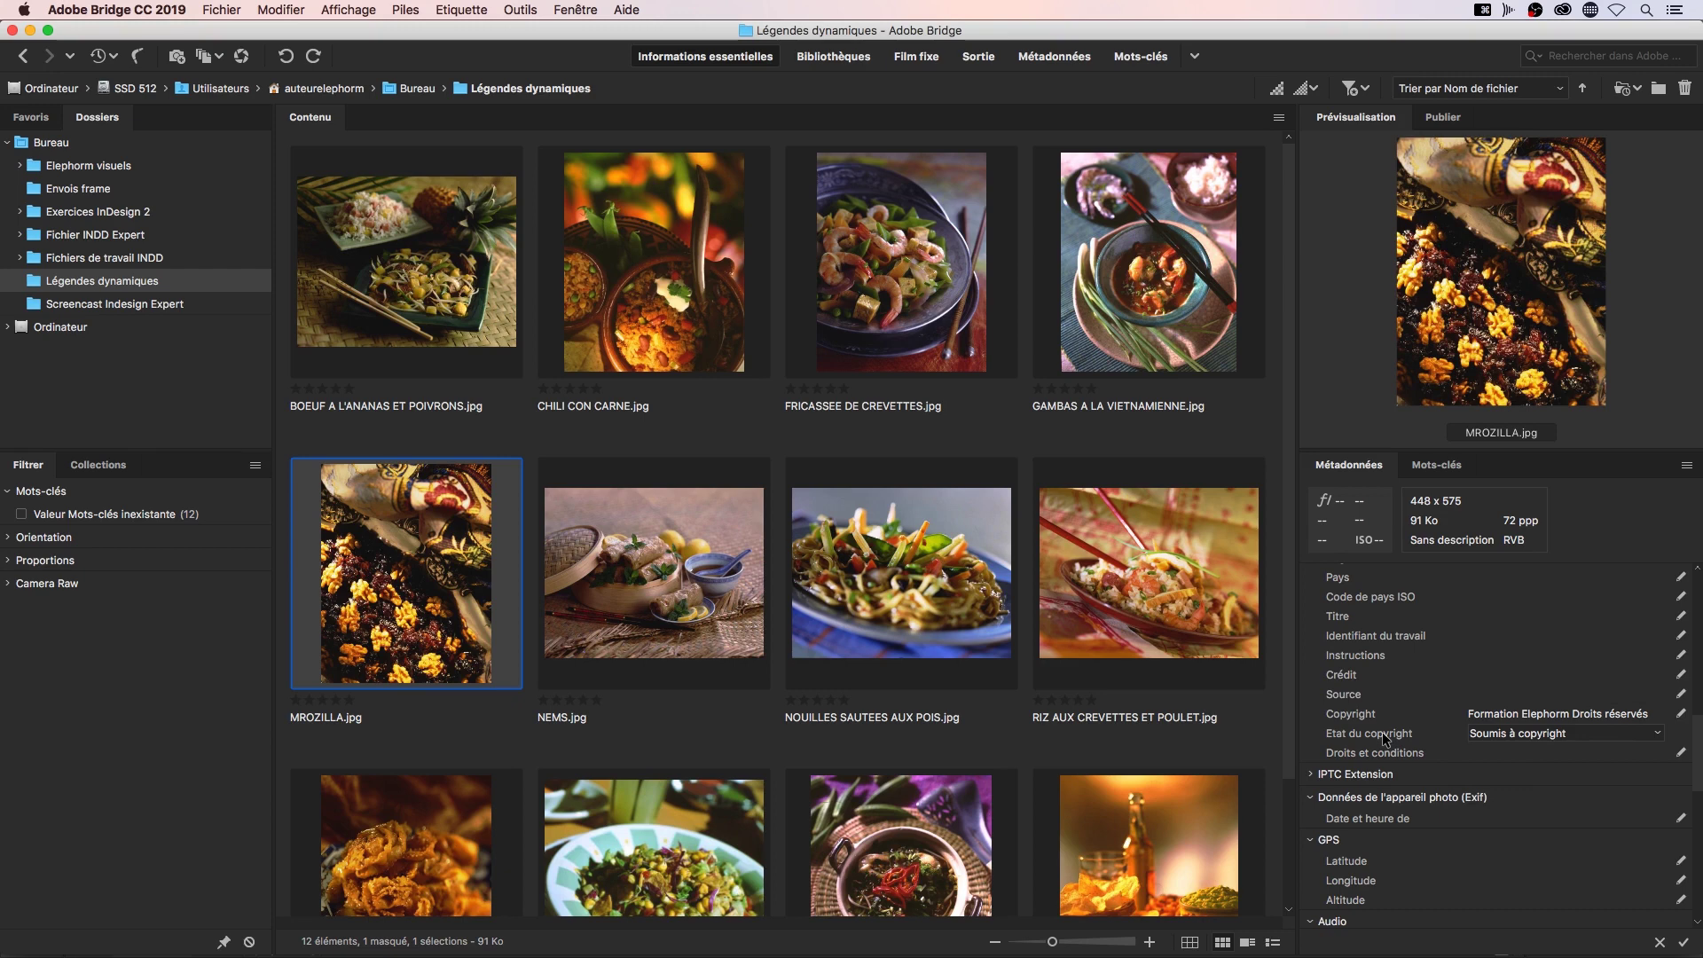
Look back over MROZILLA.jpg's IPTC Core fields and apply the pending metadata changes to that image
{"action": "scroll", "coordinate": [1384, 736], "scroll_direction": "up", "scroll_amount": 8}
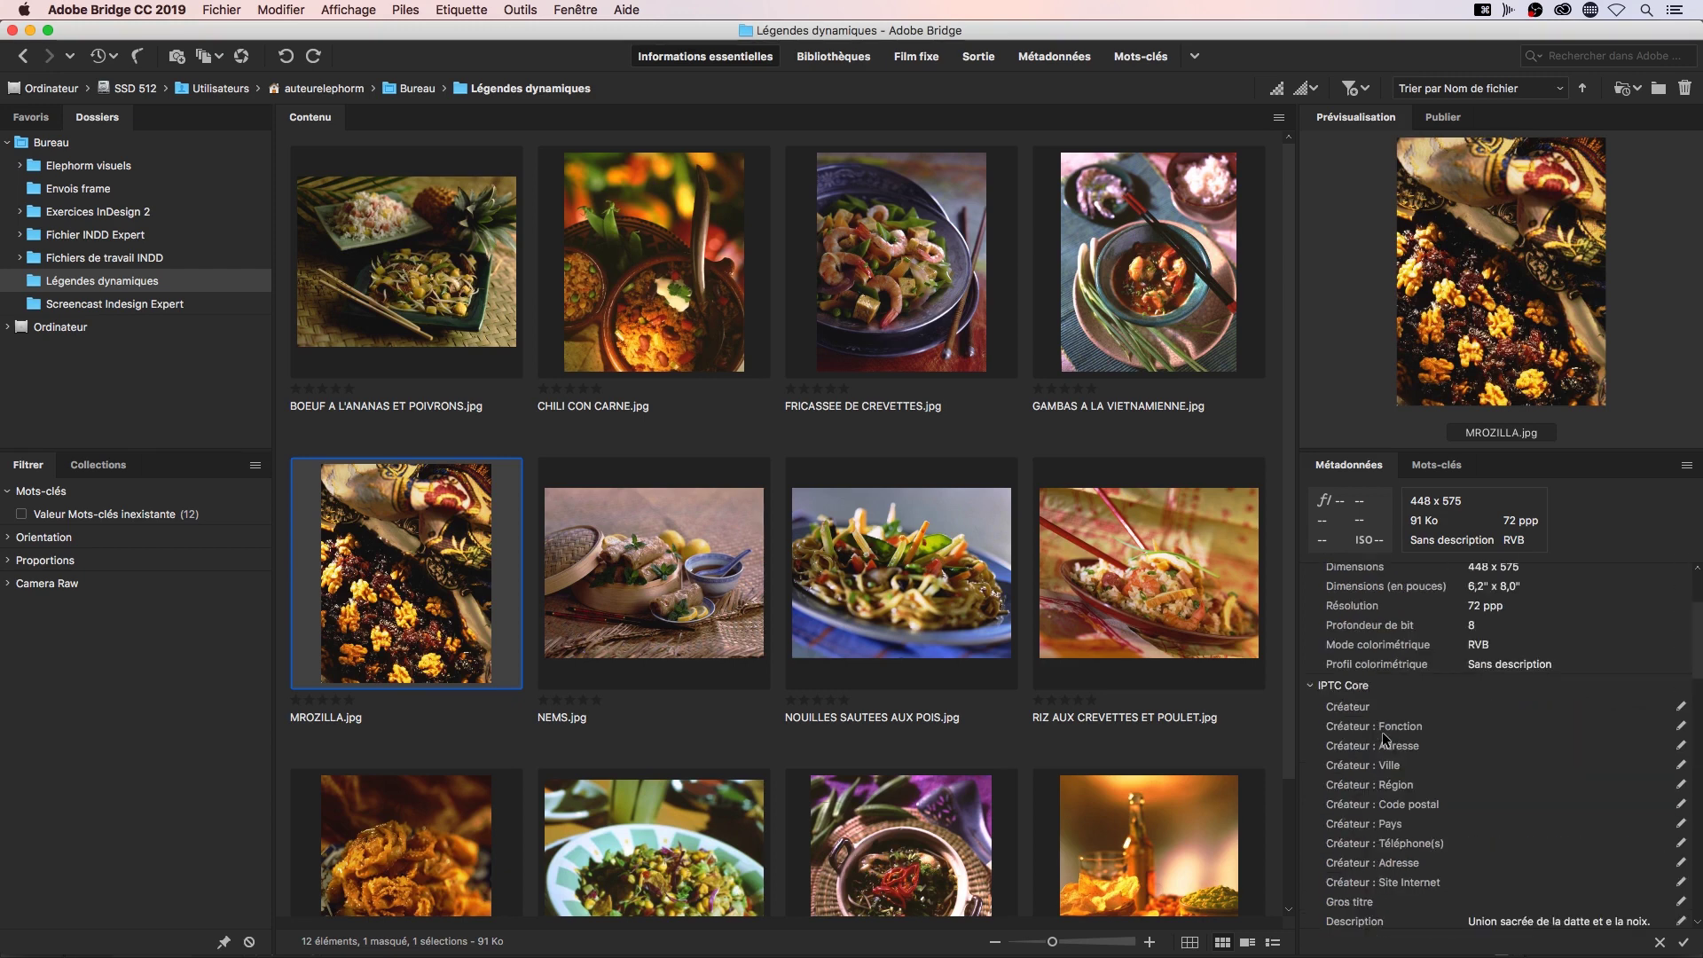
{"action": "scroll", "coordinate": [1382, 732], "scroll_direction": "down", "scroll_amount": 3}
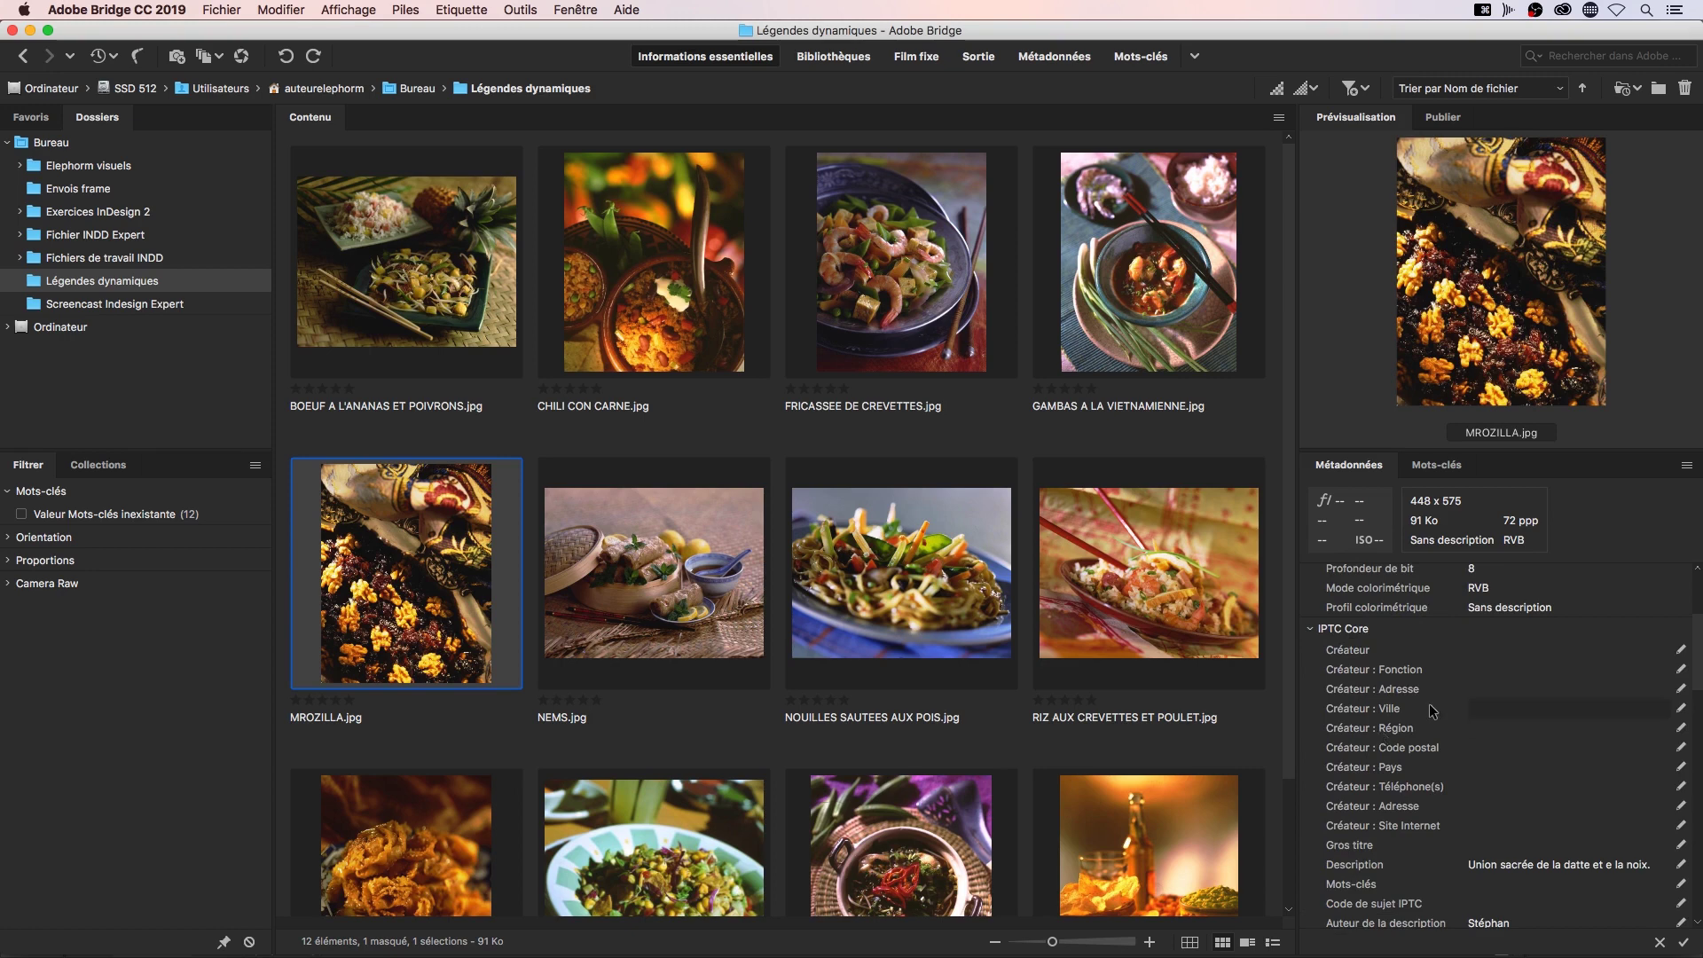
{"action": "left_click", "coordinate": [1160, 544]}
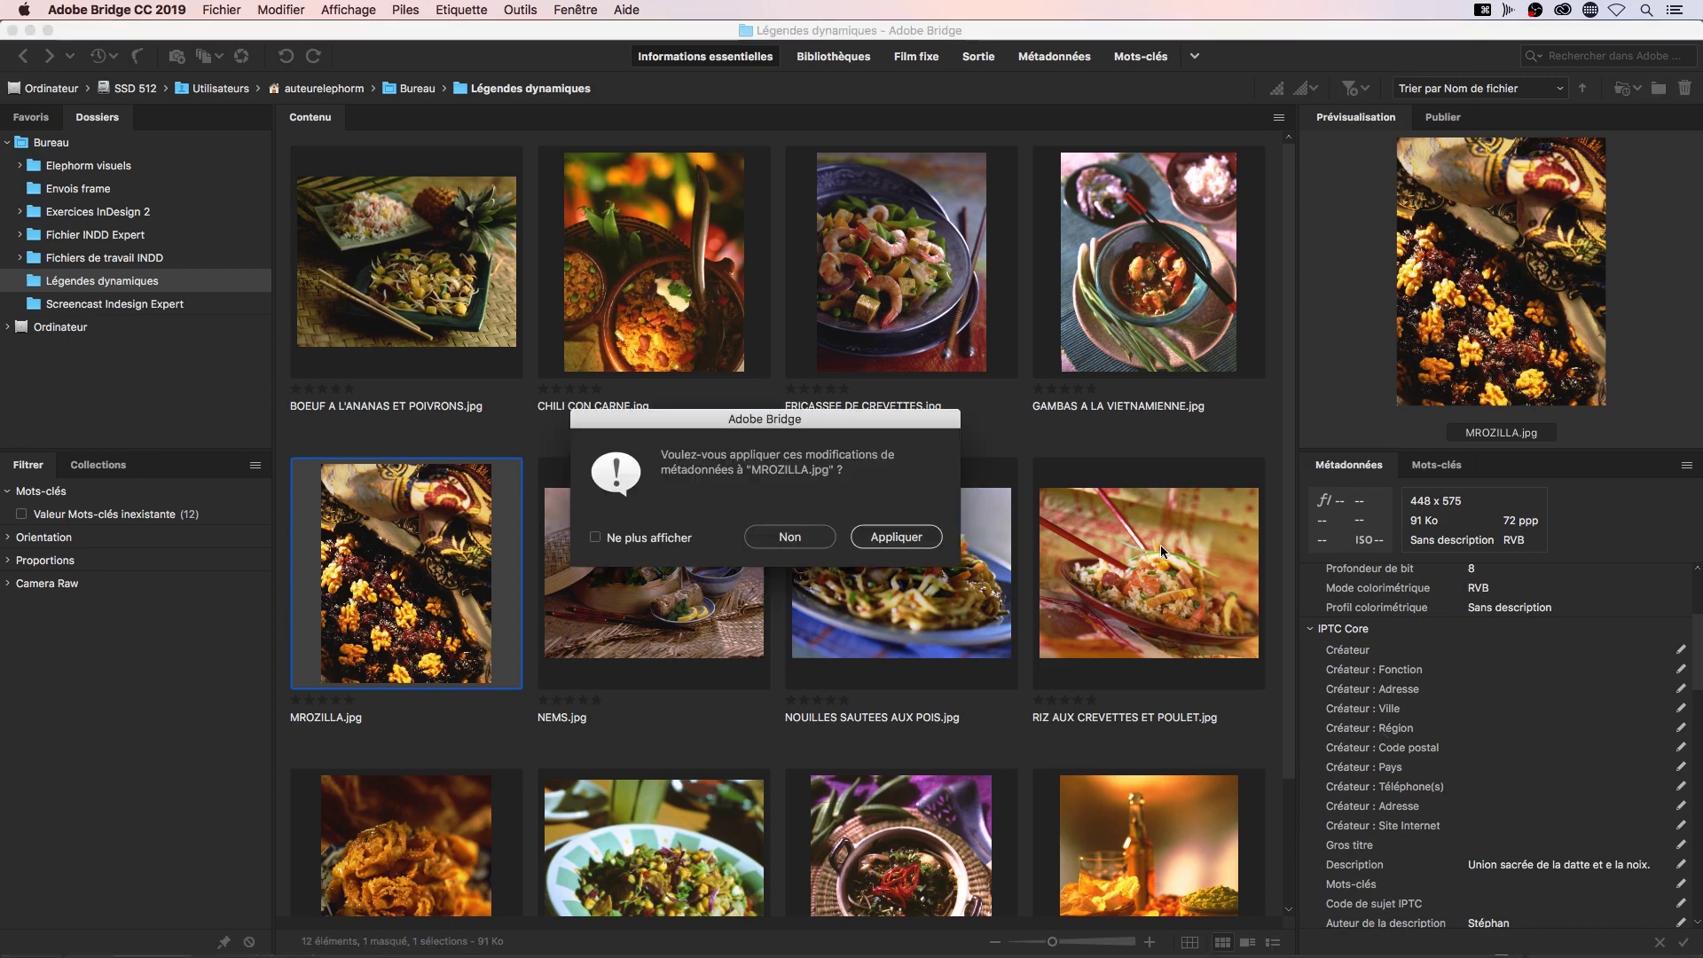
{"action": "left_click", "coordinate": [896, 536]}
Examine the metadata of FRICASSEE DE CREVETTES.jpg and BOEUF A L'ANANAS ET POIVRONS.jpg
{"action": "left_click", "coordinate": [946, 295]}
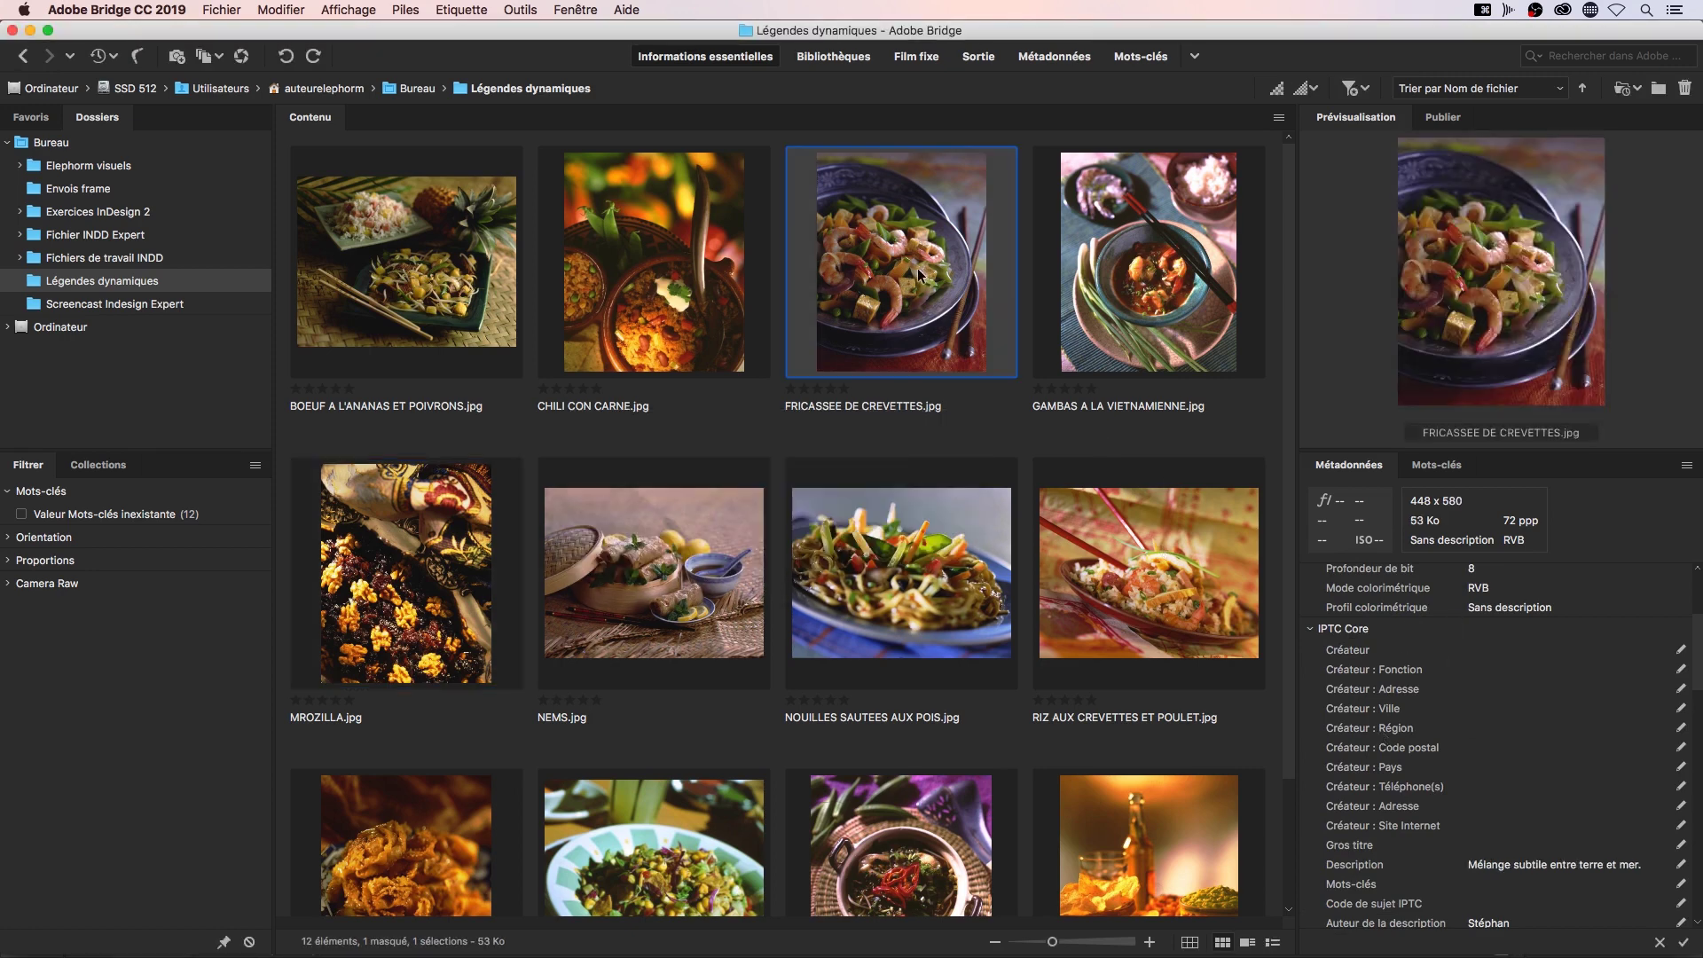
{"action": "scroll", "coordinate": [1475, 788], "scroll_direction": "down", "scroll_amount": 10}
{"action": "scroll", "coordinate": [1475, 788], "scroll_direction": "up", "scroll_amount": 10}
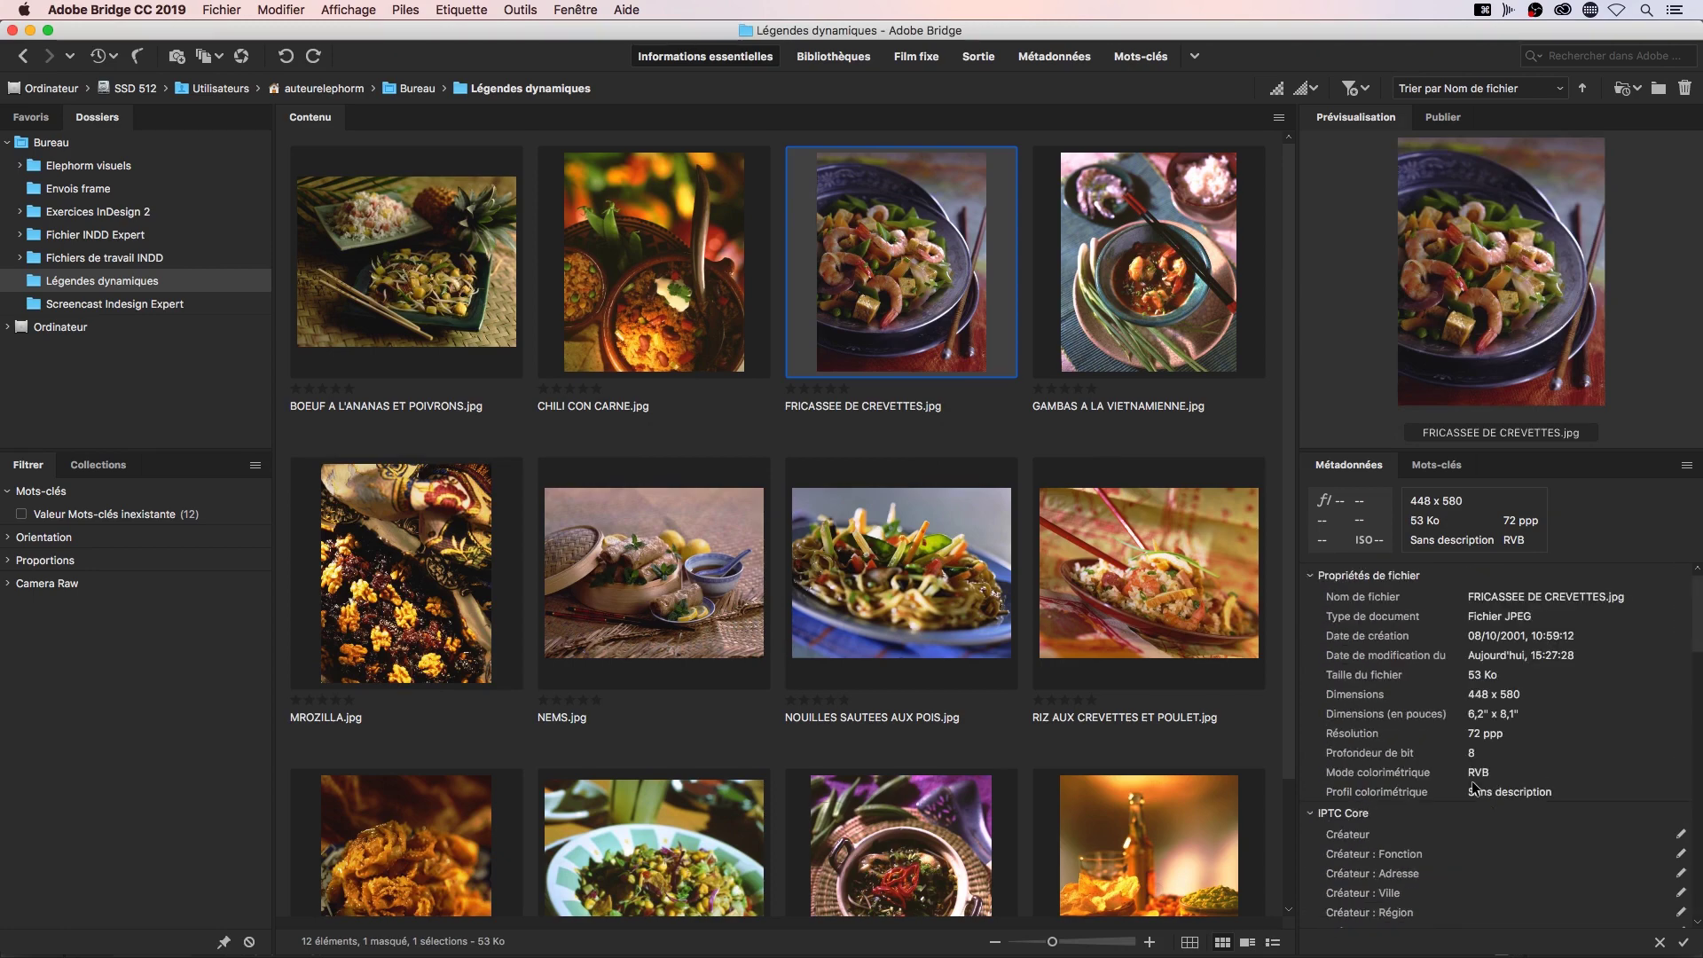
{"action": "left_click", "coordinate": [509, 206]}
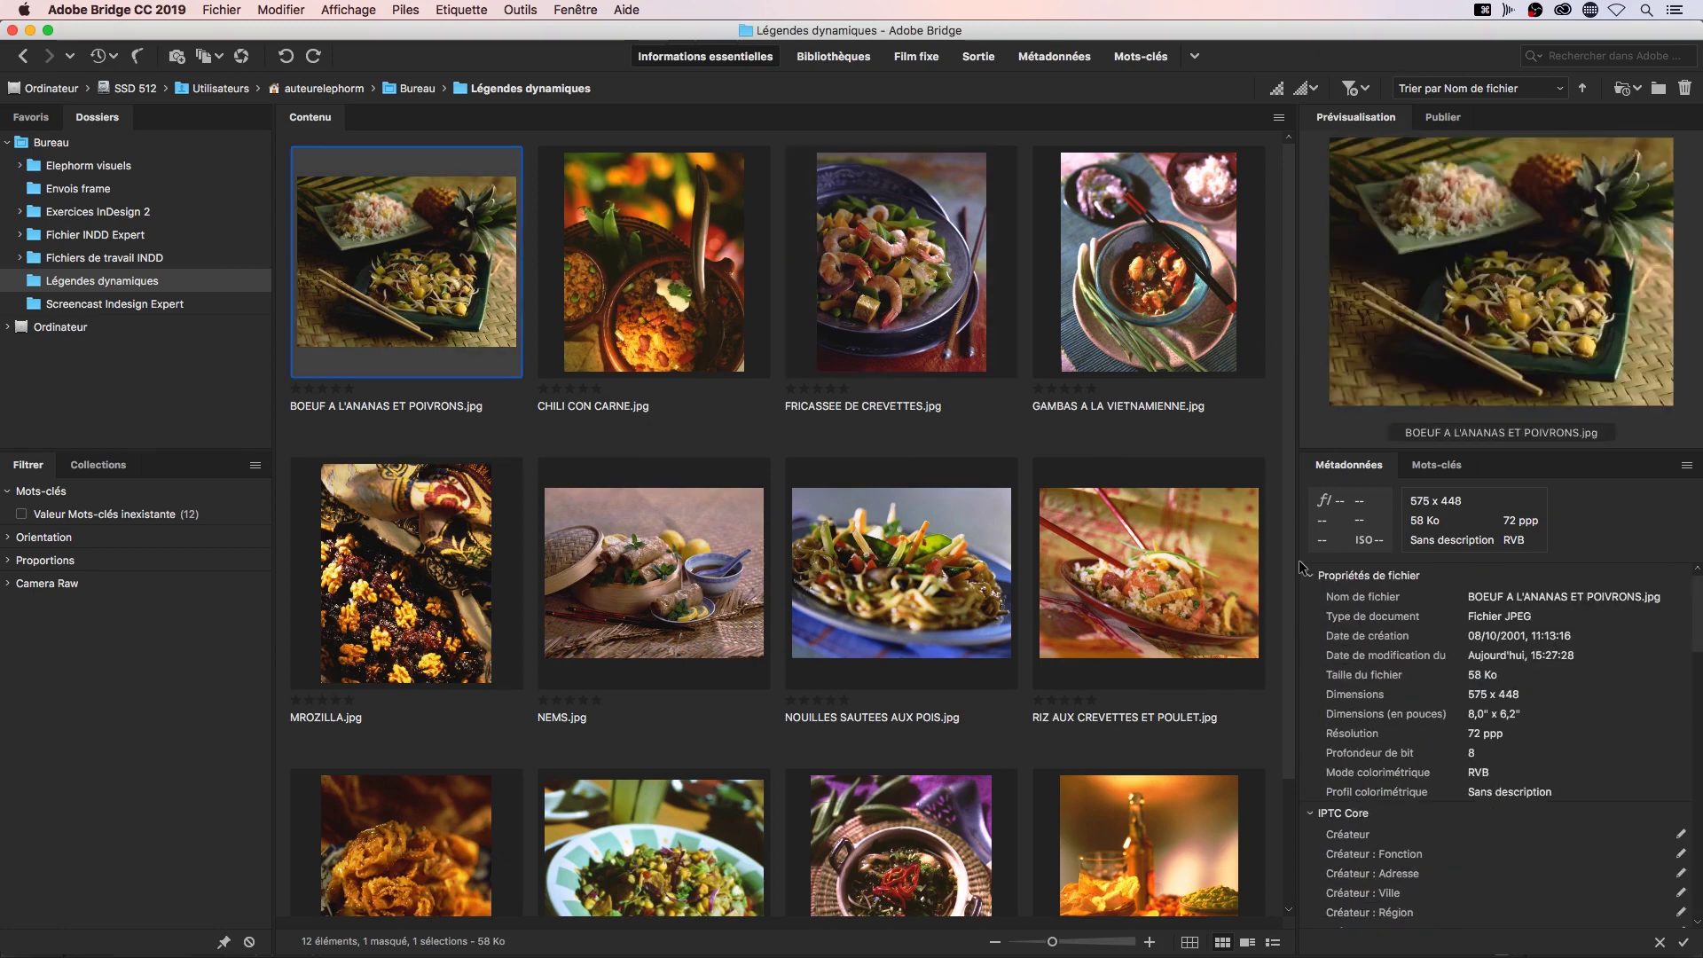
Select all the images in the Légendes dynamiques folder and set their IPTC Core Créateur value to Elephorm
{"action": "scroll", "coordinate": [1293, 570], "scroll_direction": "down", "scroll_amount": 4}
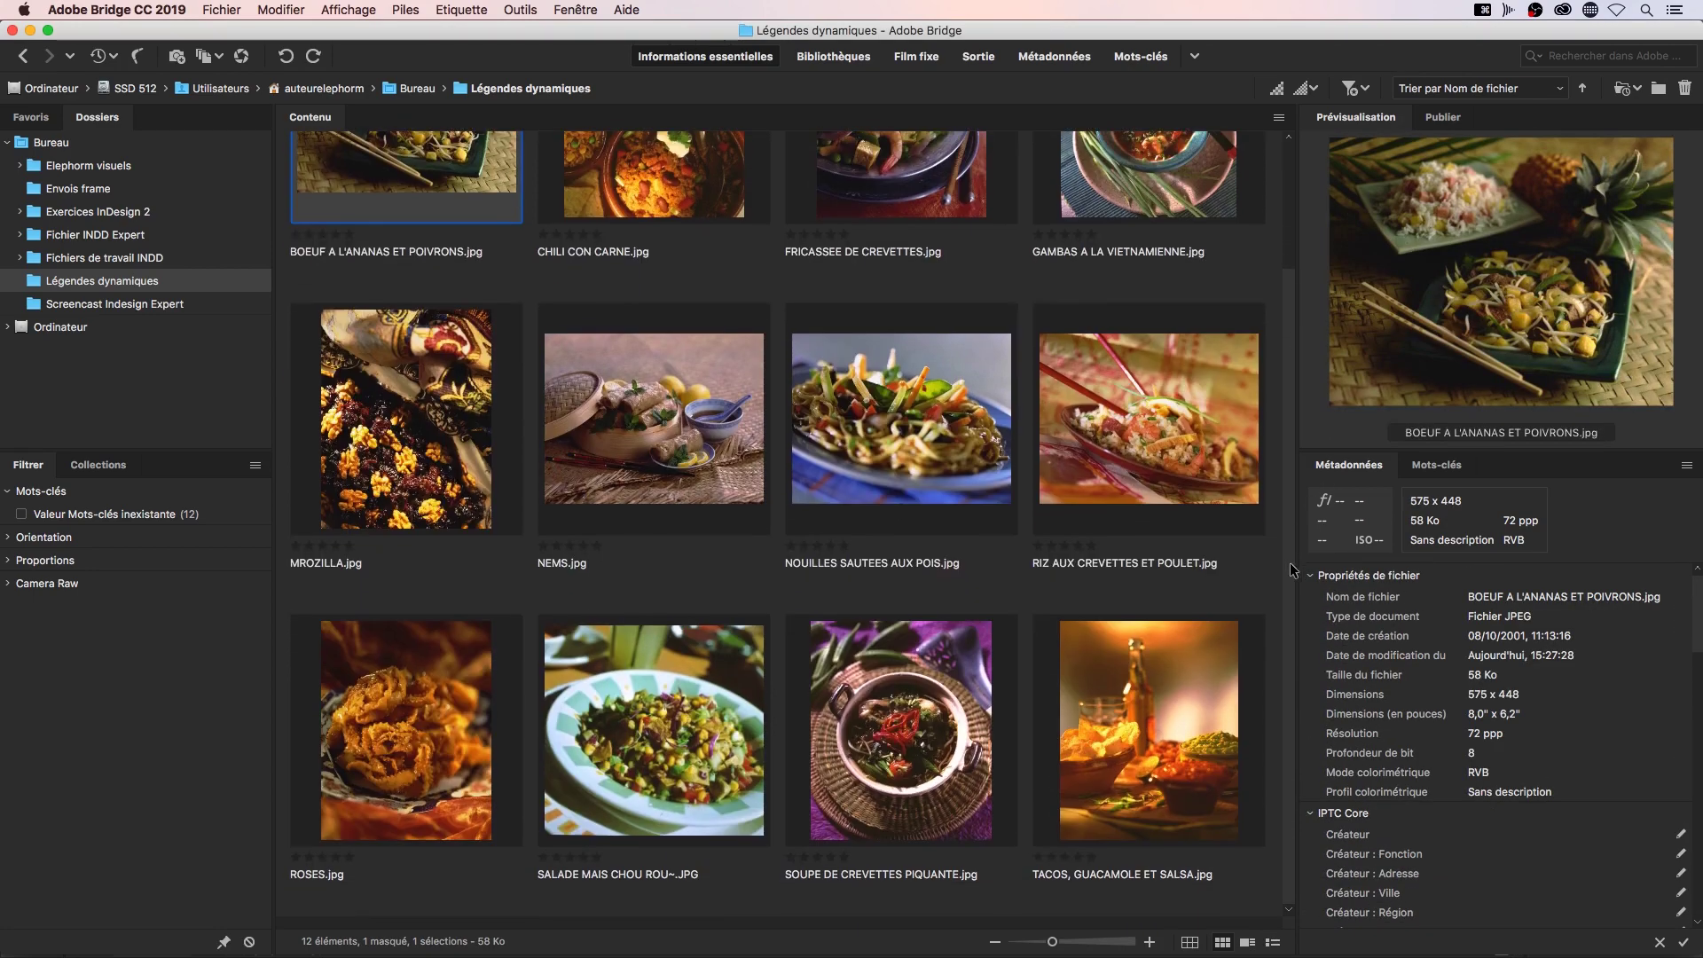
{"action": "key", "text": "super+a"}
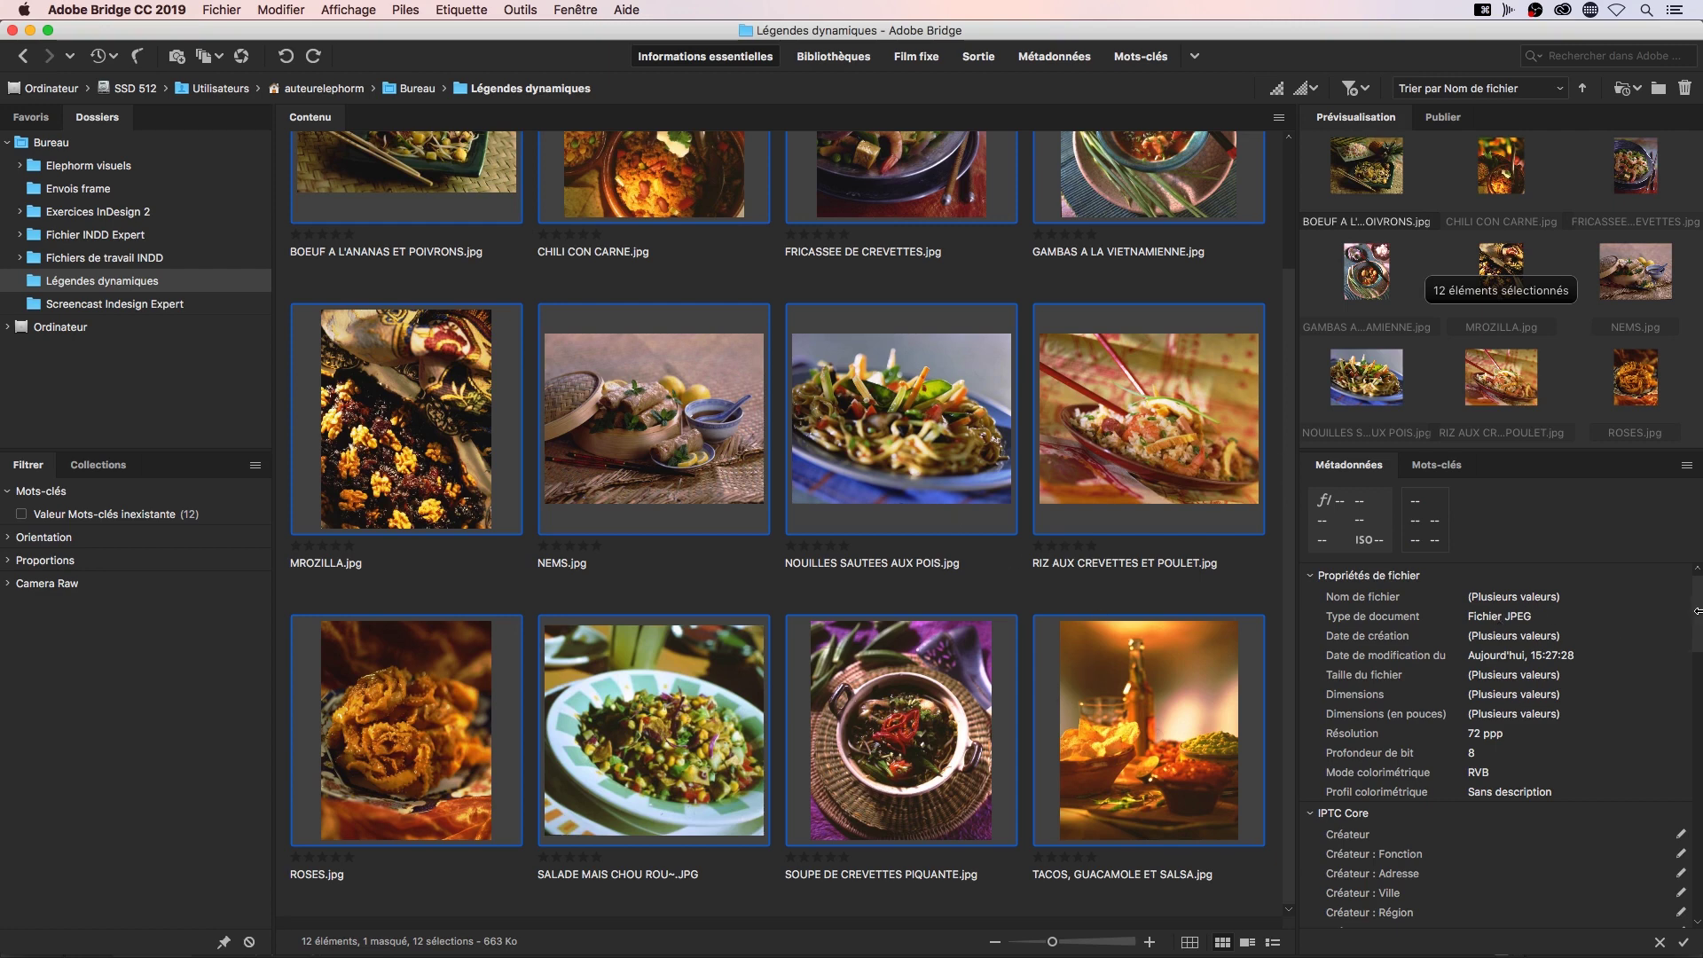
{"action": "scroll", "coordinate": [1510, 621], "scroll_direction": "down", "scroll_amount": 5}
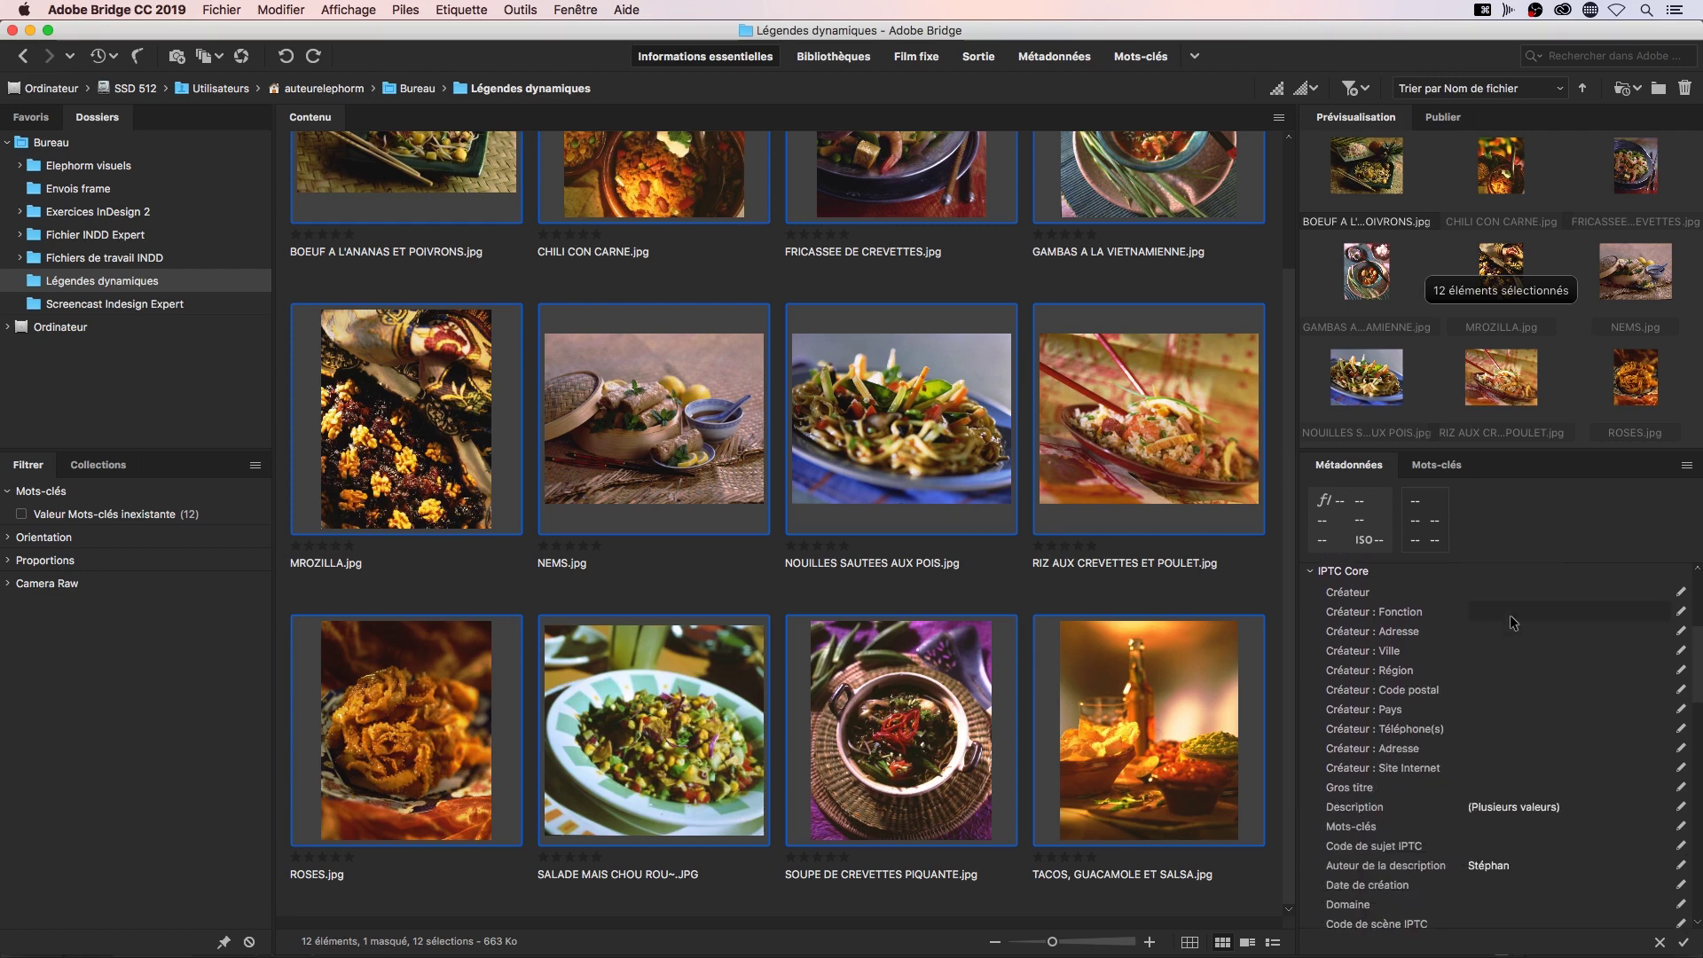
{"action": "left_click", "coordinate": [1542, 593]}
{"action": "type", "text": "Elephorm"}
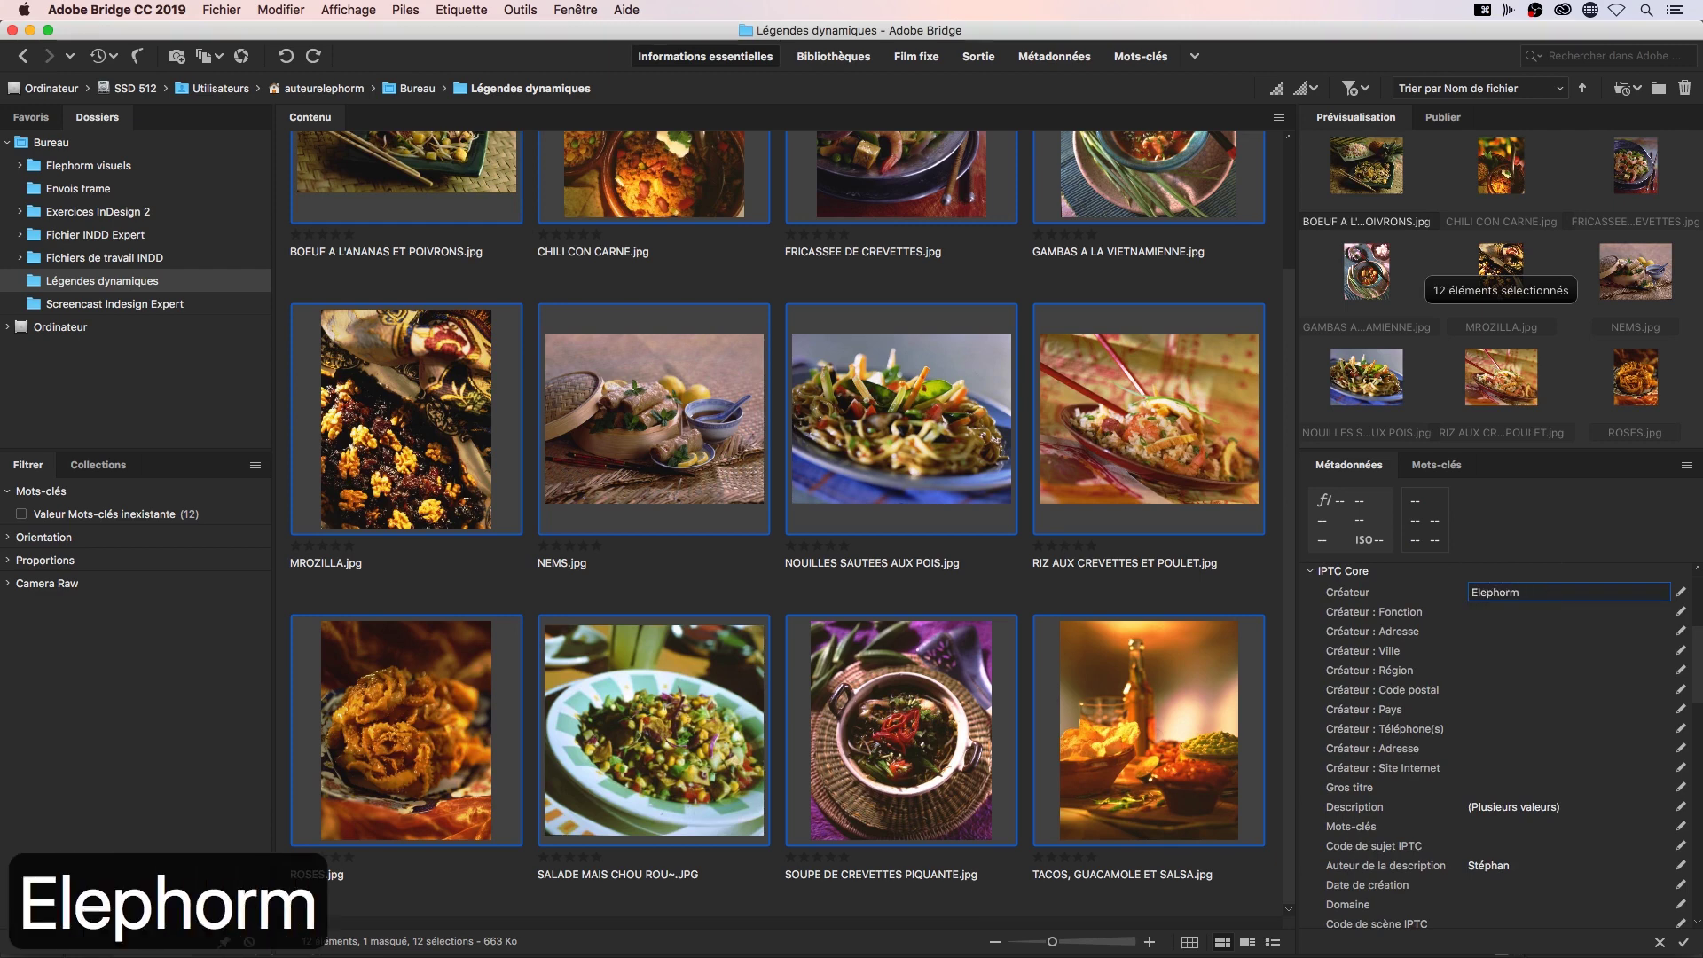
{"action": "key", "text": "Return"}
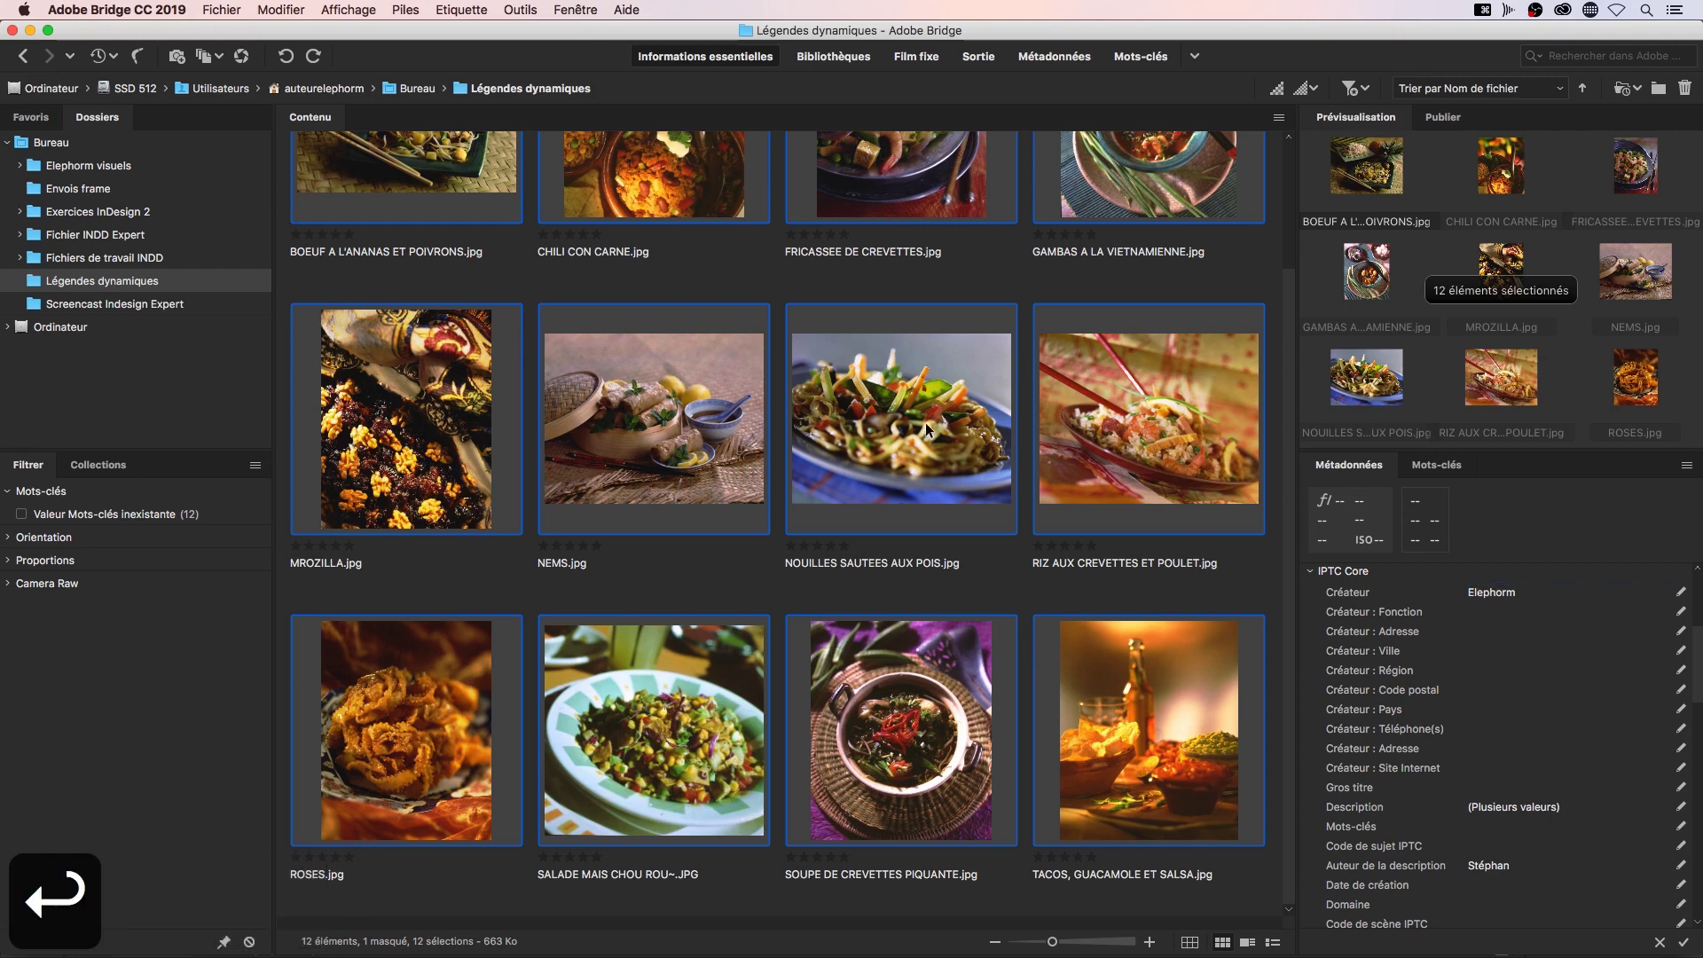
Check the creator metadata on individual images, including the soupe, tacos, riz and gambas photos
{"action": "left_click", "coordinate": [944, 647]}
{"action": "left_click", "coordinate": [1162, 721]}
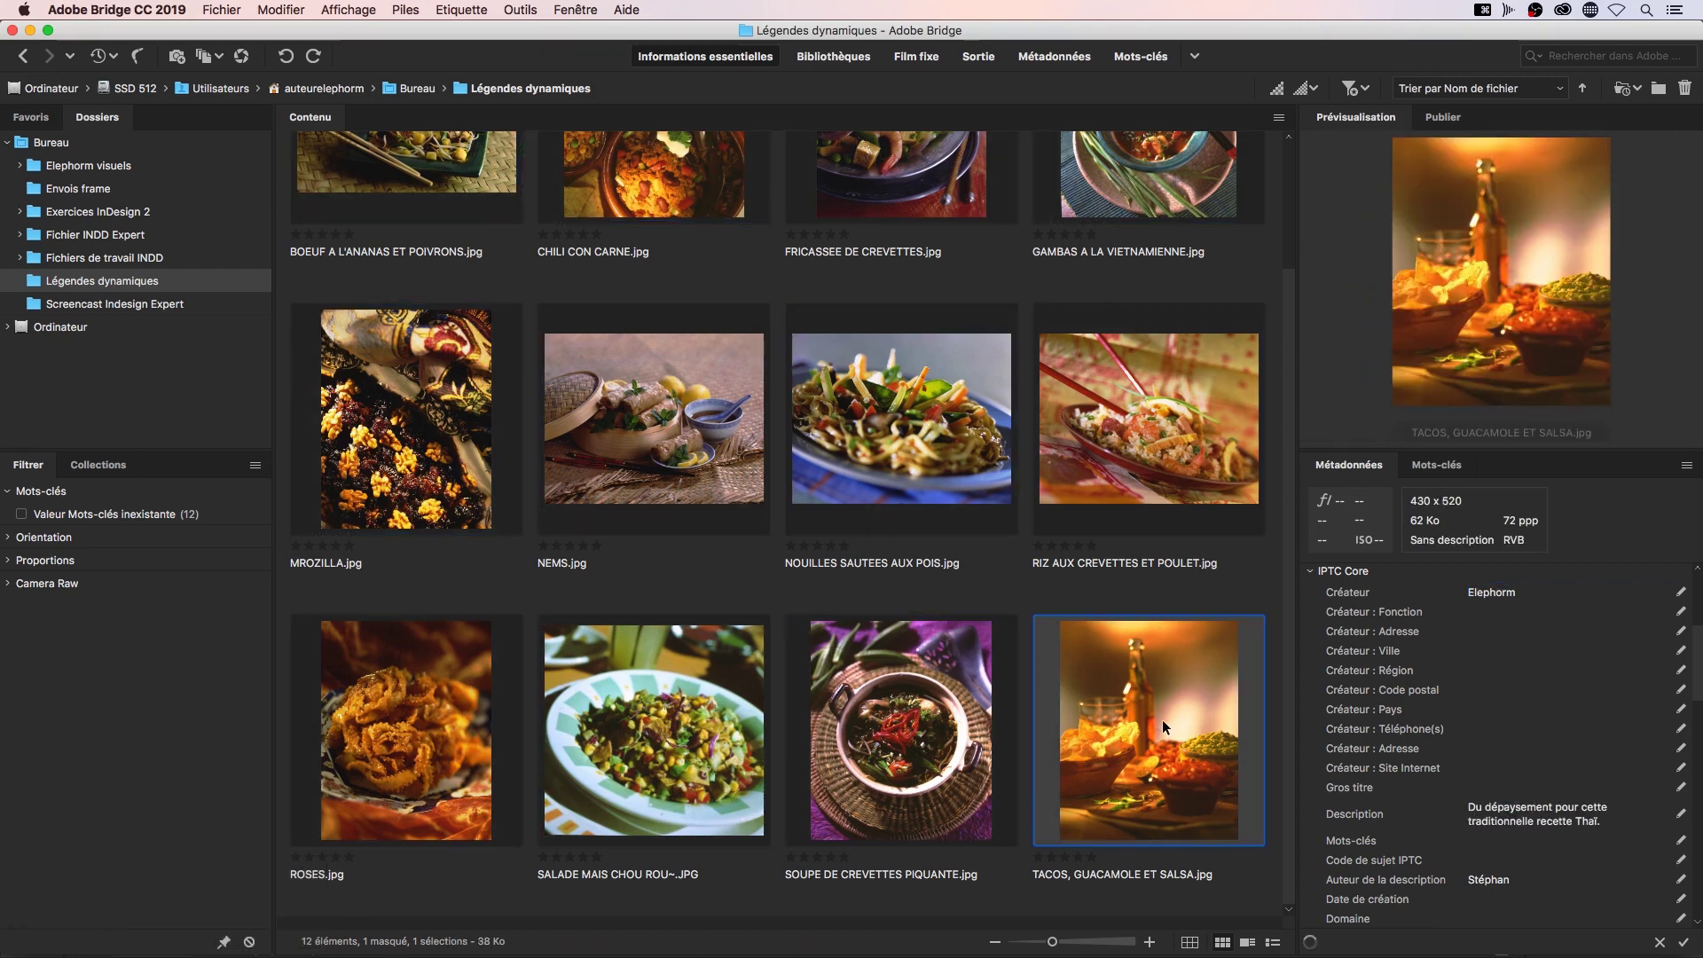
{"action": "left_click", "coordinate": [1167, 426]}
{"action": "left_click", "coordinate": [1174, 227]}
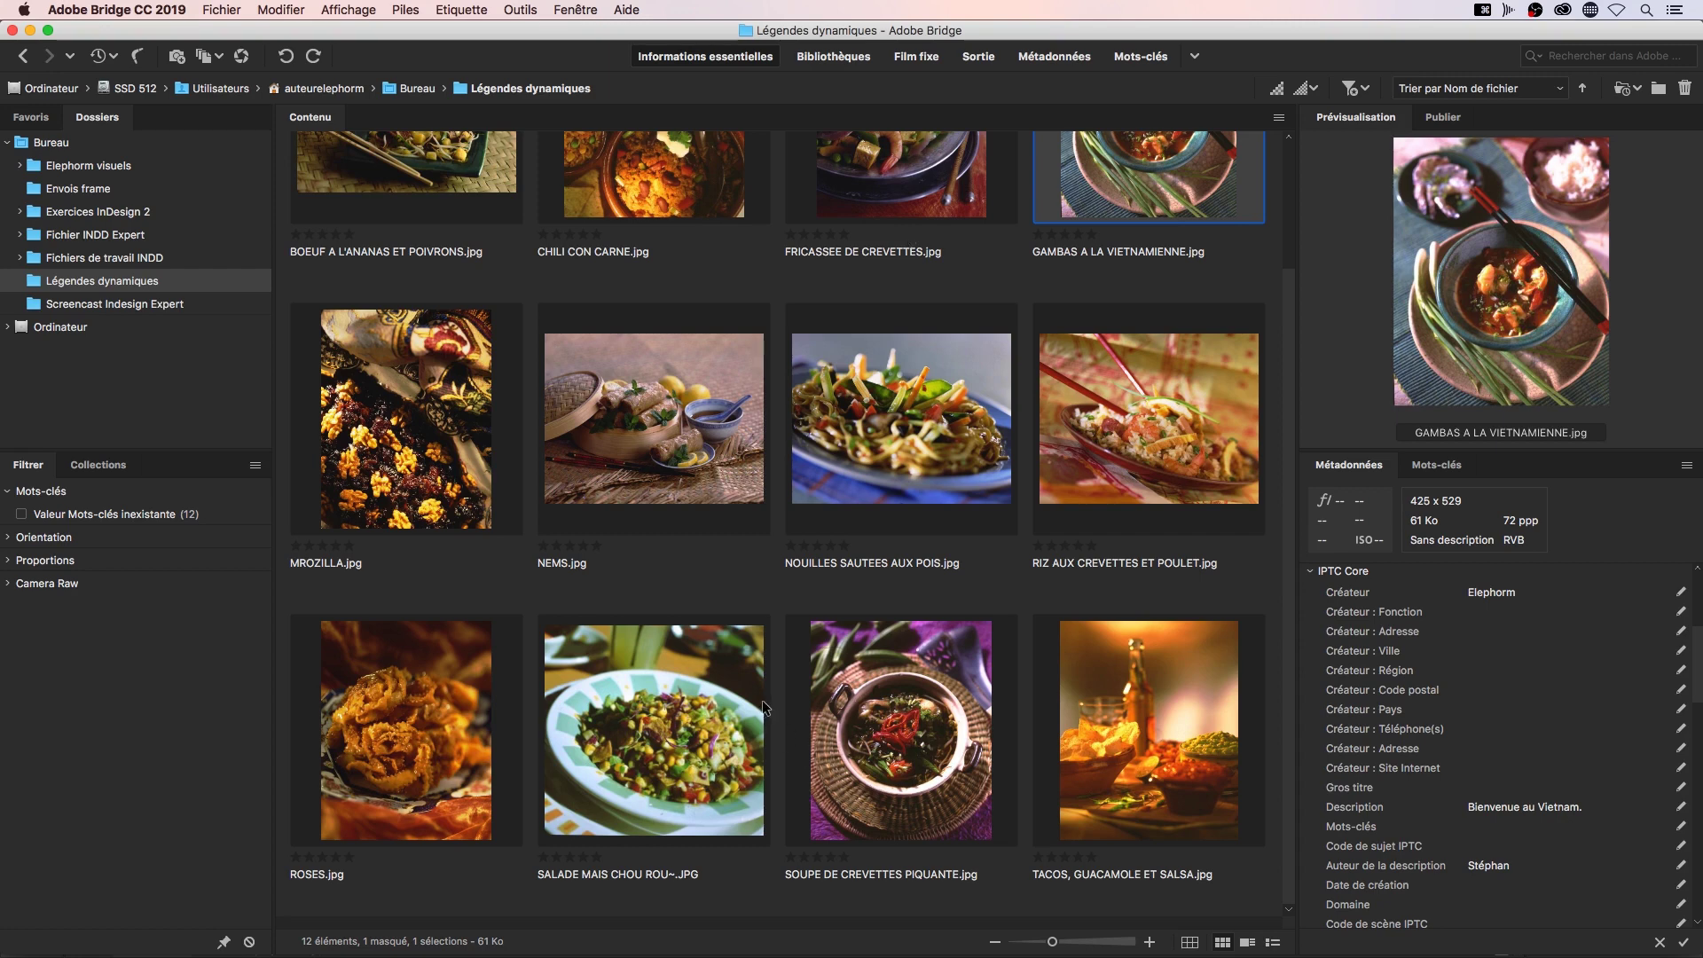
Switch to InDesign and draw graphic frames from the page's top-left margin corner, split into three columns and three rows
{"action": "key", "text": "super+Tab"}
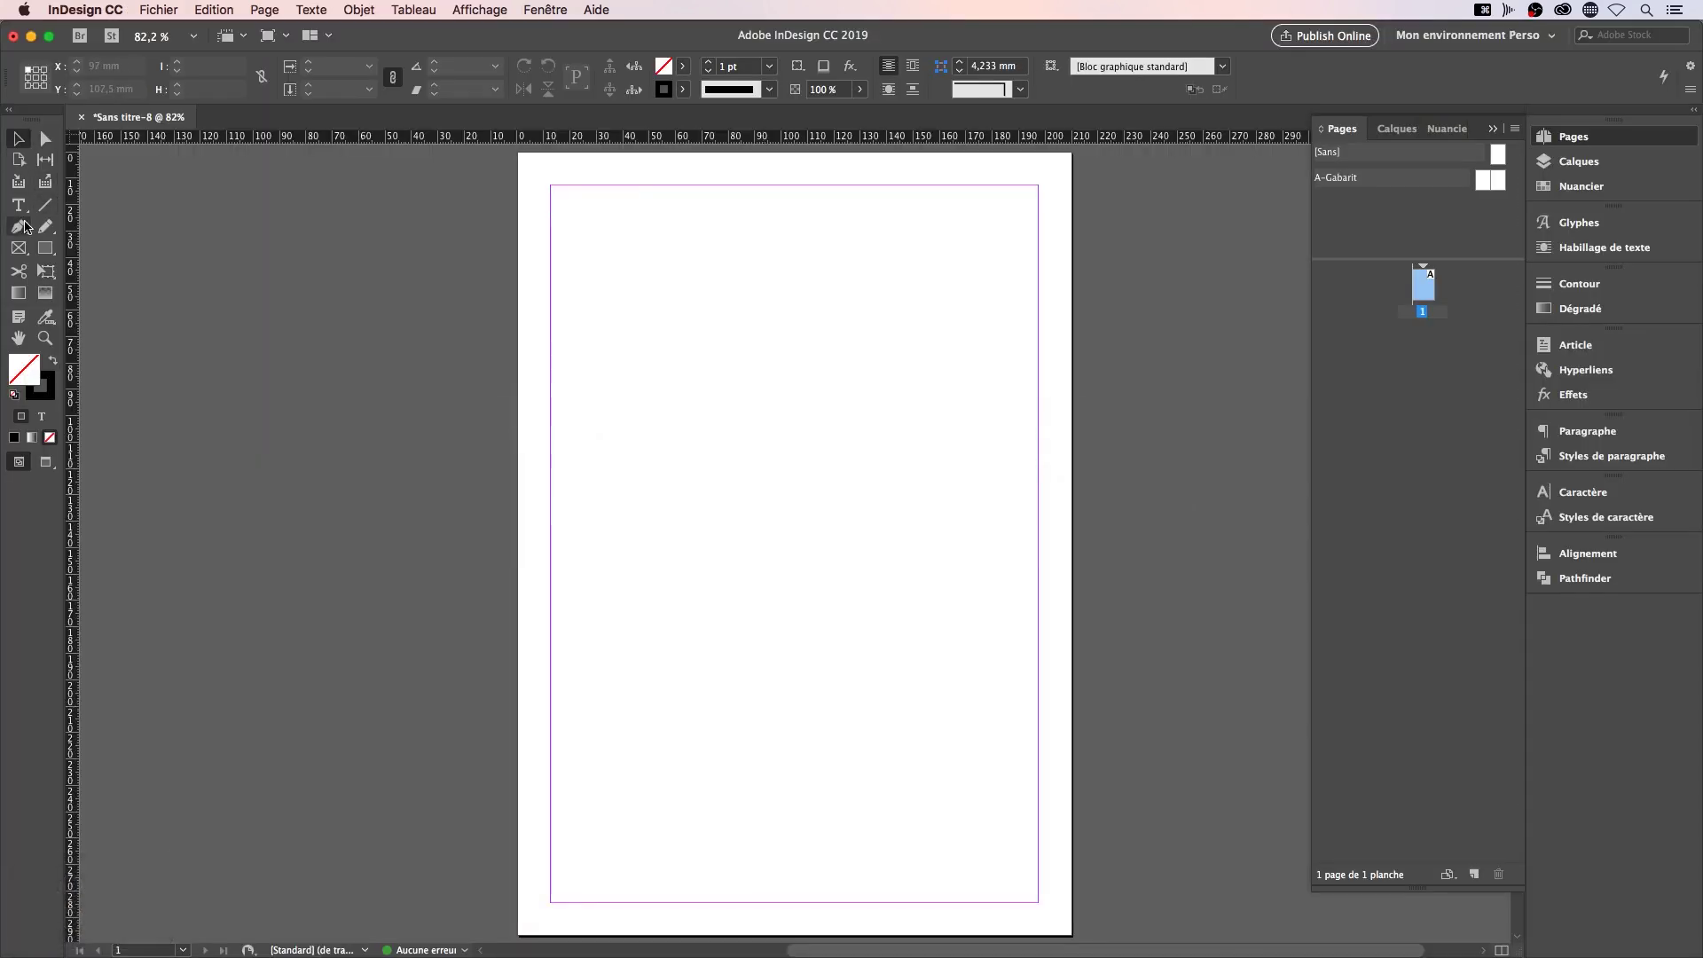
{"action": "left_click", "coordinate": [22, 251]}
{"action": "left_click_drag", "start_coordinate": [551, 185], "coordinate": [1026, 759]}
{"action": "key", "text": "Right"}
{"action": "key", "text": "Right"}
{"action": "key", "text": "Up"}
{"action": "key", "text": "Up"}
{"action": "key", "text": "Right"}
{"action": "key", "text": "Right"}
{"action": "key", "text": "Left"}
{"action": "key", "text": "Left"}
Widen the gutters between the columns and rows, finish the frame grid at about 180 × 217 mm, and deselect it
{"action": "key", "text": "ctrl+Right"}
{"action": "key", "text": "ctrl+Right"}
{"action": "key", "text": "super+Right"}
{"action": "key", "text": "super+Right"}
{"action": "key", "text": "super+Right"}
{"action": "key", "text": "super+Right"}
{"action": "key", "text": "super+Right"}
{"action": "key", "text": "super+Right"}
{"action": "key", "text": "super+Right"}
{"action": "key", "text": "super+Right"}
{"action": "key", "text": "super+Right"}
{"action": "key", "text": "super+Right"}
{"action": "key", "text": "super+Right"}
{"action": "key", "text": "super+Right"}
{"action": "key", "text": "super+Right"}
{"action": "key", "text": "super+Right"}
{"action": "key", "text": "super+Right"}
{"action": "key", "text": "super+Right"}
{"action": "key", "text": "super+Up"}
{"action": "key", "text": "super+Up"}
{"action": "key", "text": "super+Up"}
{"action": "key", "text": "super+Up"}
{"action": "key", "text": "super+Up"}
{"action": "key", "text": "super+Up"}
{"action": "key", "text": "super+Up"}
{"action": "key", "text": "super+Up"}
{"action": "key", "text": "super+Up"}
{"action": "key", "text": "super+Up"}
{"action": "key", "text": "super+Up"}
{"action": "key", "text": "super+Up"}
{"action": "key", "text": "super+Up"}
{"action": "key", "text": "super+Up"}
{"action": "key", "text": "super+Up"}
{"action": "key", "text": "super+Up"}
{"action": "key", "text": "super+Up"}
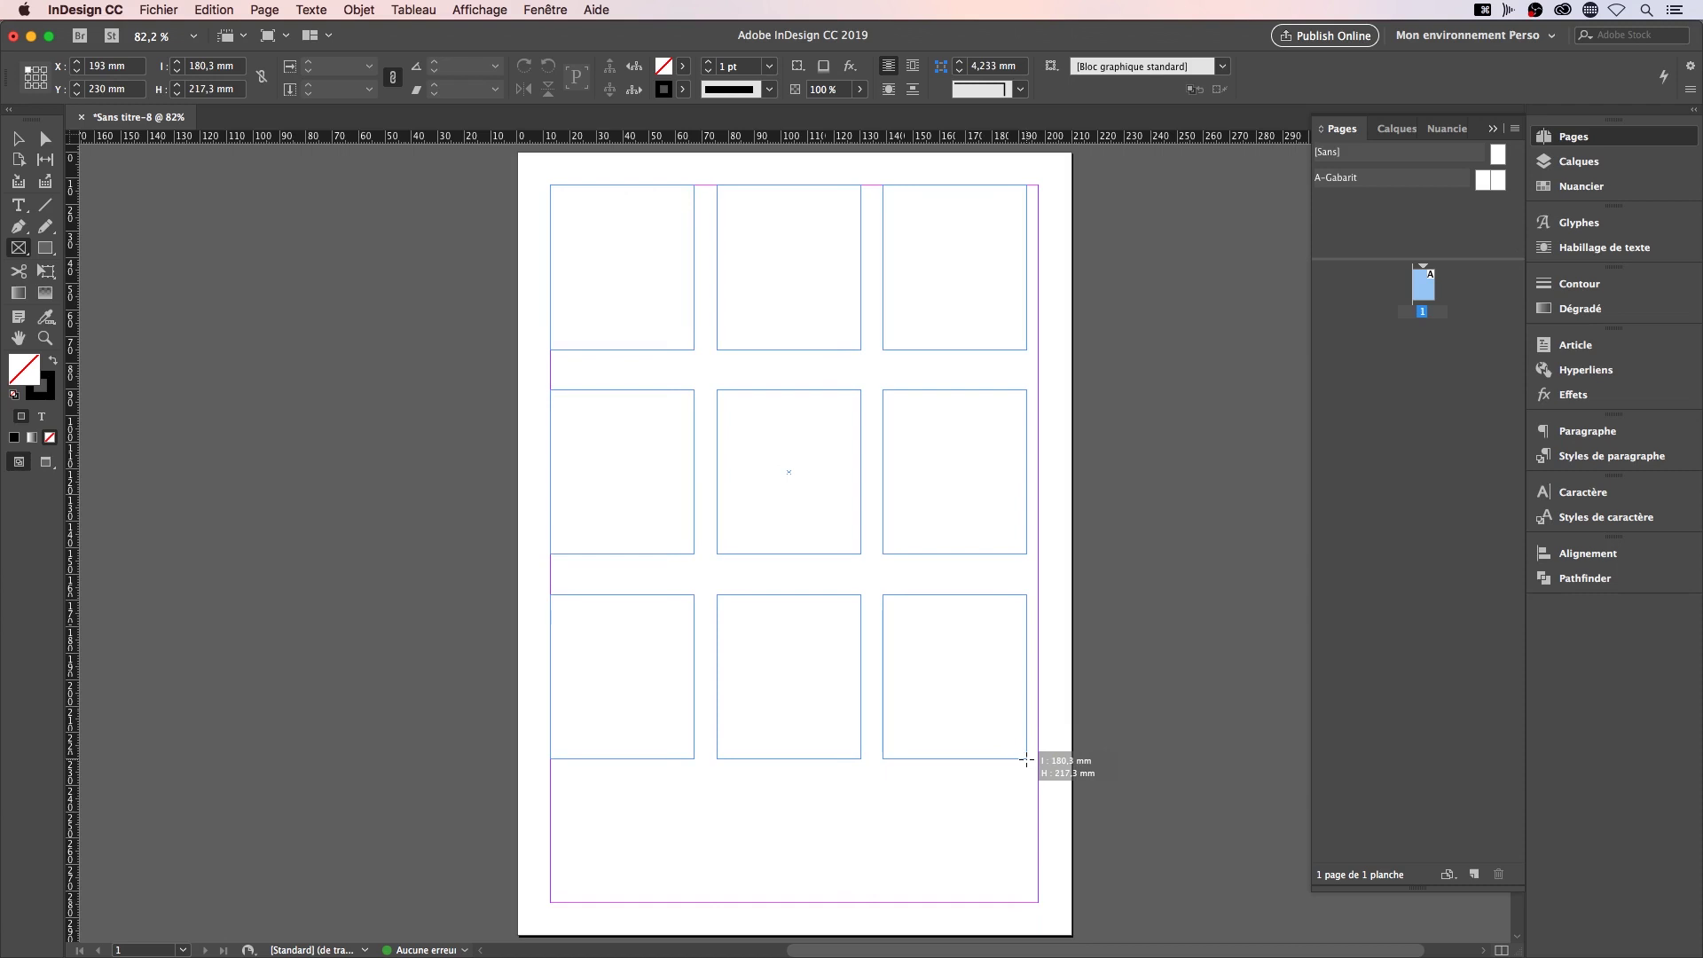
{"action": "left_click_drag", "start_coordinate": [1026, 760], "coordinate": [1026, 760]}
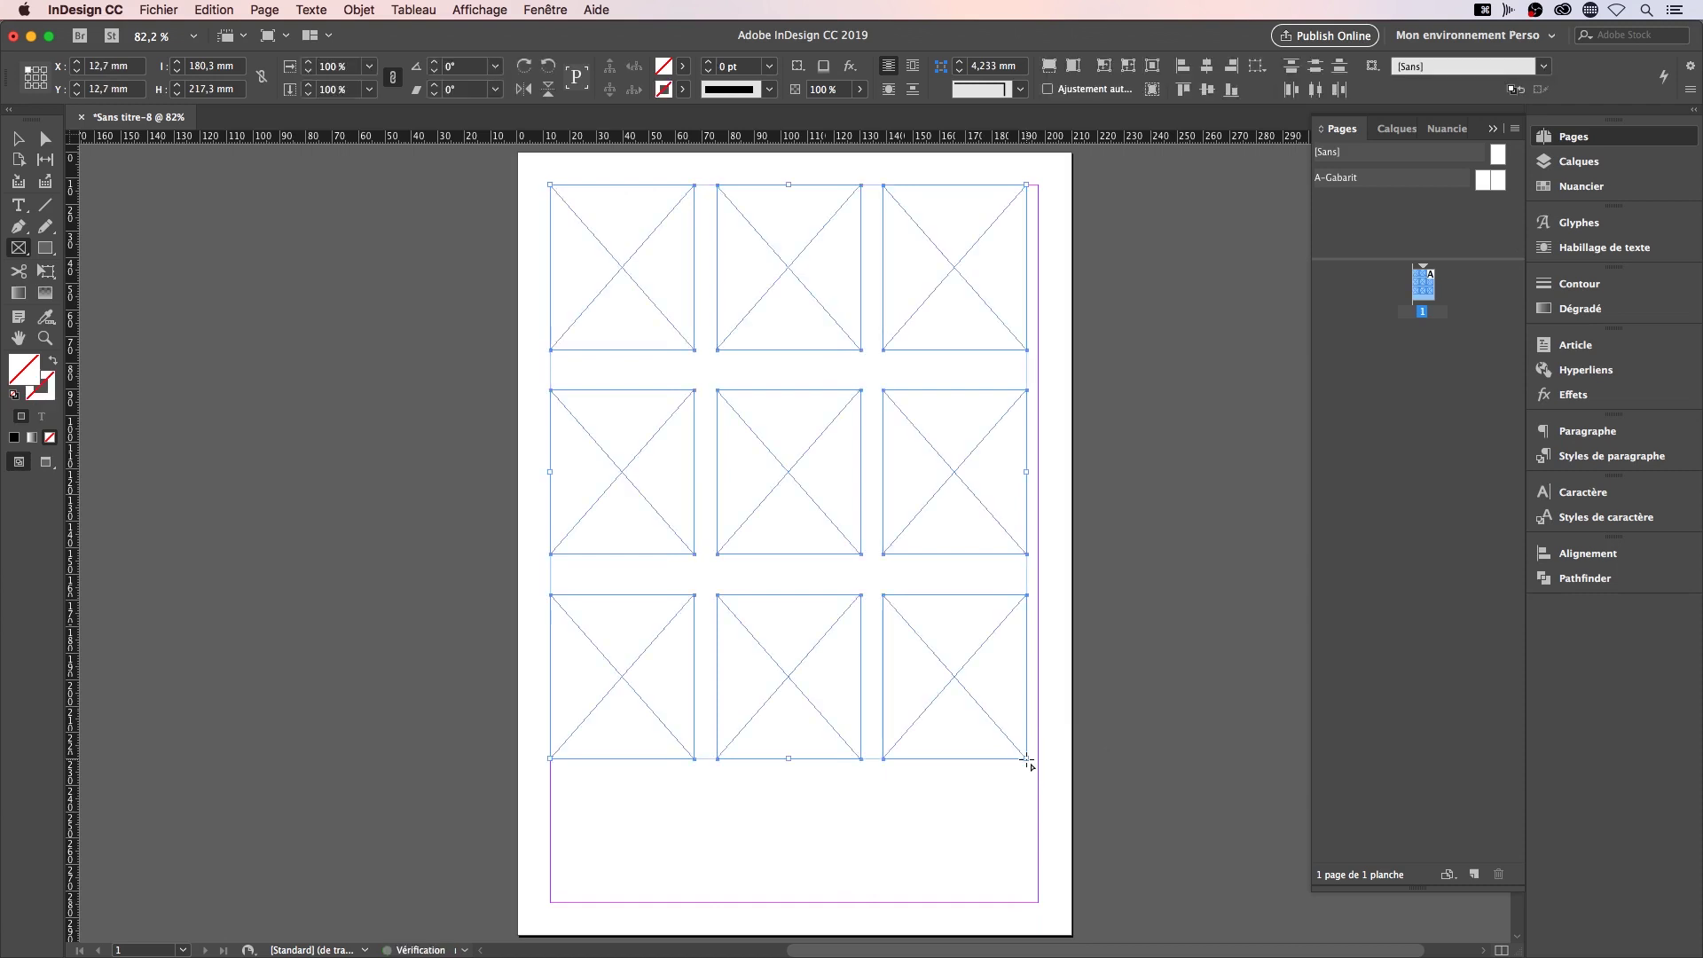
{"action": "key", "text": "v"}
{"action": "left_click", "coordinate": [177, 192]}
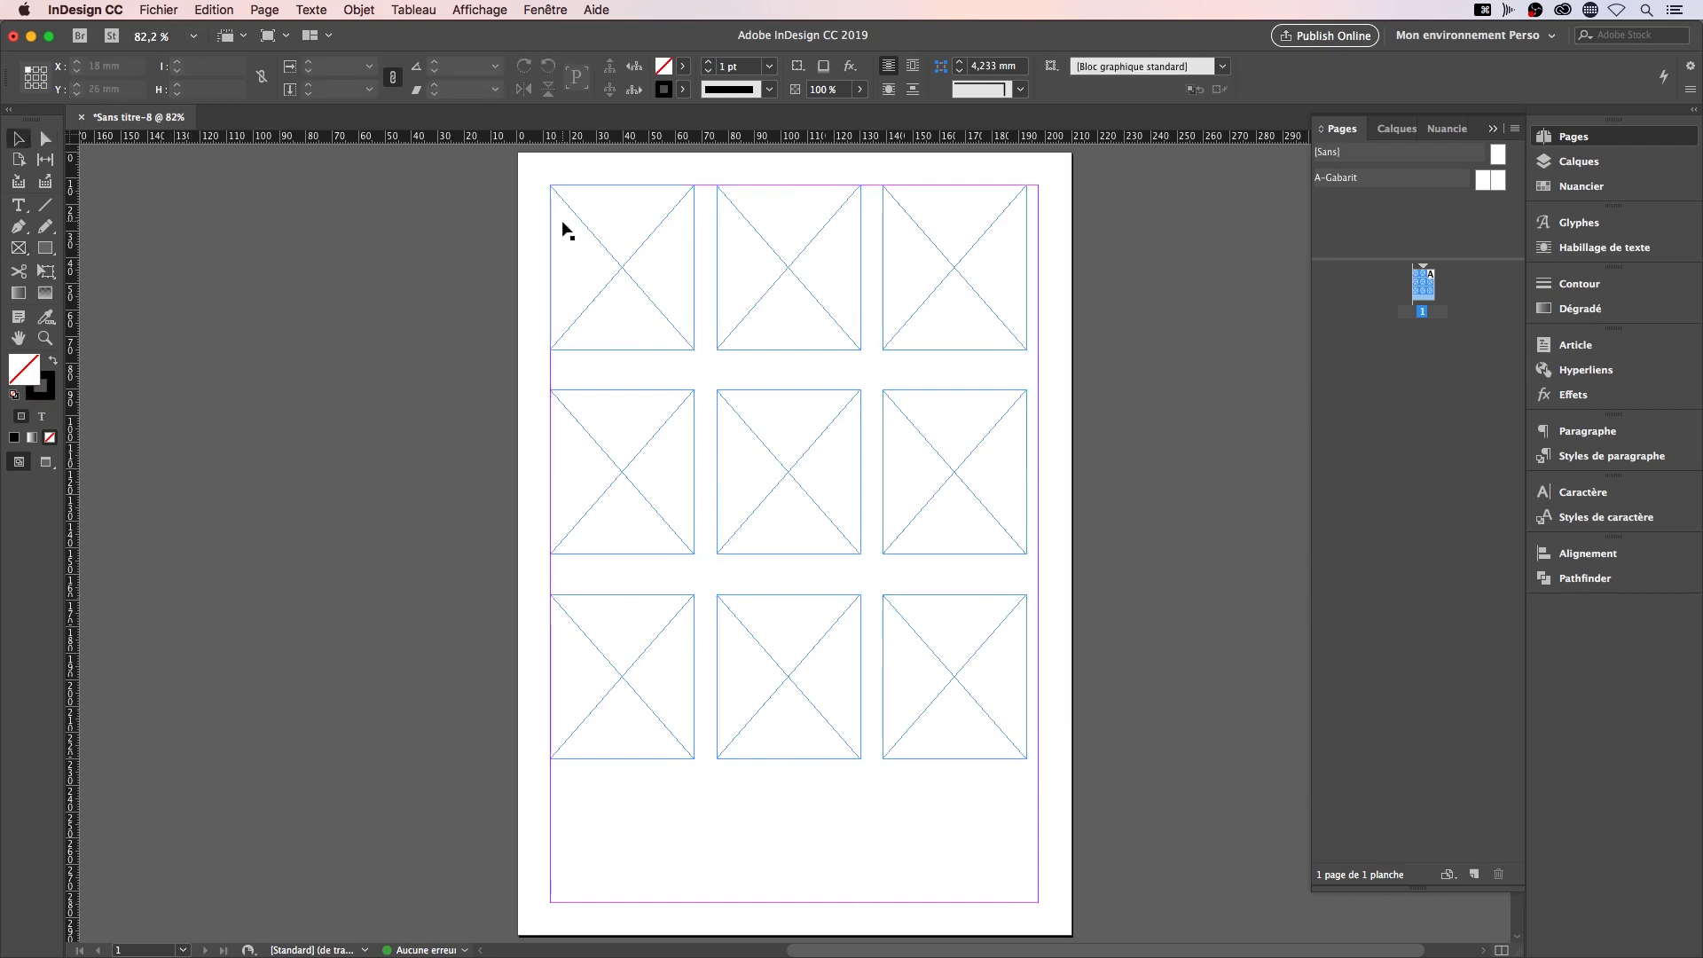
Import the nine images from BOEUF A L'ANANAS ET POIVRONS.jpg through ROSES.jpg, loading them for placement
{"action": "left_click", "coordinate": [169, 14]}
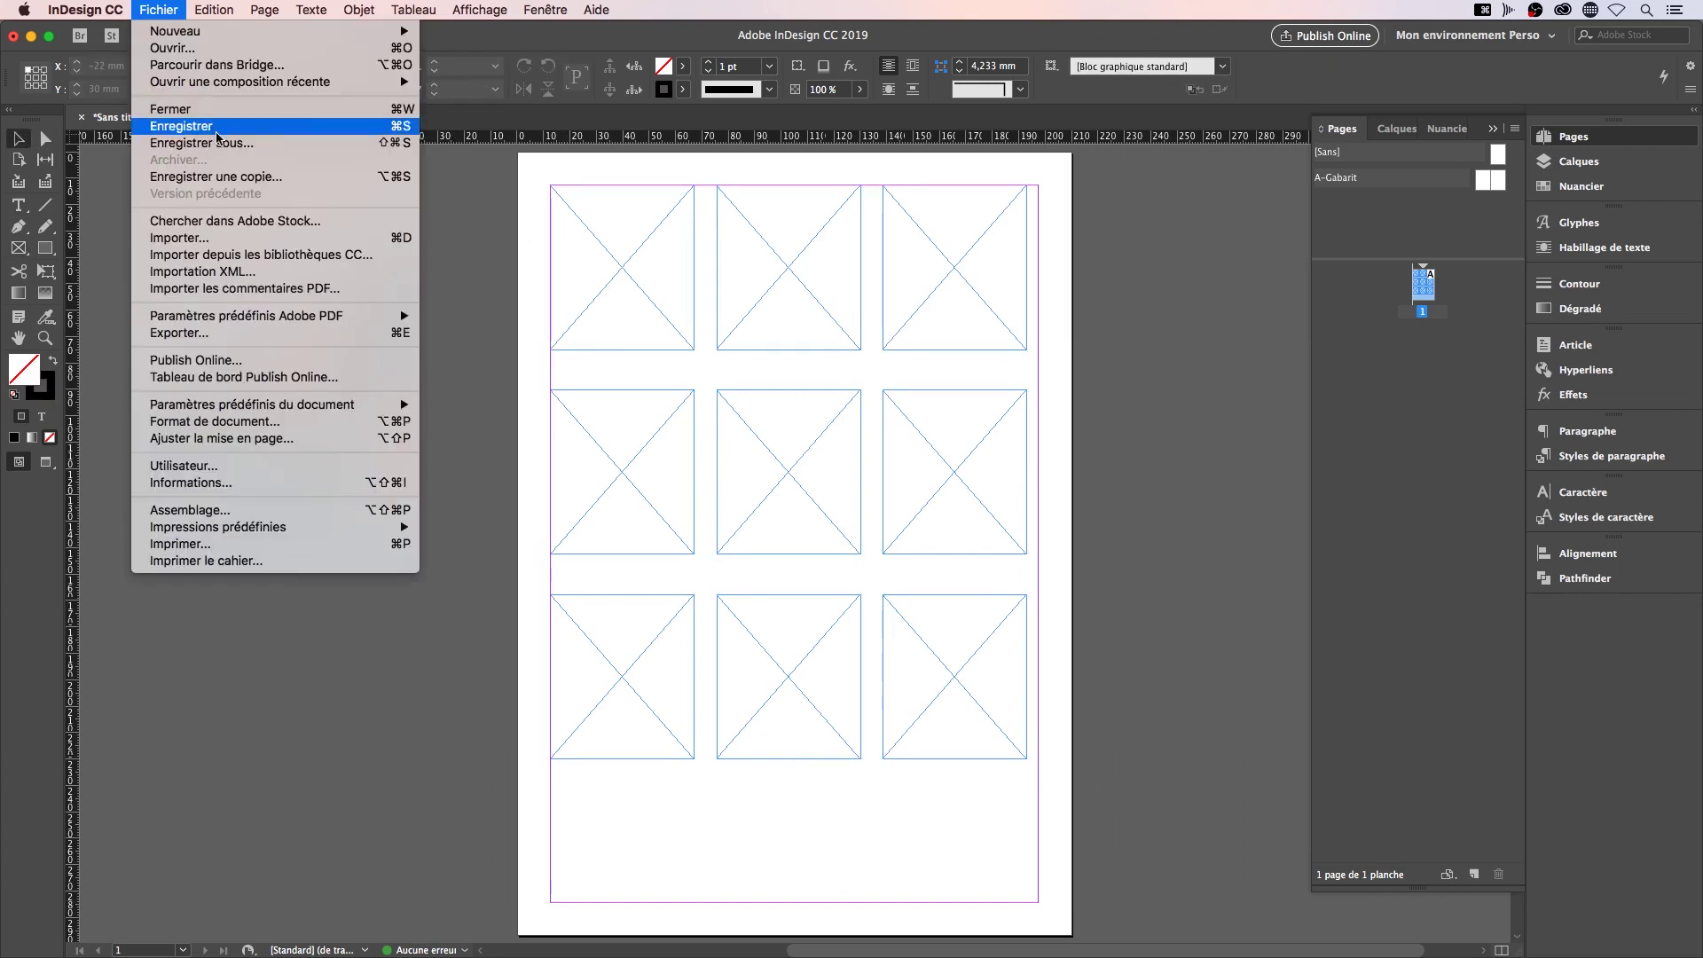
{"action": "left_click", "coordinate": [223, 238]}
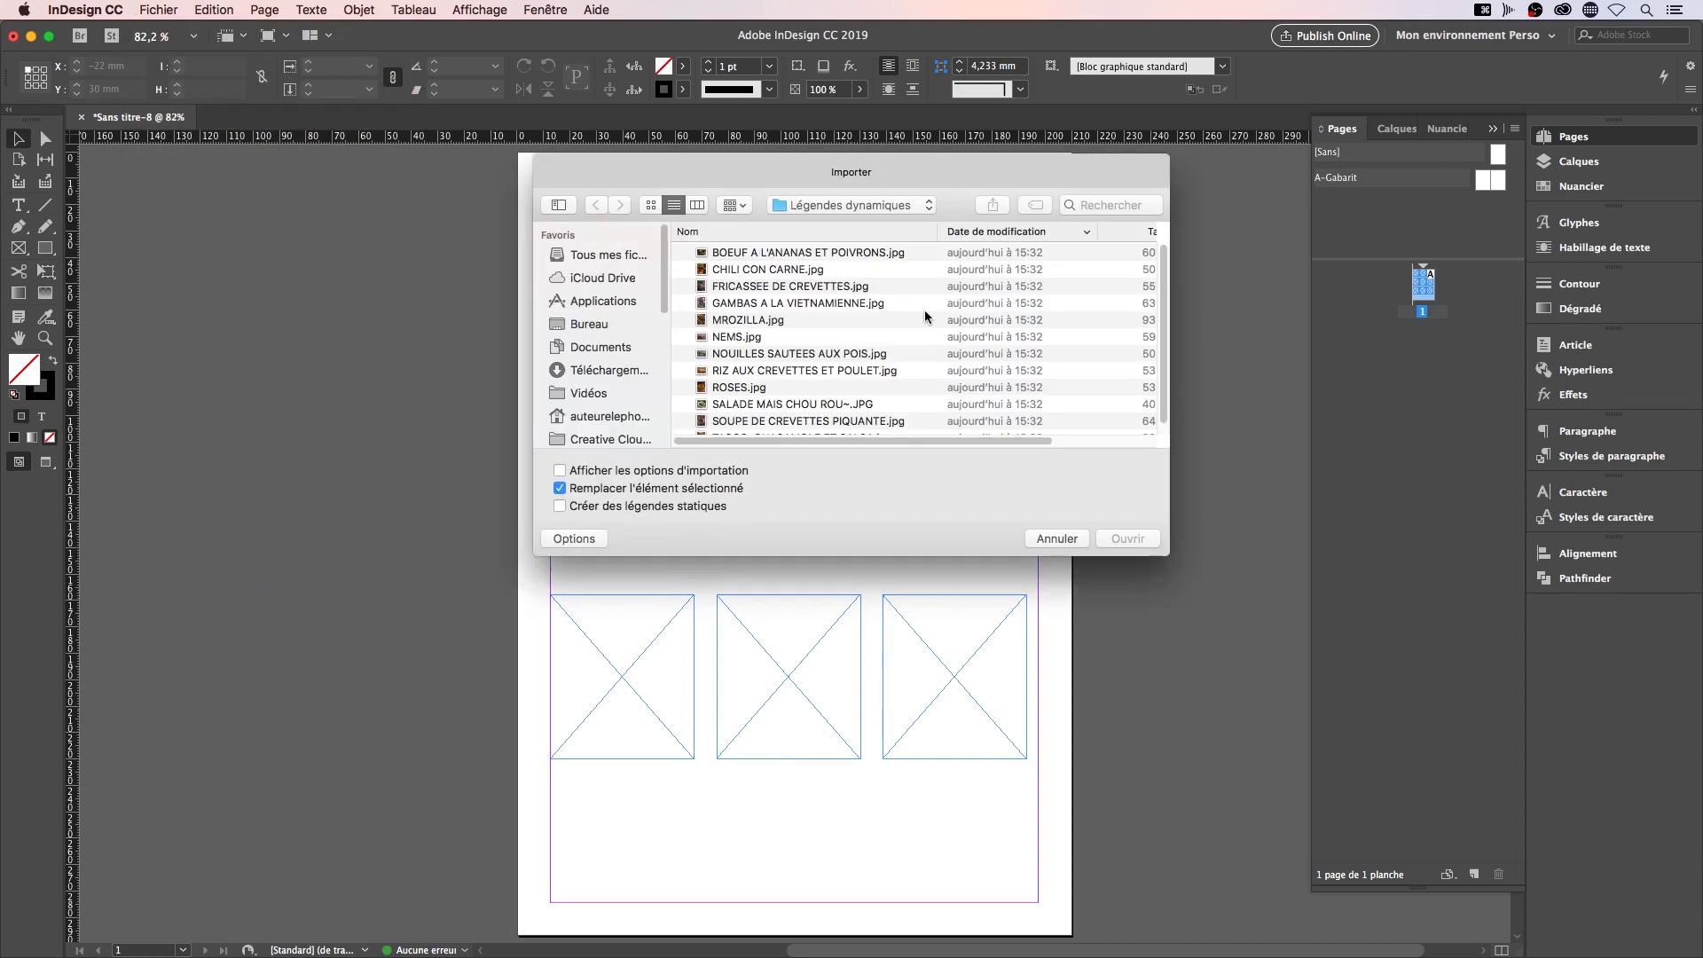
{"action": "left_click_drag", "start_coordinate": [814, 169], "coordinate": [1264, 205]}
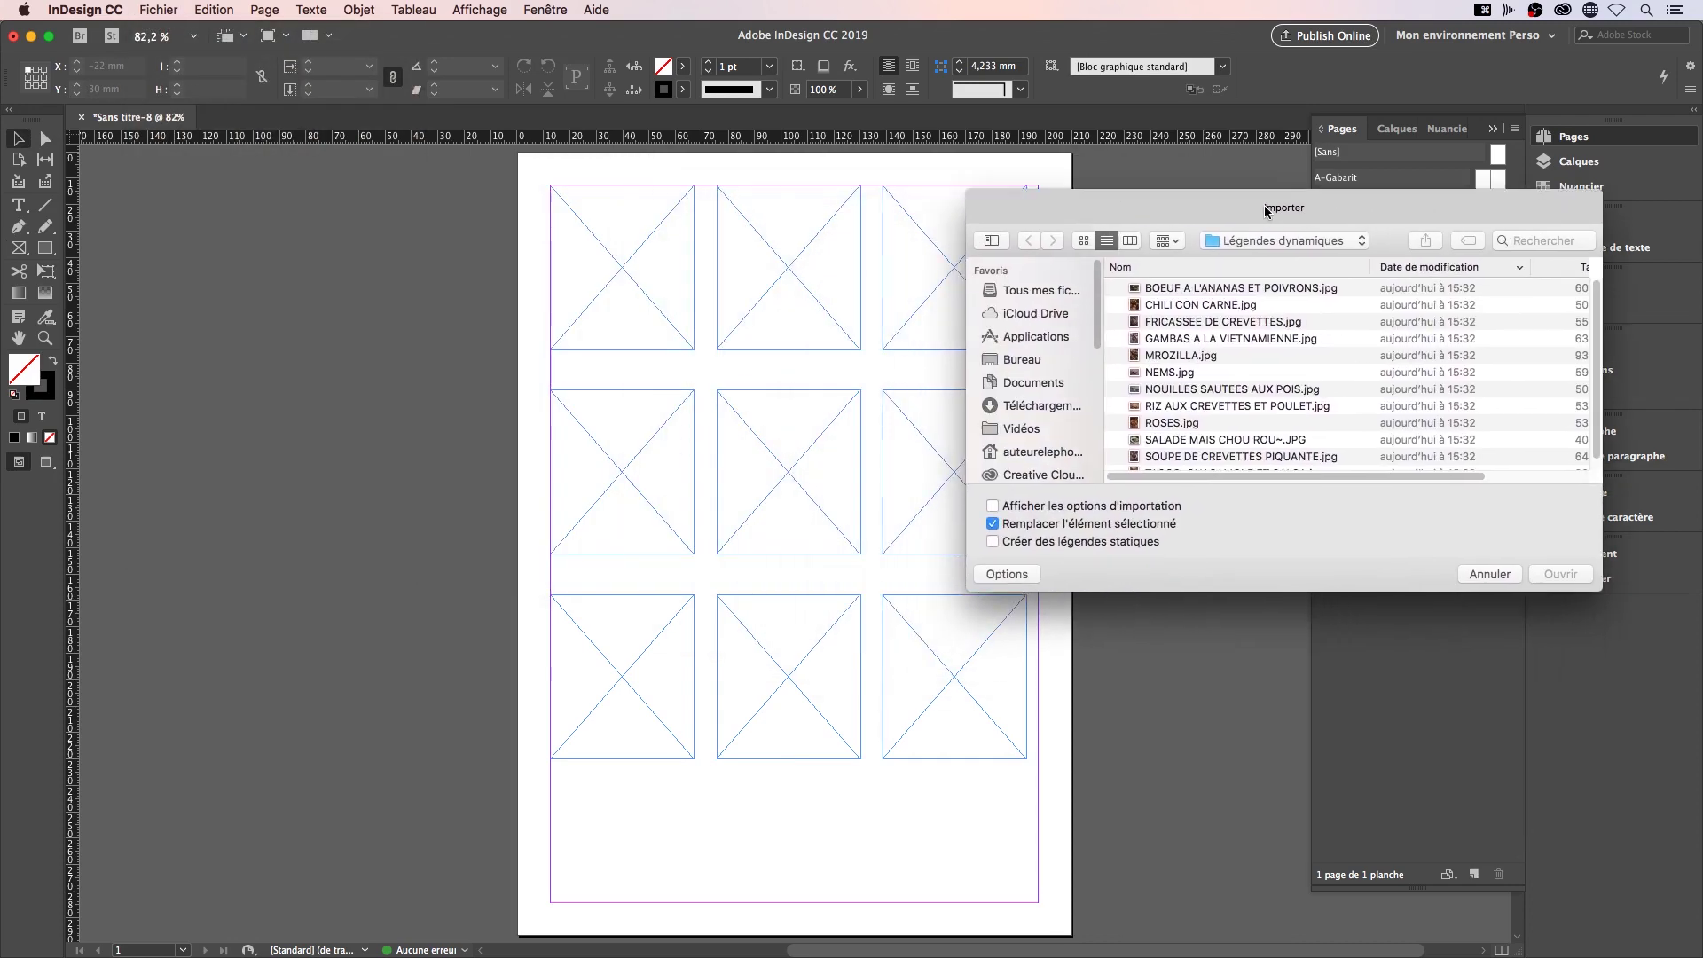
{"action": "left_click", "coordinate": [1200, 290]}
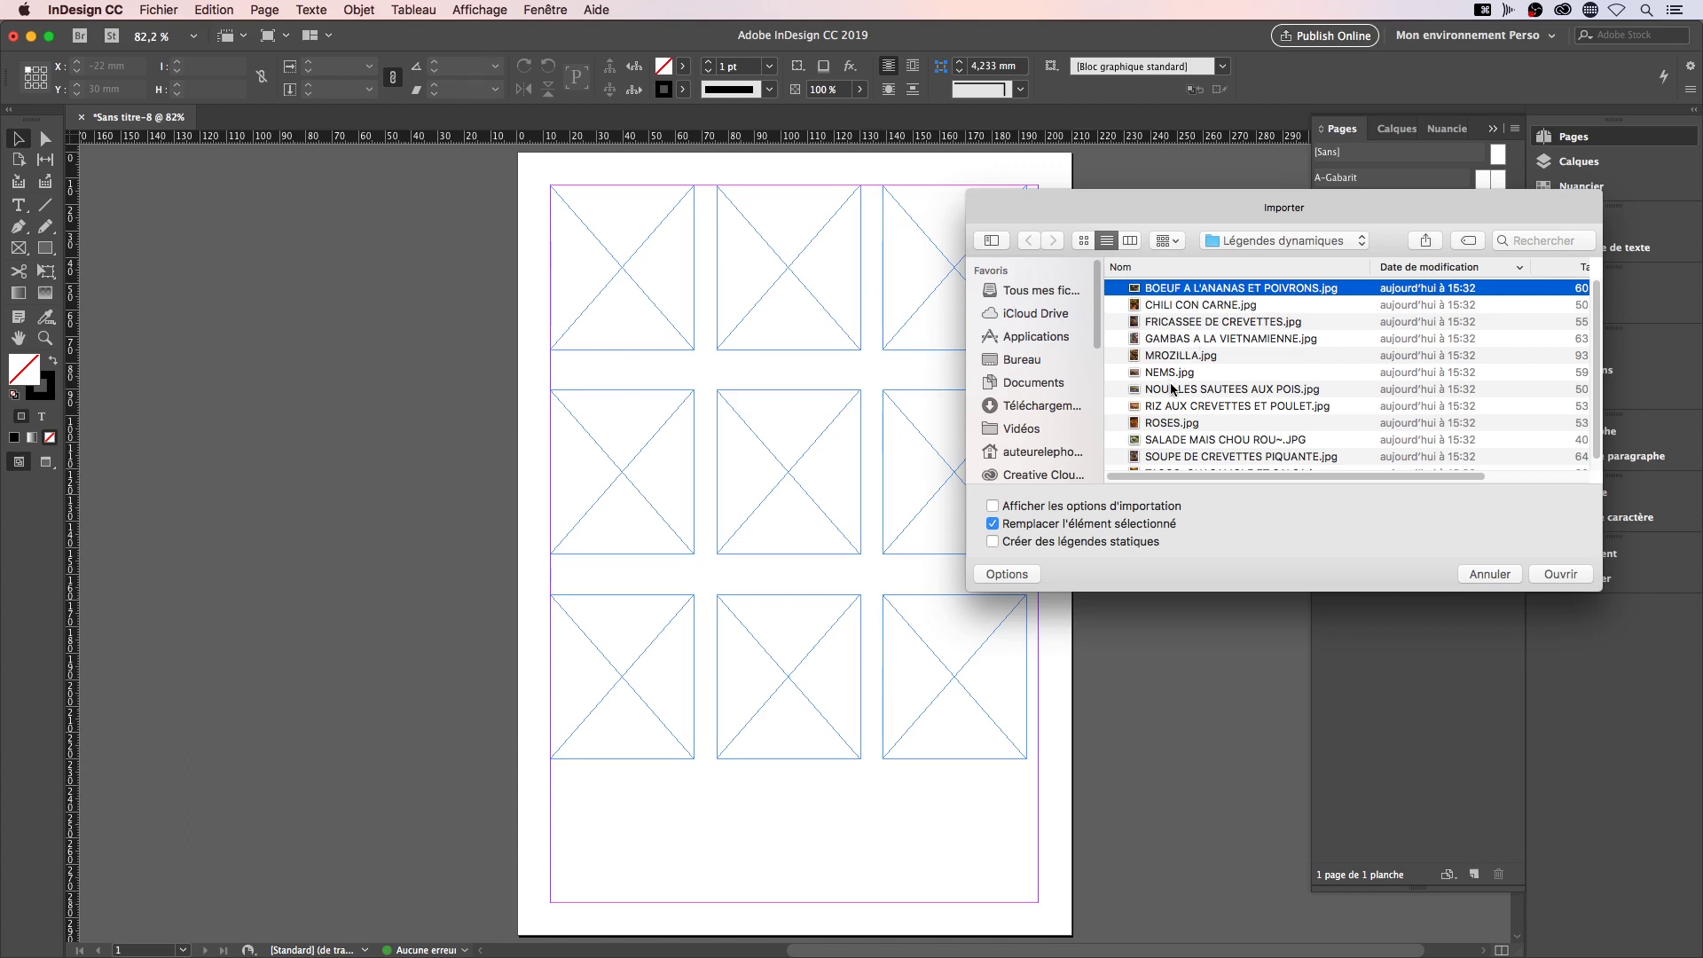
{"action": "left_click", "coordinate": [1178, 424], "text": "shift"}
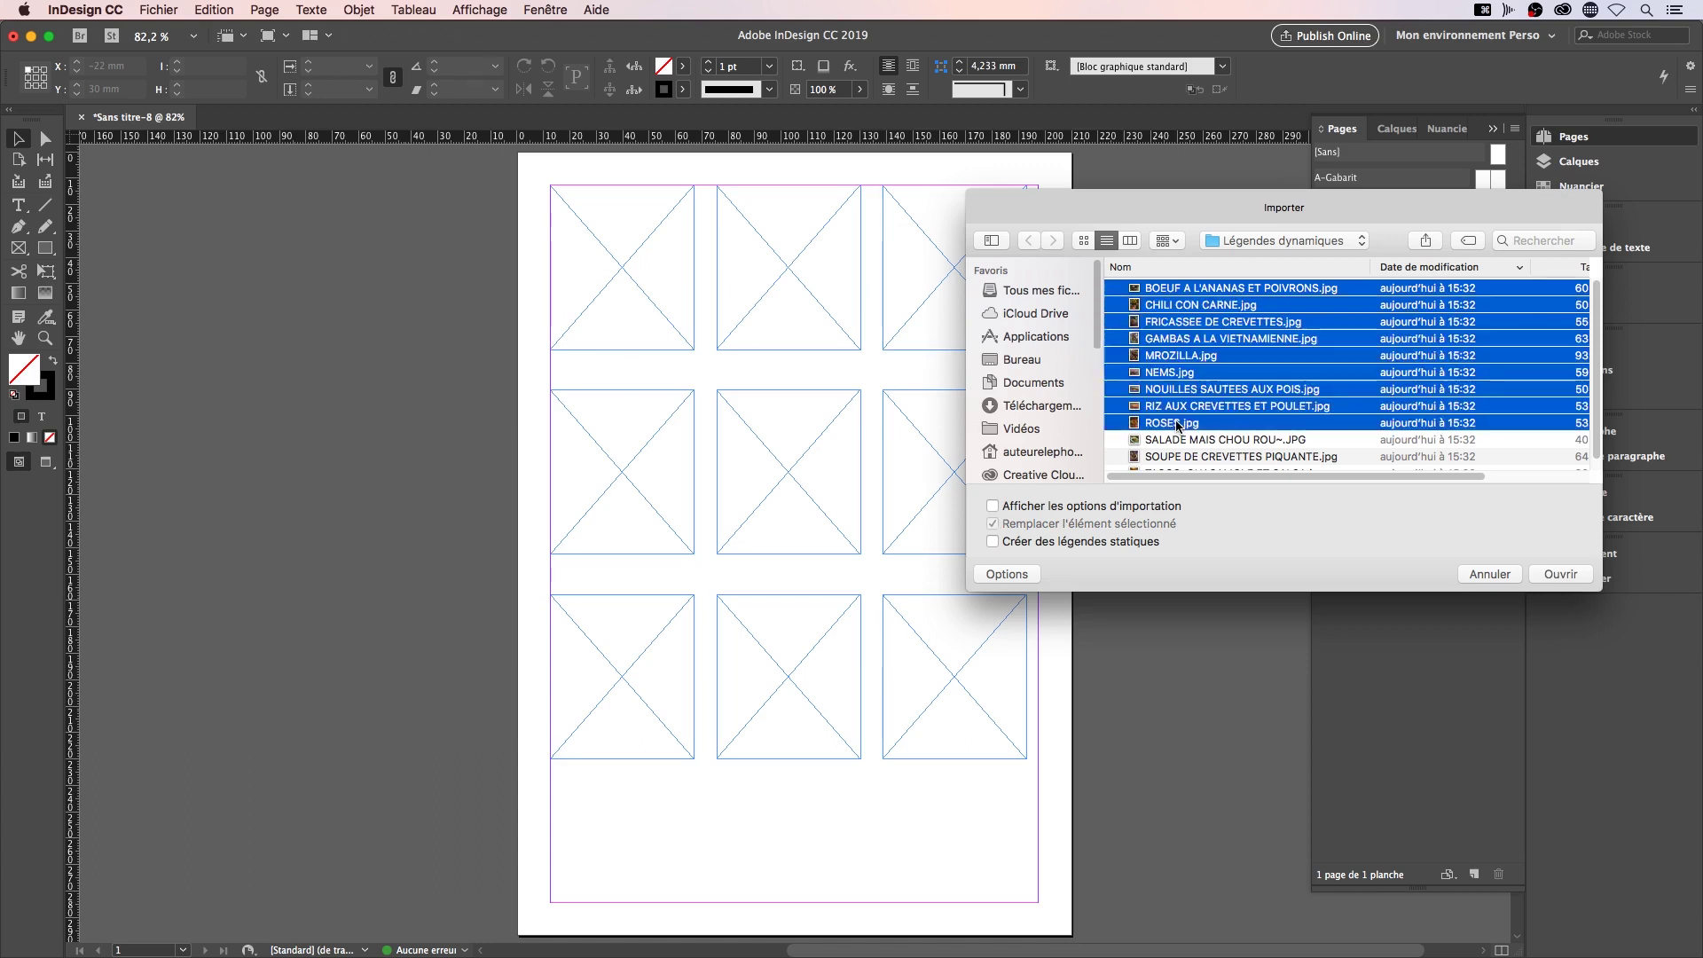
{"action": "left_click", "coordinate": [1555, 575]}
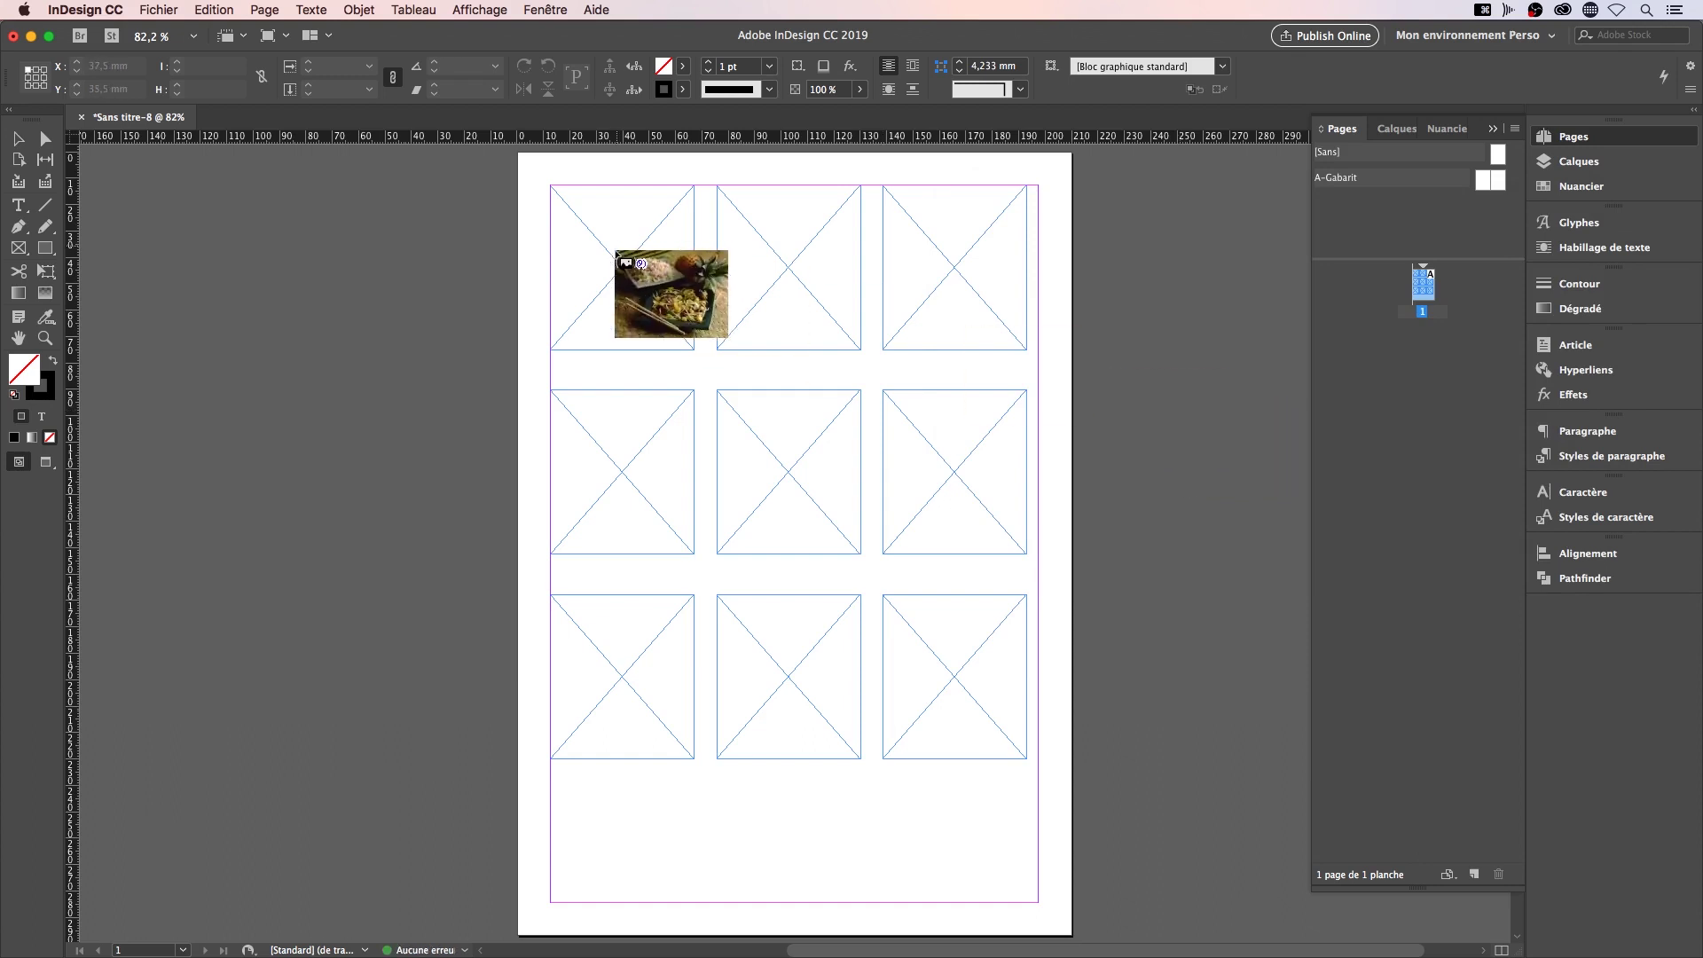
Cycle through the loaded images and fill the top row with the shrimp dish, orange pot dish and soup bowl photos
{"action": "key", "text": "Right"}
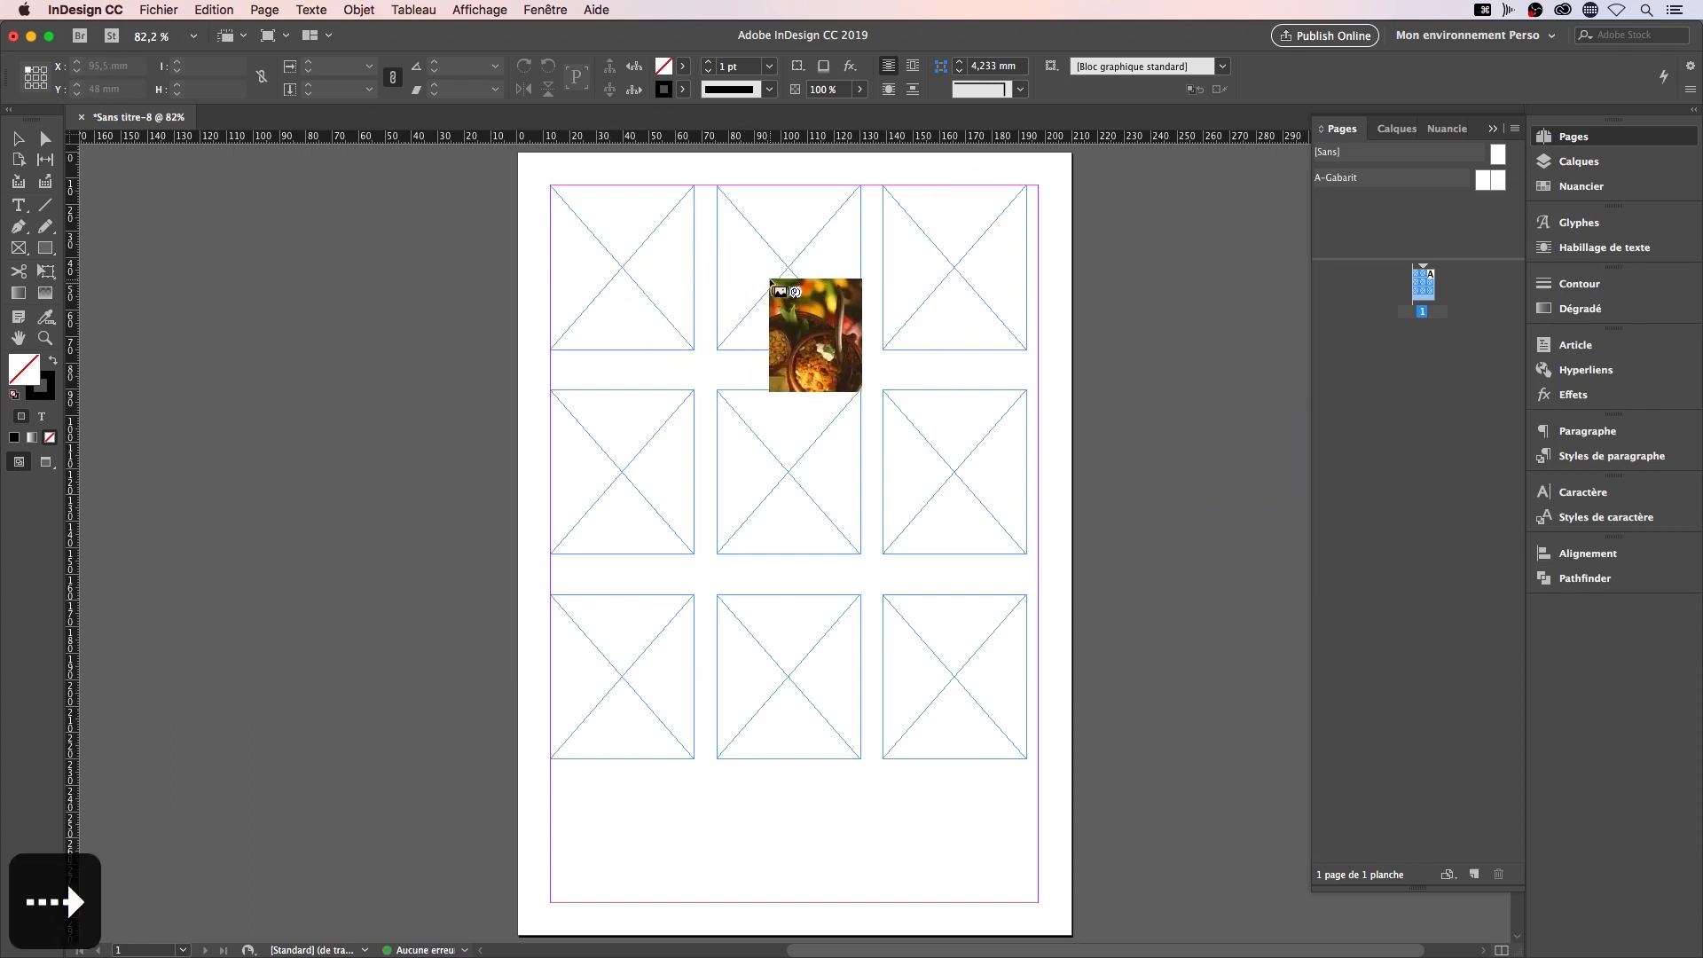
{"action": "key", "text": "Right"}
{"action": "key", "text": "Left"}
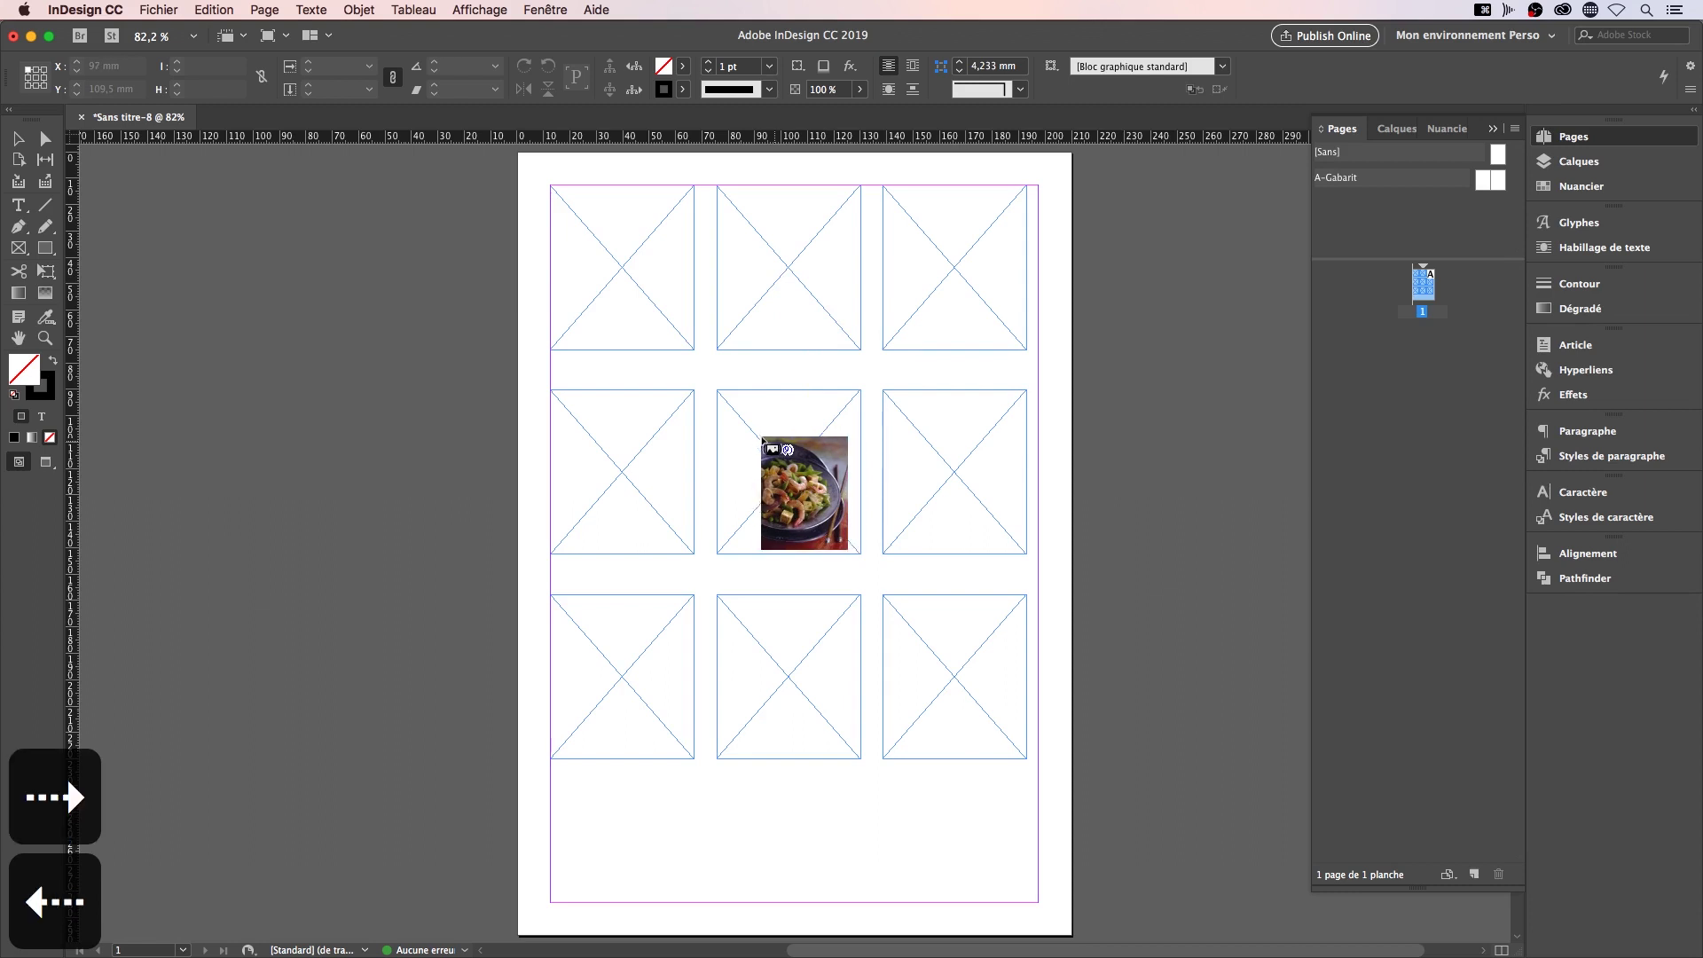
{"action": "key", "text": "Left"}
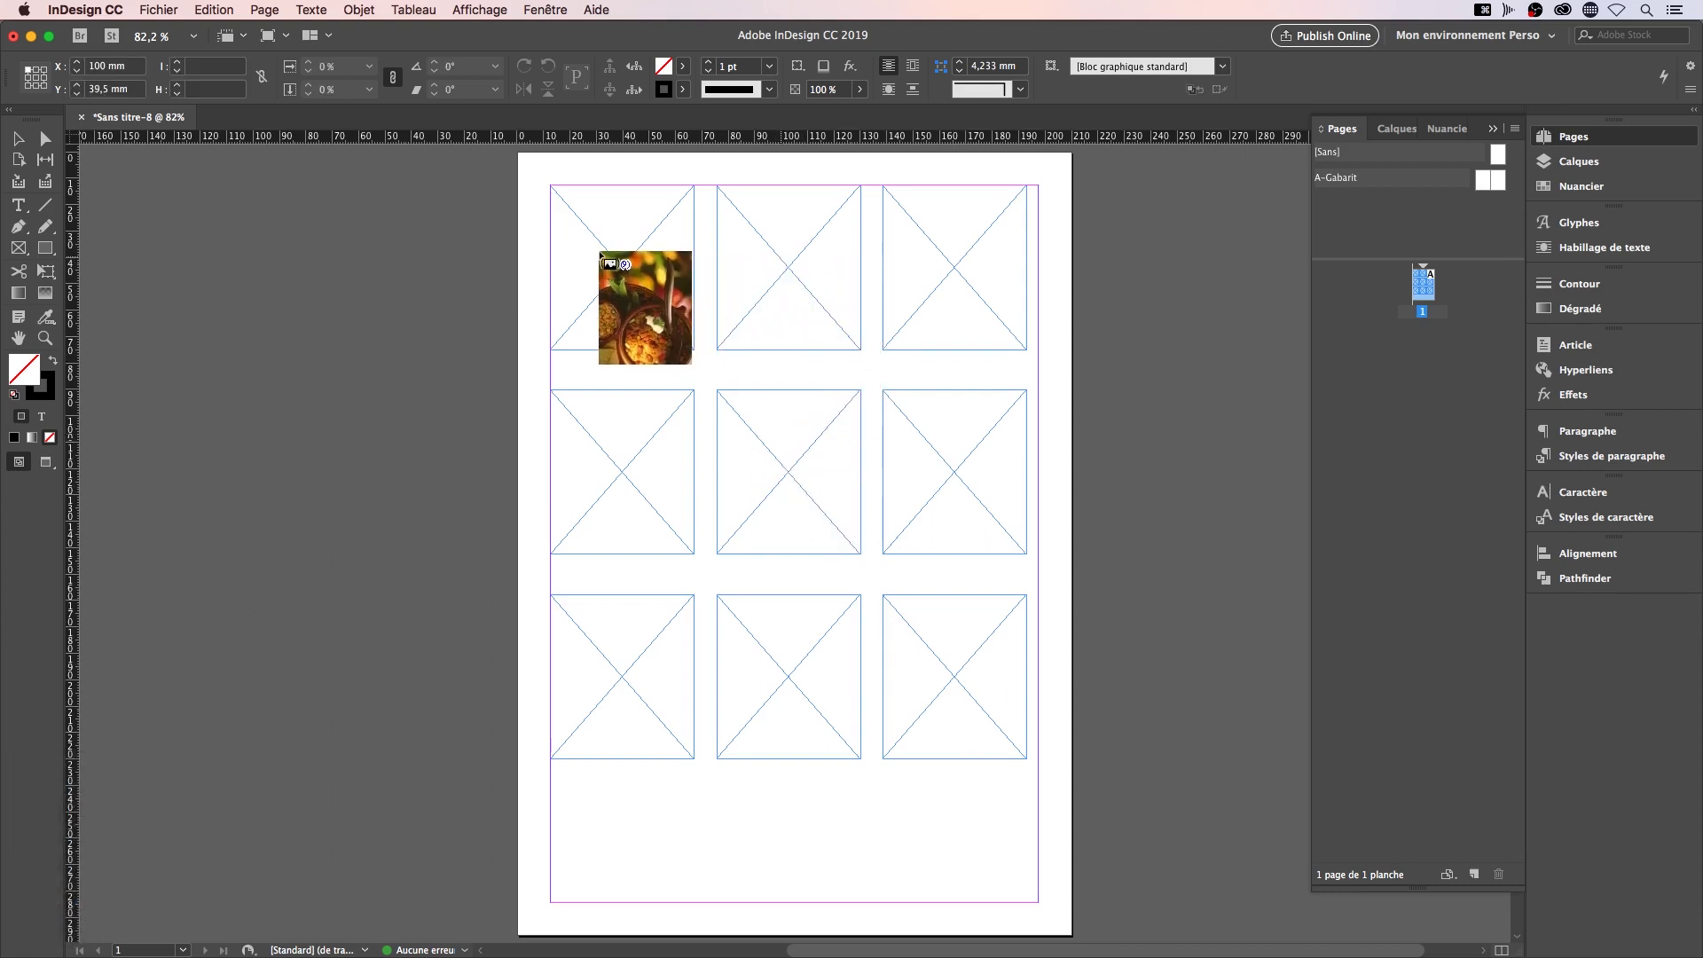
{"action": "left_click", "coordinate": [601, 257]}
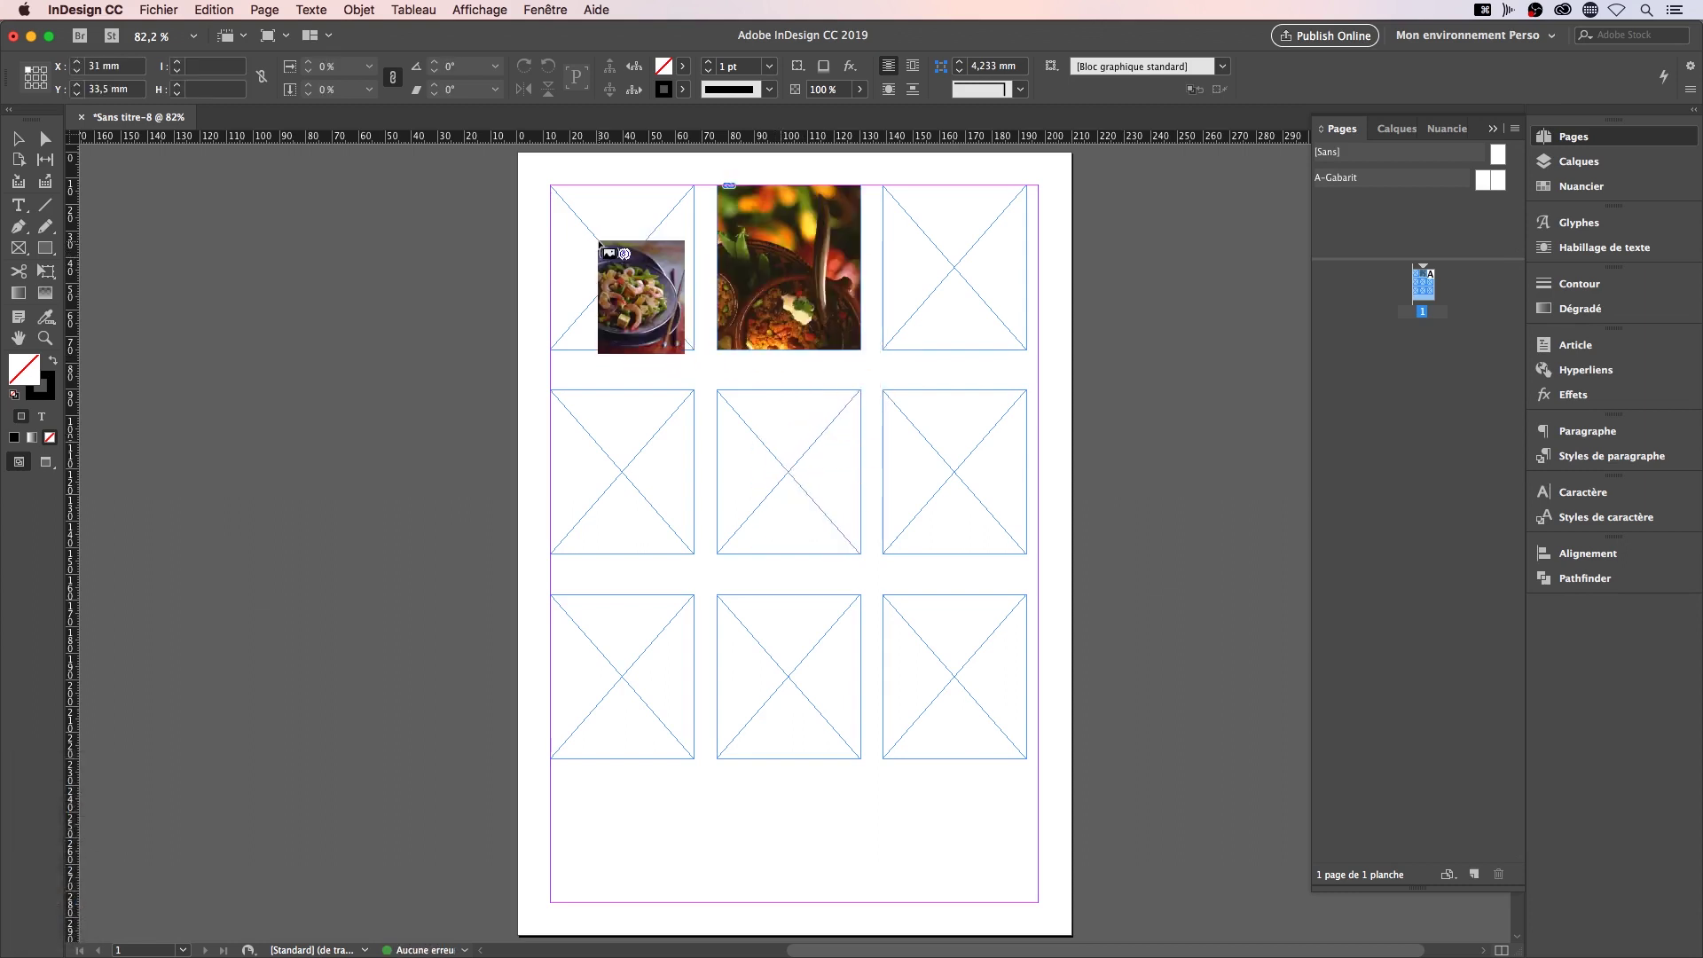
{"action": "left_click", "coordinate": [600, 242]}
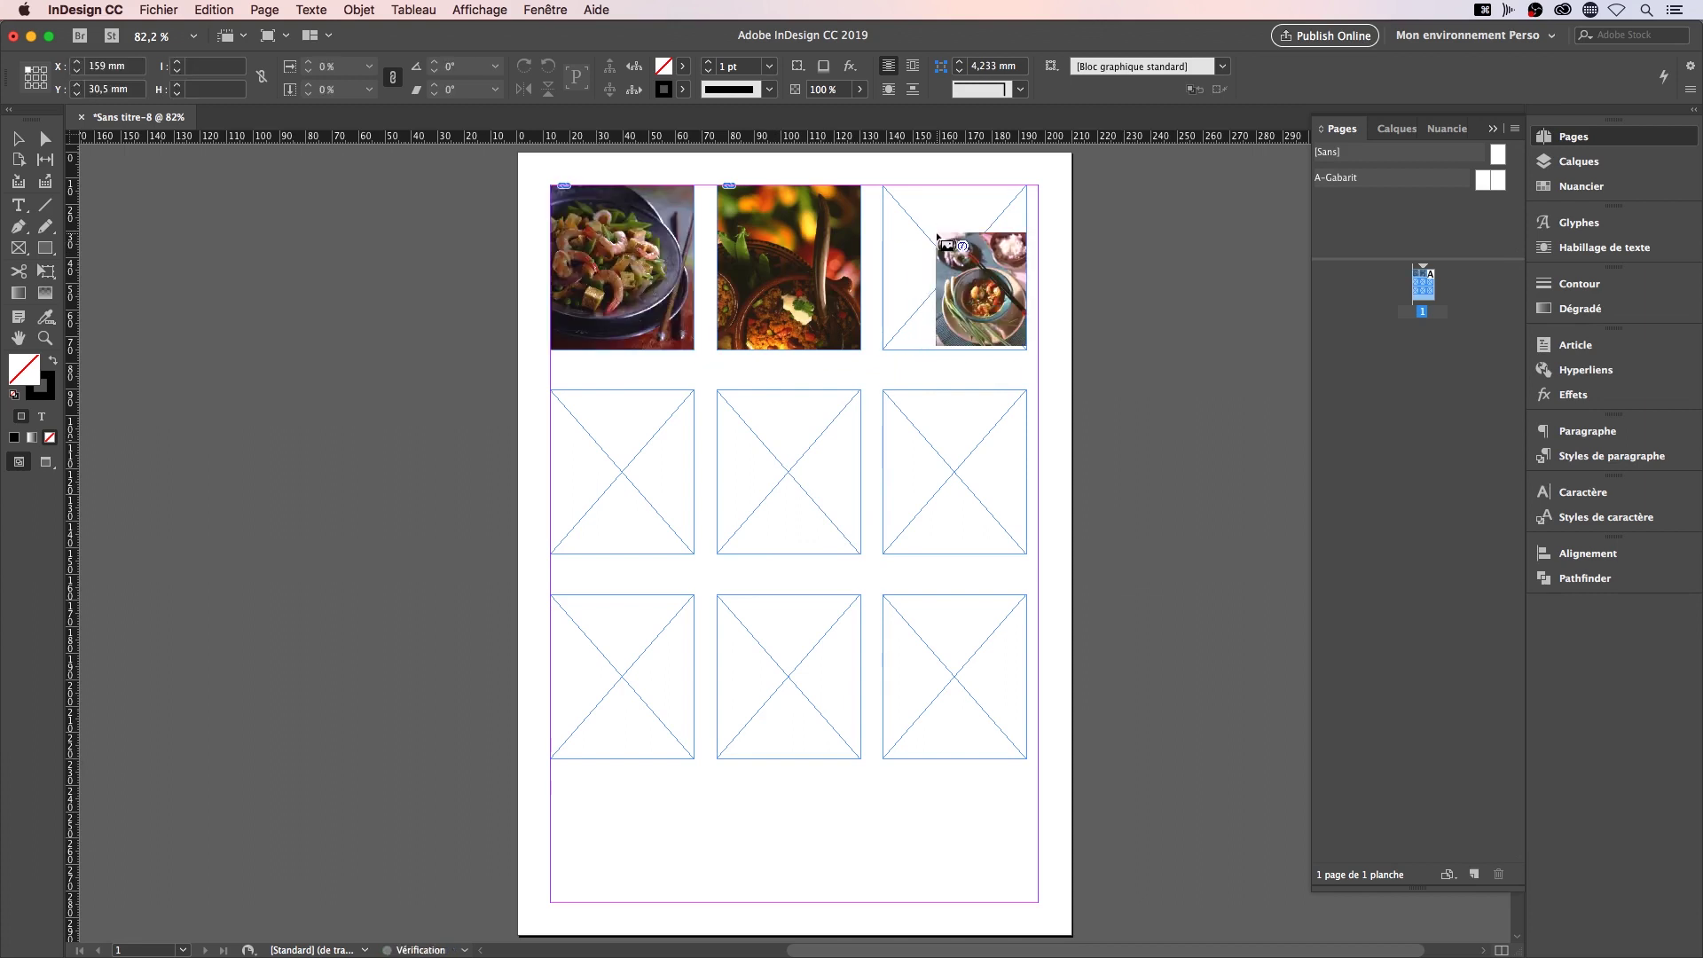
{"action": "left_click", "coordinate": [937, 236]}
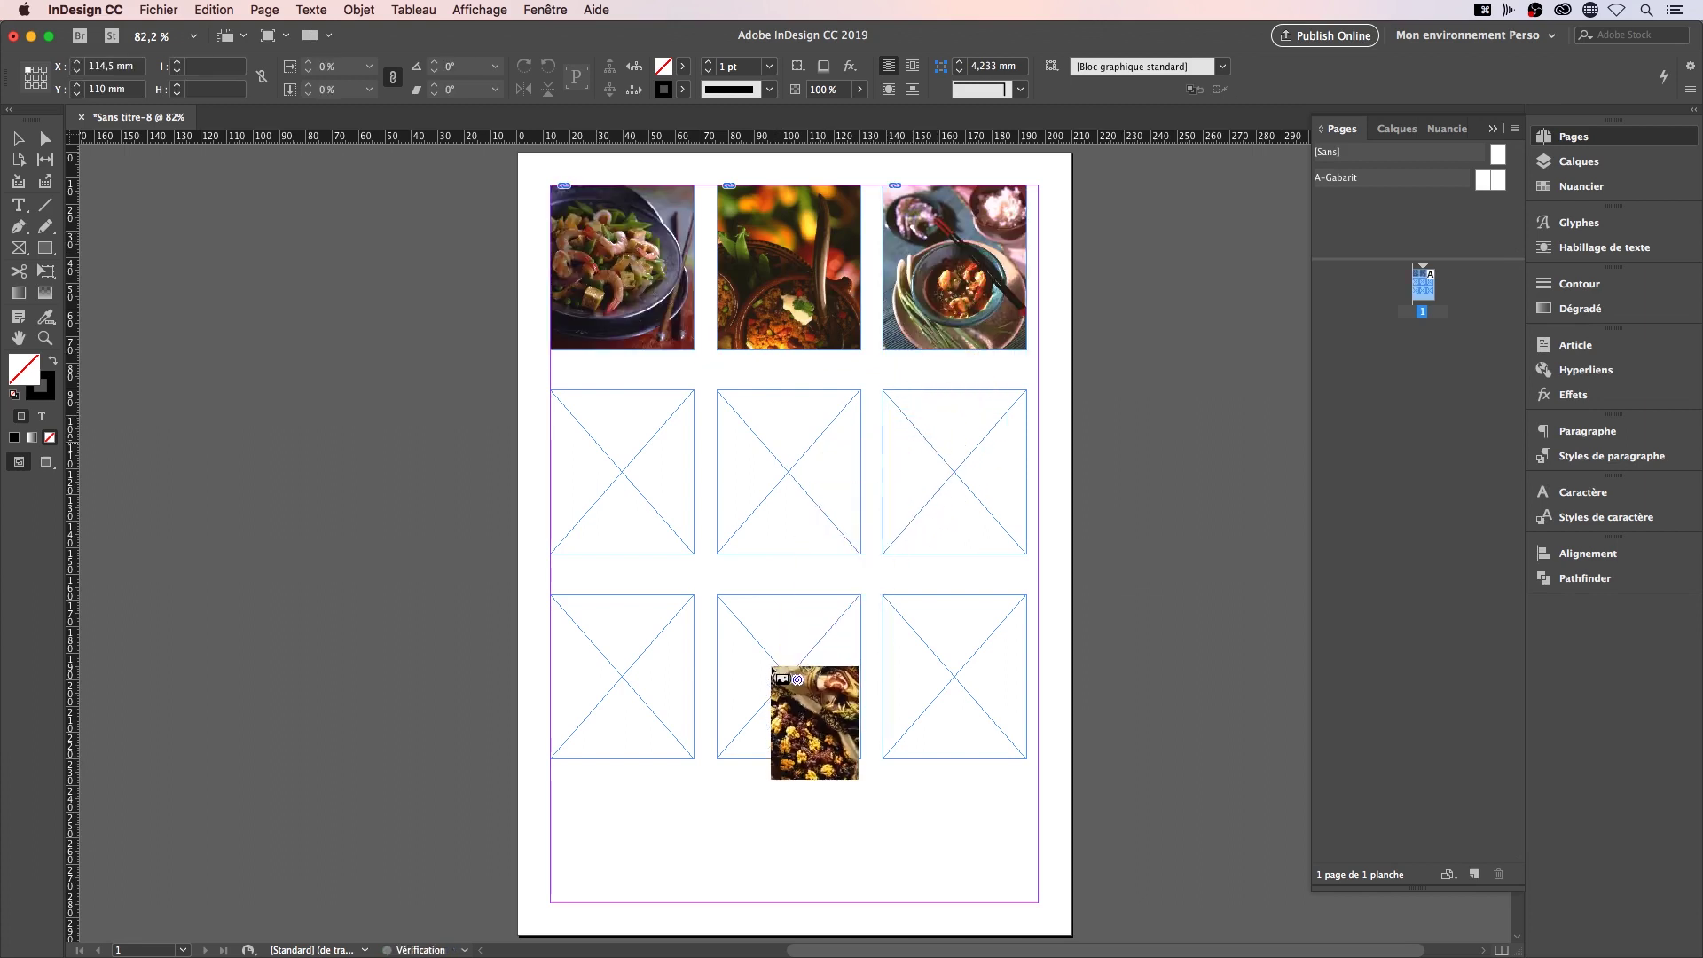
Place the remaining six images in the middle and bottom row frames, undoing the stray placement of the pineapple beef photo
{"action": "left_click", "coordinate": [789, 471]}
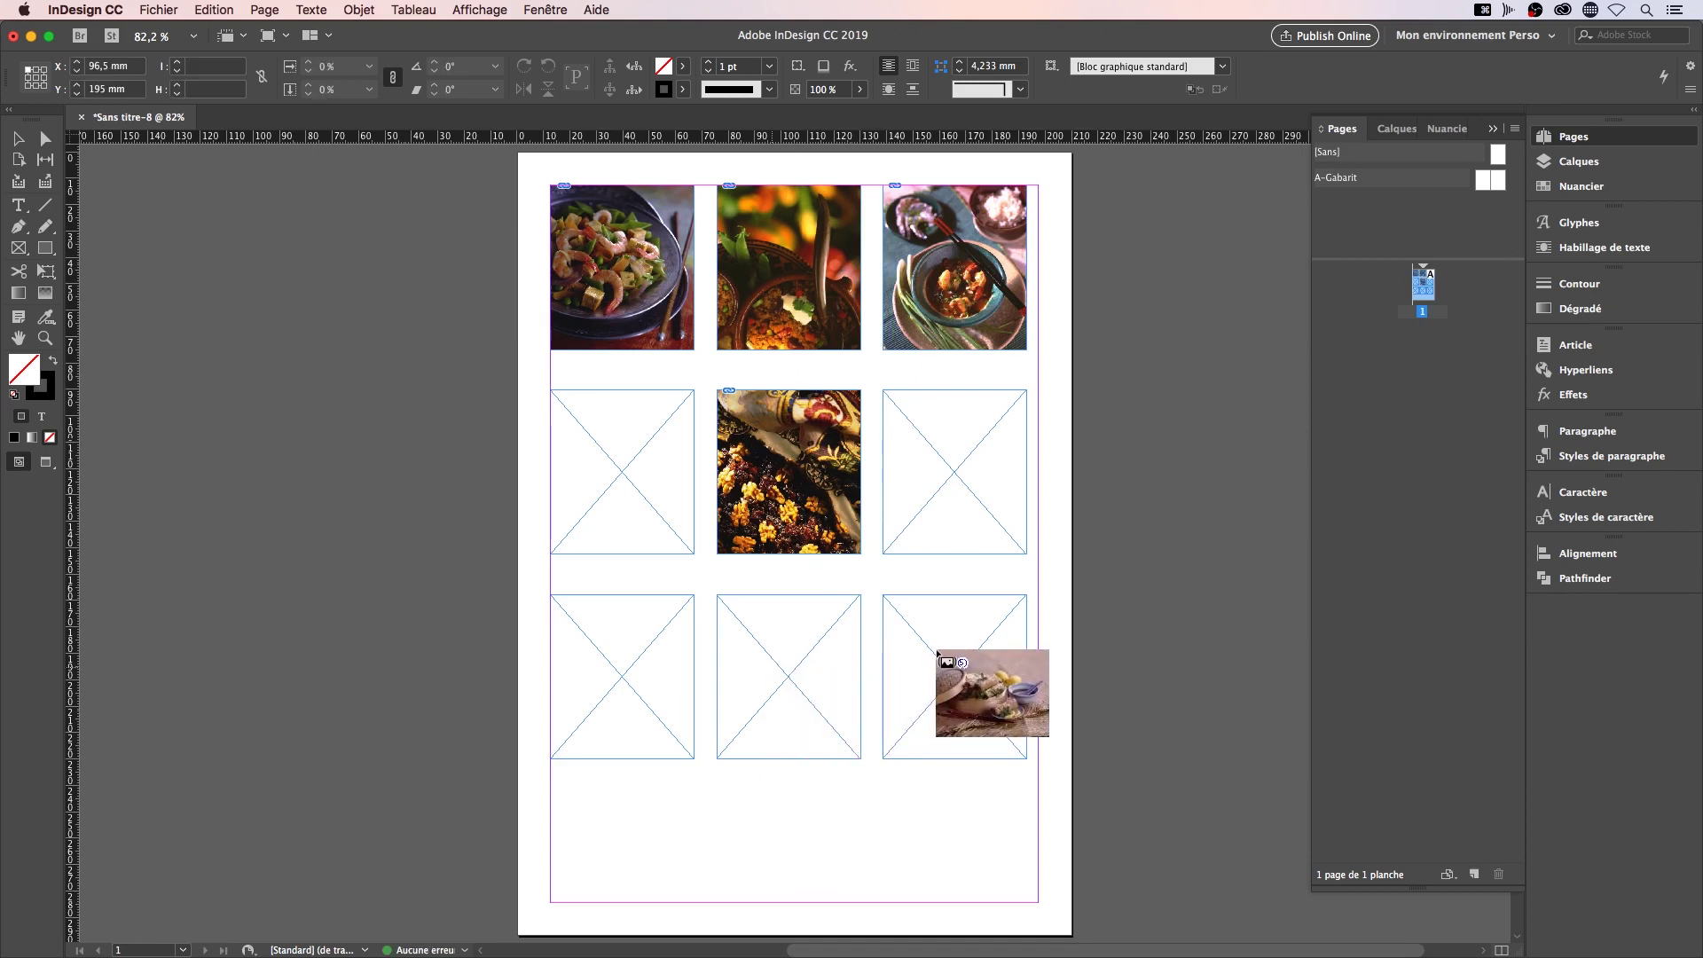
{"action": "left_click", "coordinate": [789, 676]}
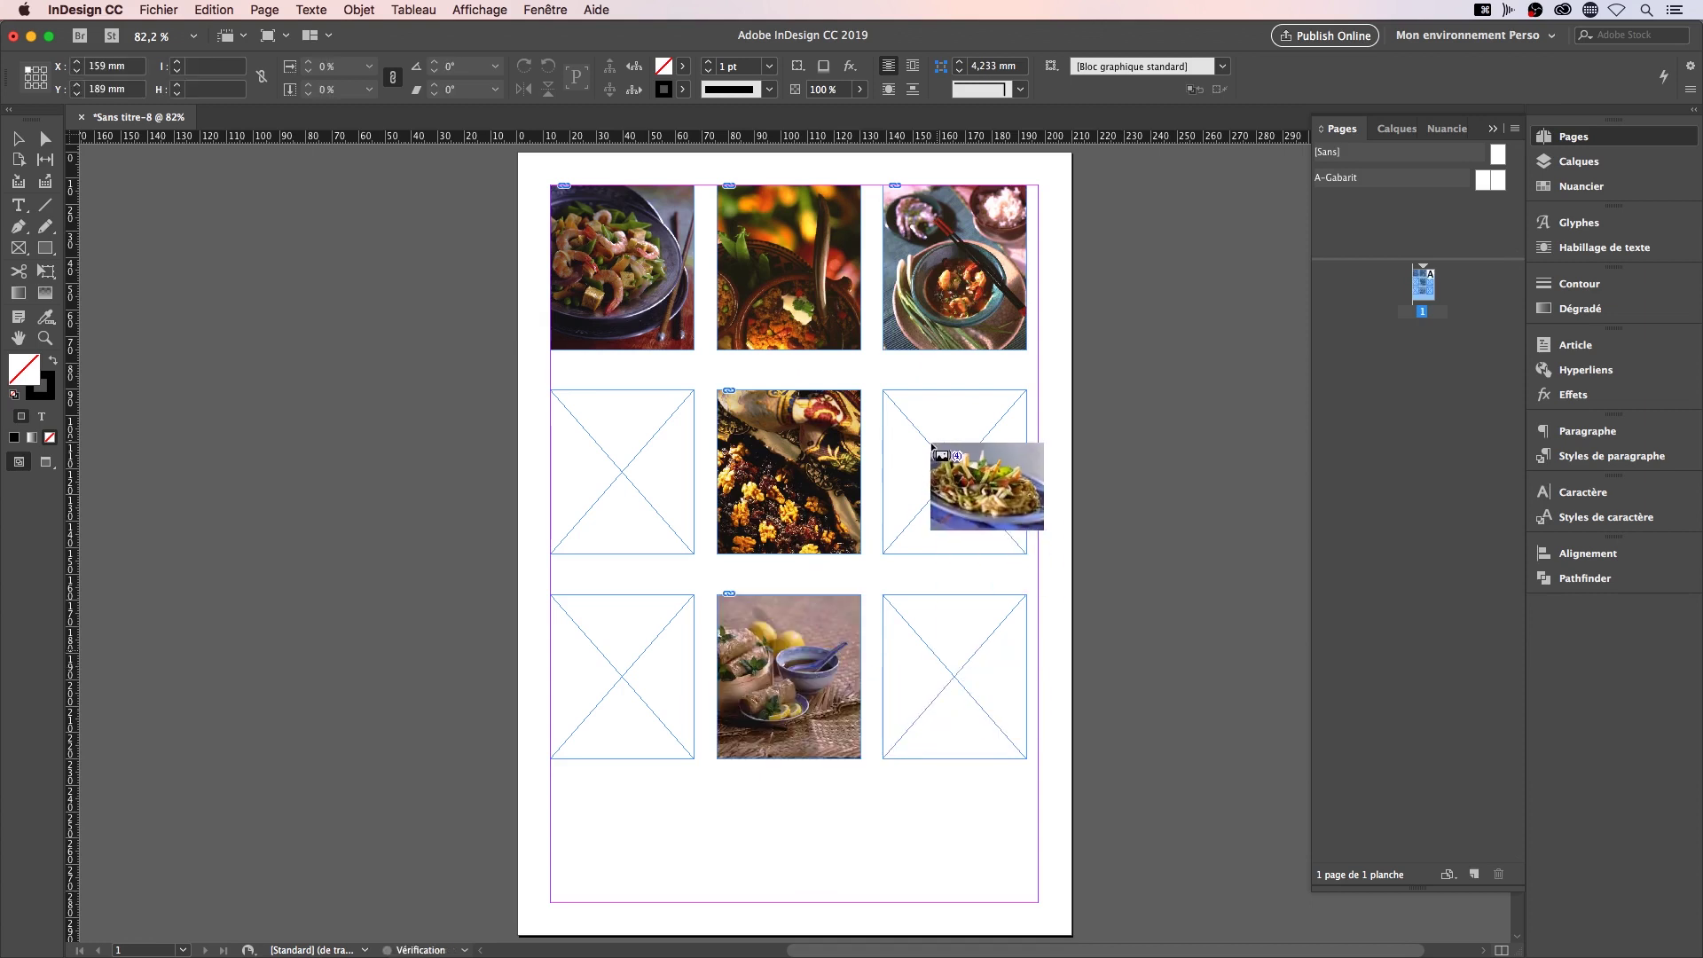
{"action": "left_click", "coordinate": [955, 674]}
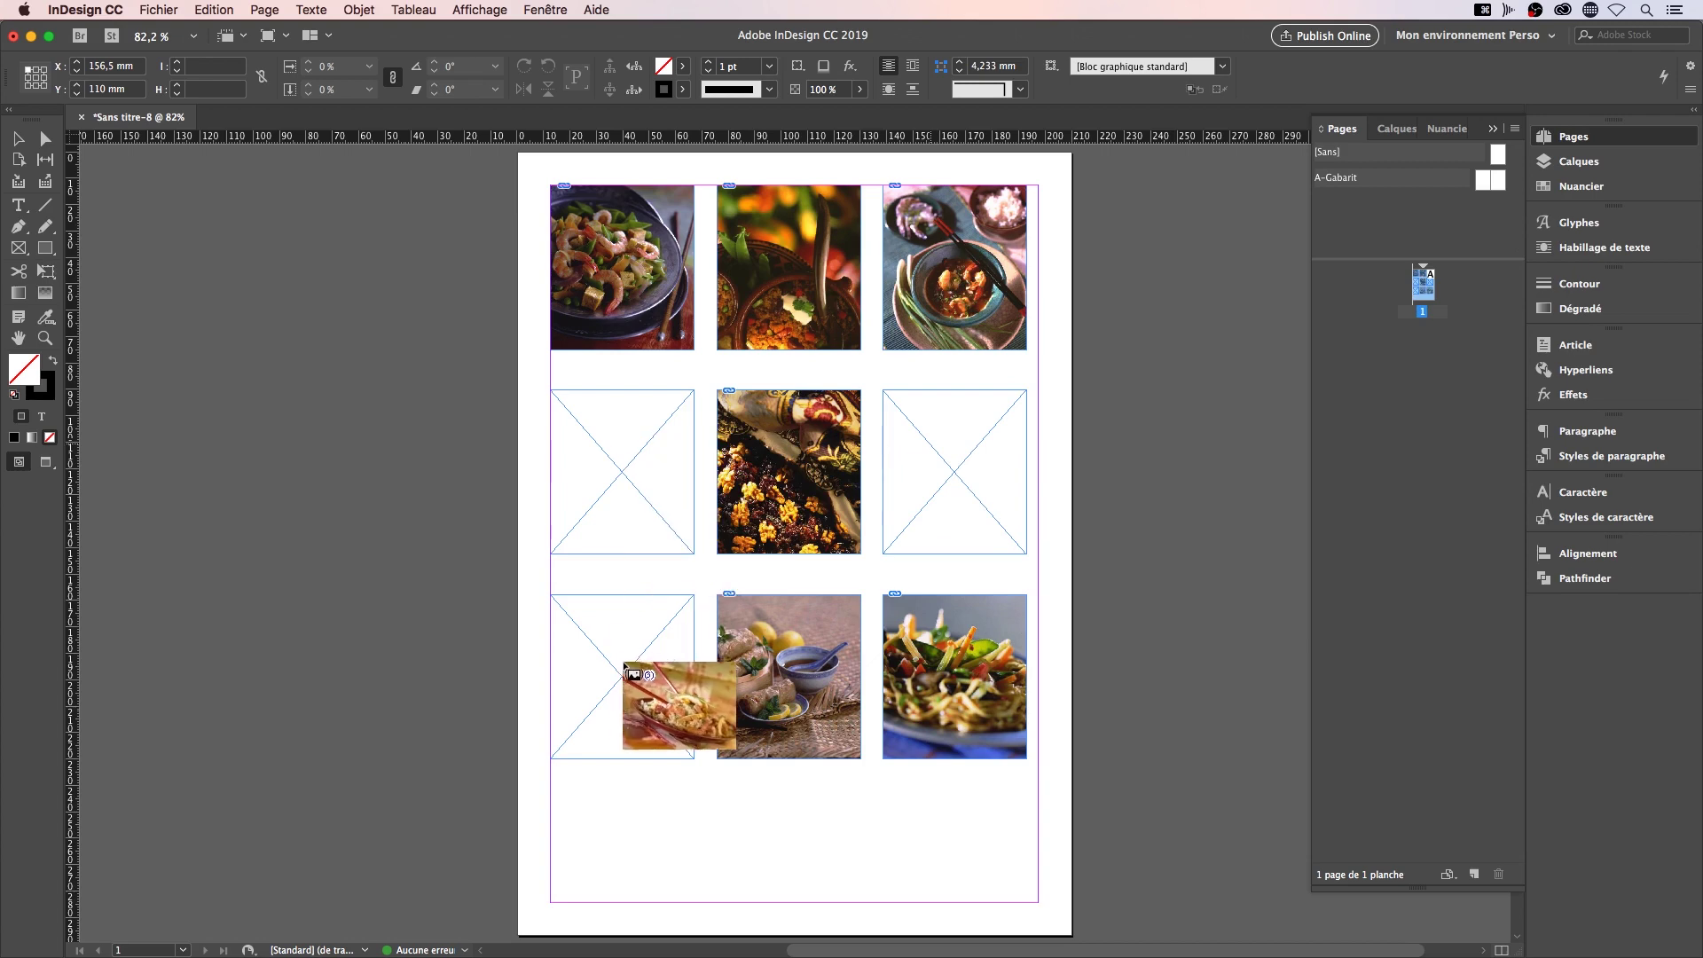
{"action": "left_click", "coordinate": [955, 472]}
{"action": "left_click", "coordinate": [590, 454]}
{"action": "left_click", "coordinate": [592, 453]}
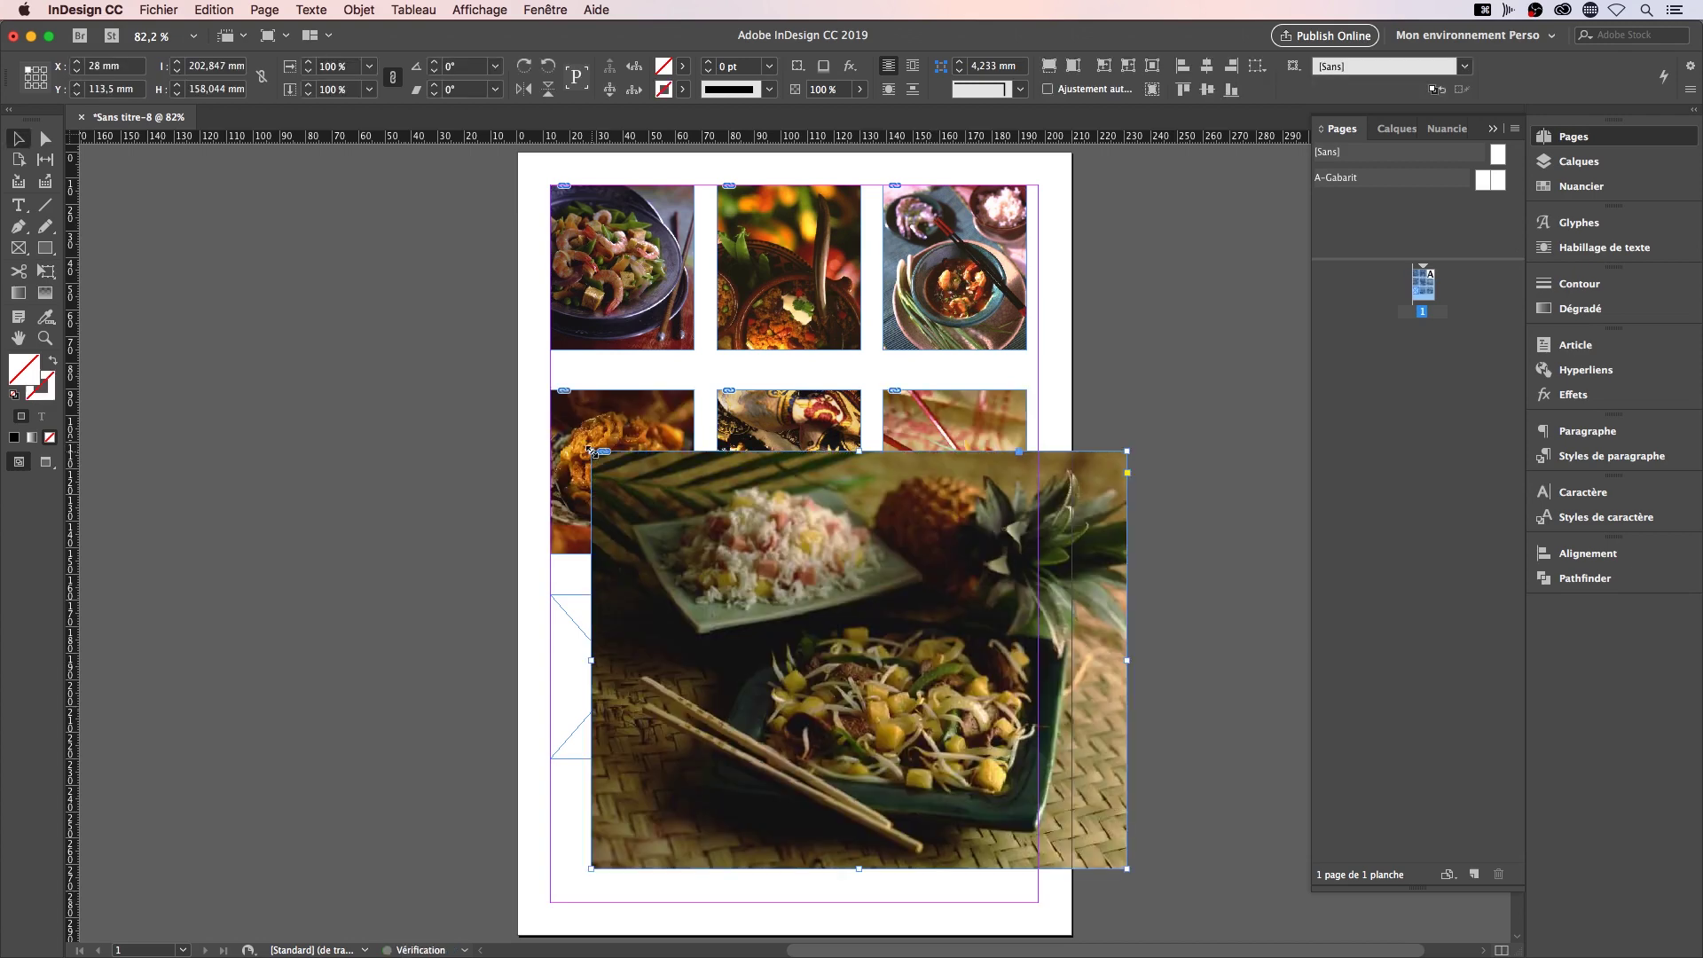
{"action": "key", "text": "super+z"}
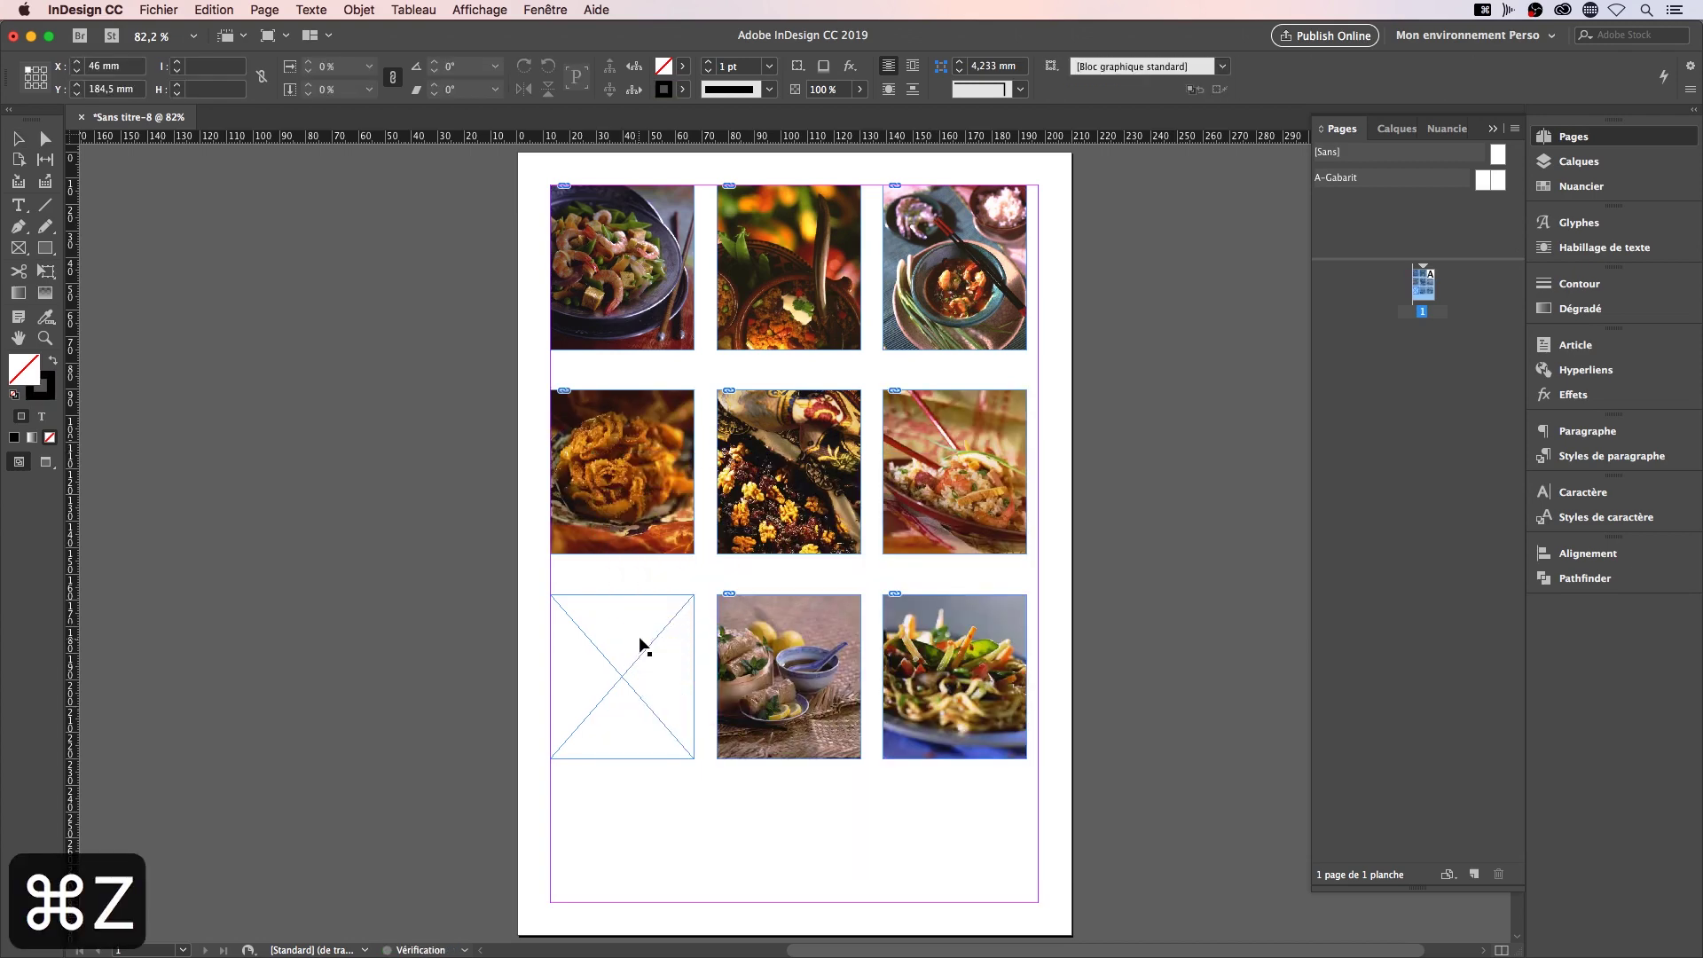
{"action": "left_click", "coordinate": [640, 640]}
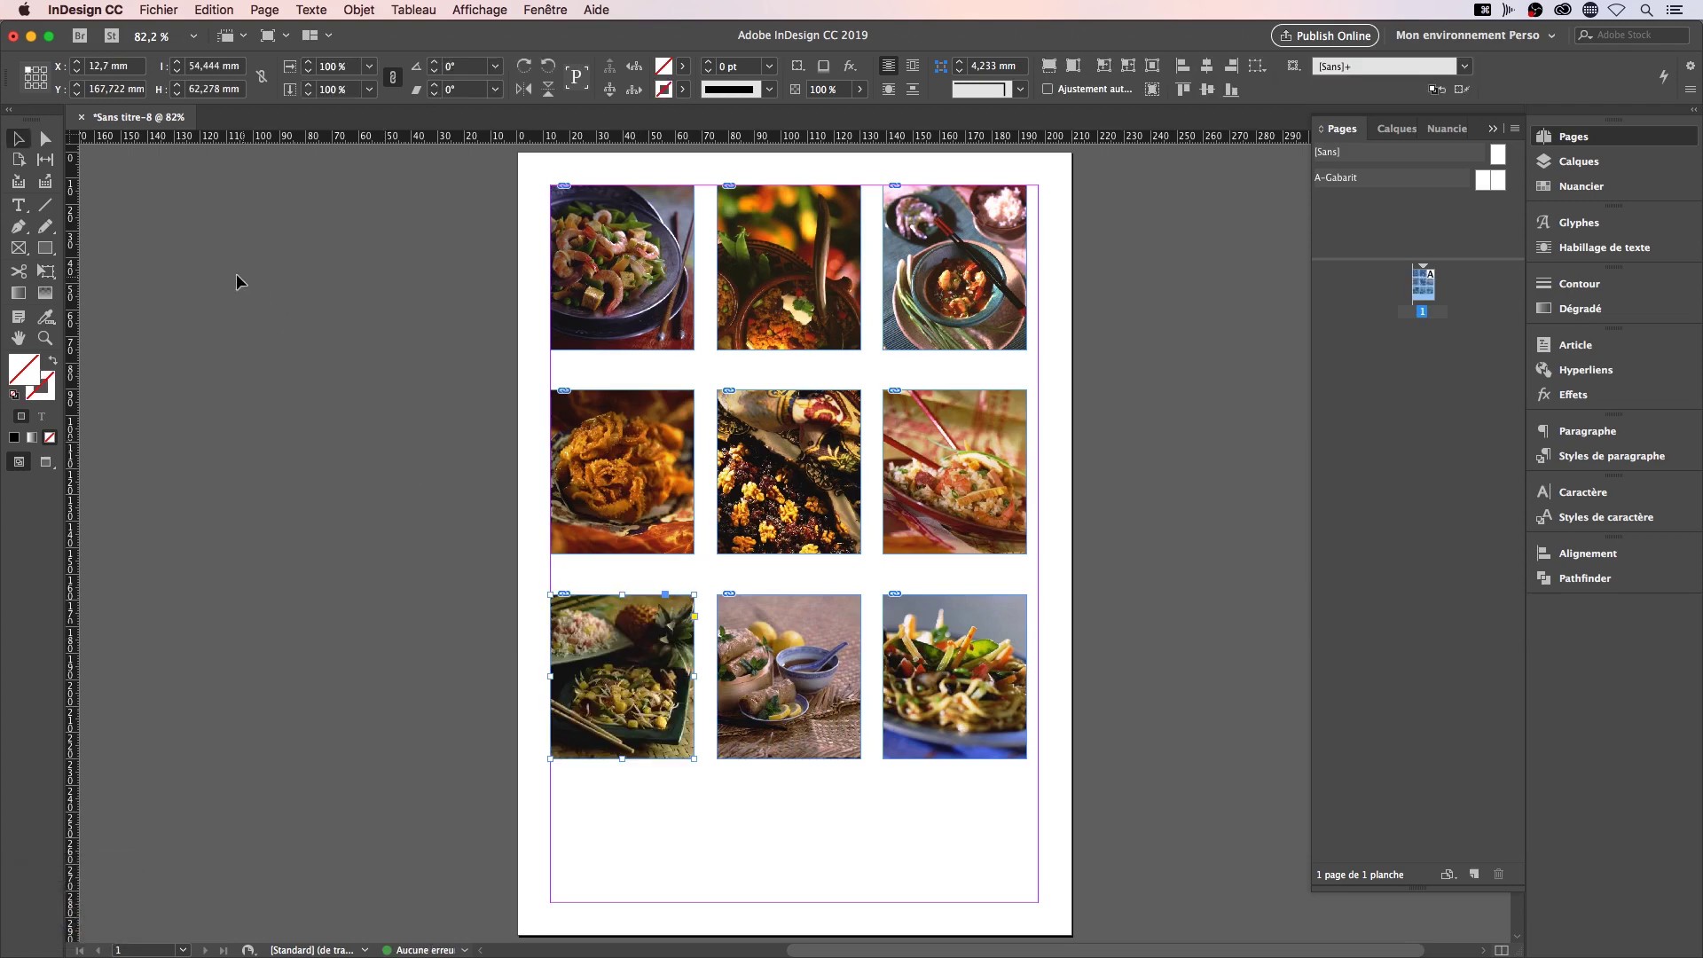
Select all nine photos, fill their frames proportionally, and enable automatic fitting
{"action": "left_click", "coordinate": [16, 142]}
{"action": "left_click", "coordinate": [282, 209]}
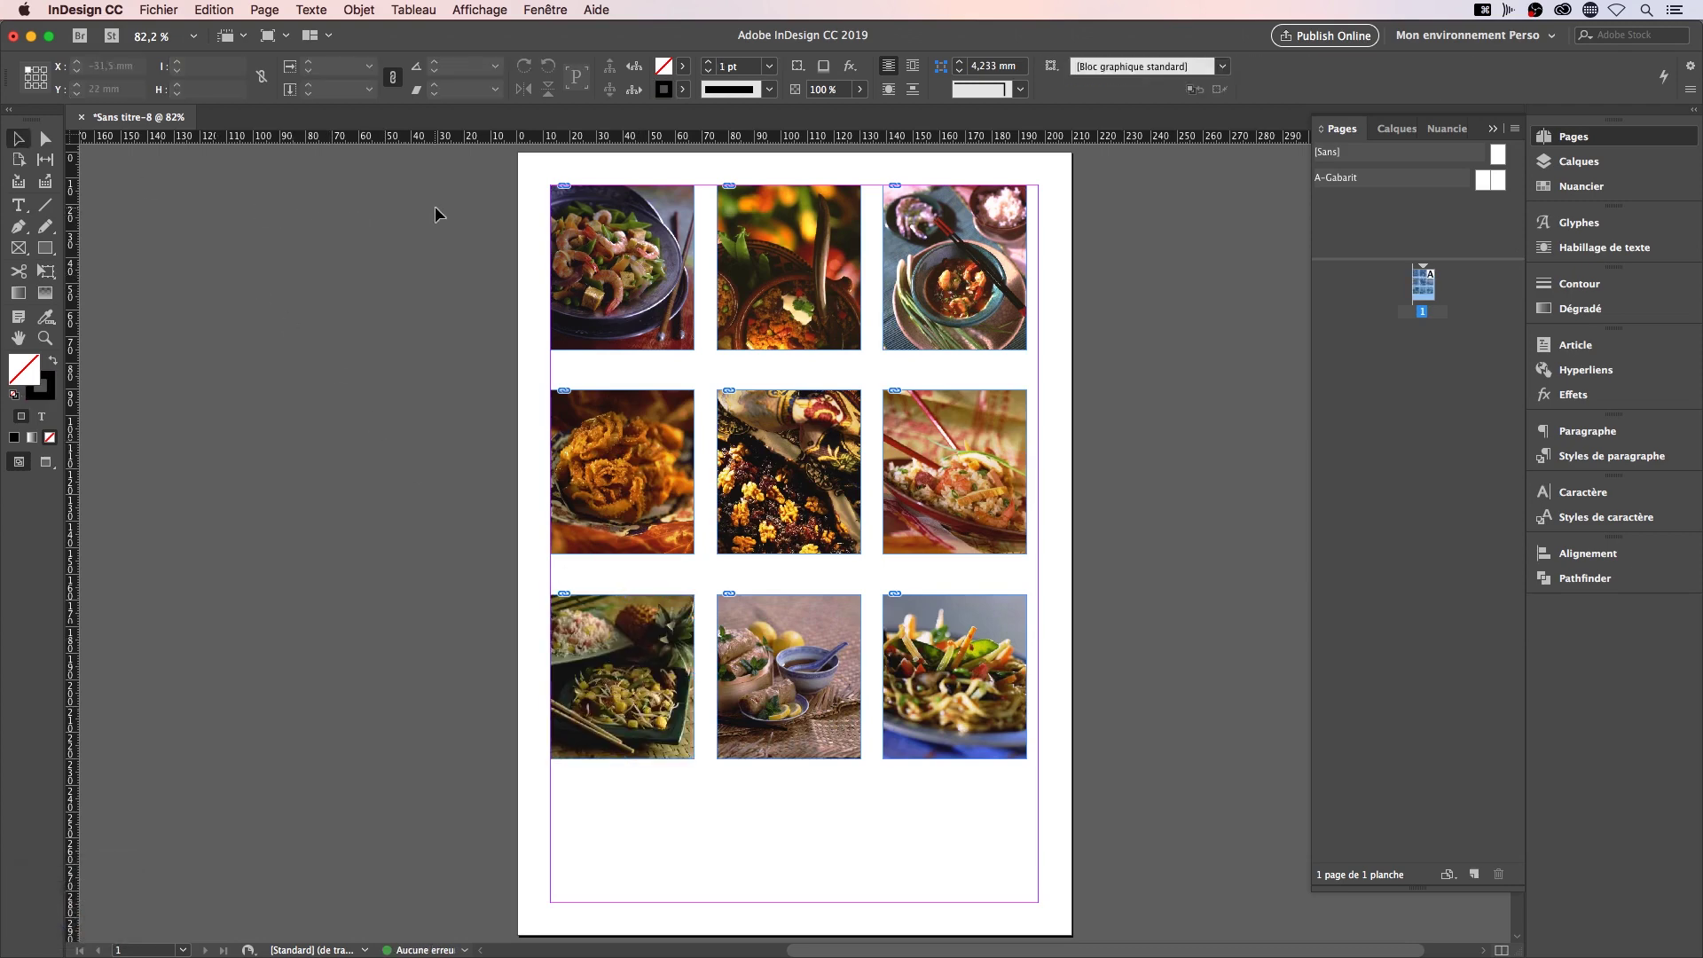
{"action": "left_click_drag", "start_coordinate": [458, 178], "coordinate": [1128, 807]}
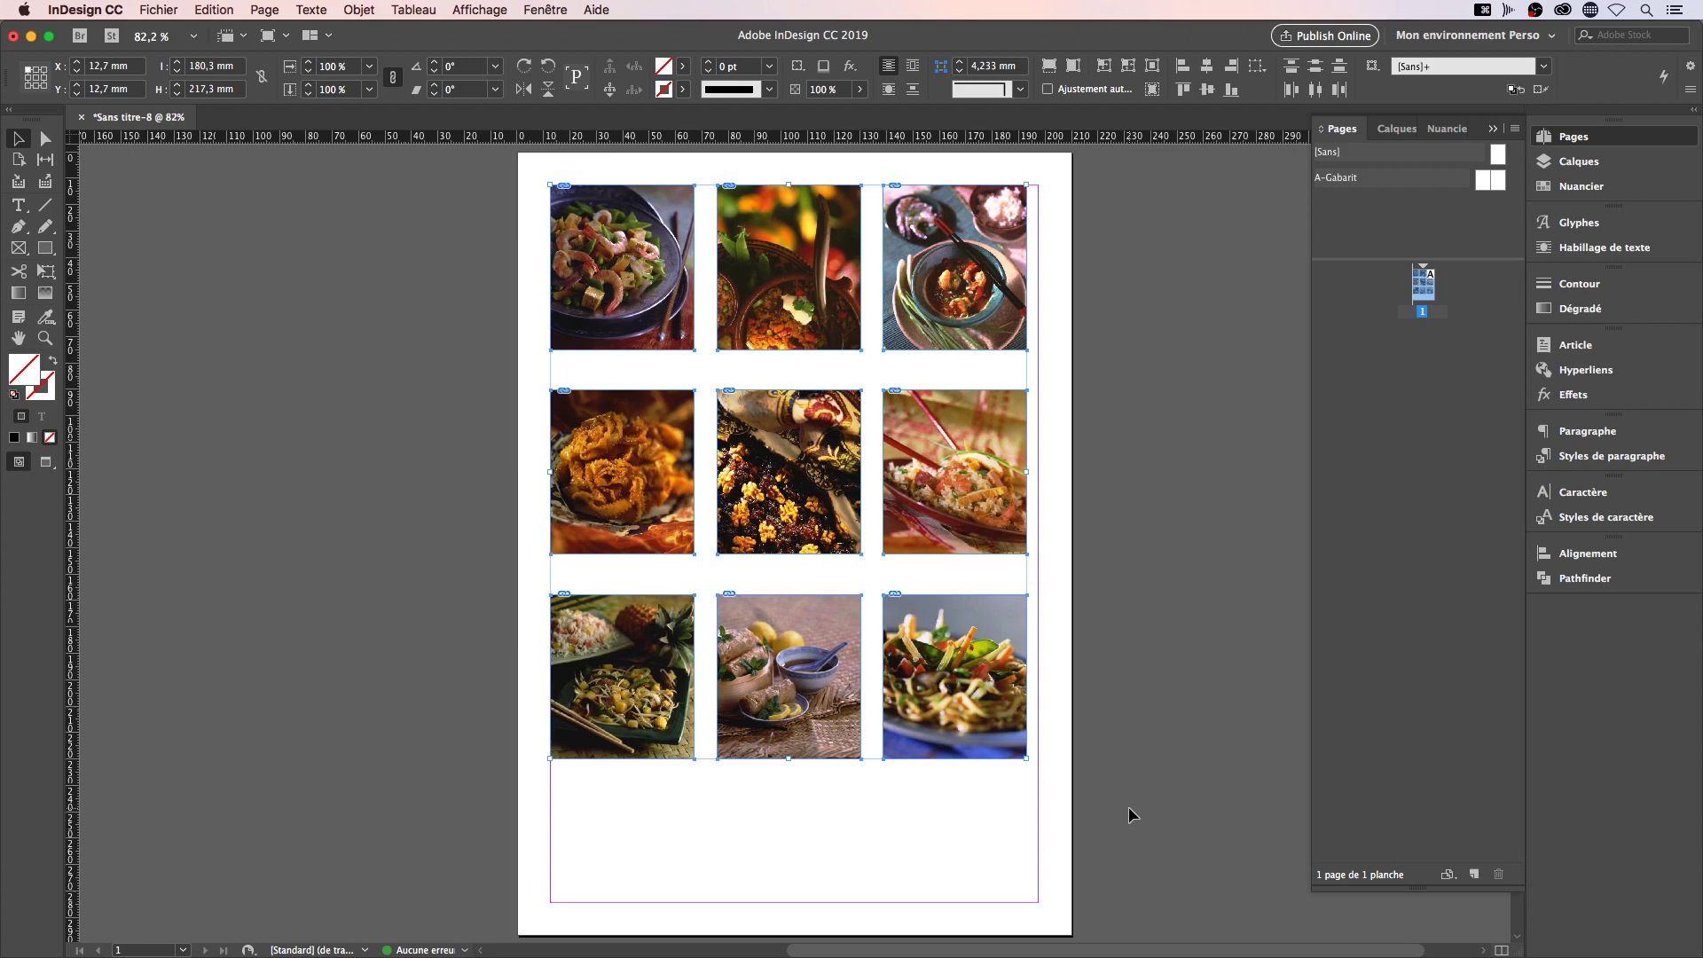
{"action": "key", "text": "alt+shift+super+c"}
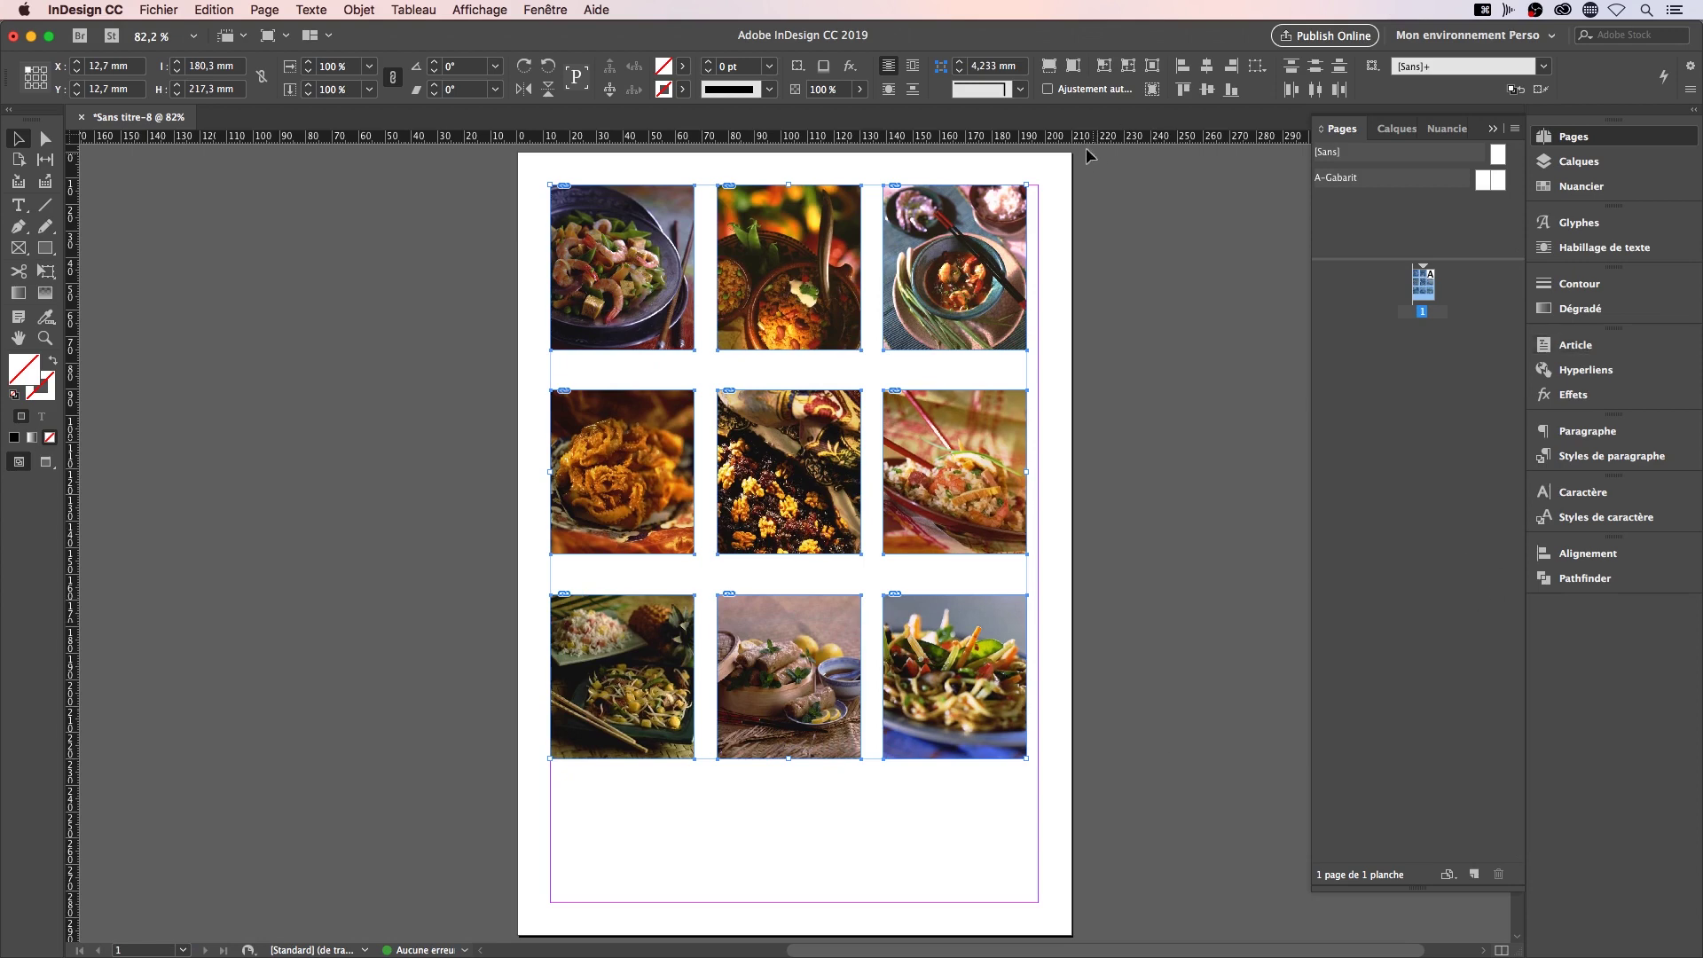
{"action": "left_click", "coordinate": [1048, 90]}
Try shifting the row and column gutters between the photos with the Gap tool, and undo both moves
{"action": "left_click", "coordinate": [45, 162]}
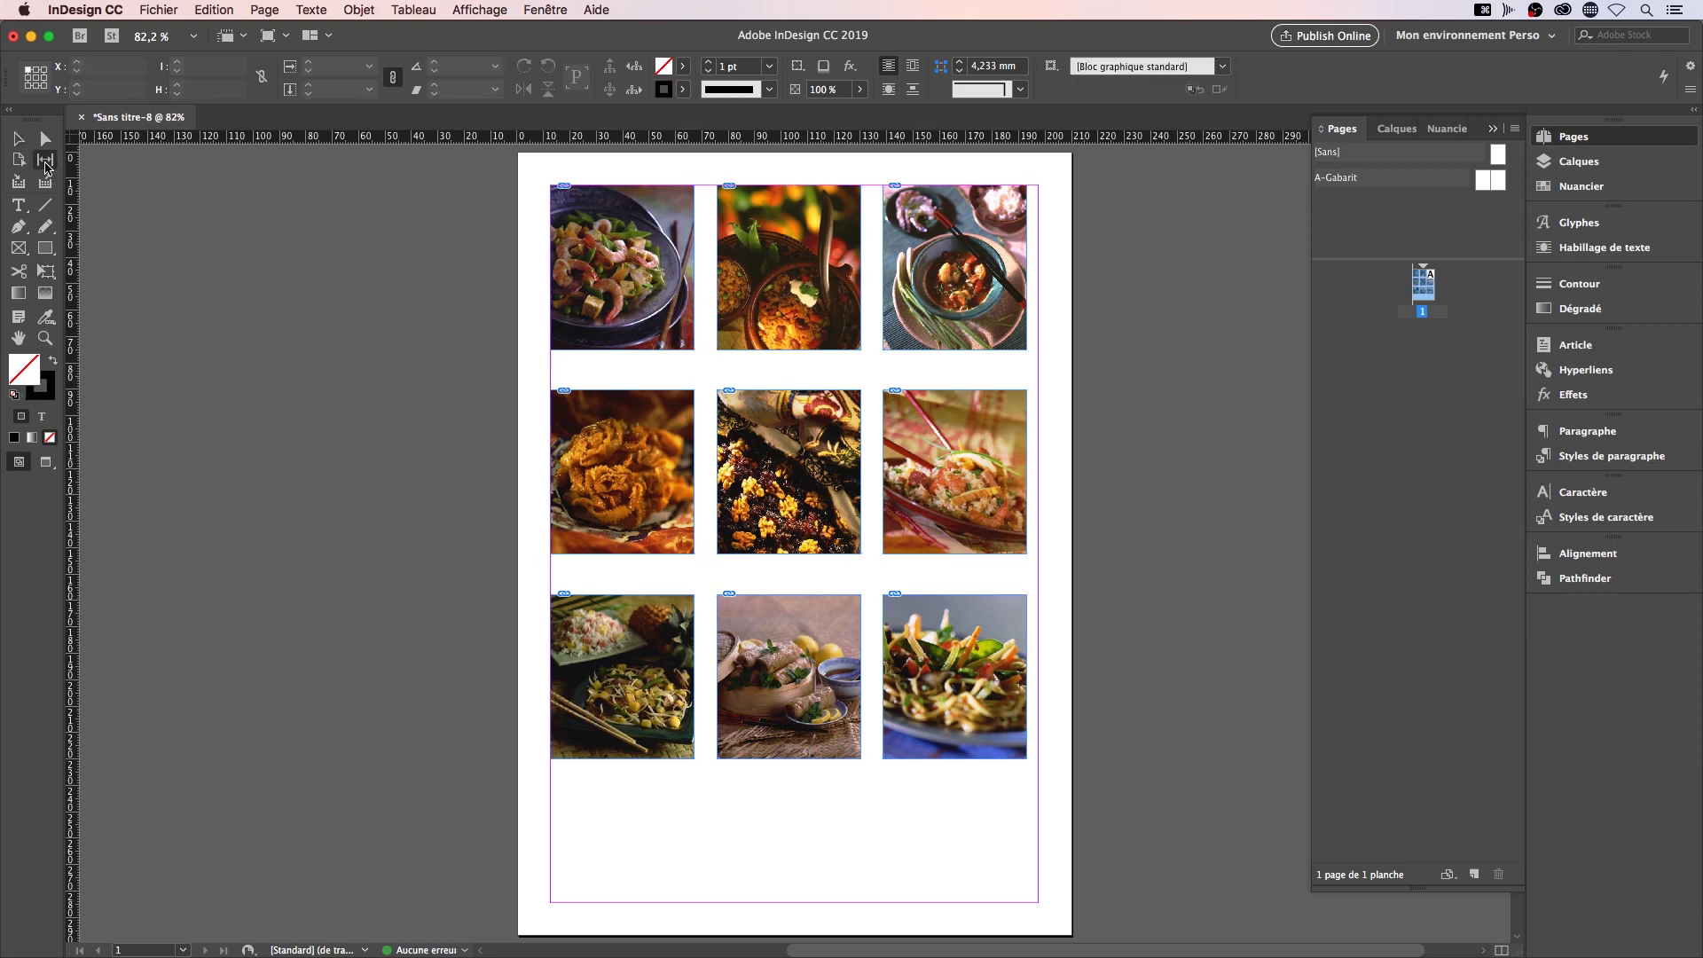
{"action": "mouse_move", "coordinate": [754, 371]}
{"action": "left_mouse_down"}
{"action": "mouse_move", "coordinate": [753, 390]}
{"action": "mouse_move", "coordinate": [749, 301]}
{"action": "mouse_move", "coordinate": [772, 451]}
{"action": "mouse_move", "coordinate": [764, 284]}
{"action": "mouse_move", "coordinate": [776, 371]}
{"action": "left_mouse_up"}
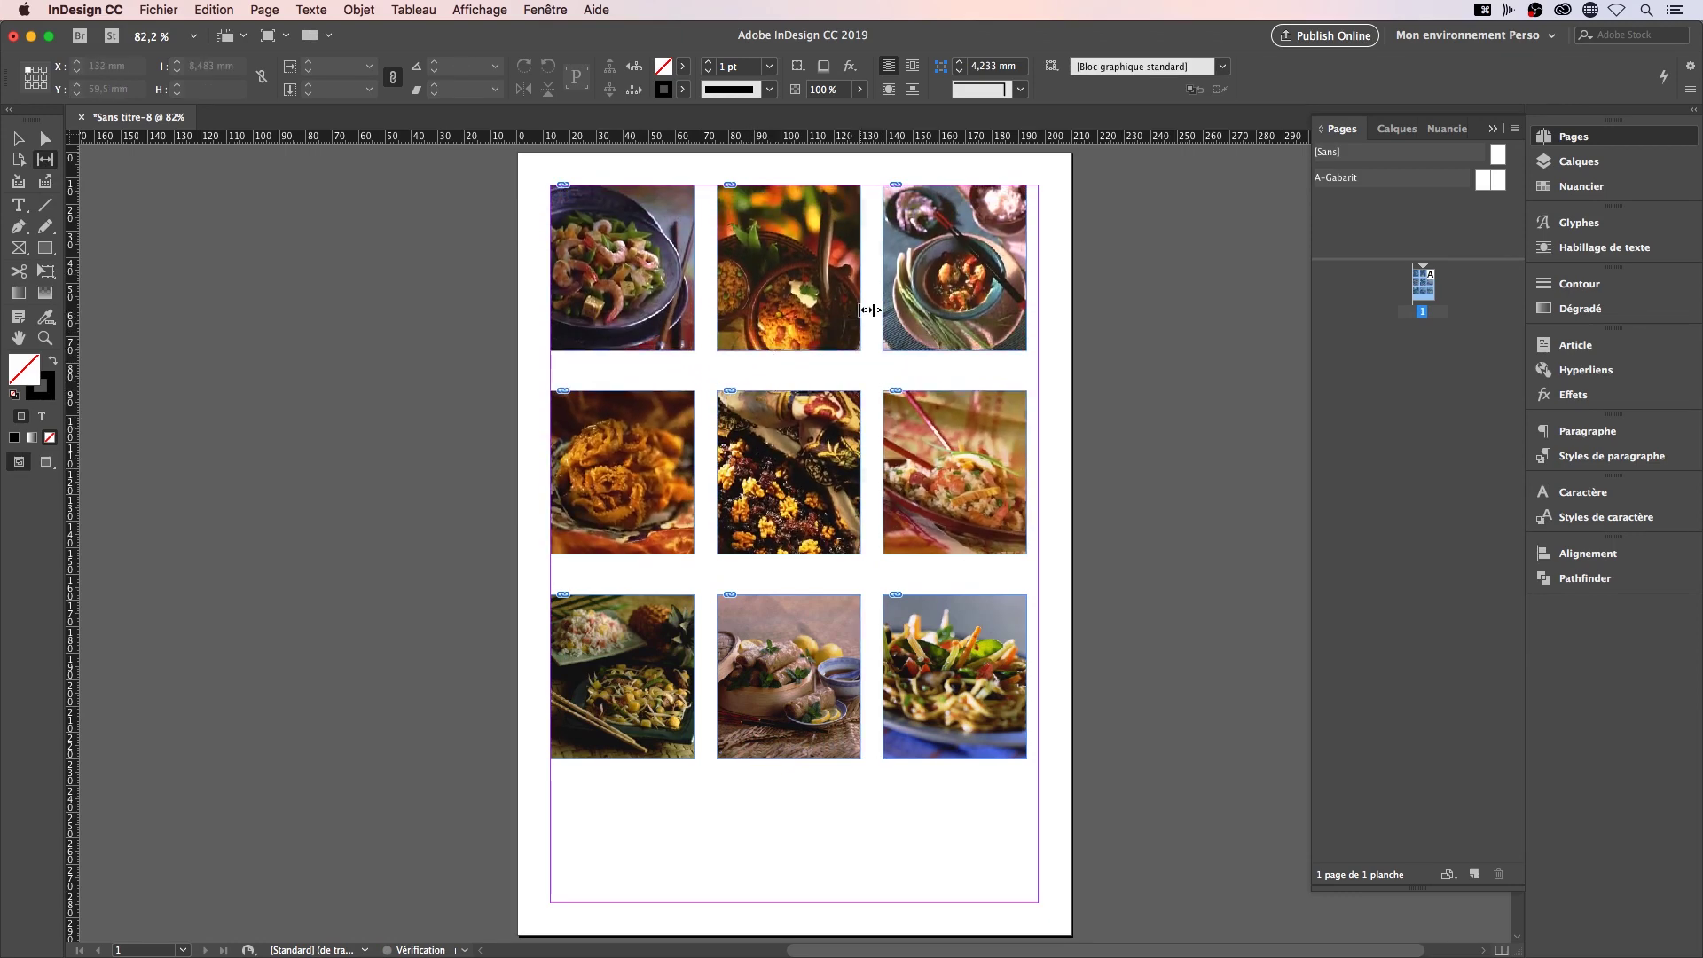
{"action": "mouse_move", "coordinate": [872, 310]}
{"action": "left_mouse_down"}
{"action": "mouse_move", "coordinate": [829, 310]}
{"action": "mouse_move", "coordinate": [857, 310]}
{"action": "left_mouse_up"}
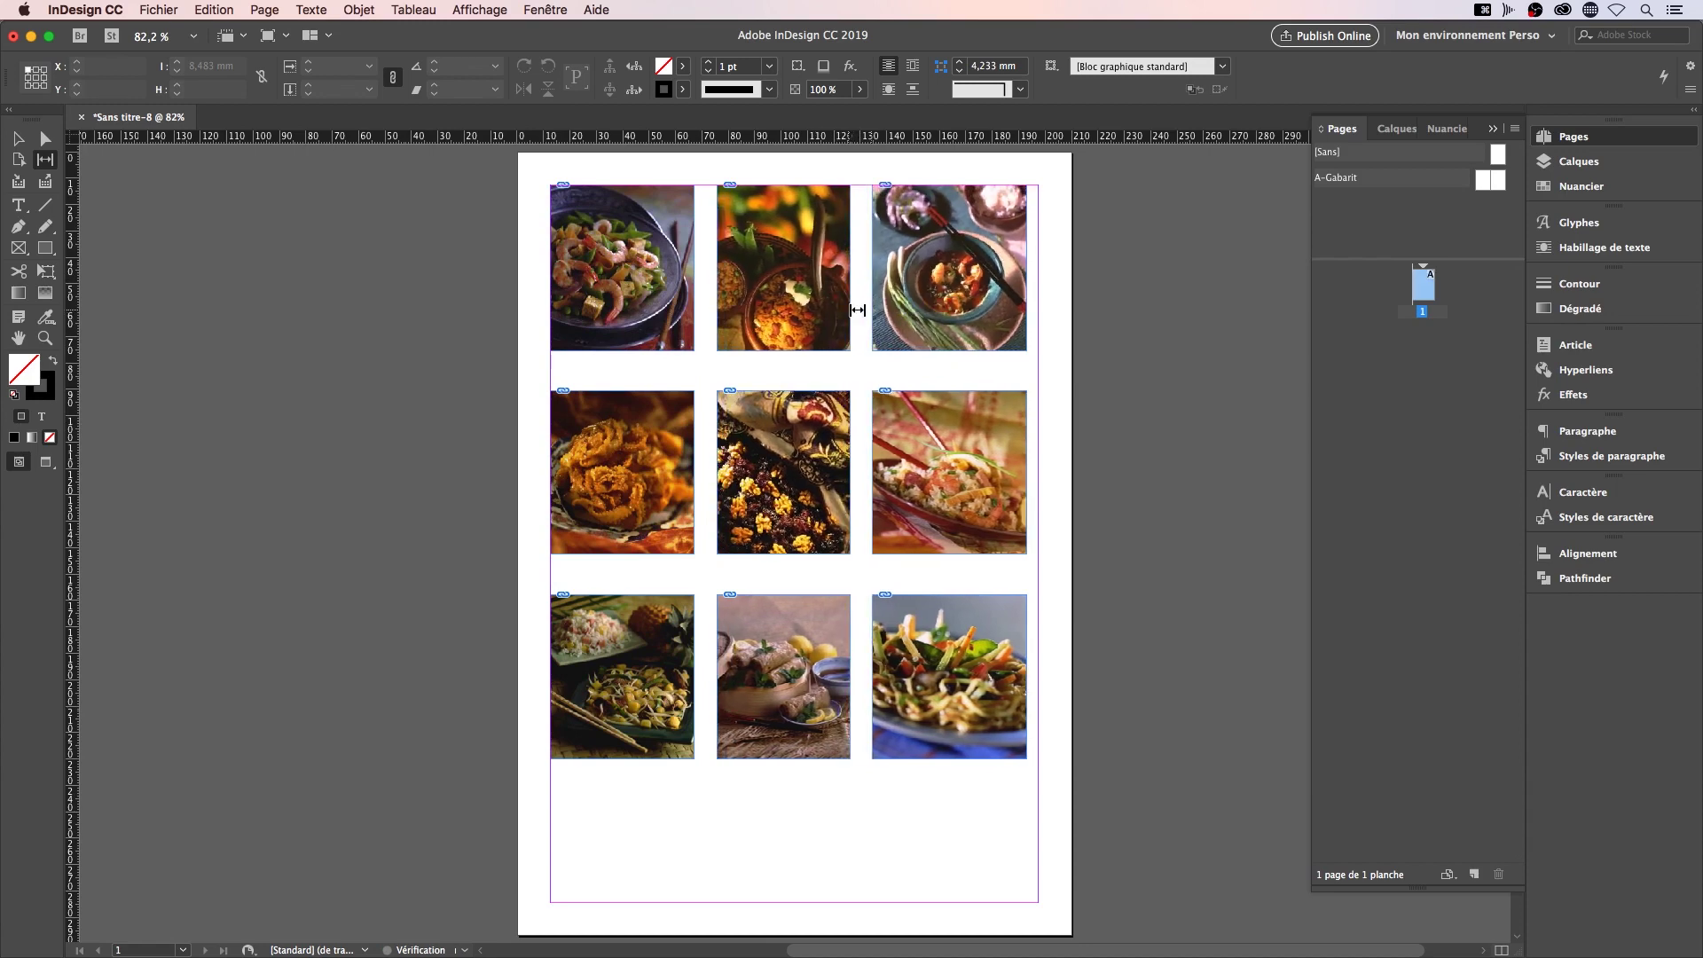
{"action": "key", "text": "super+z"}
{"action": "key", "text": "super+z"}
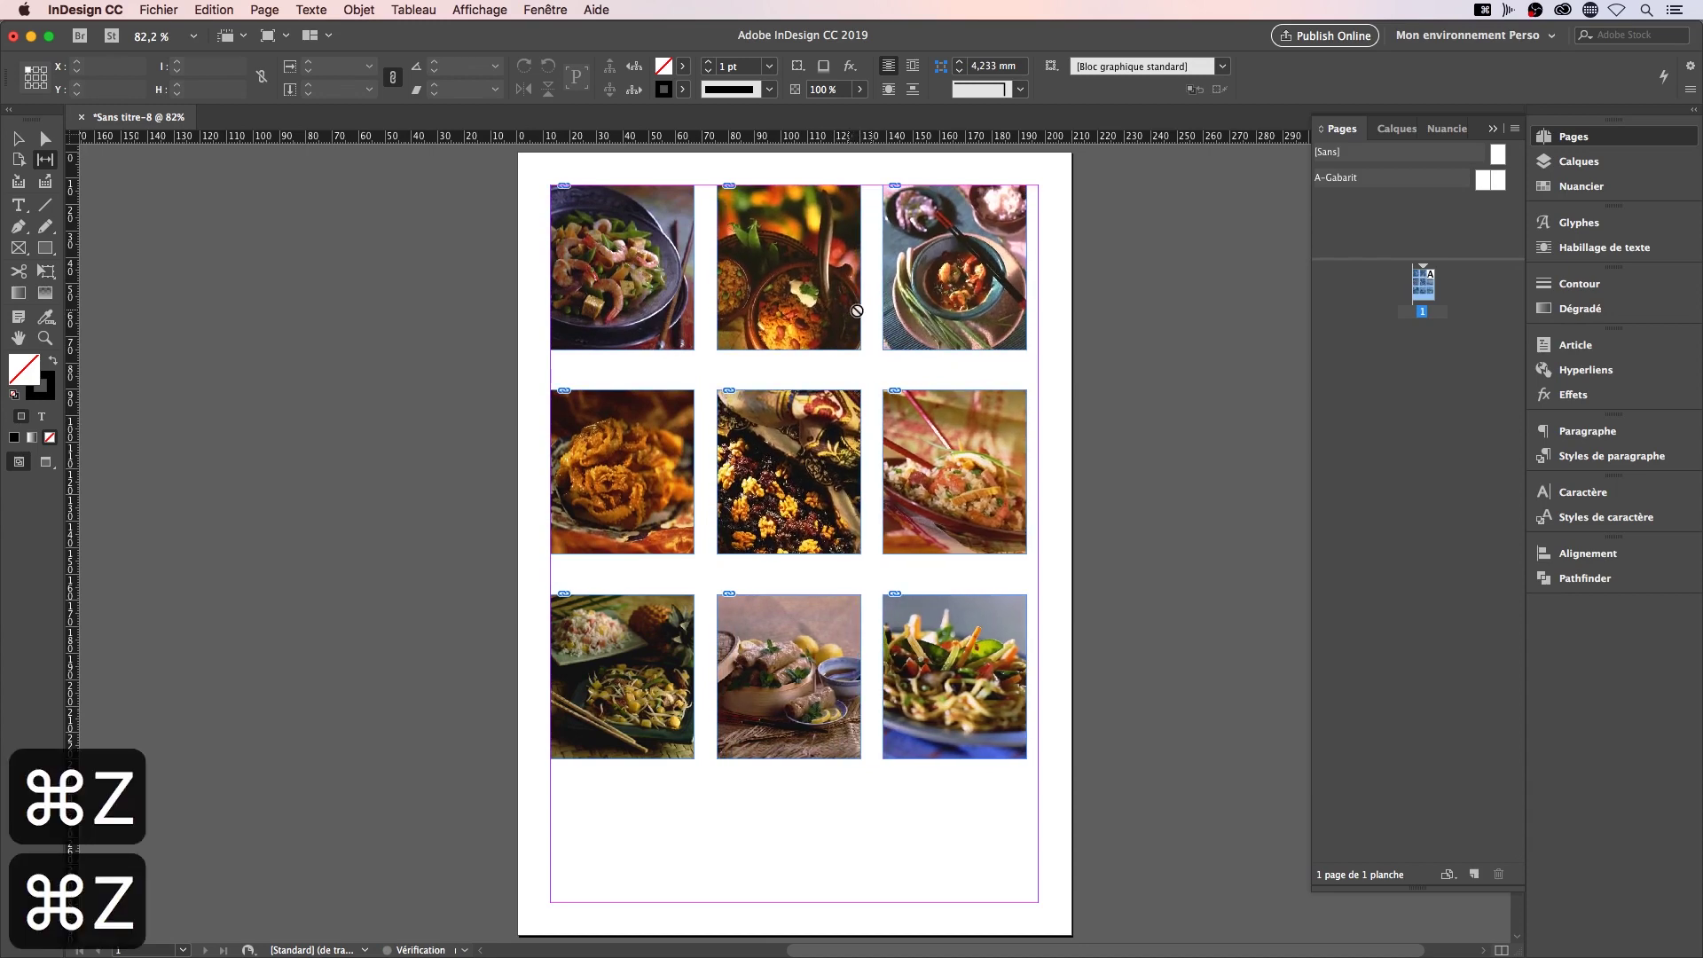
Select all nine photos and open the caption format settings (Format des légendes), moving the dialog clear of the images
{"action": "left_click", "coordinate": [18, 138]}
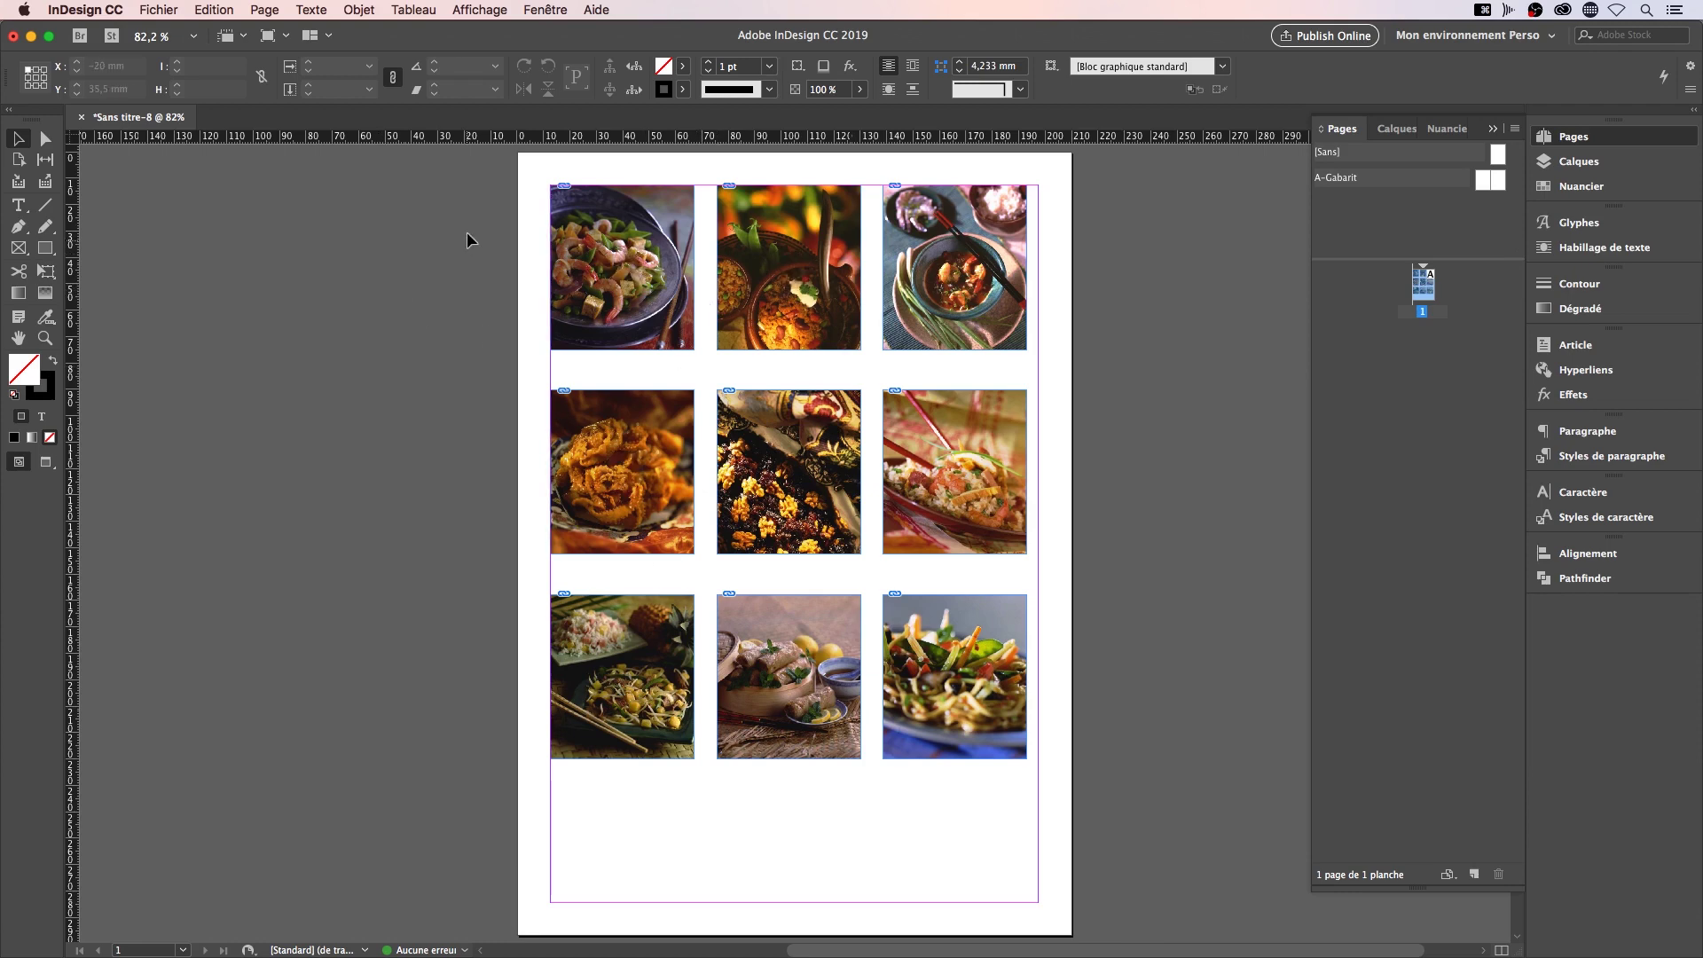
{"action": "left_click_drag", "start_coordinate": [466, 231], "coordinate": [1157, 812]}
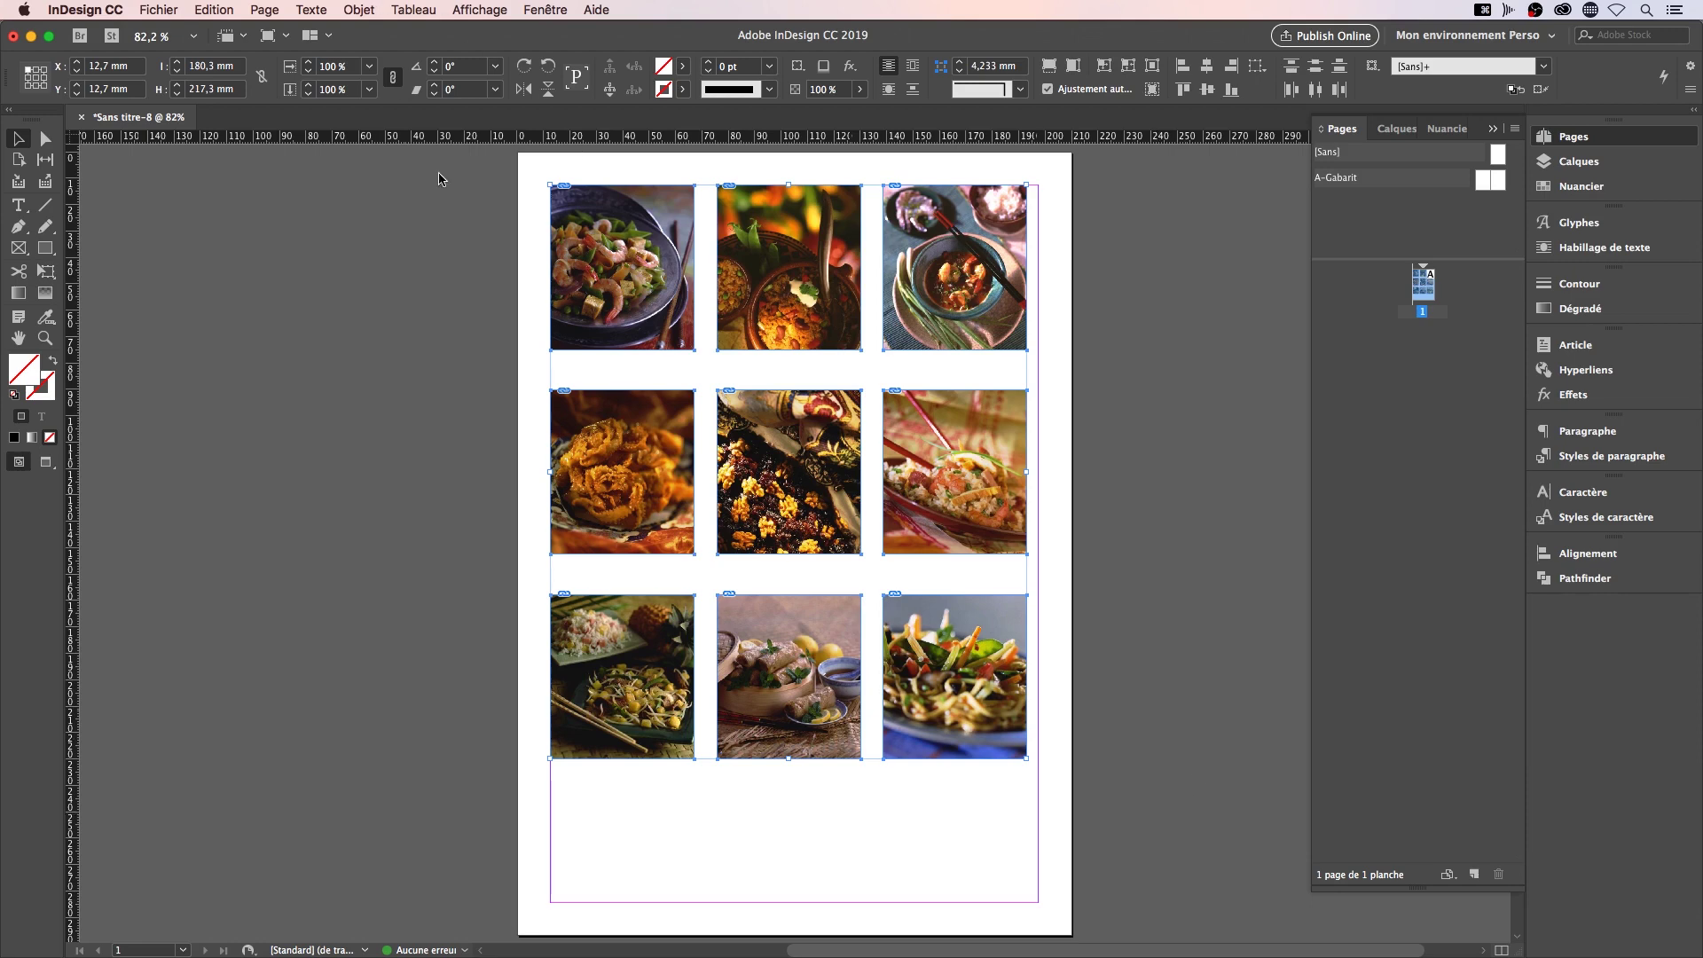
{"action": "left_click", "coordinate": [312, 10]}
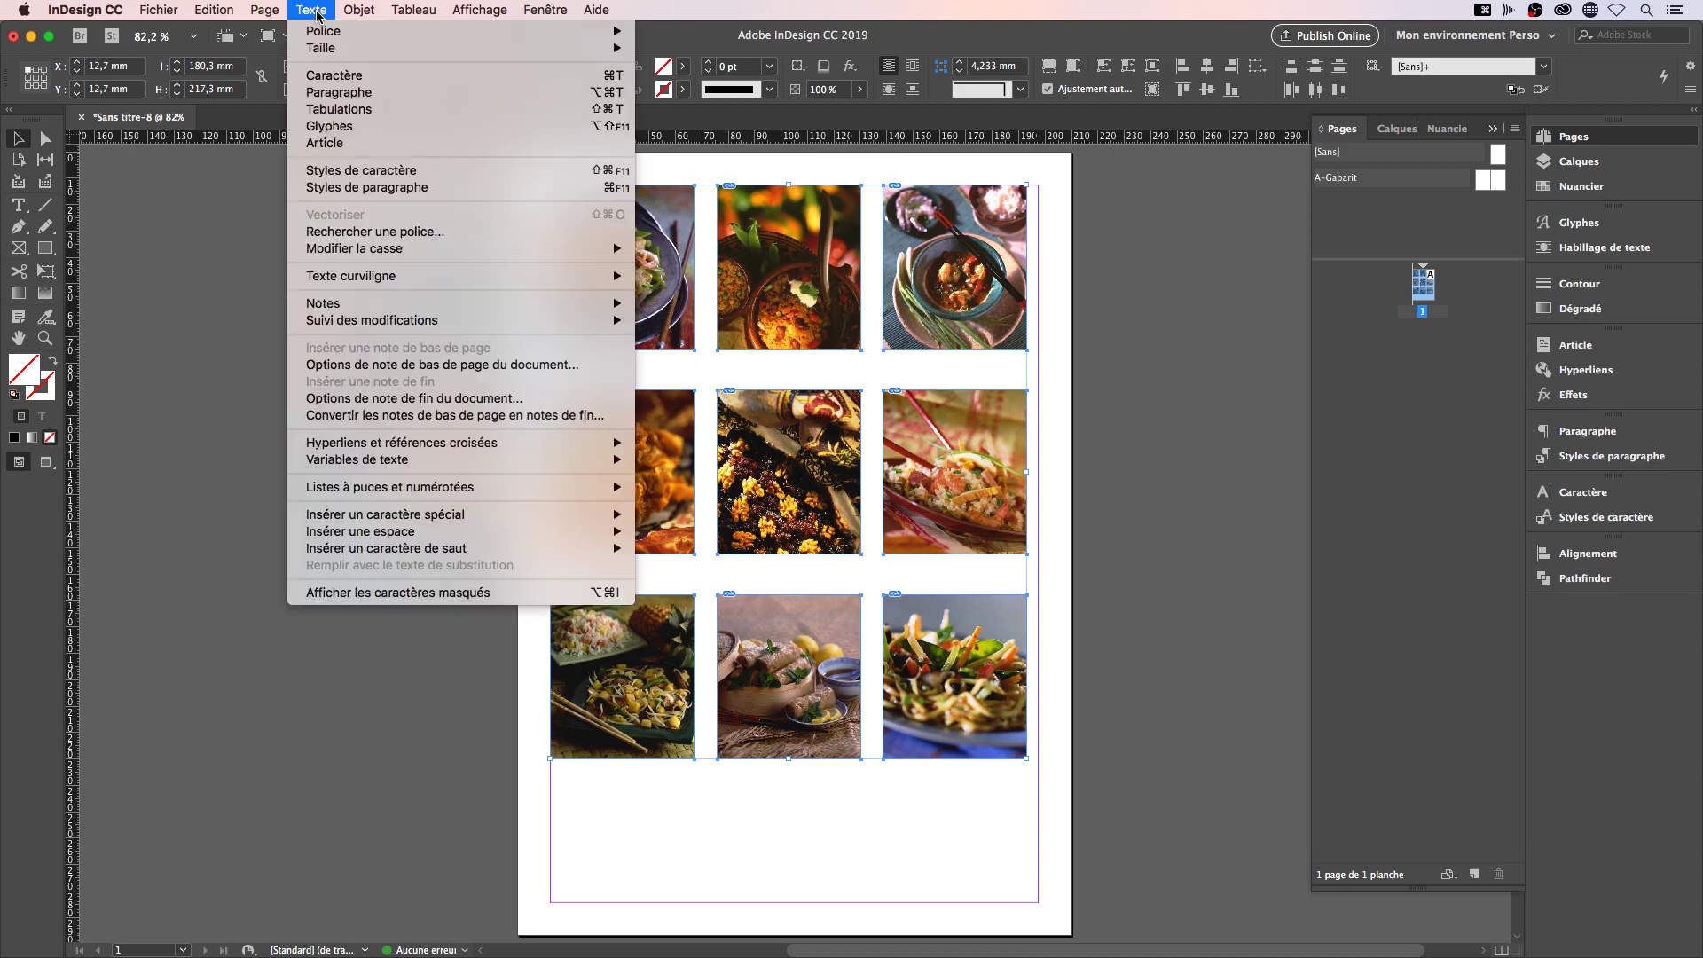
{"action": "mouse_move", "coordinate": [202, 10]}
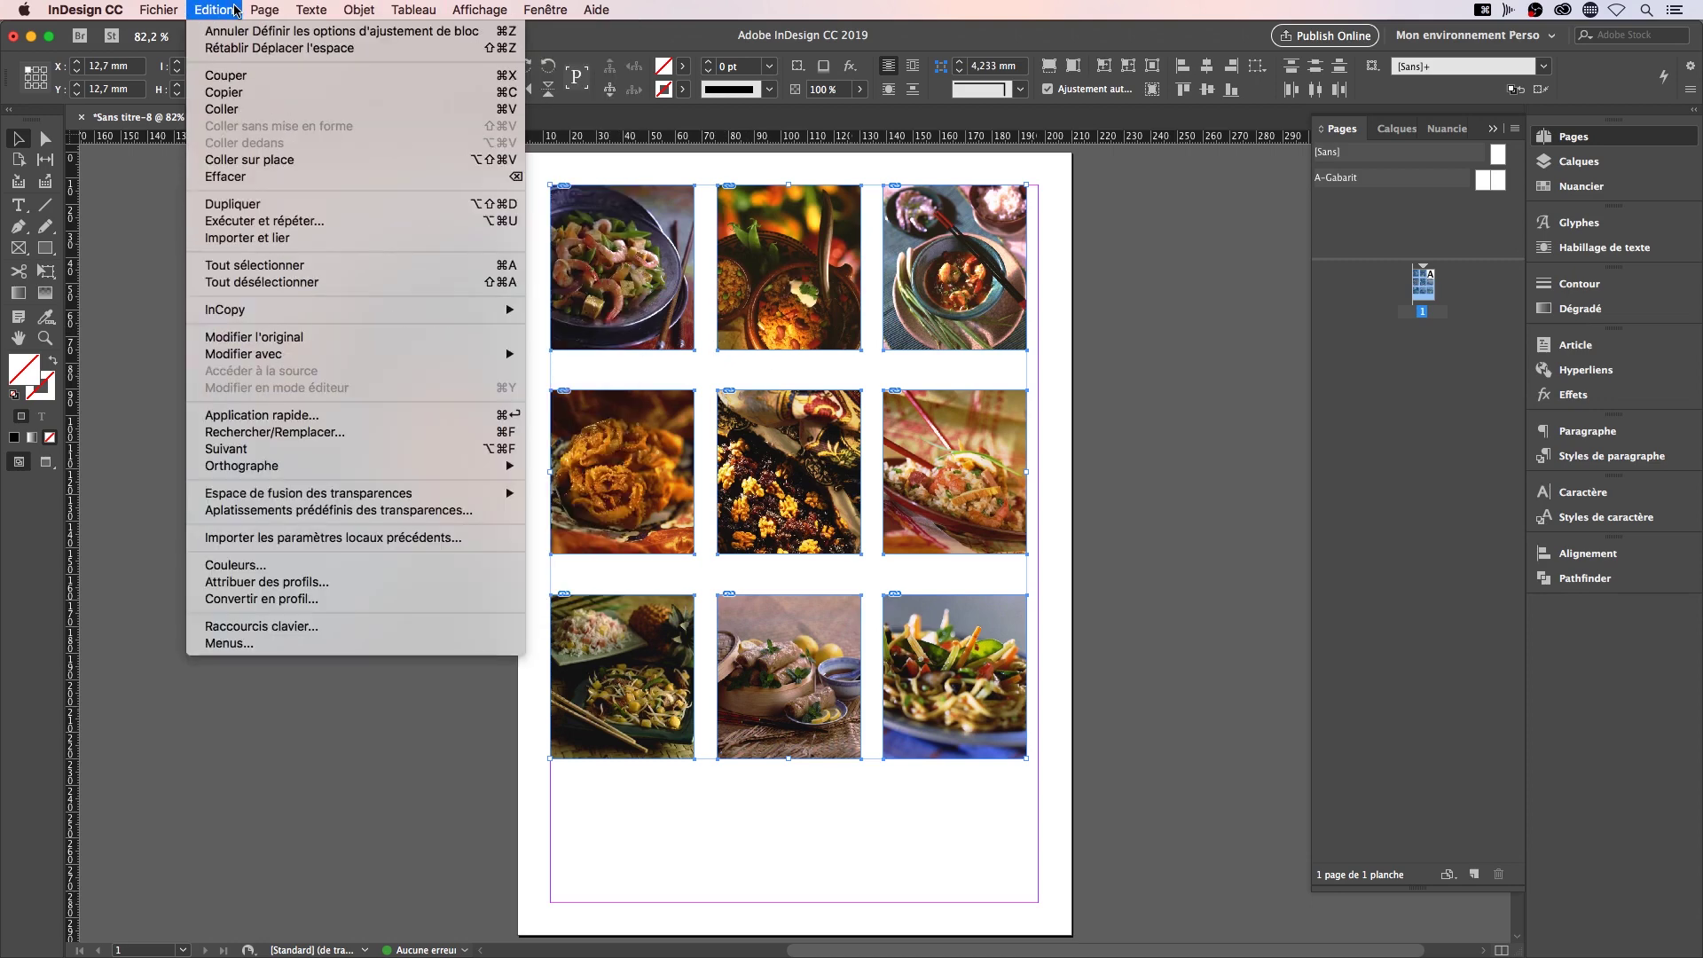
{"action": "mouse_move", "coordinate": [344, 6]}
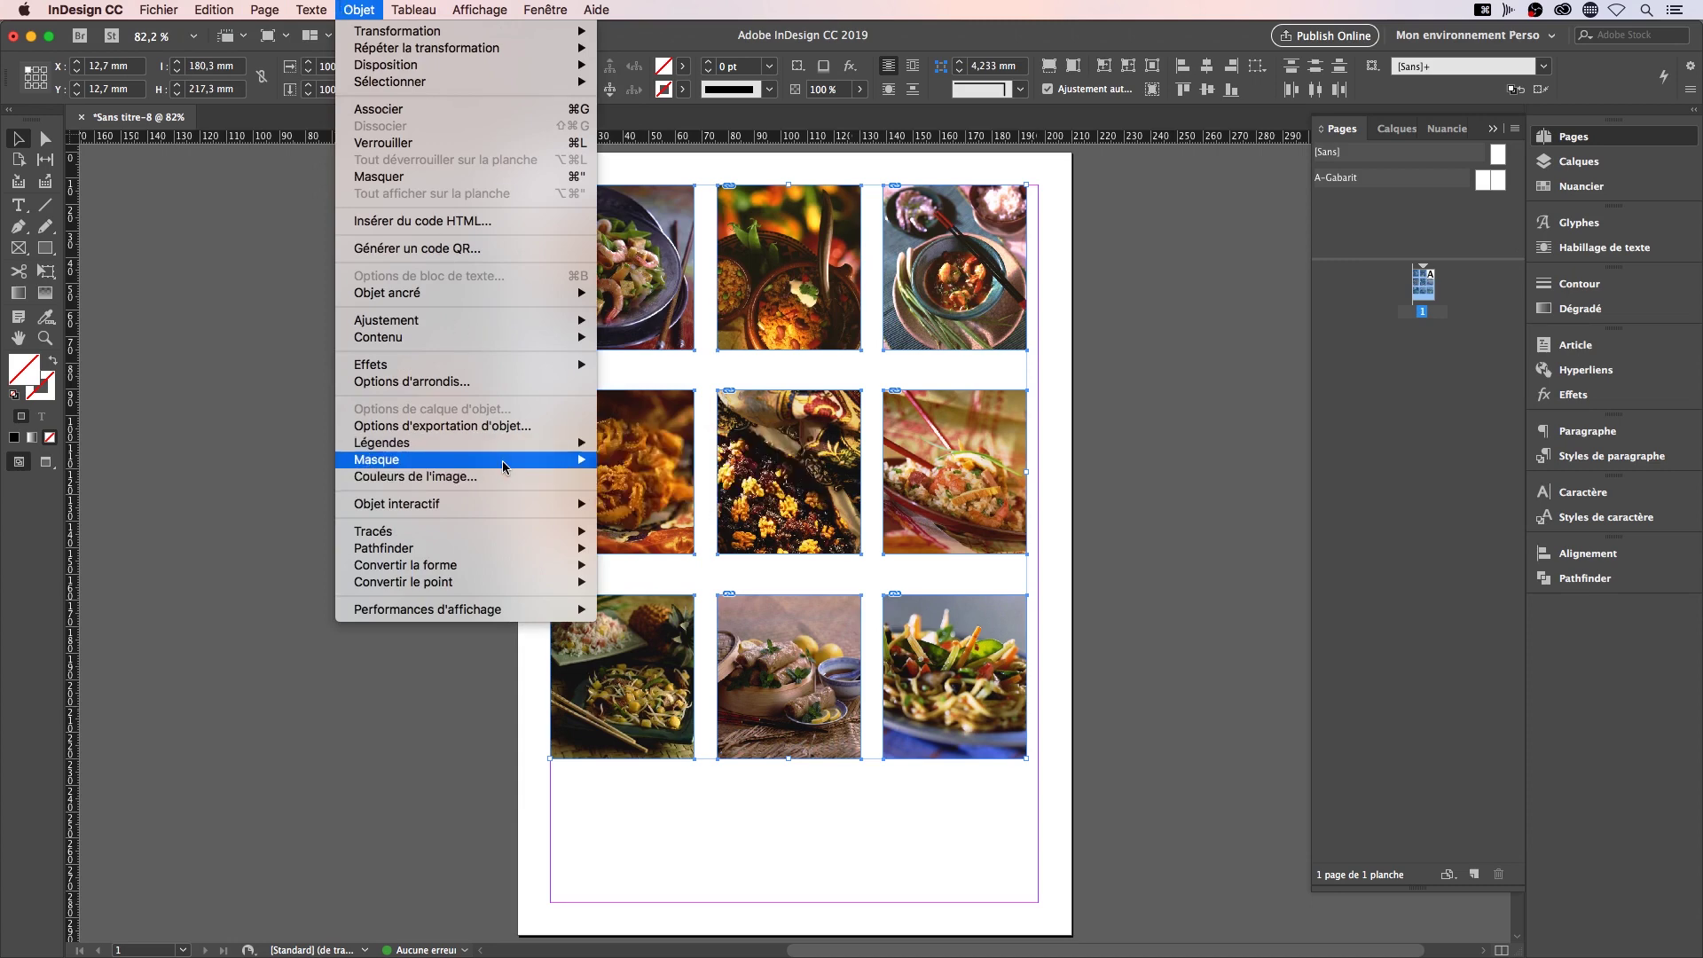
{"action": "mouse_move", "coordinate": [502, 451]}
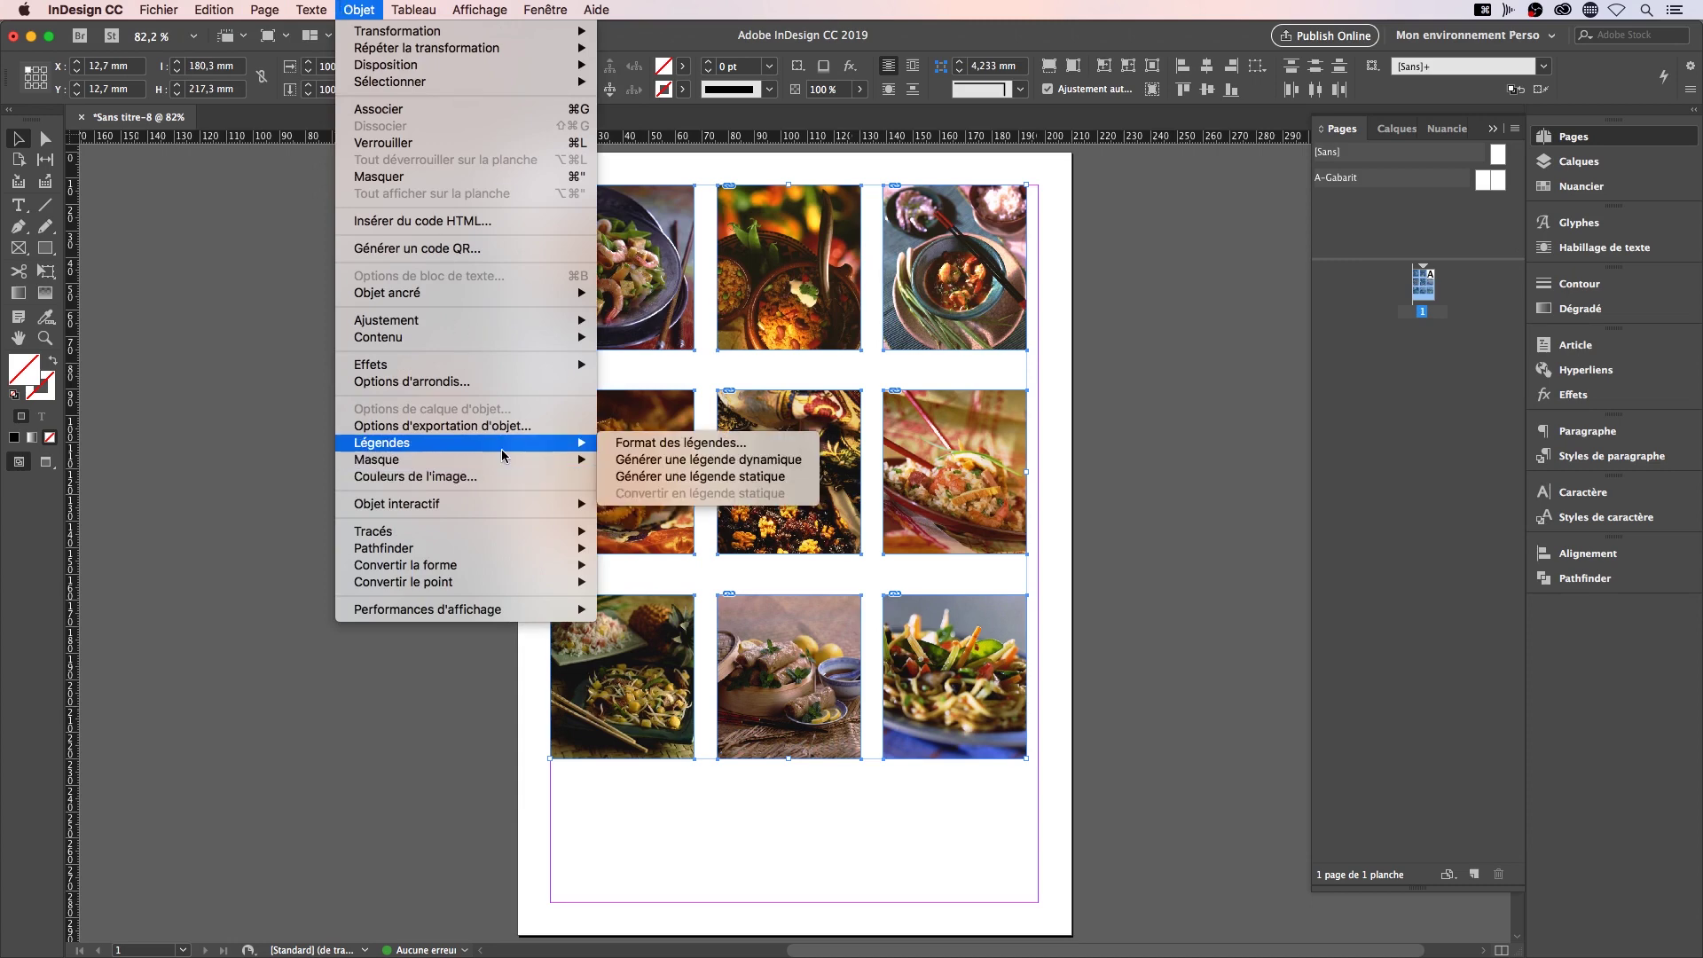
{"action": "left_click", "coordinate": [786, 450]}
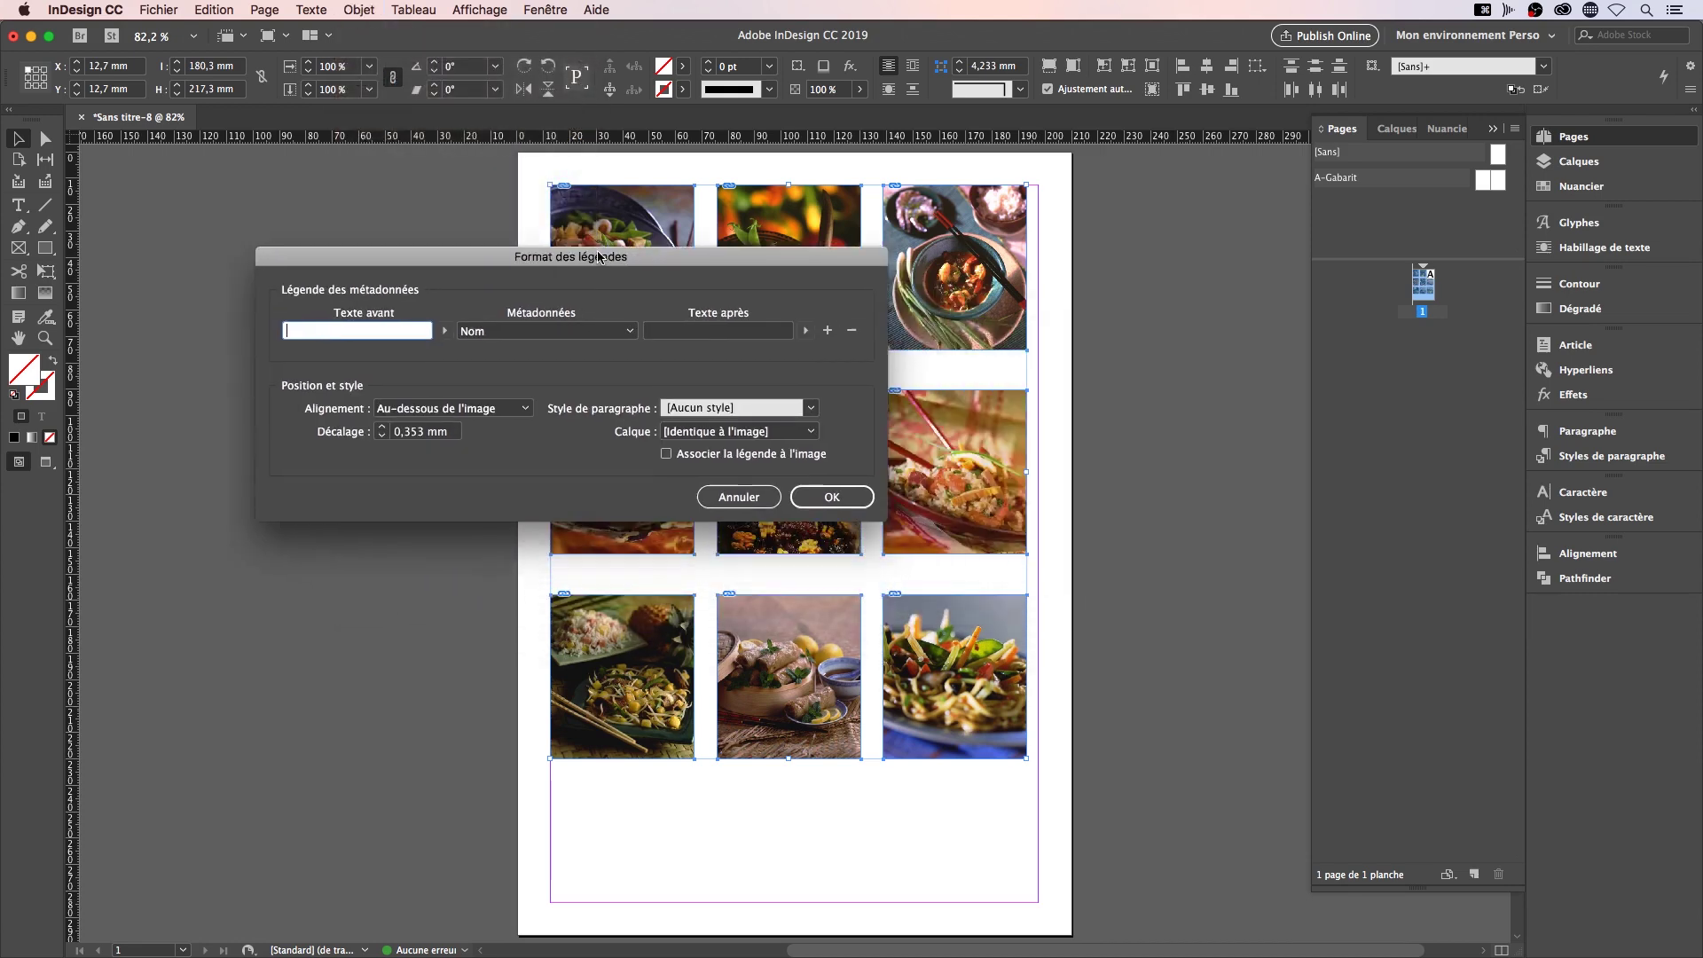
{"action": "left_click_drag", "start_coordinate": [599, 257], "coordinate": [449, 324]}
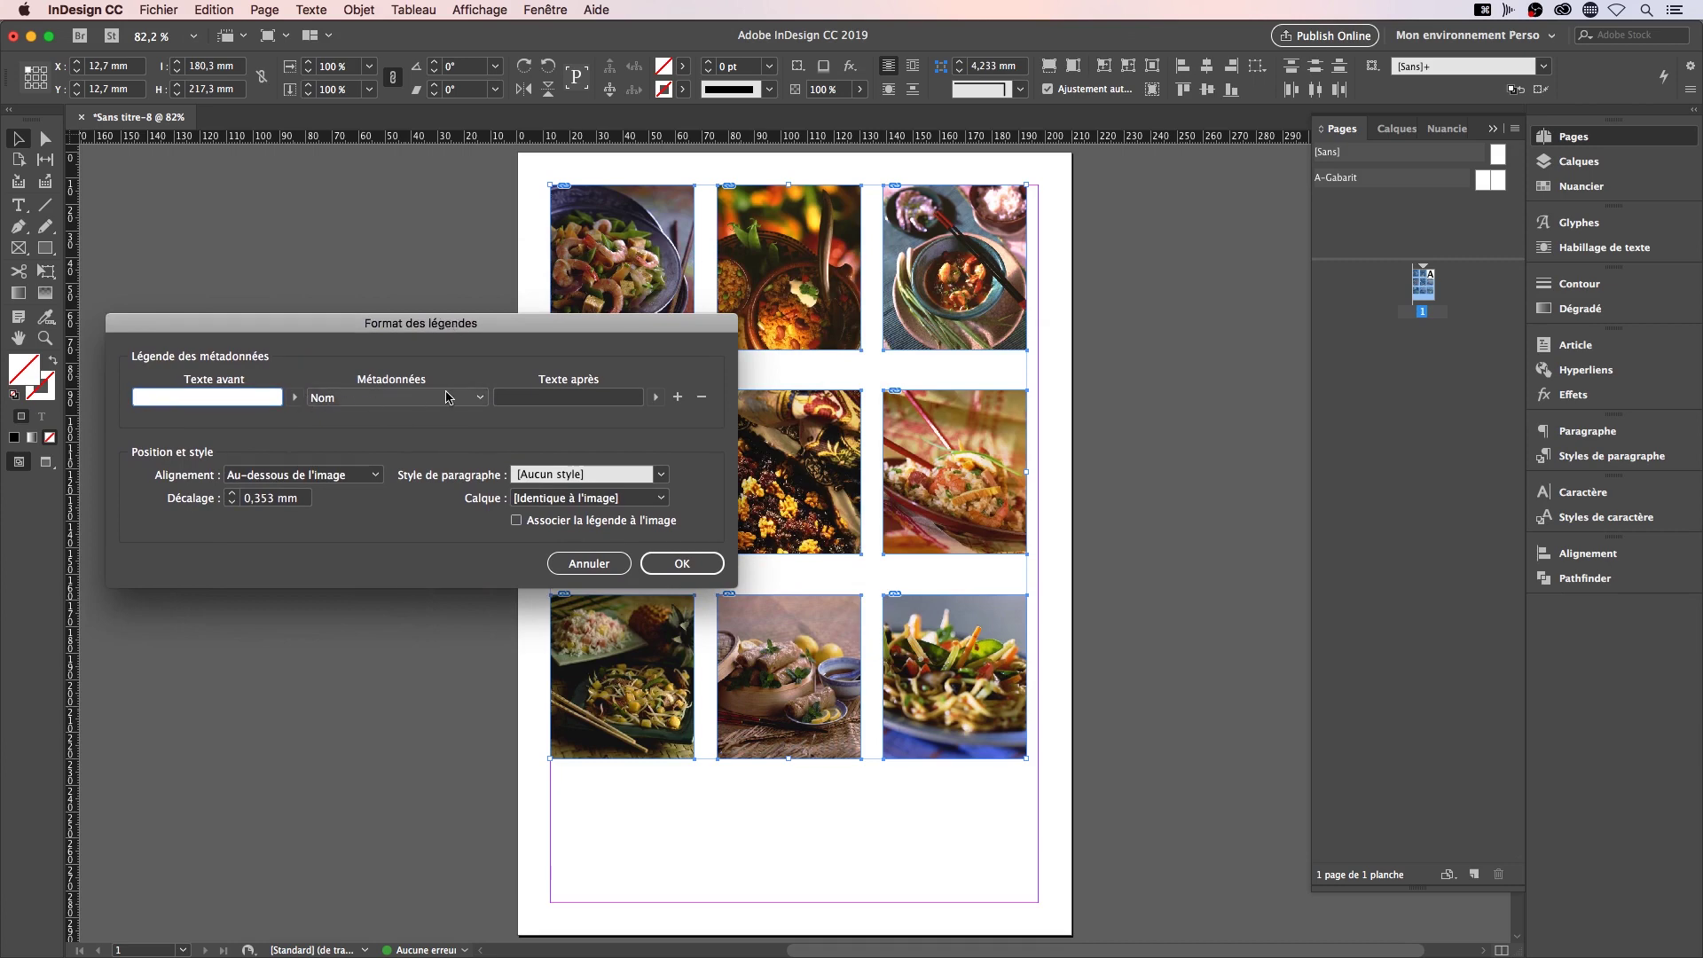
Browse the available metadata fields and set the caption metadata to Description
{"action": "left_click", "coordinate": [479, 401]}
{"action": "scroll", "coordinate": [417, 612], "scroll_direction": "down", "scroll_amount": 2}
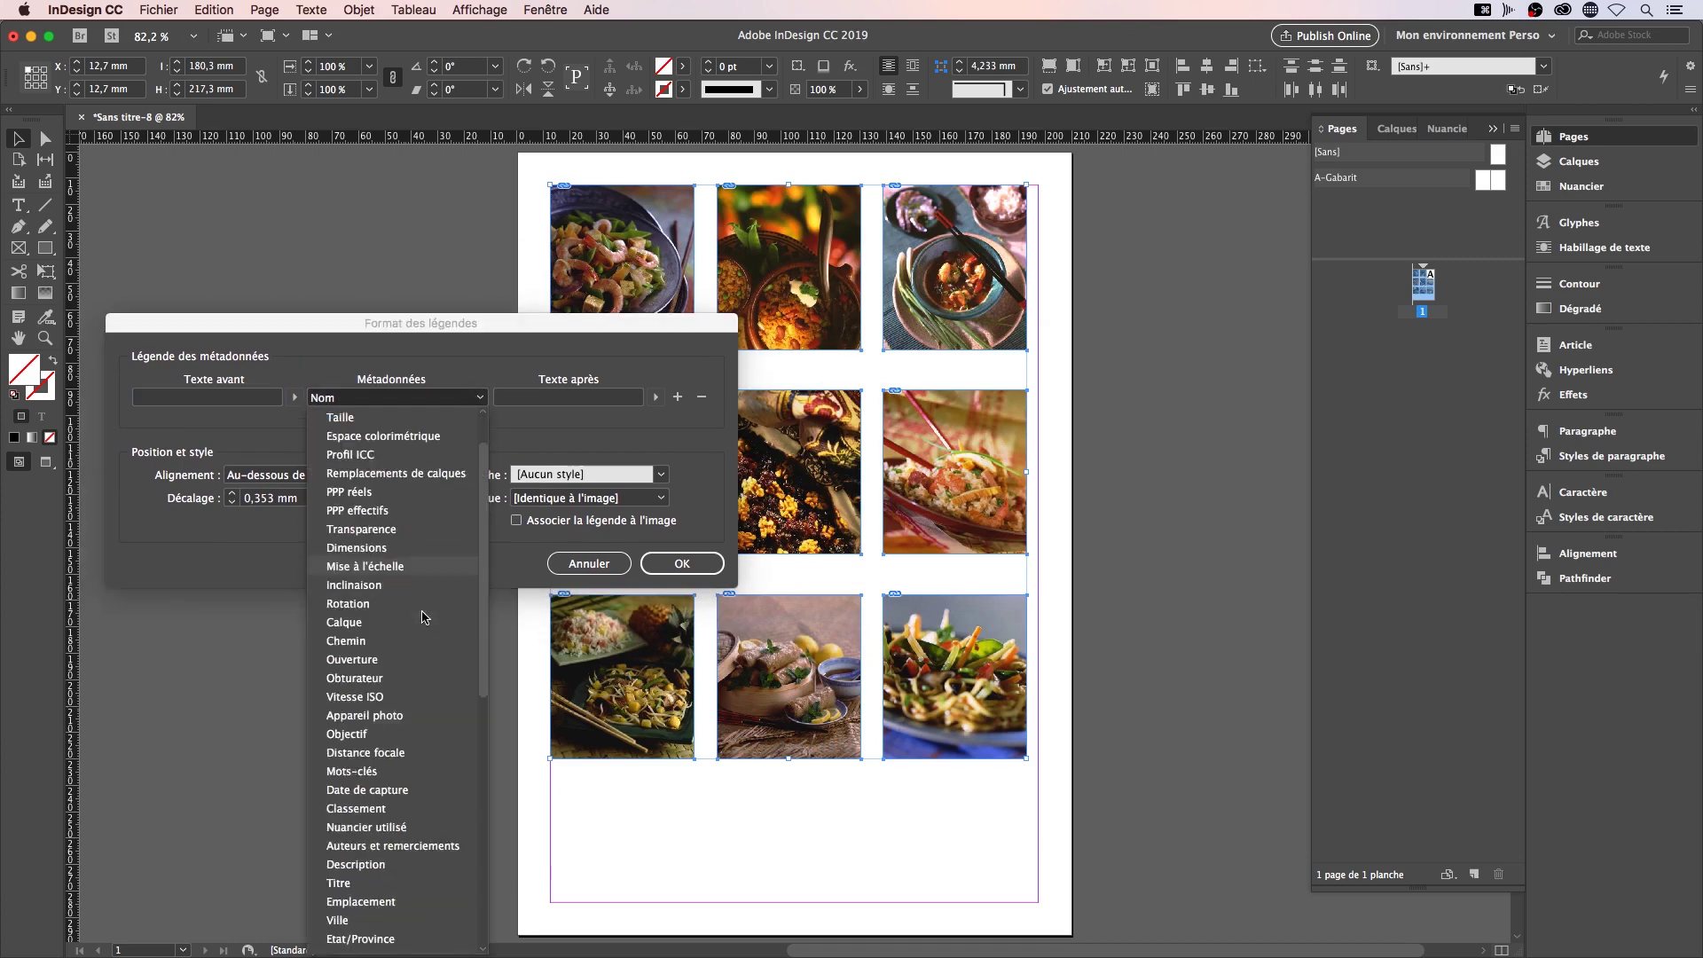
{"action": "scroll", "coordinate": [422, 617], "scroll_direction": "down", "scroll_amount": 2}
{"action": "scroll", "coordinate": [423, 617], "scroll_direction": "up", "scroll_amount": 2}
{"action": "scroll", "coordinate": [422, 617], "scroll_direction": "down", "scroll_amount": 10}
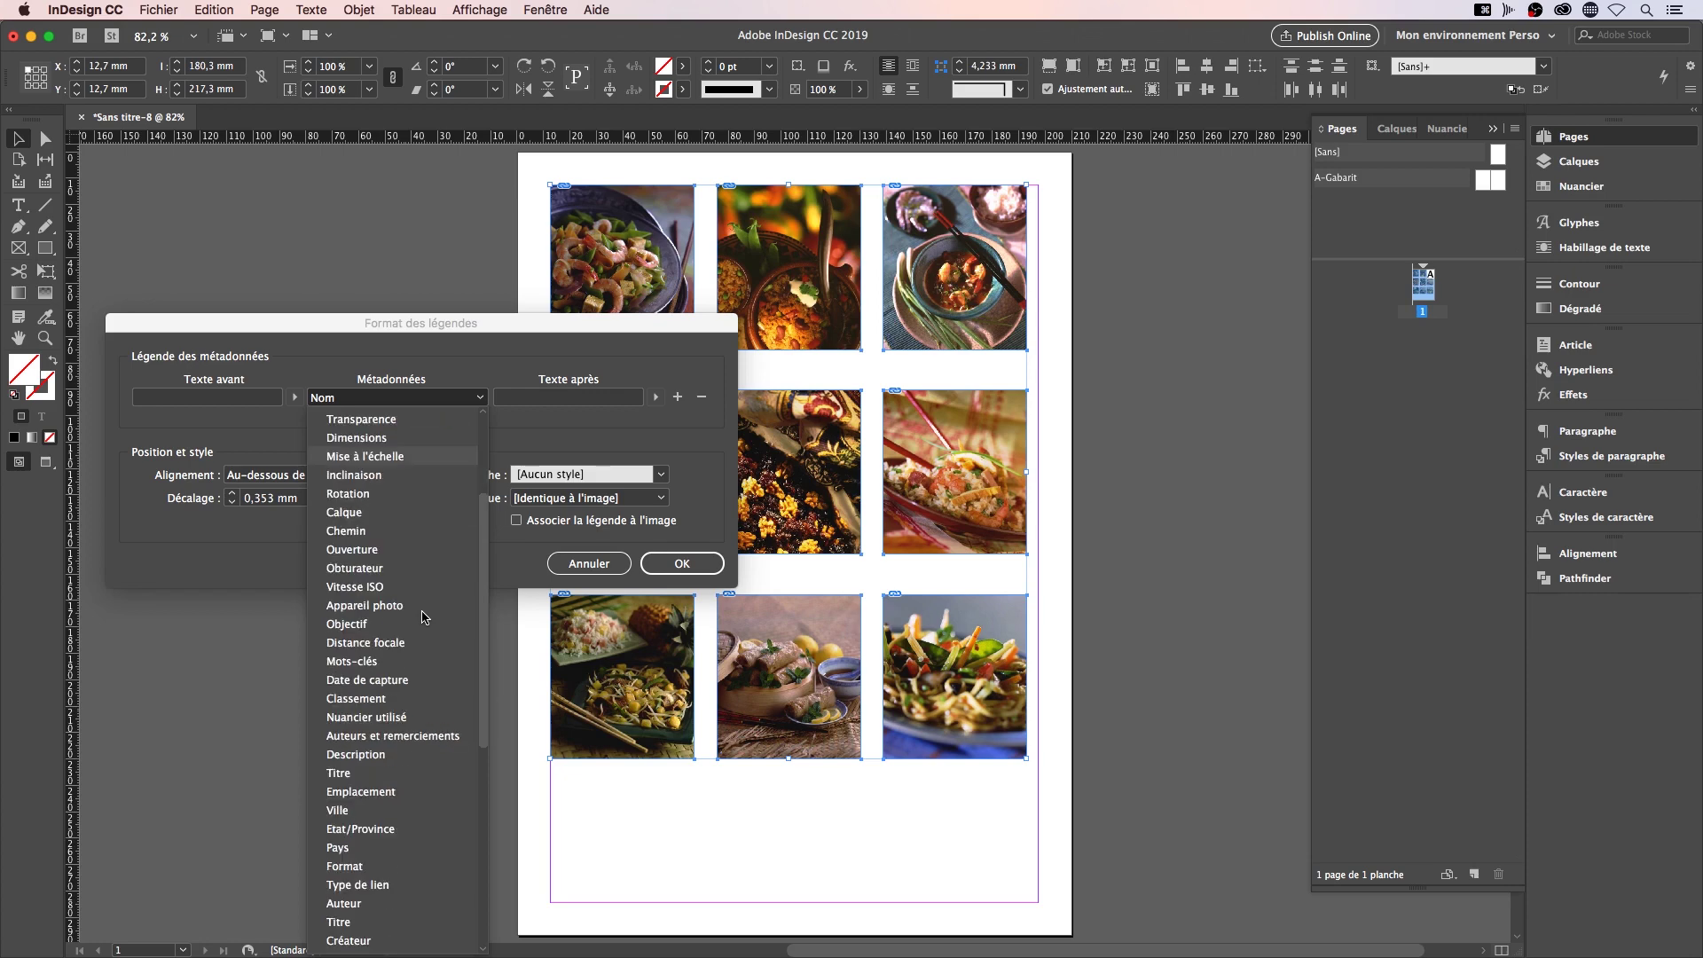
{"action": "scroll", "coordinate": [423, 618], "scroll_direction": "down", "scroll_amount": 5}
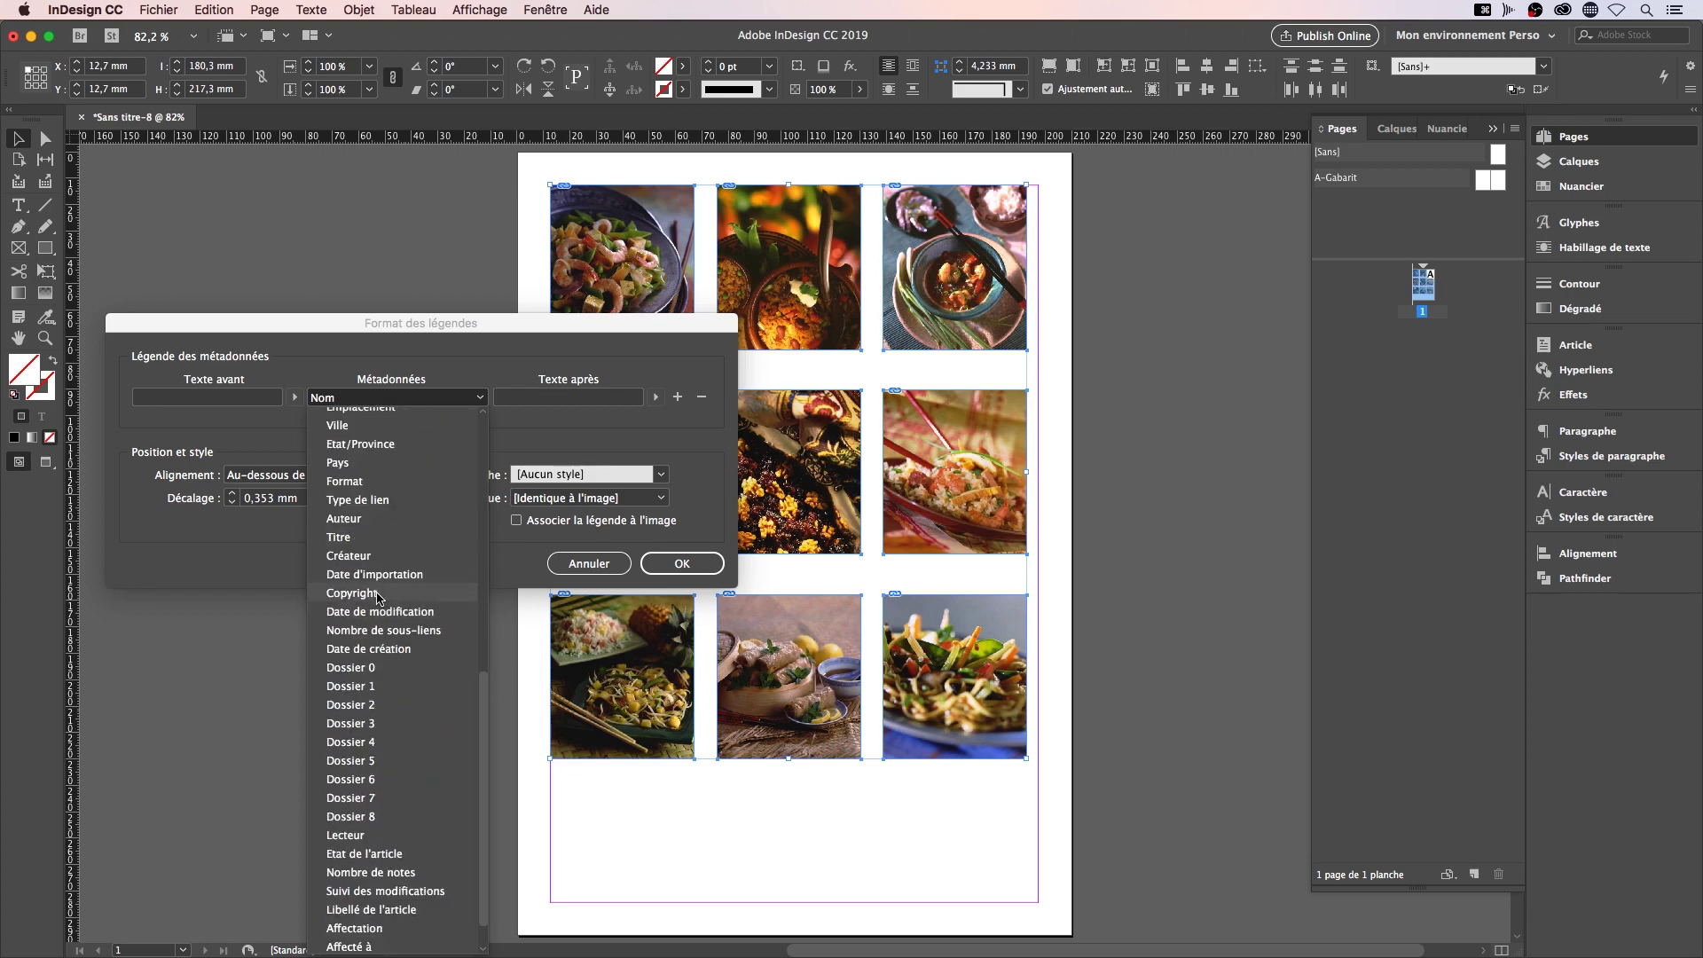
{"action": "scroll", "coordinate": [377, 597], "scroll_direction": "up", "scroll_amount": 5}
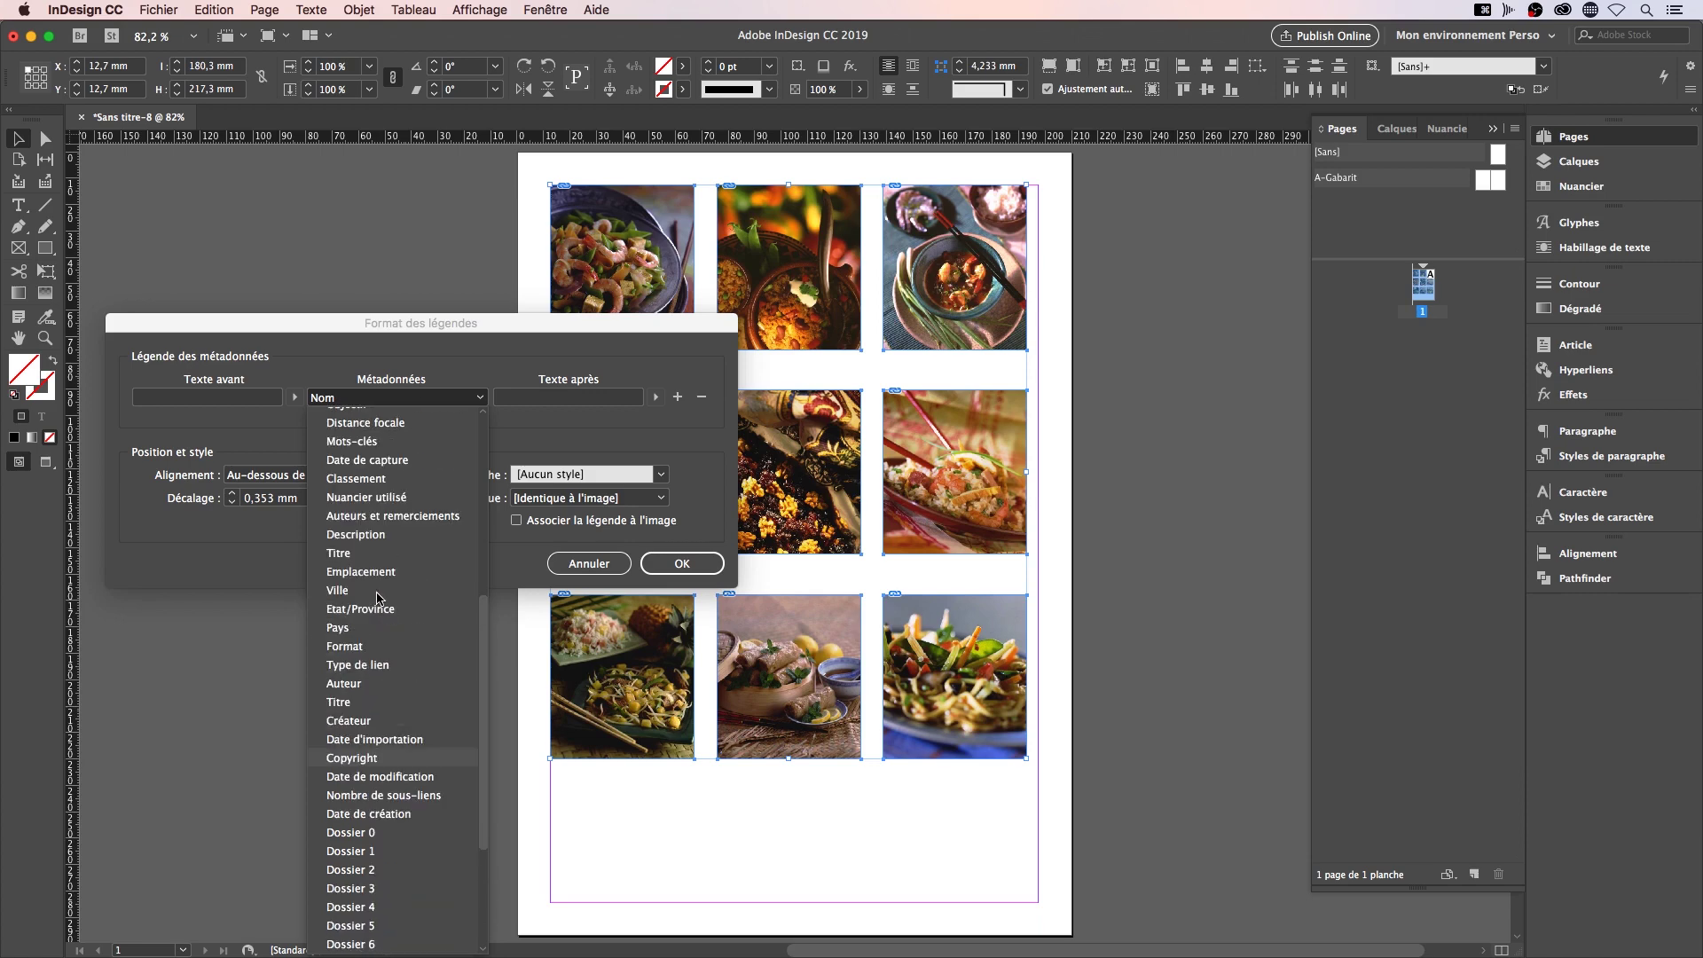
{"action": "left_click", "coordinate": [381, 535]}
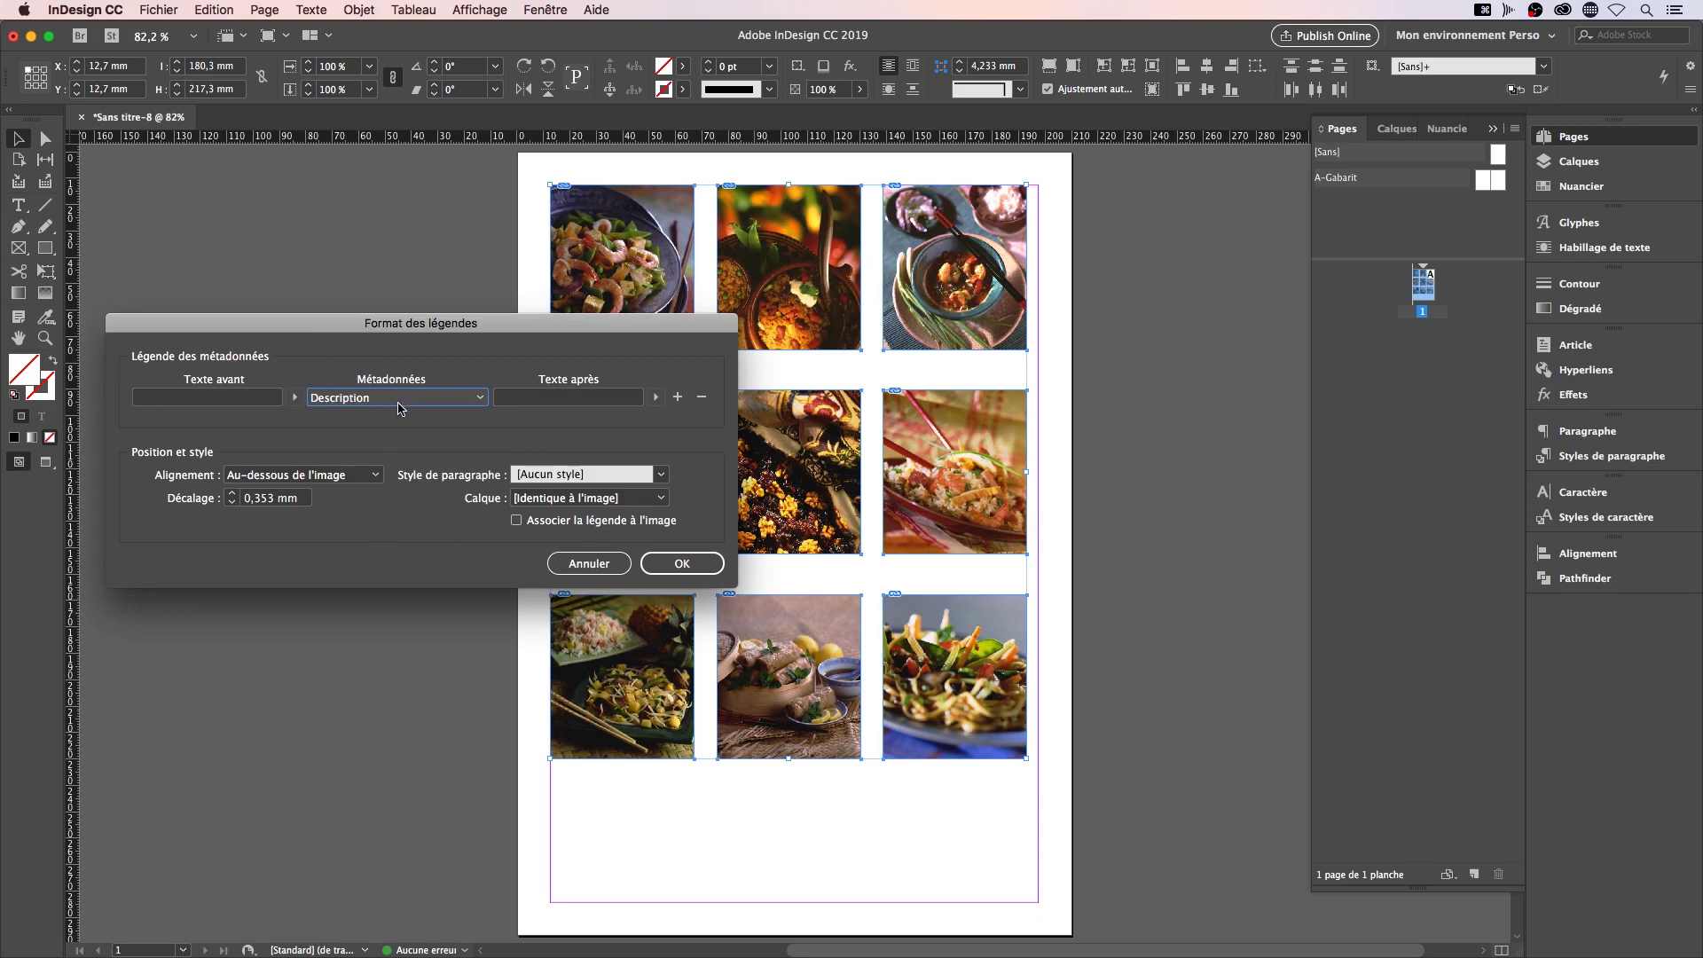
Set the caption alignment to Au-dessous de l'image and activate the Texte après field of the Description row
{"action": "left_click", "coordinate": [376, 476]}
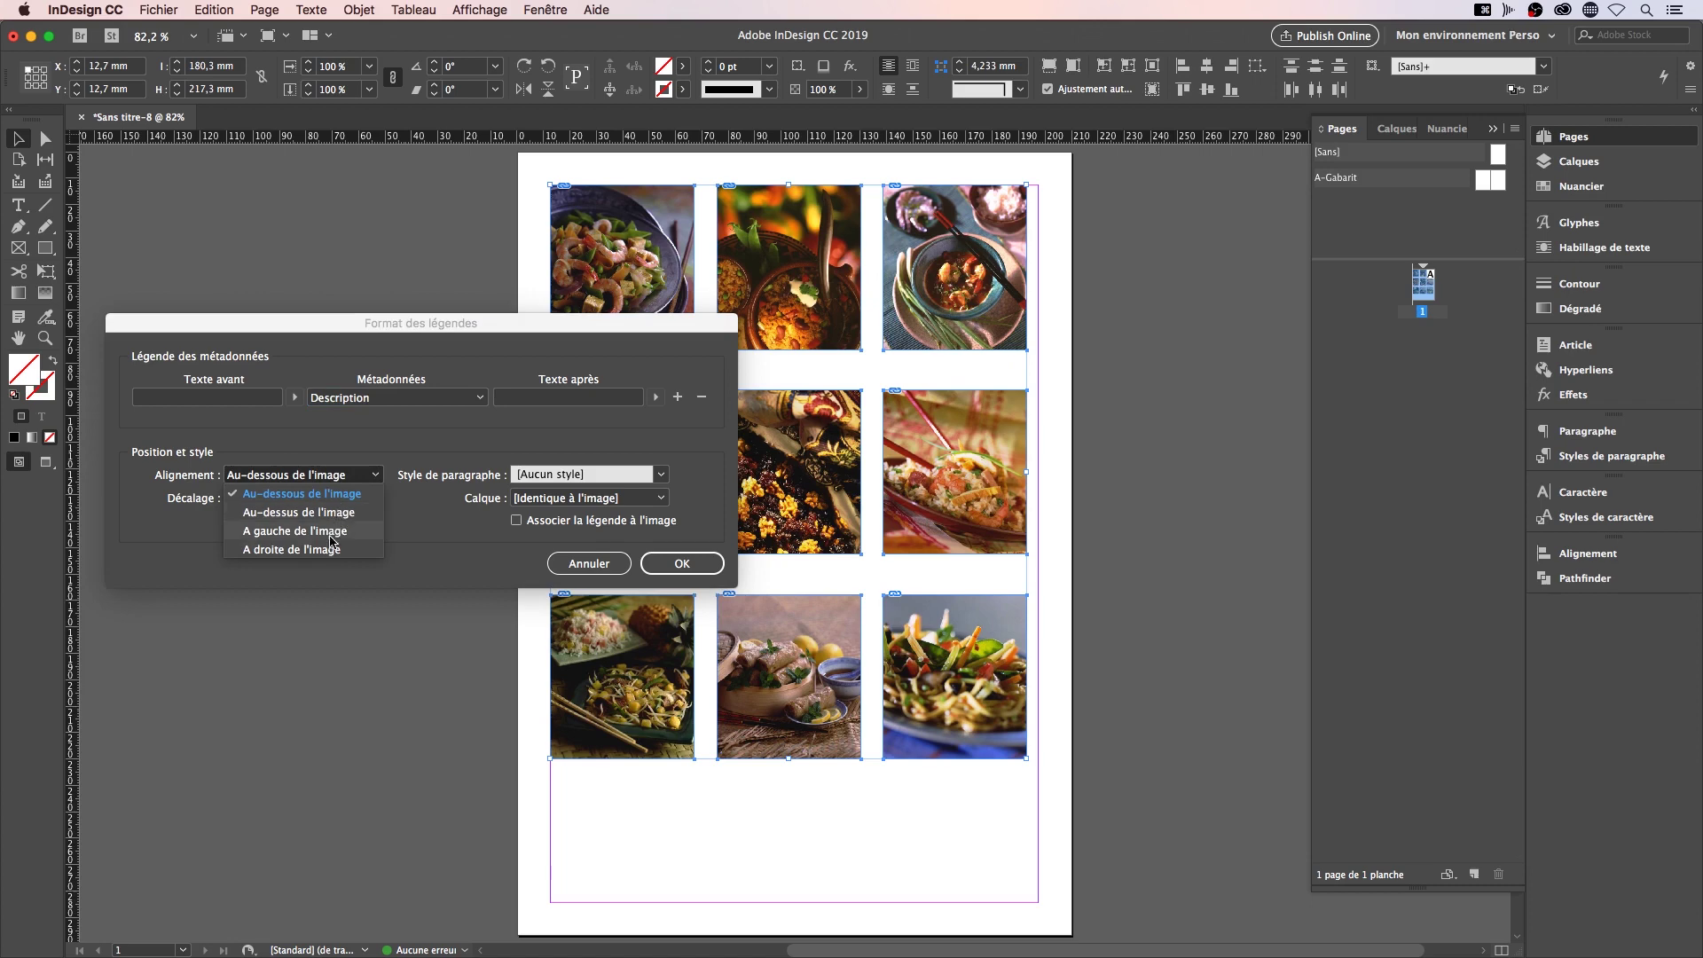
{"action": "left_click", "coordinate": [345, 493]}
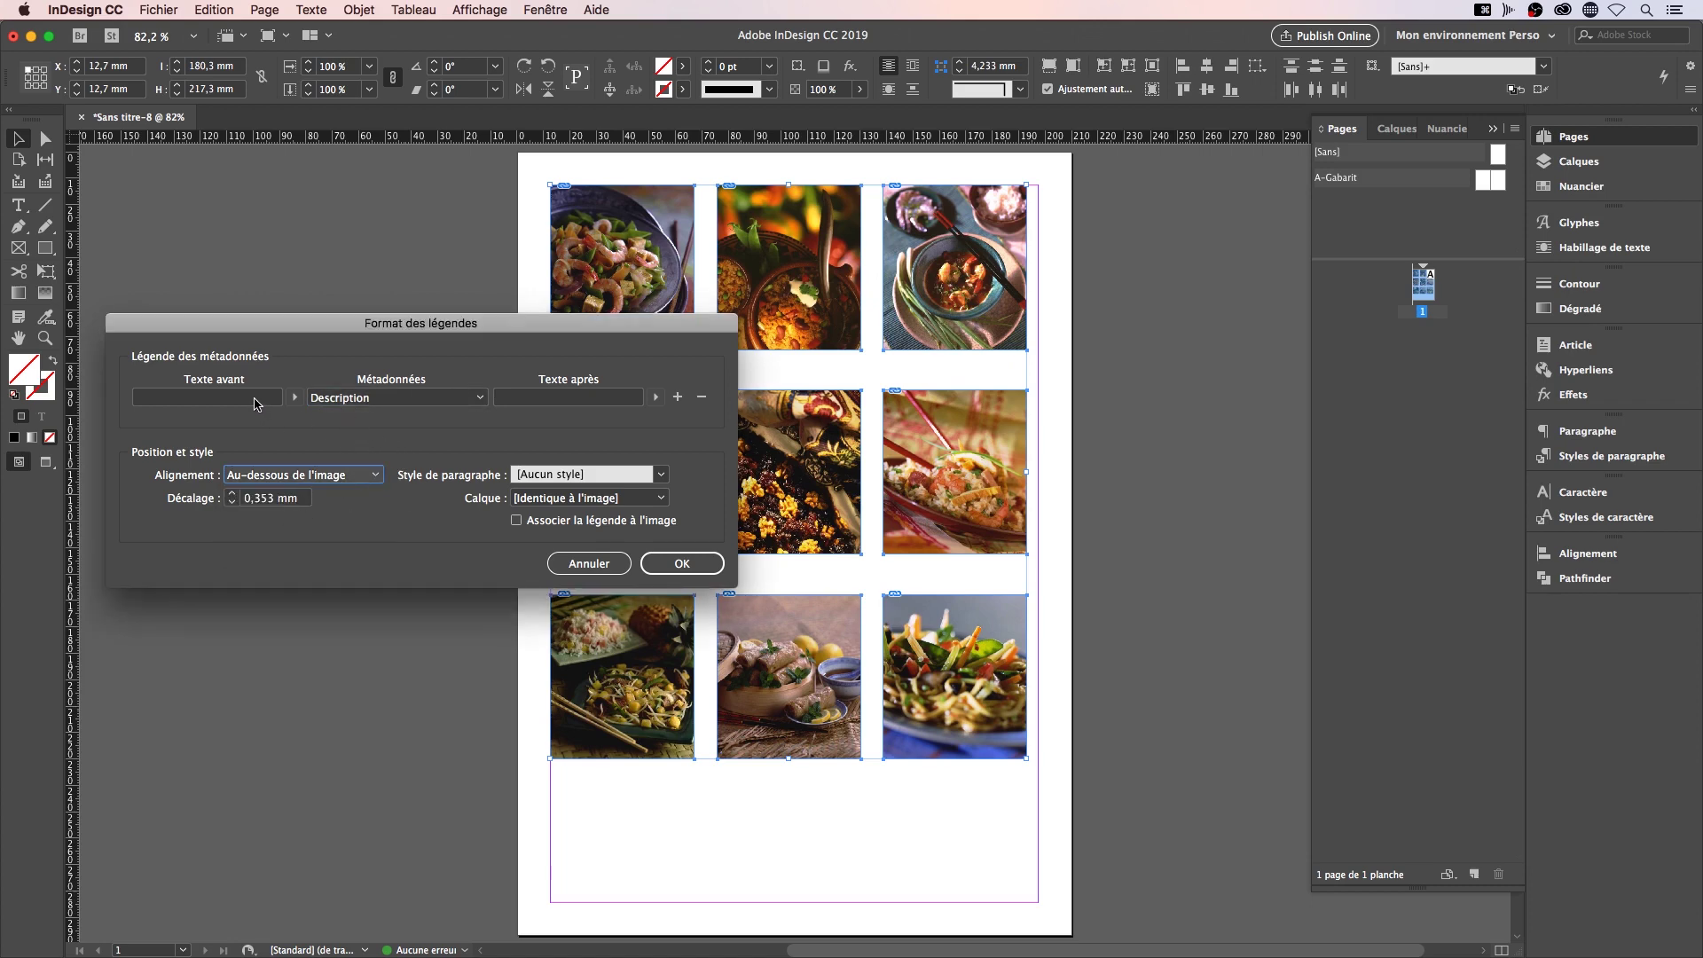
{"action": "left_click", "coordinate": [535, 397]}
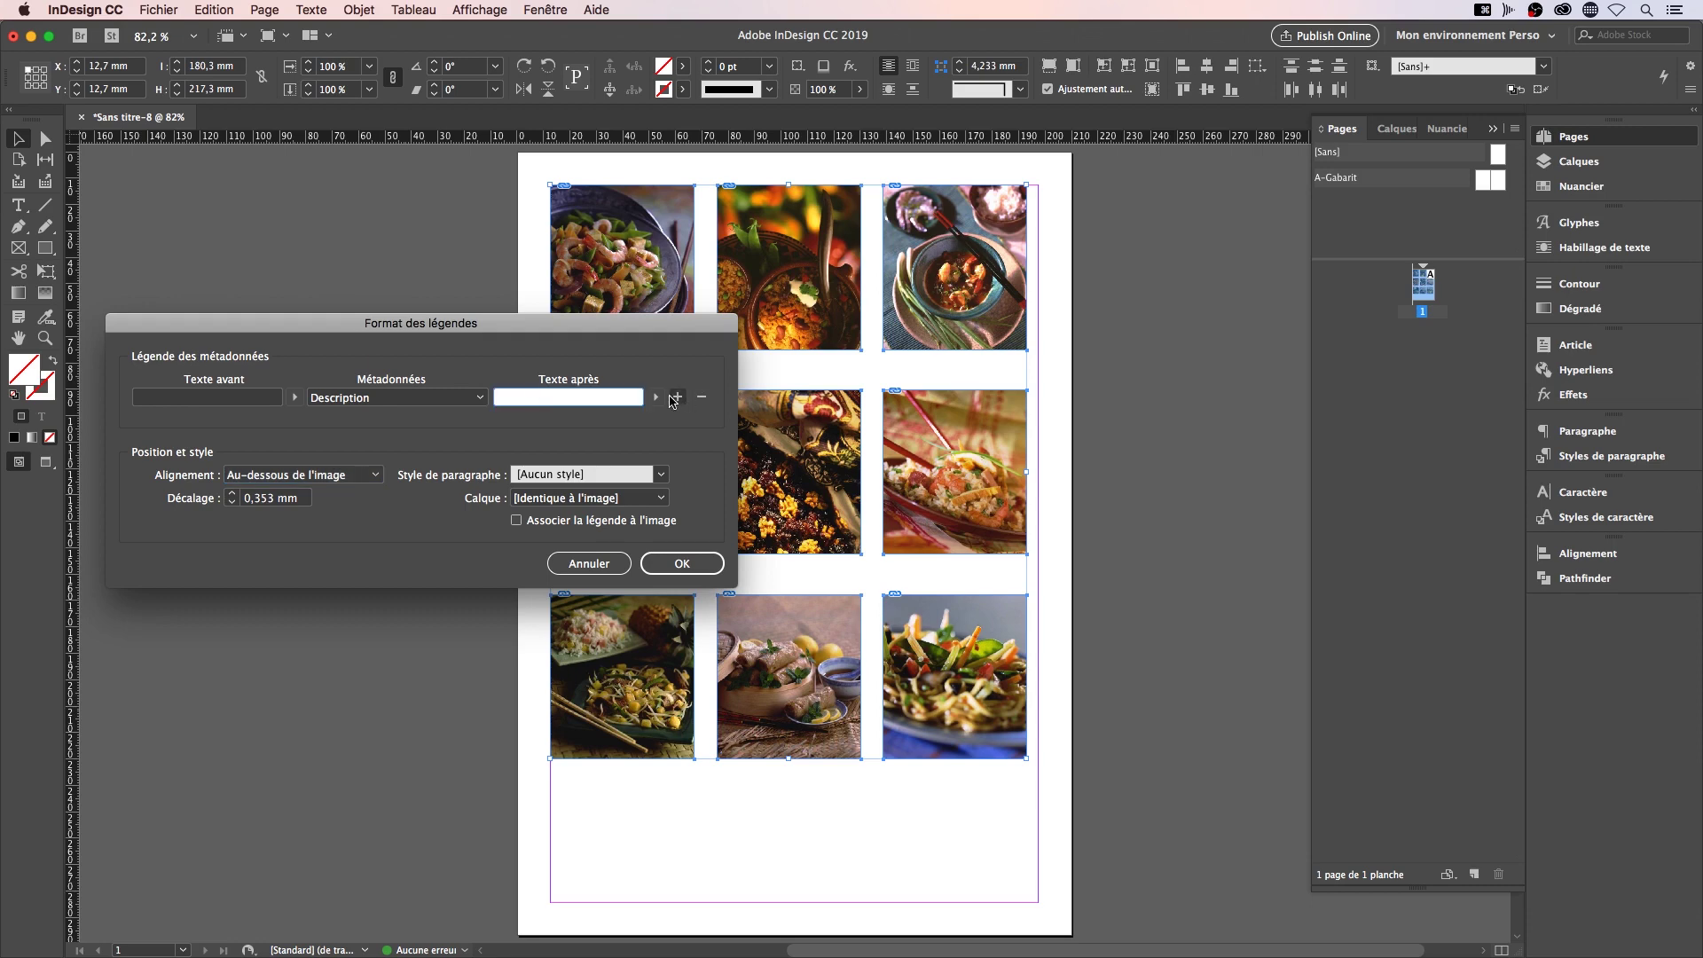
Look through the special characters available for Texte après without inserting any, and activate the Texte avant field
{"action": "left_click", "coordinate": [657, 399]}
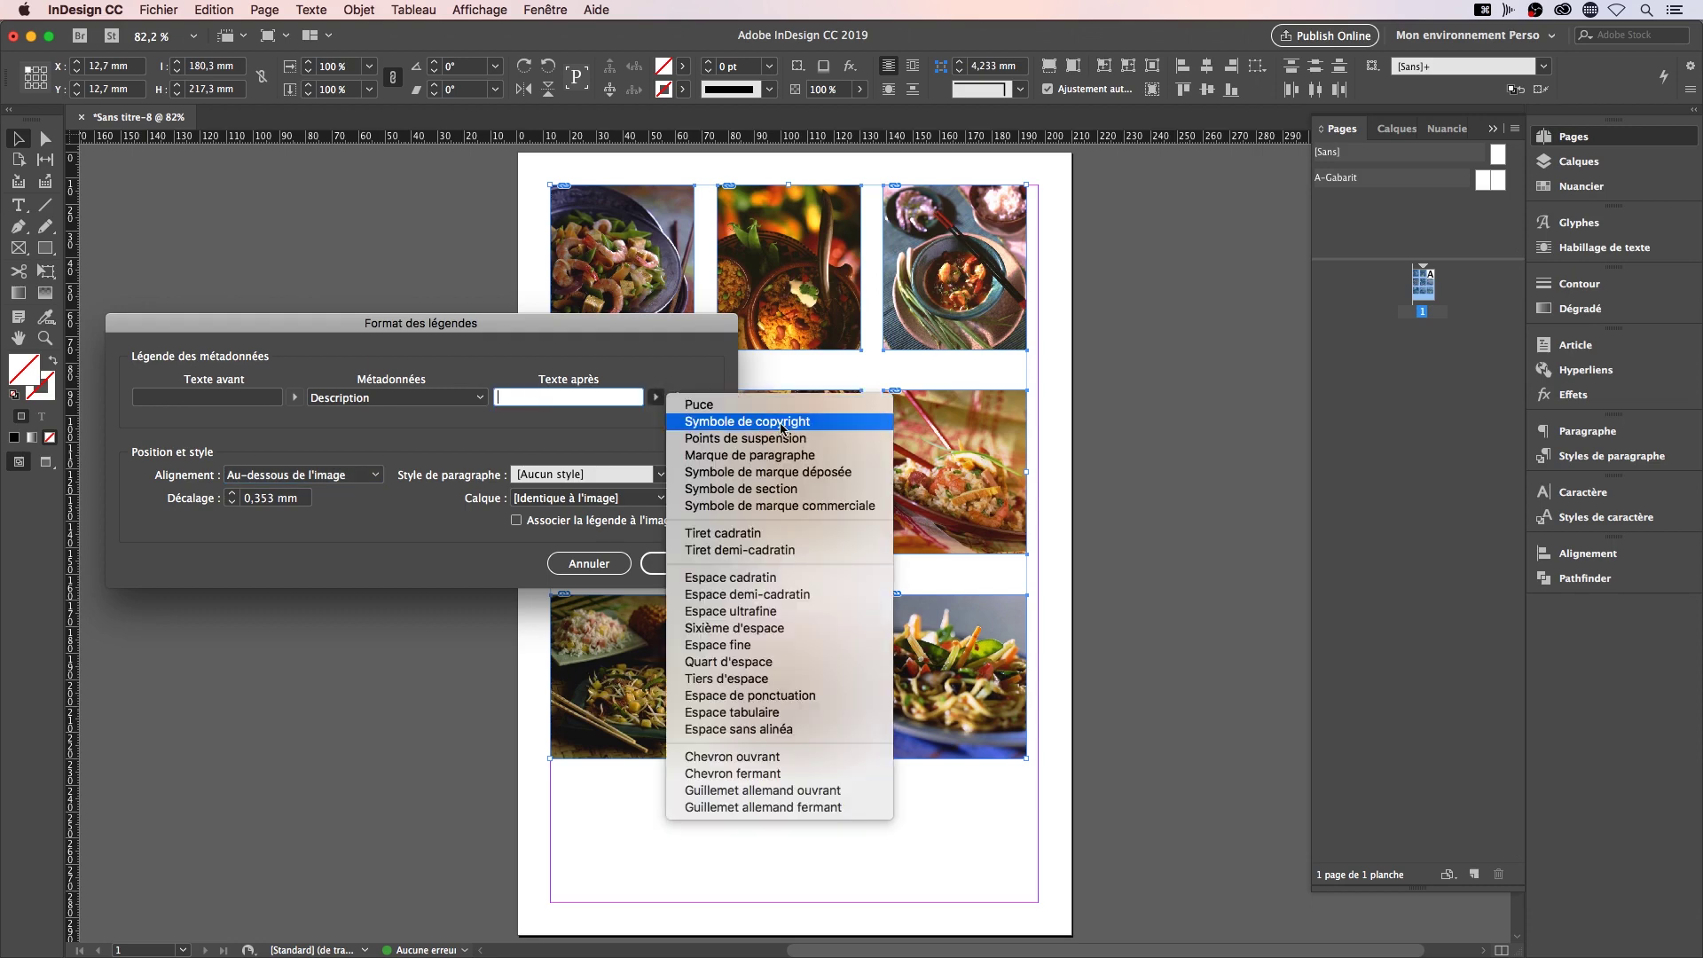
{"action": "key", "text": "Escape"}
{"action": "left_click", "coordinate": [209, 399]}
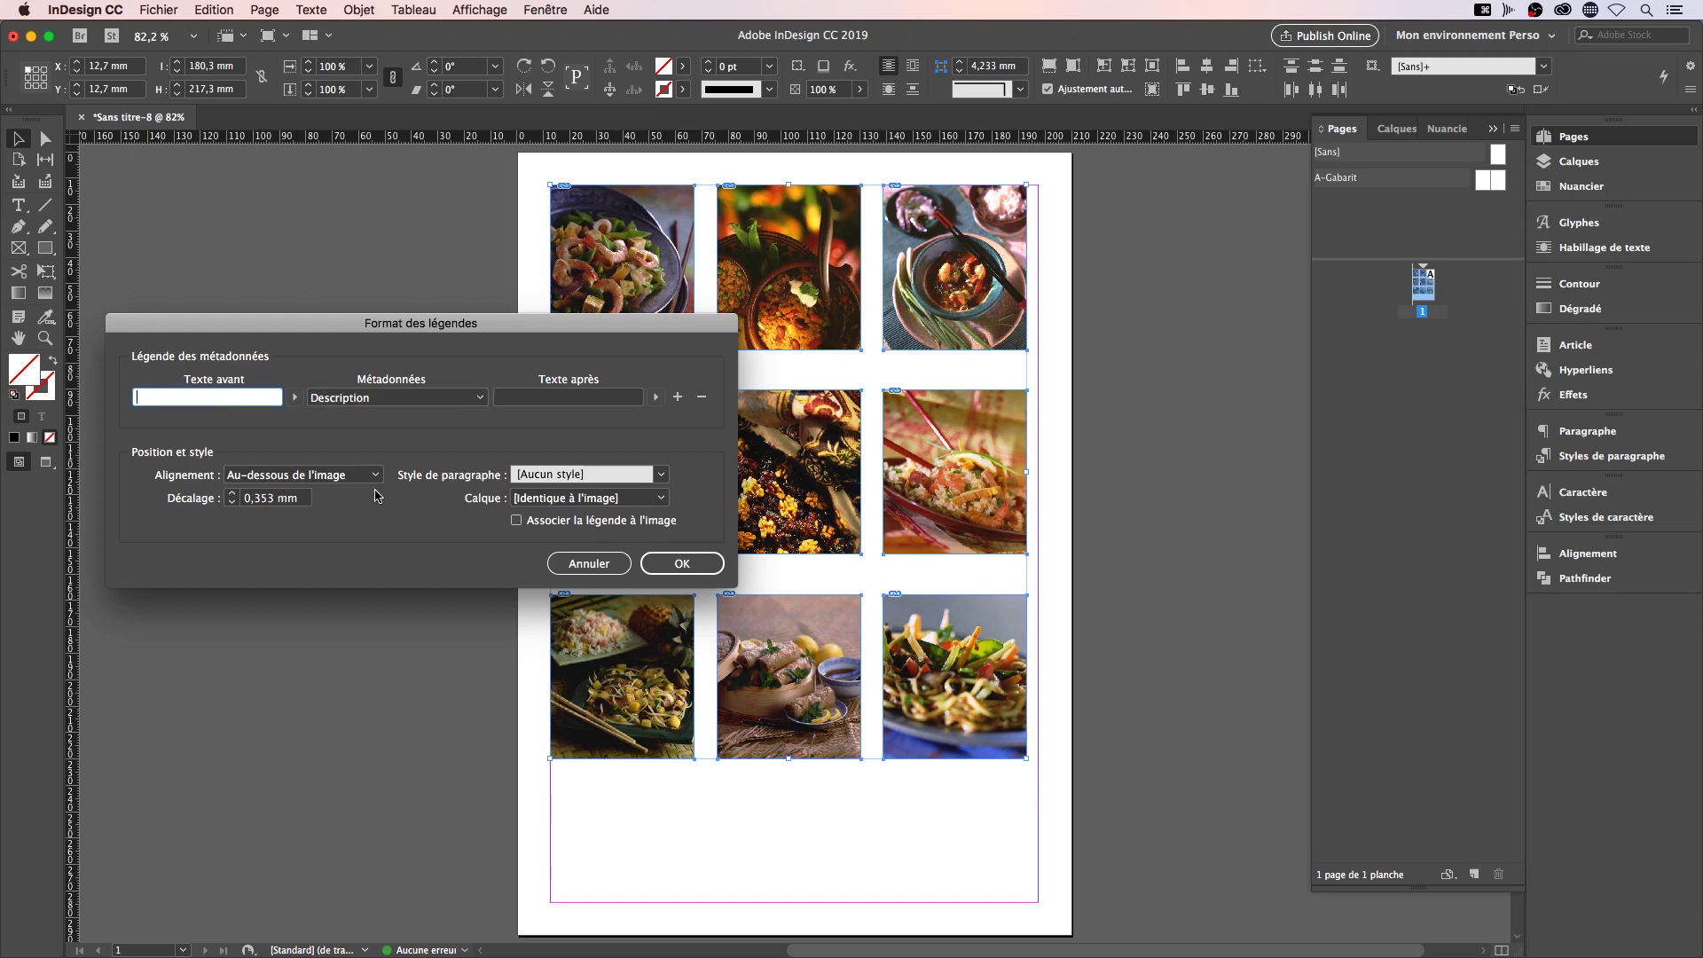
Set the caption offset (Décalage) to 1 mm and move the caption settings dialog clear of the photos
{"action": "left_click", "coordinate": [232, 495]}
{"action": "left_click_drag", "start_coordinate": [577, 326], "coordinate": [470, 235]}
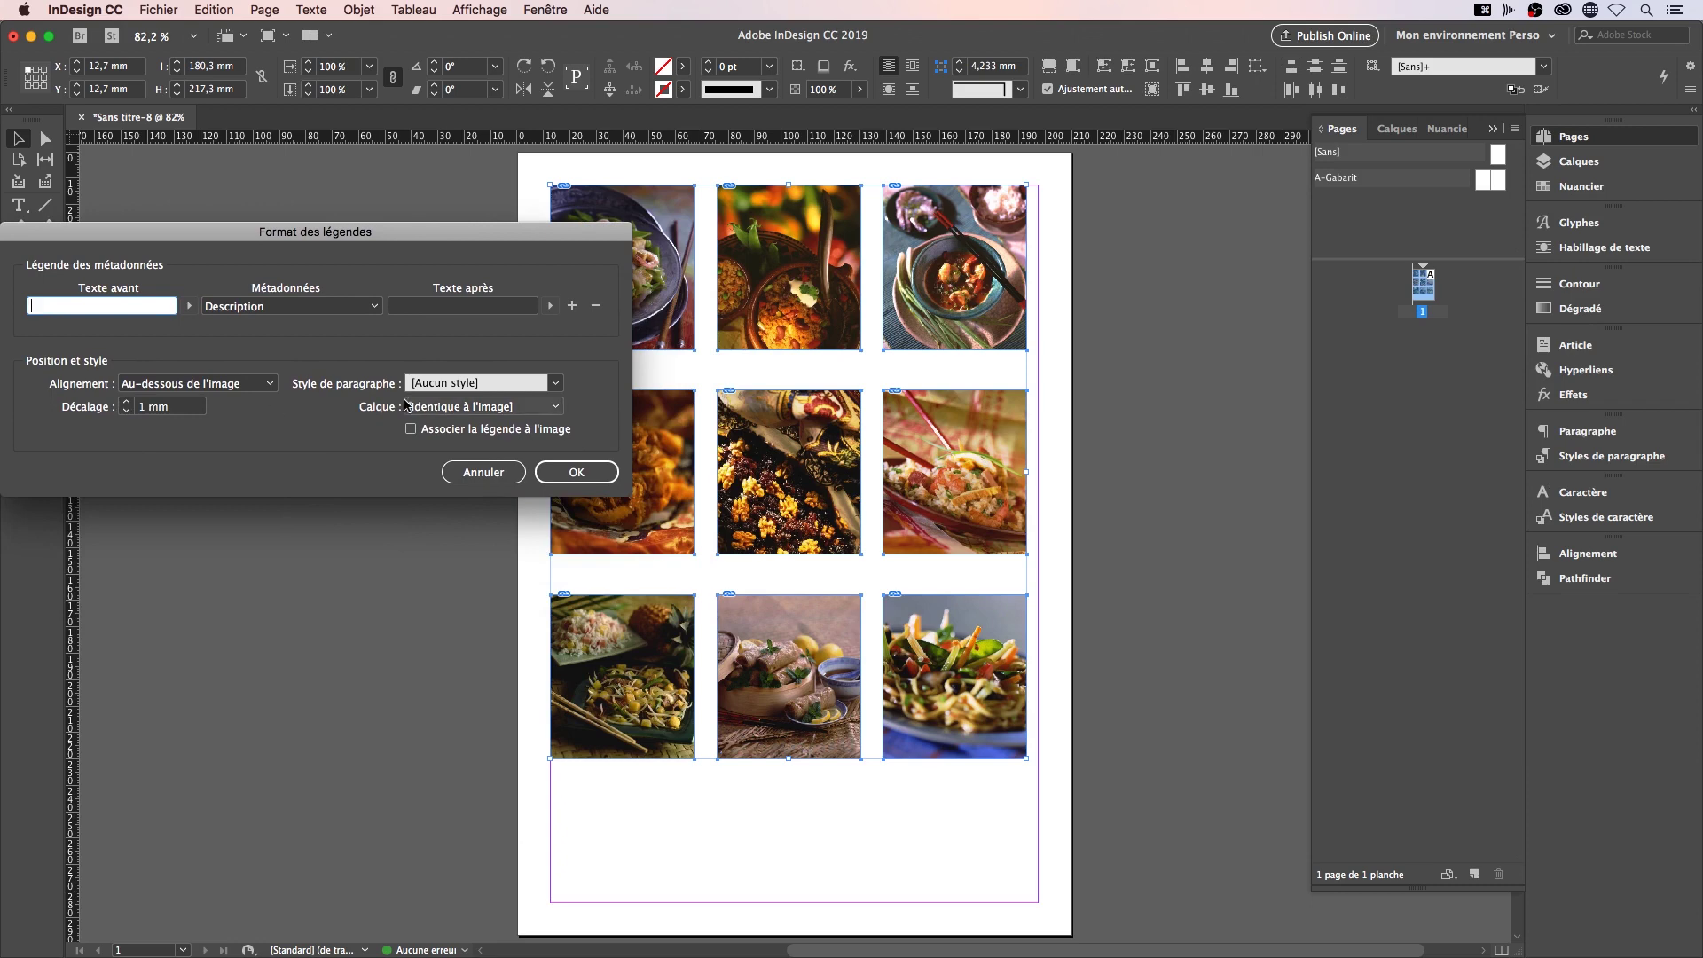
{"action": "left_click_drag", "start_coordinate": [548, 232], "coordinate": [552, 197]}
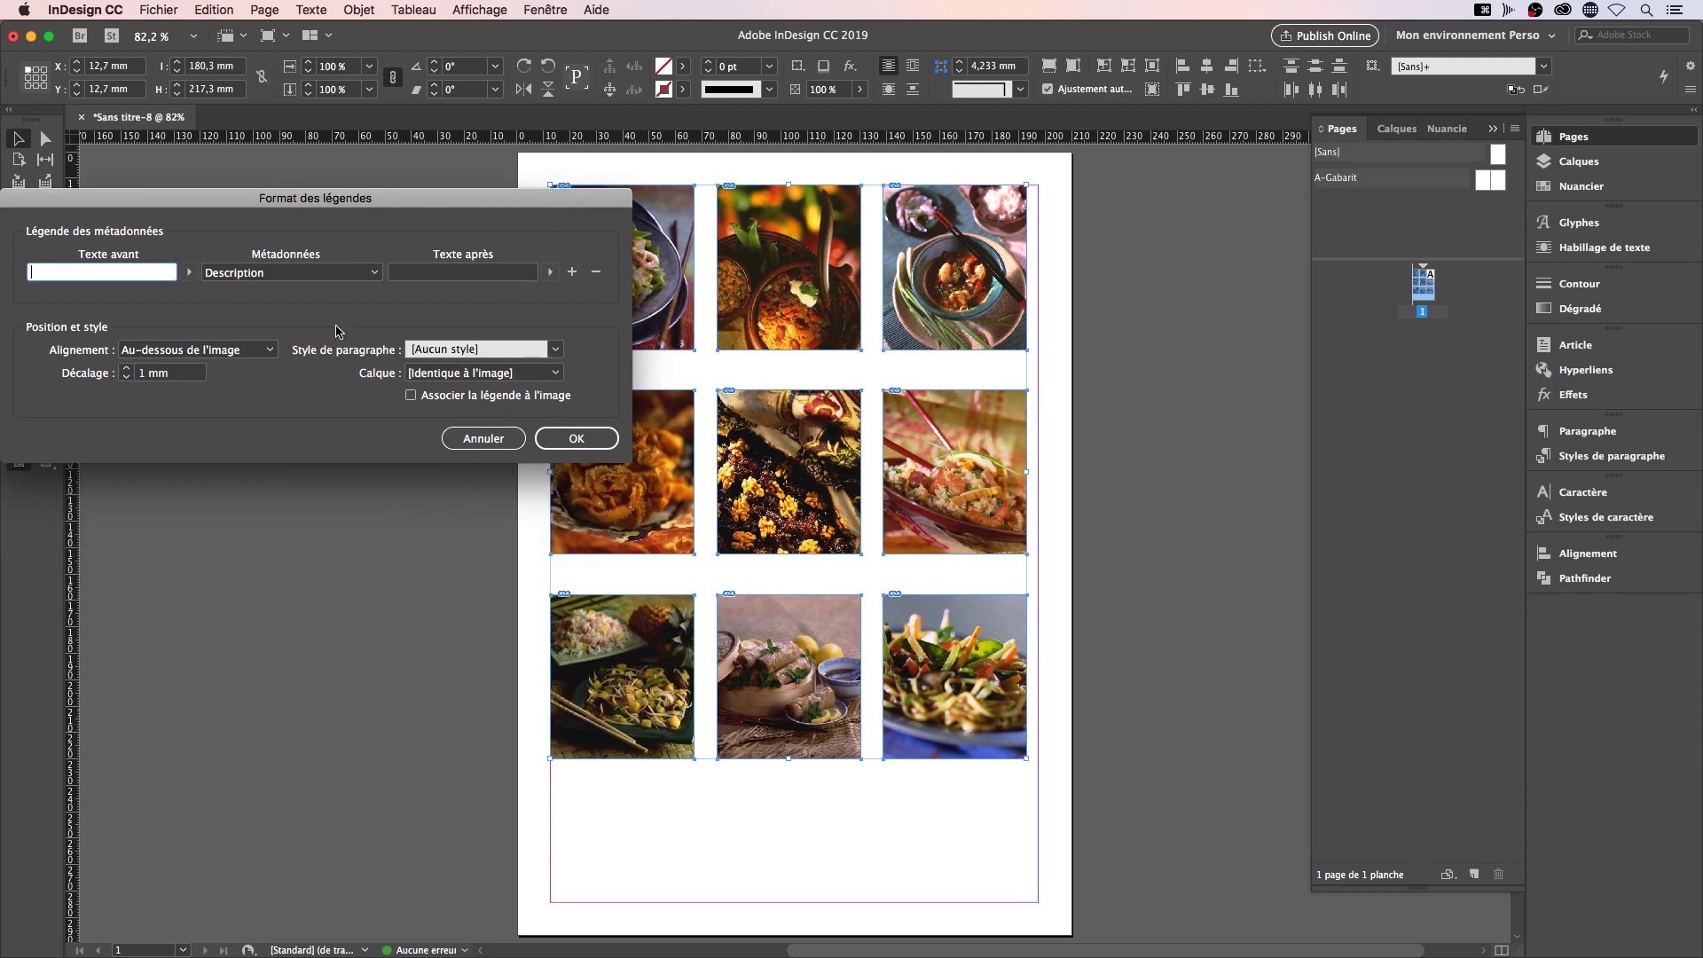
Create a new paragraph style for the captions and name it Legende
{"action": "left_click", "coordinate": [557, 352]}
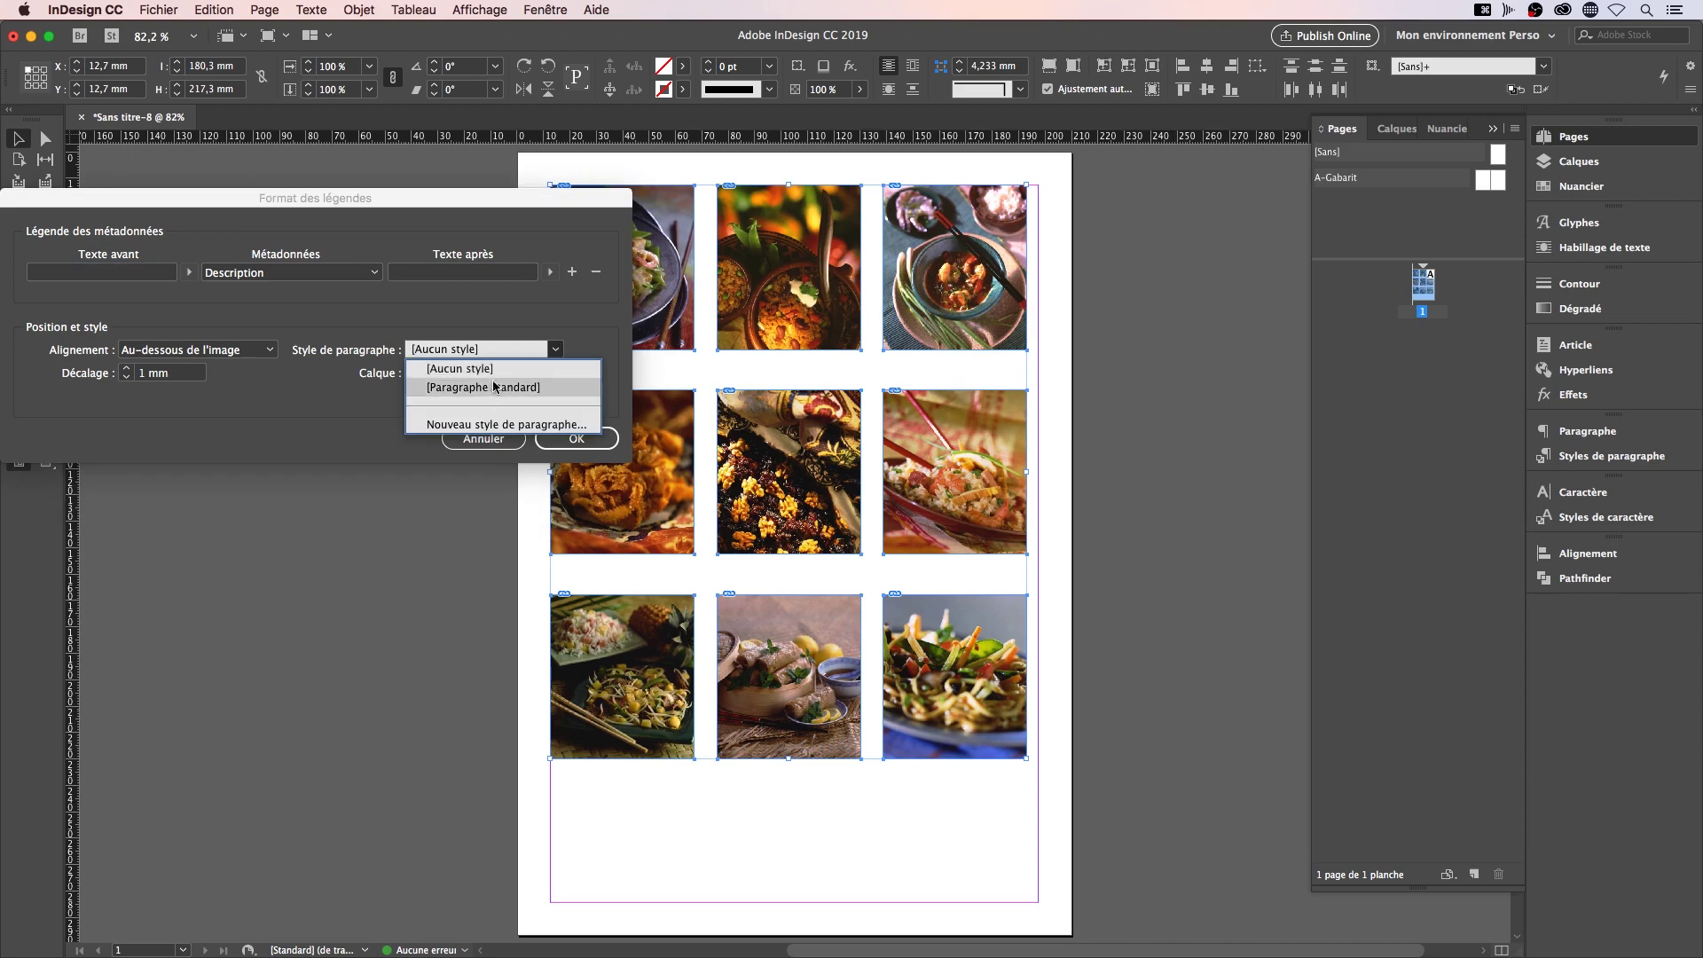
{"action": "left_click", "coordinate": [537, 424]}
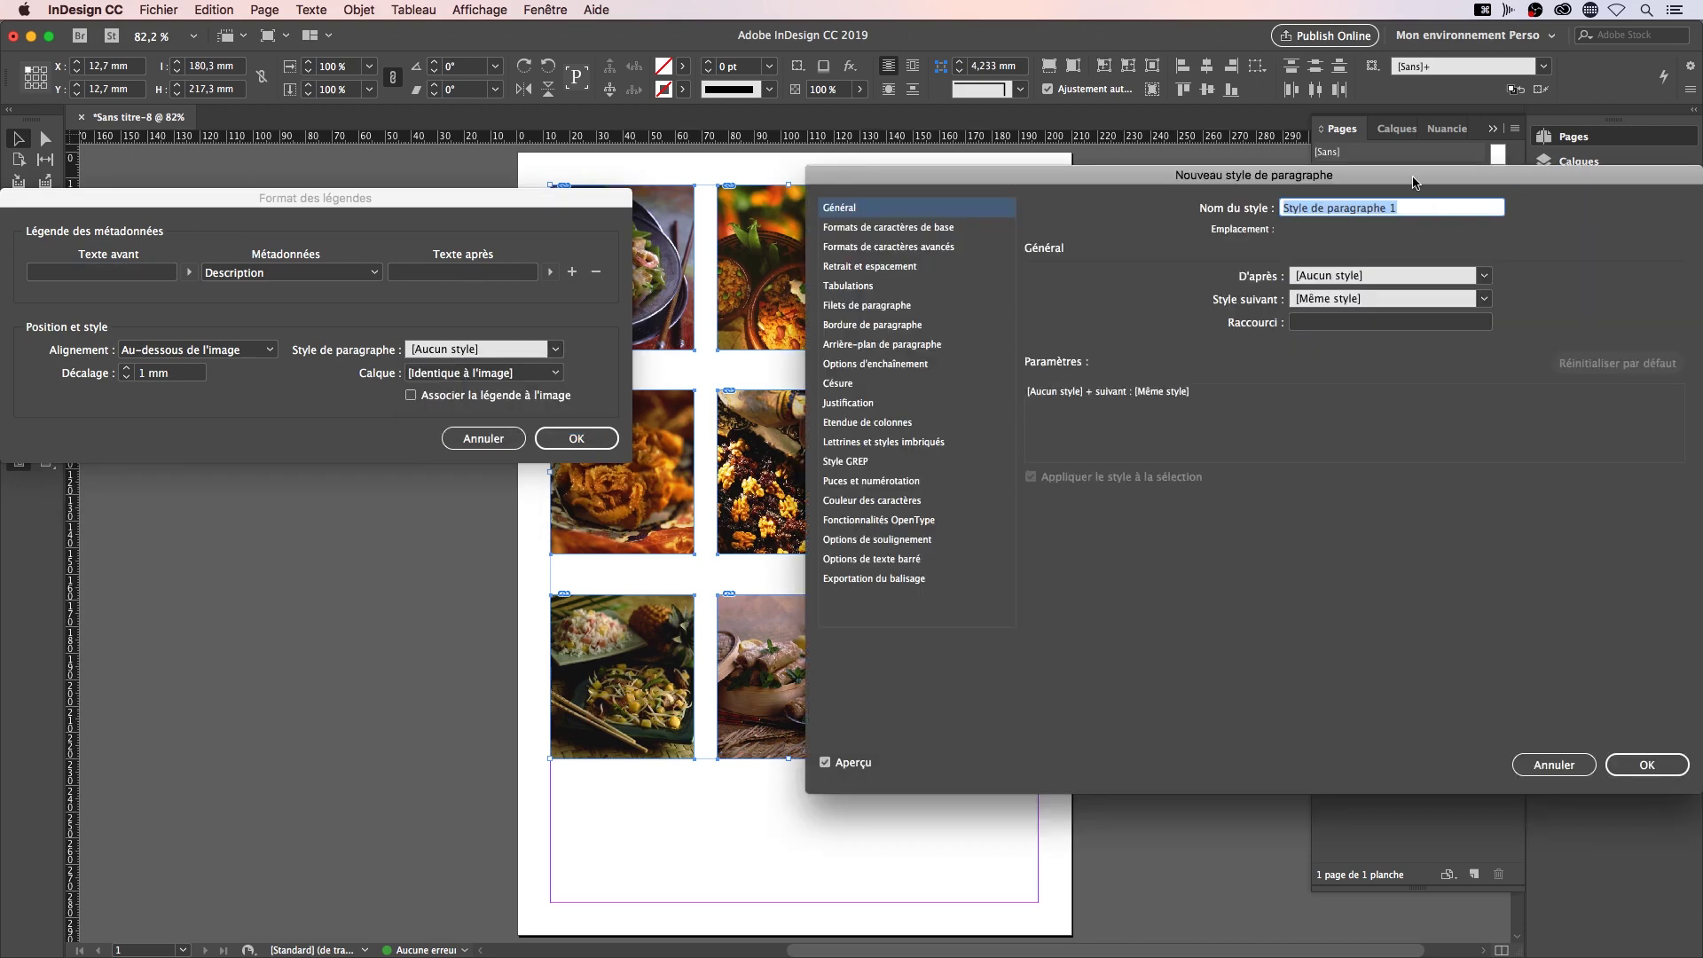
{"action": "type", "text": "LEgende"}
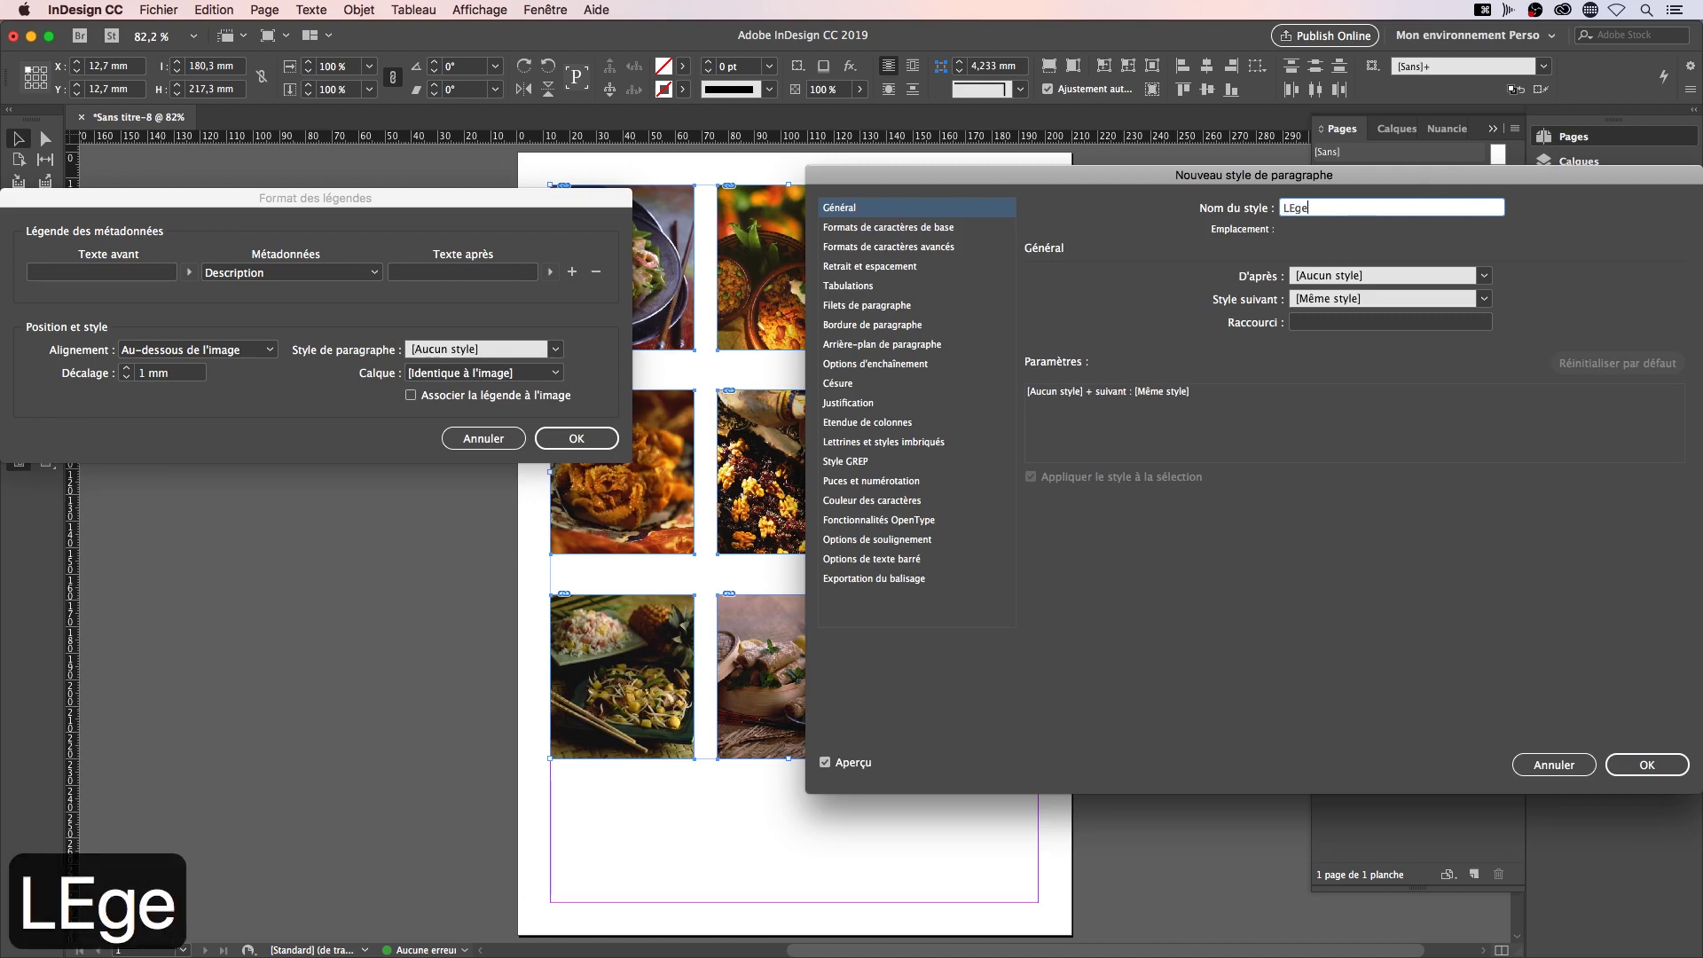
{"action": "key", "text": "BackSpace"}
{"action": "key", "text": "BackSpace"}
{"action": "key", "text": "BackSpace"}
{"action": "key", "text": "BackSpace"}
{"action": "key", "text": "BackSpace"}
{"action": "key", "text": "BackSpace"}
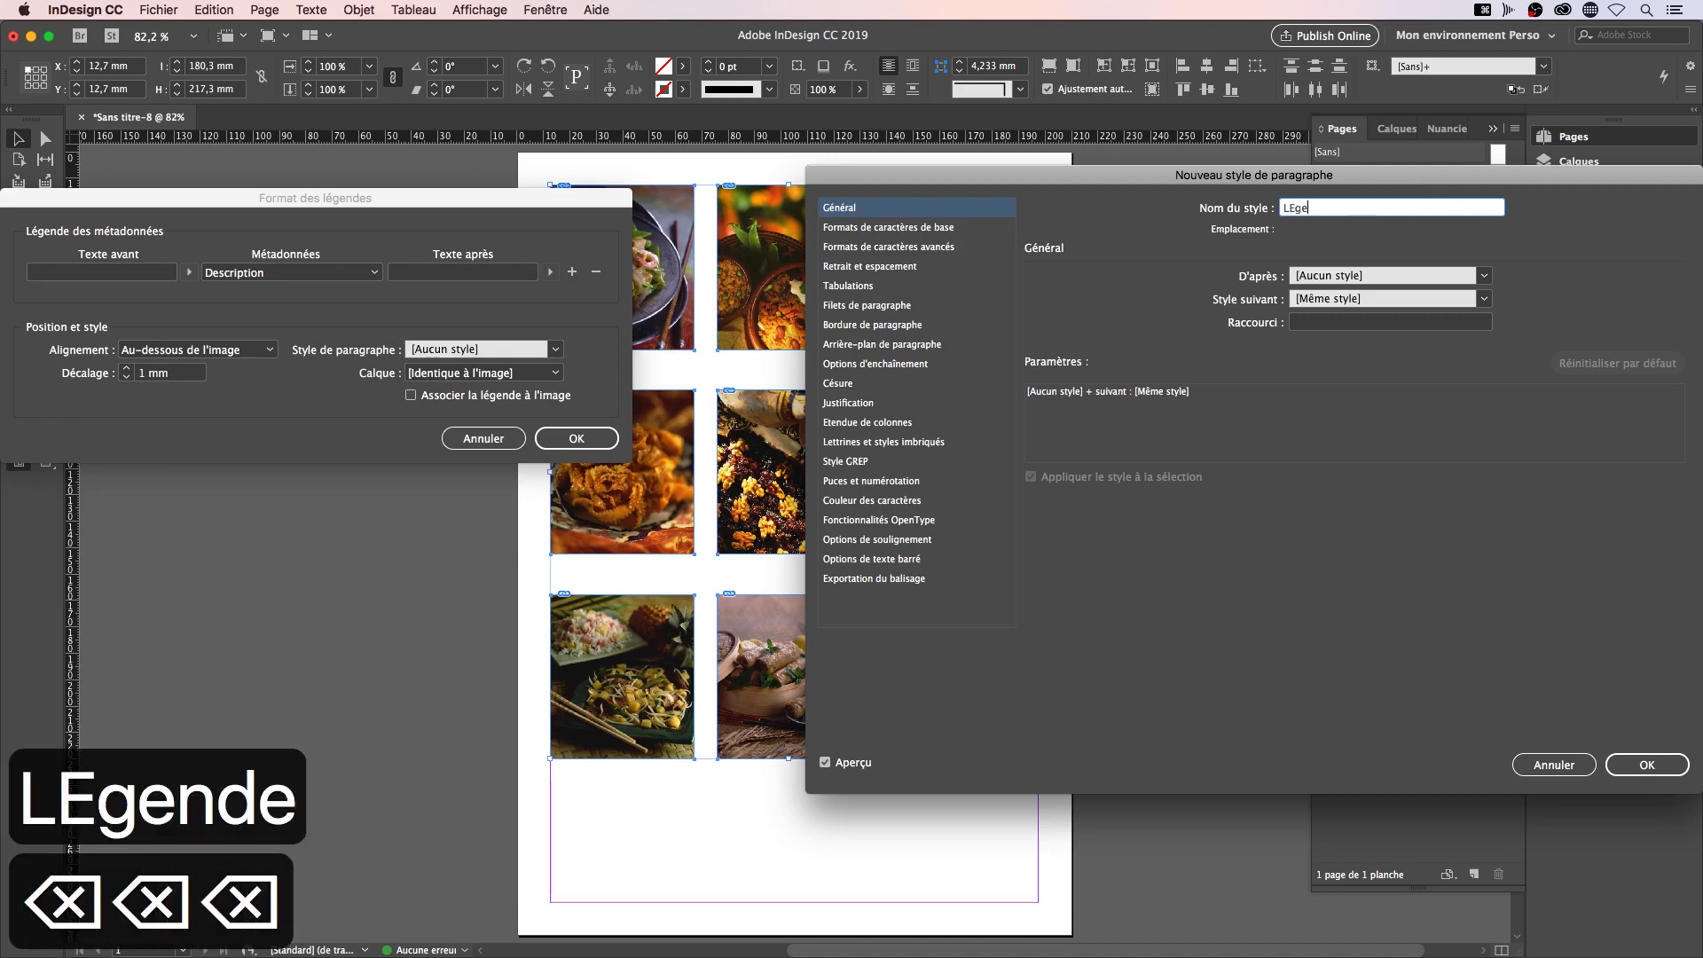
{"action": "type", "text": "z"}
{"action": "key", "text": "BackSpace"}
{"action": "type", "text": "egende"}
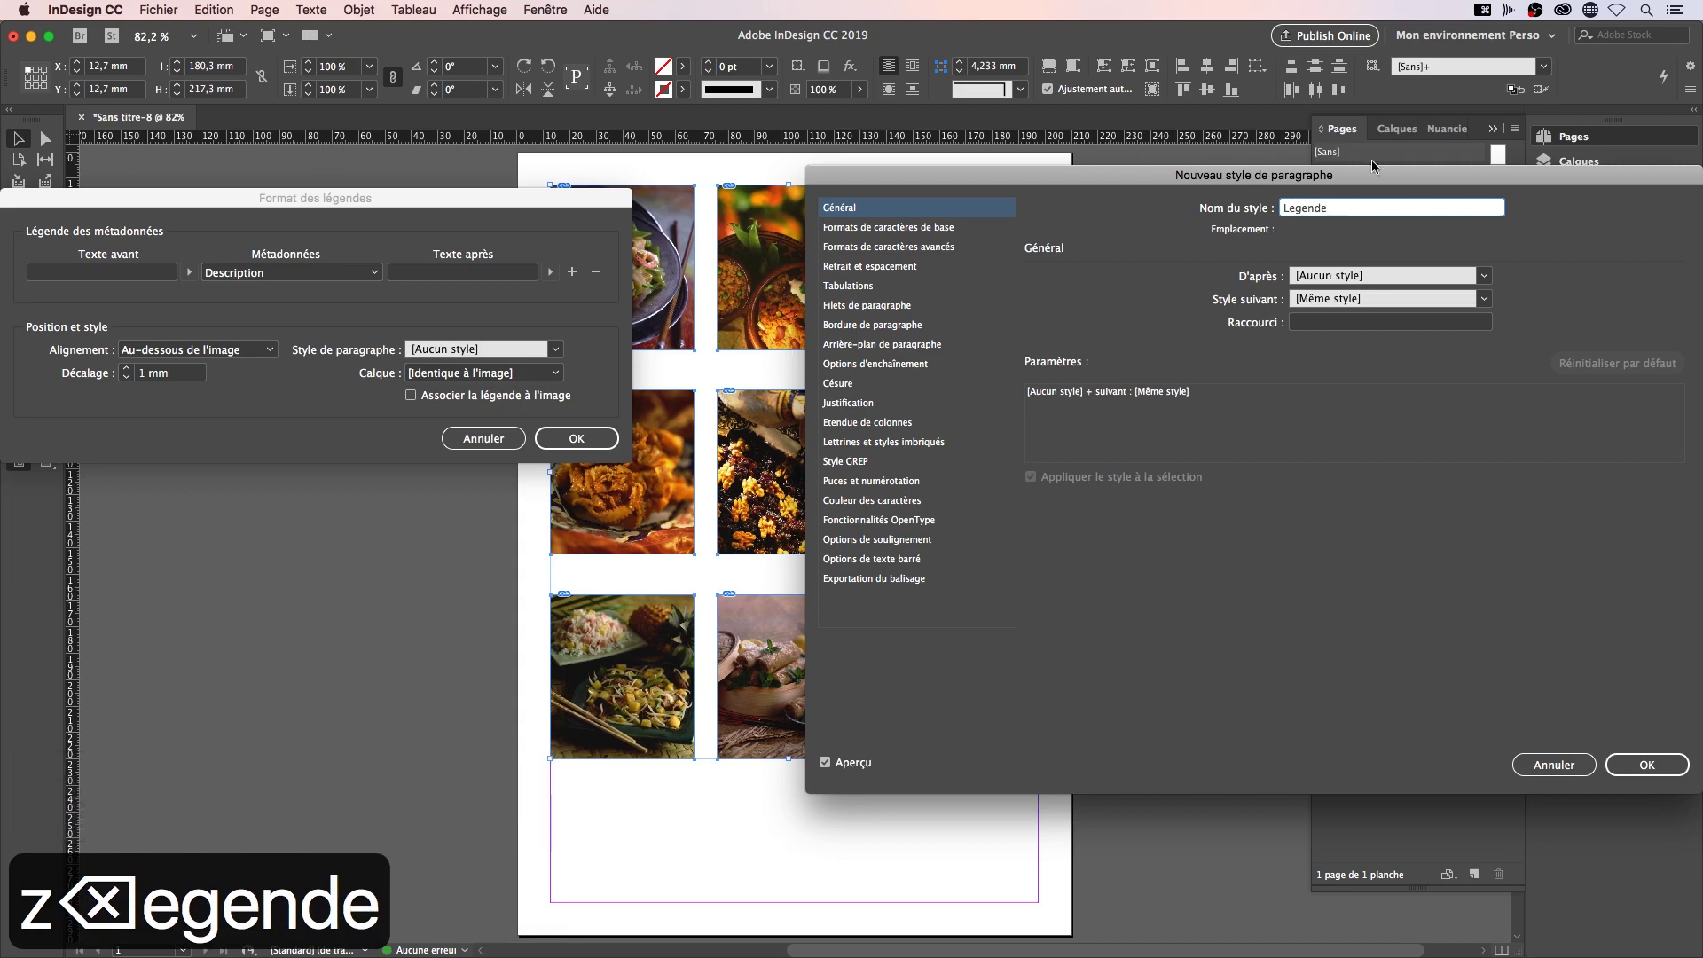
Set the basic character format of the Legende style to Arial Italic
{"action": "left_click", "coordinate": [888, 227]}
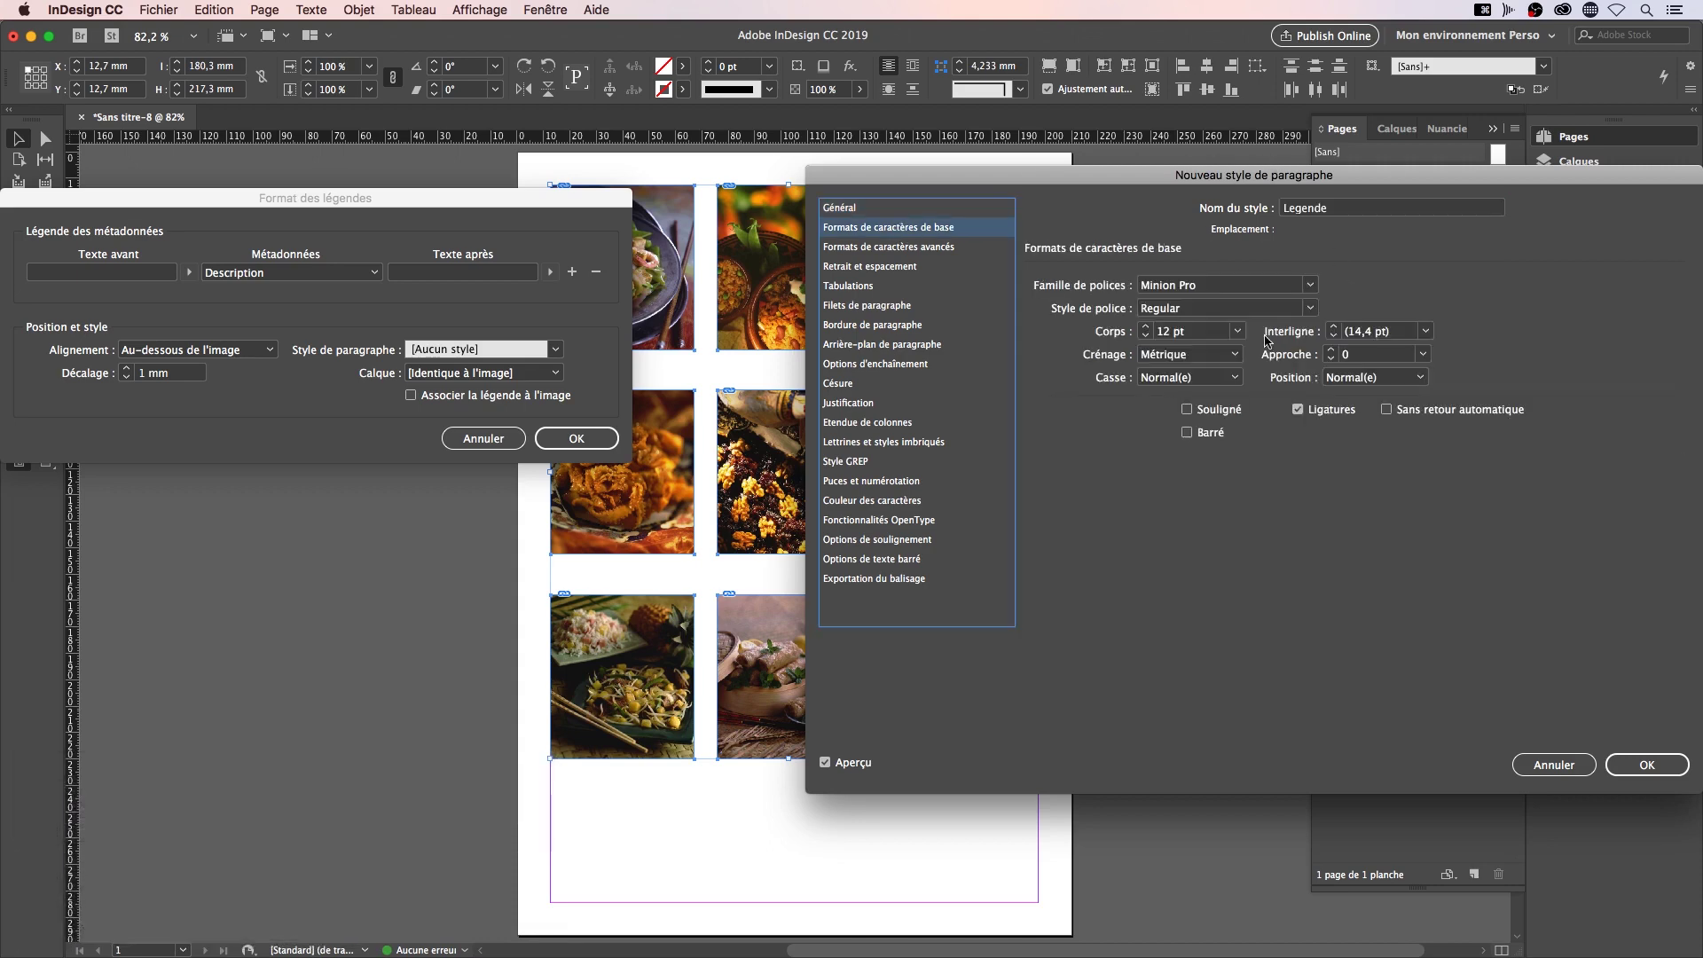
{"action": "left_click", "coordinate": [1310, 308]}
{"action": "left_click", "coordinate": [1177, 326]}
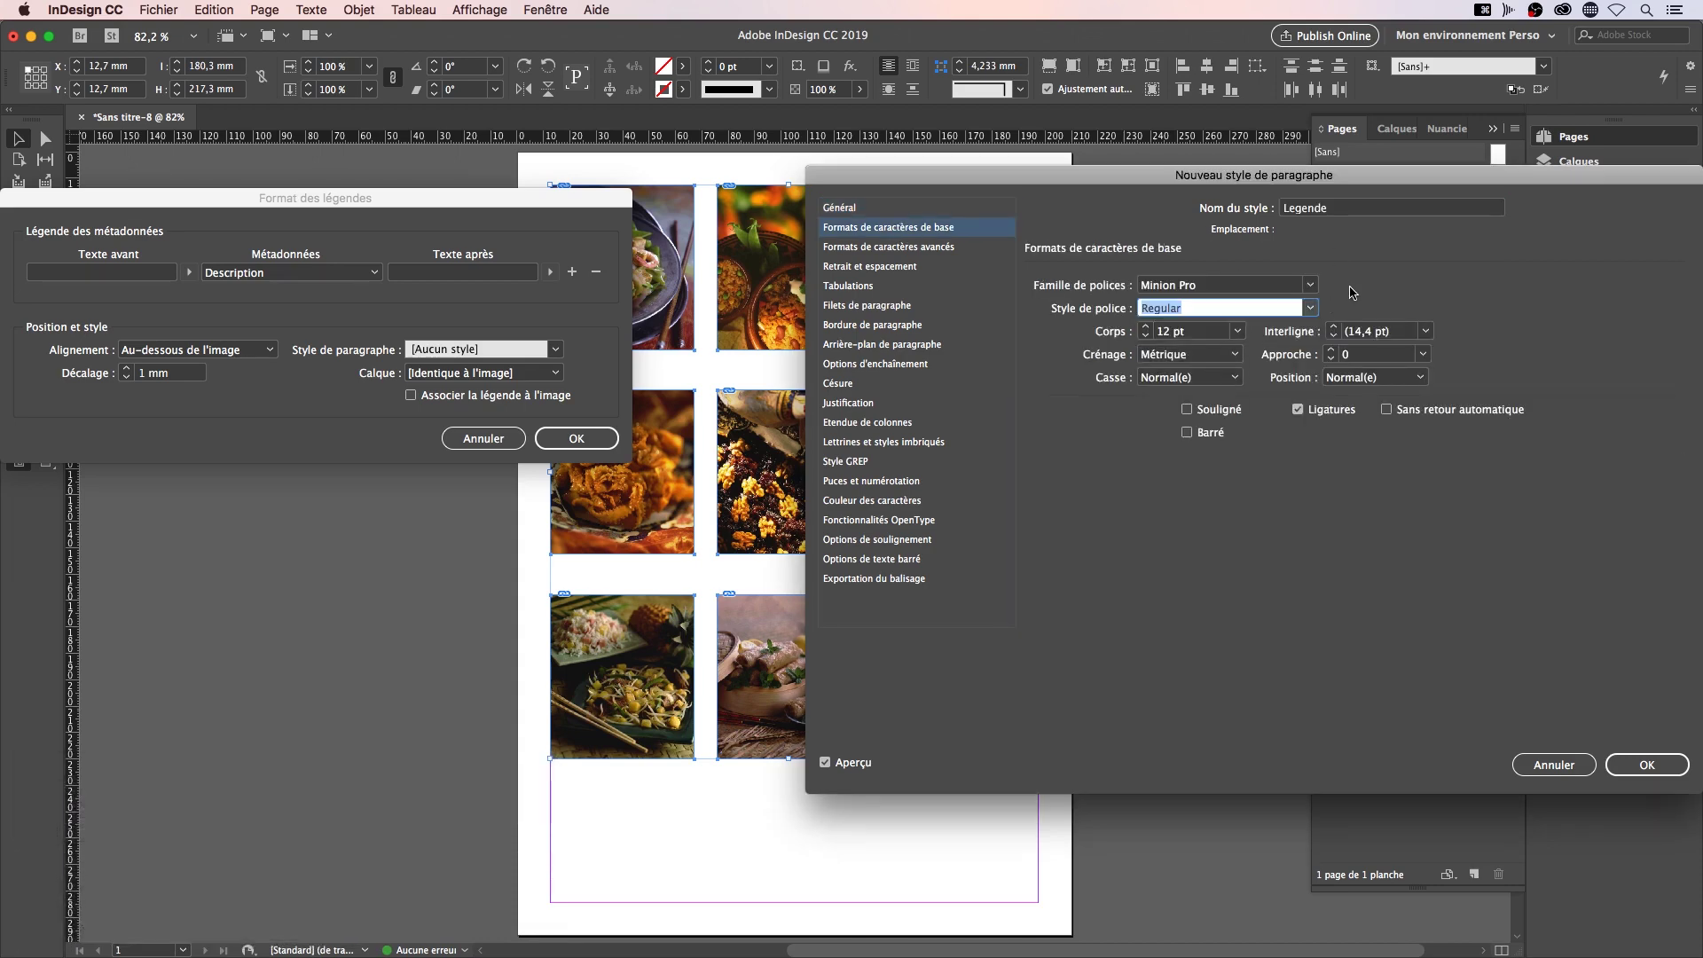
{"action": "left_click", "coordinate": [1310, 285]}
{"action": "scroll", "coordinate": [1234, 333], "scroll_direction": "up", "scroll_amount": 10}
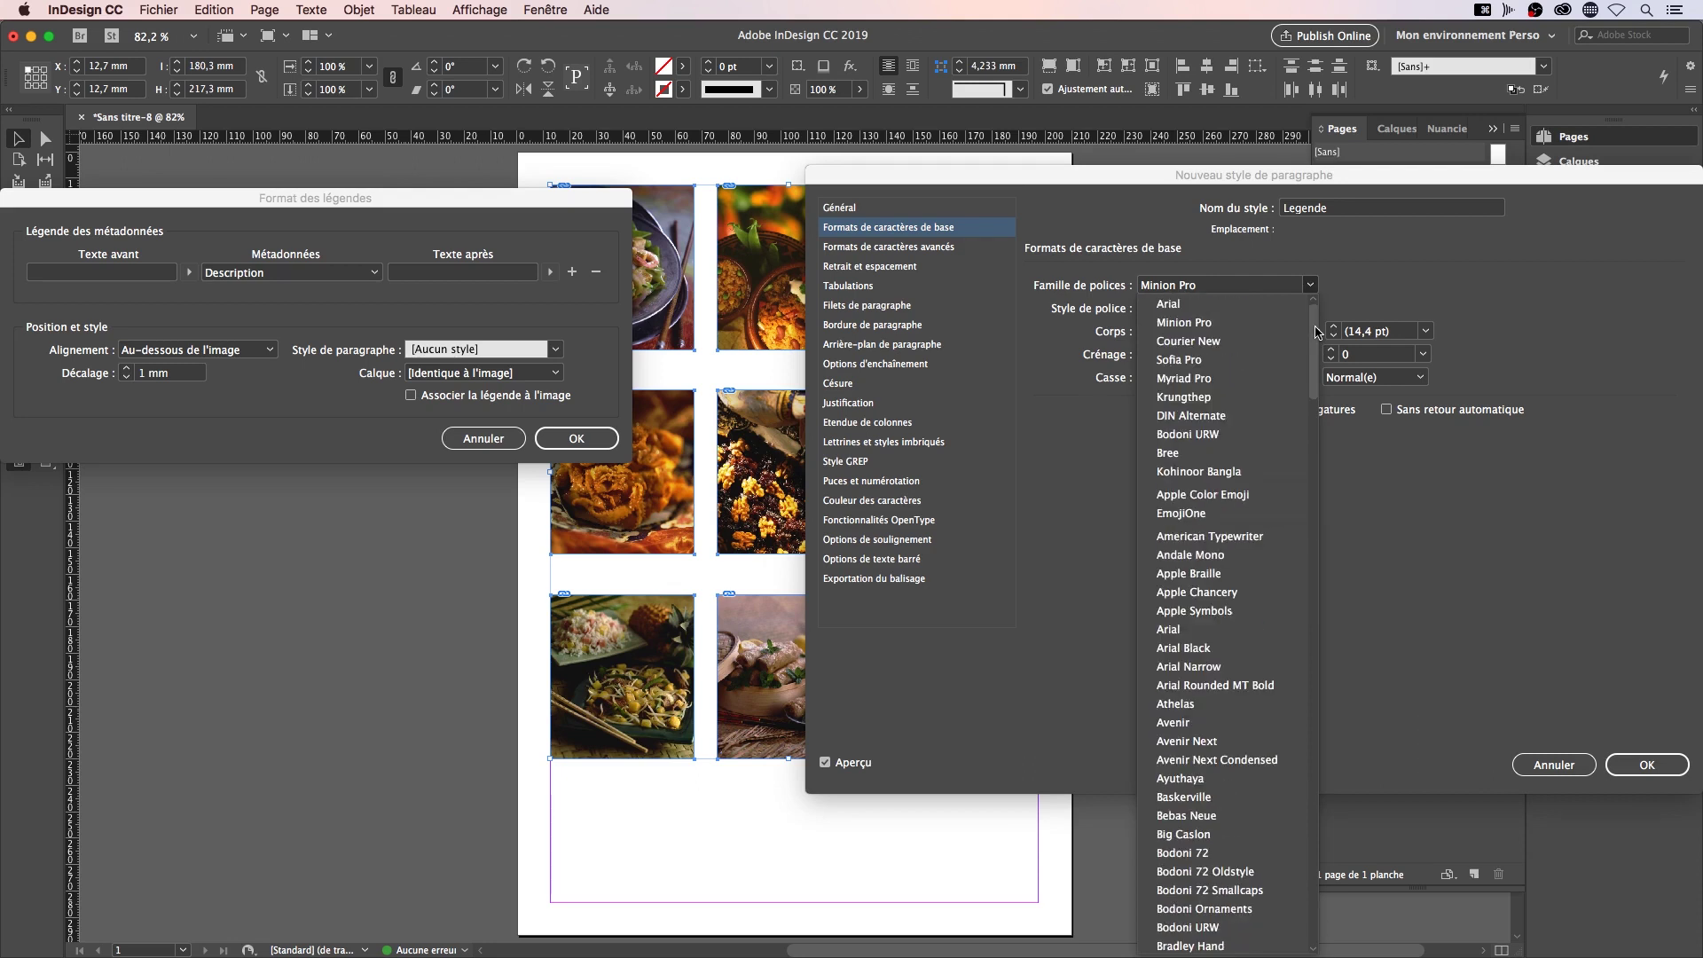
{"action": "left_click", "coordinate": [1211, 306]}
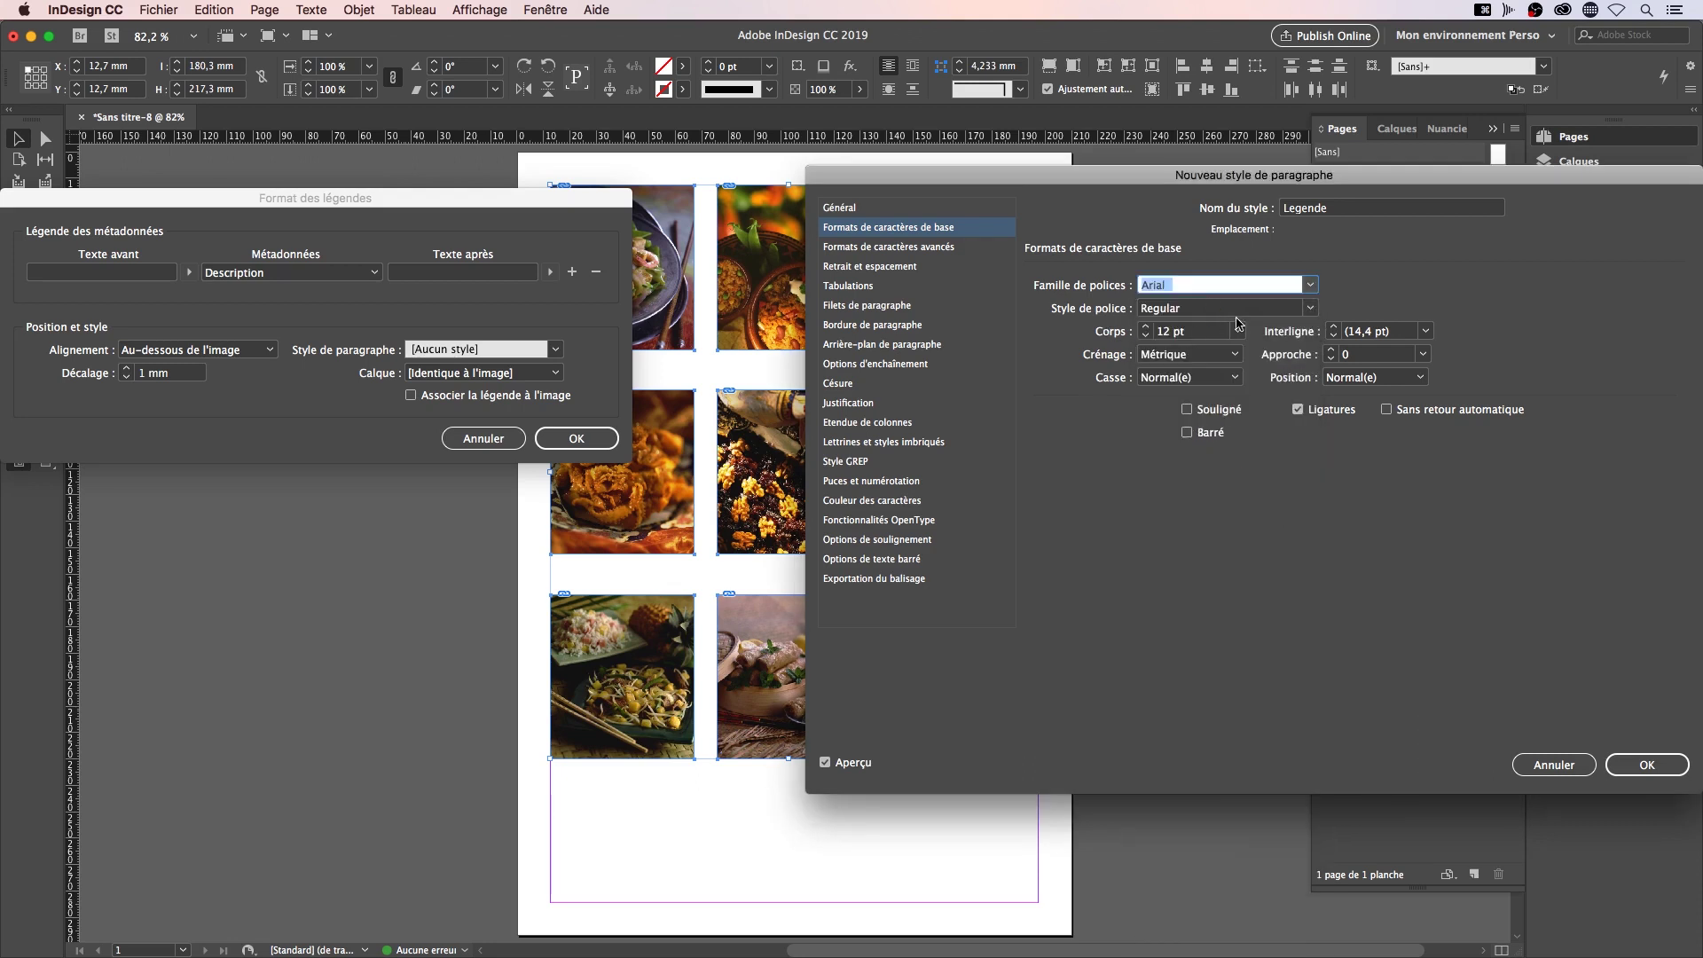
{"action": "left_click", "coordinate": [1310, 308]}
{"action": "left_click", "coordinate": [1230, 346]}
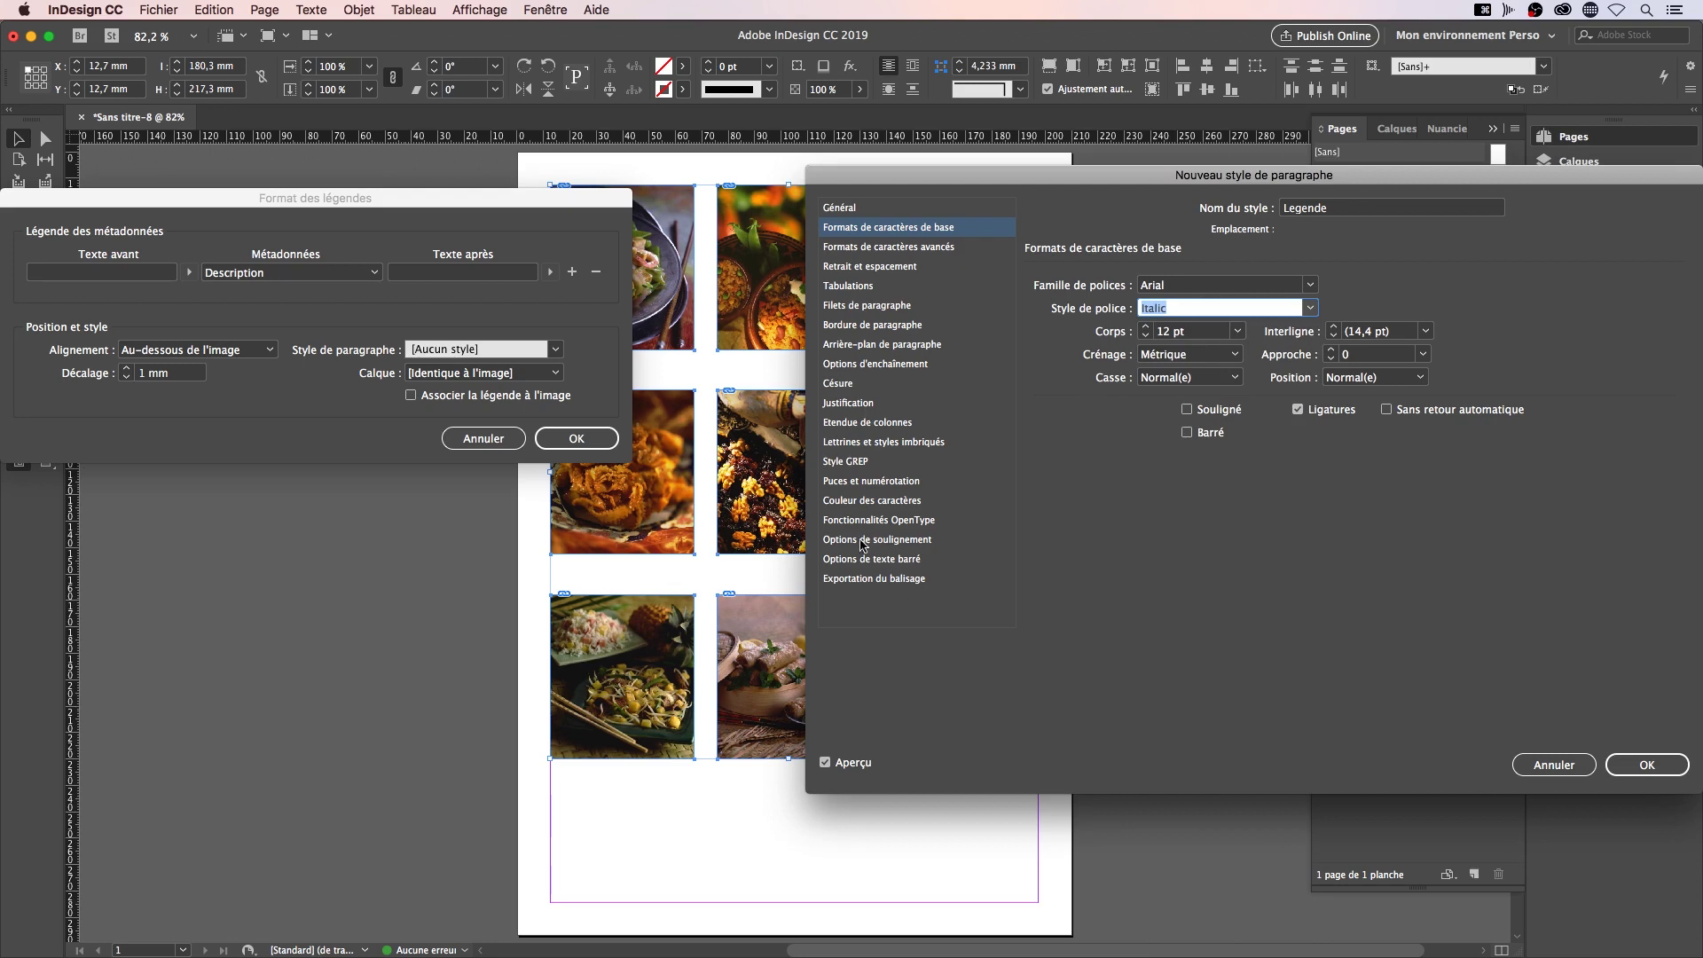
Set the Legende style's character colour to the red swatch C=15 M=100 J=100 N=0 and save the style
{"action": "left_click", "coordinate": [884, 502]}
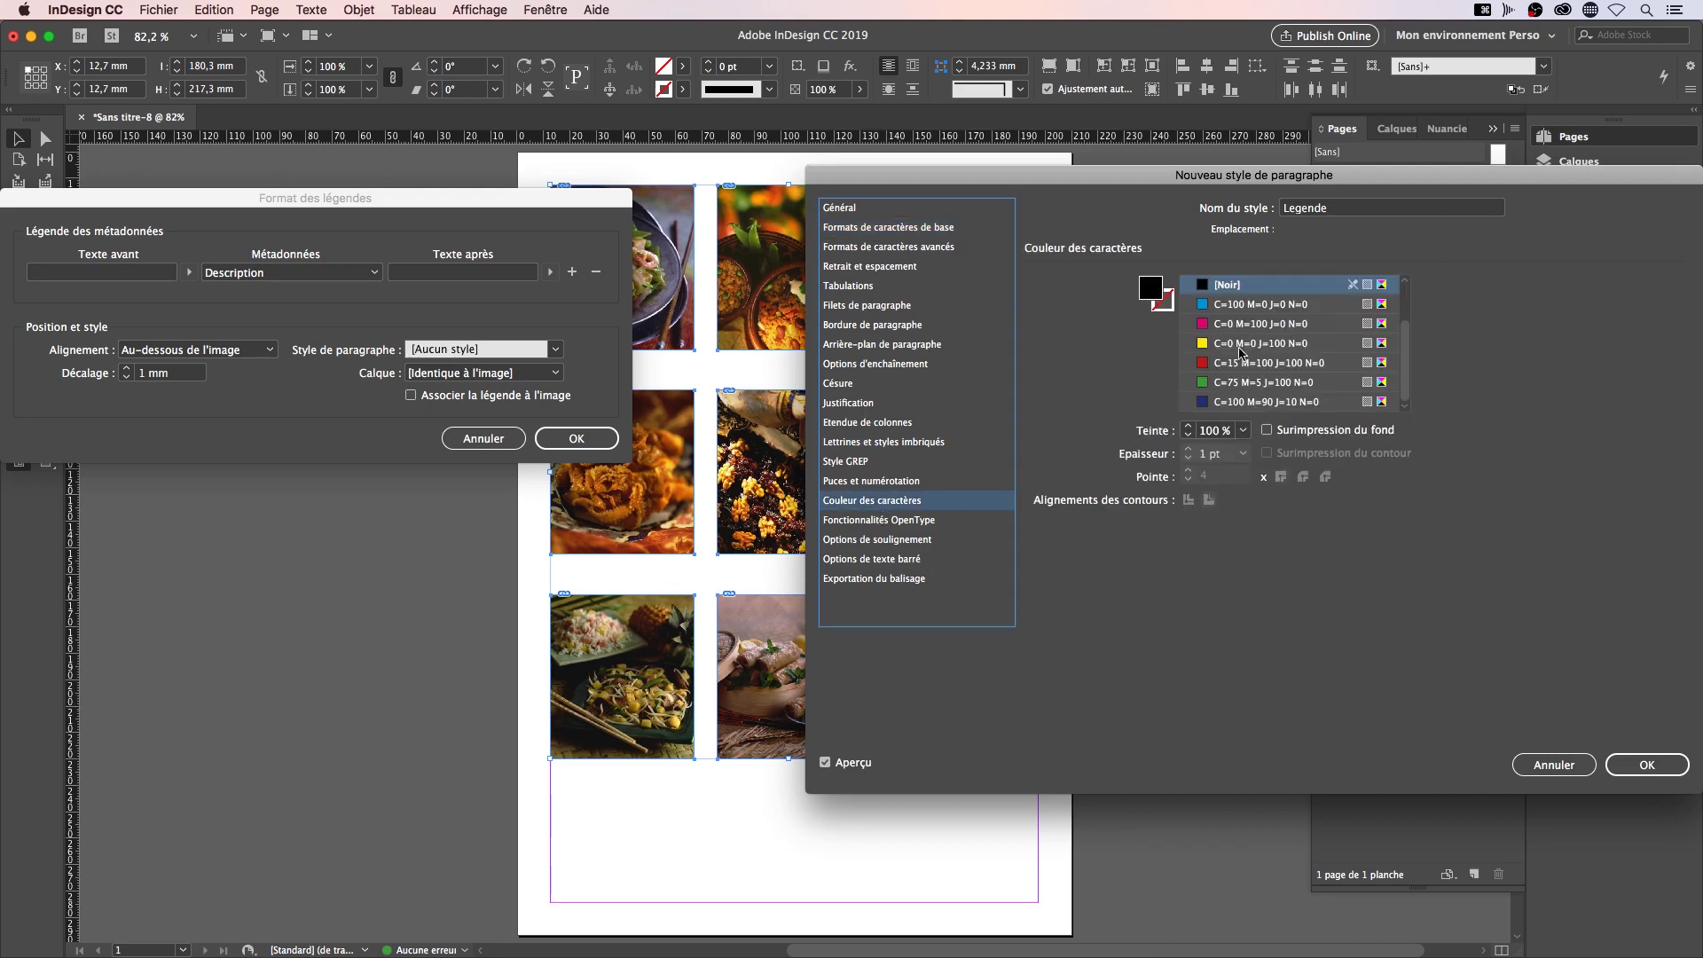
{"action": "left_click", "coordinate": [1239, 367]}
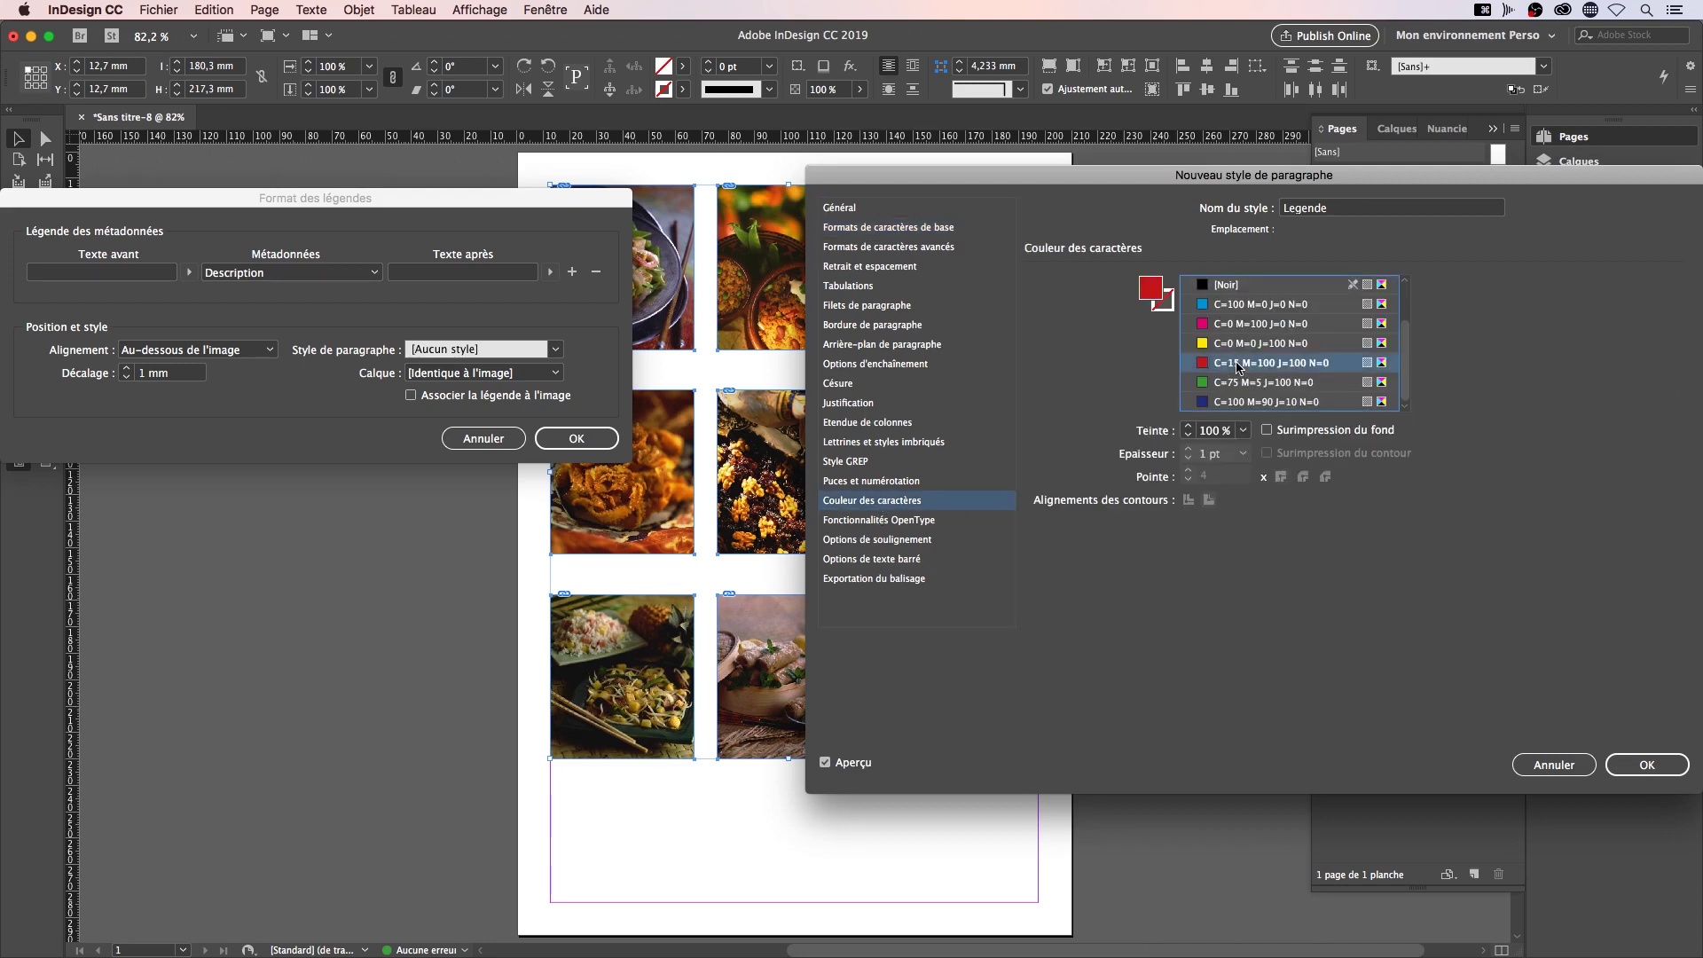
{"action": "left_click", "coordinate": [1647, 766]}
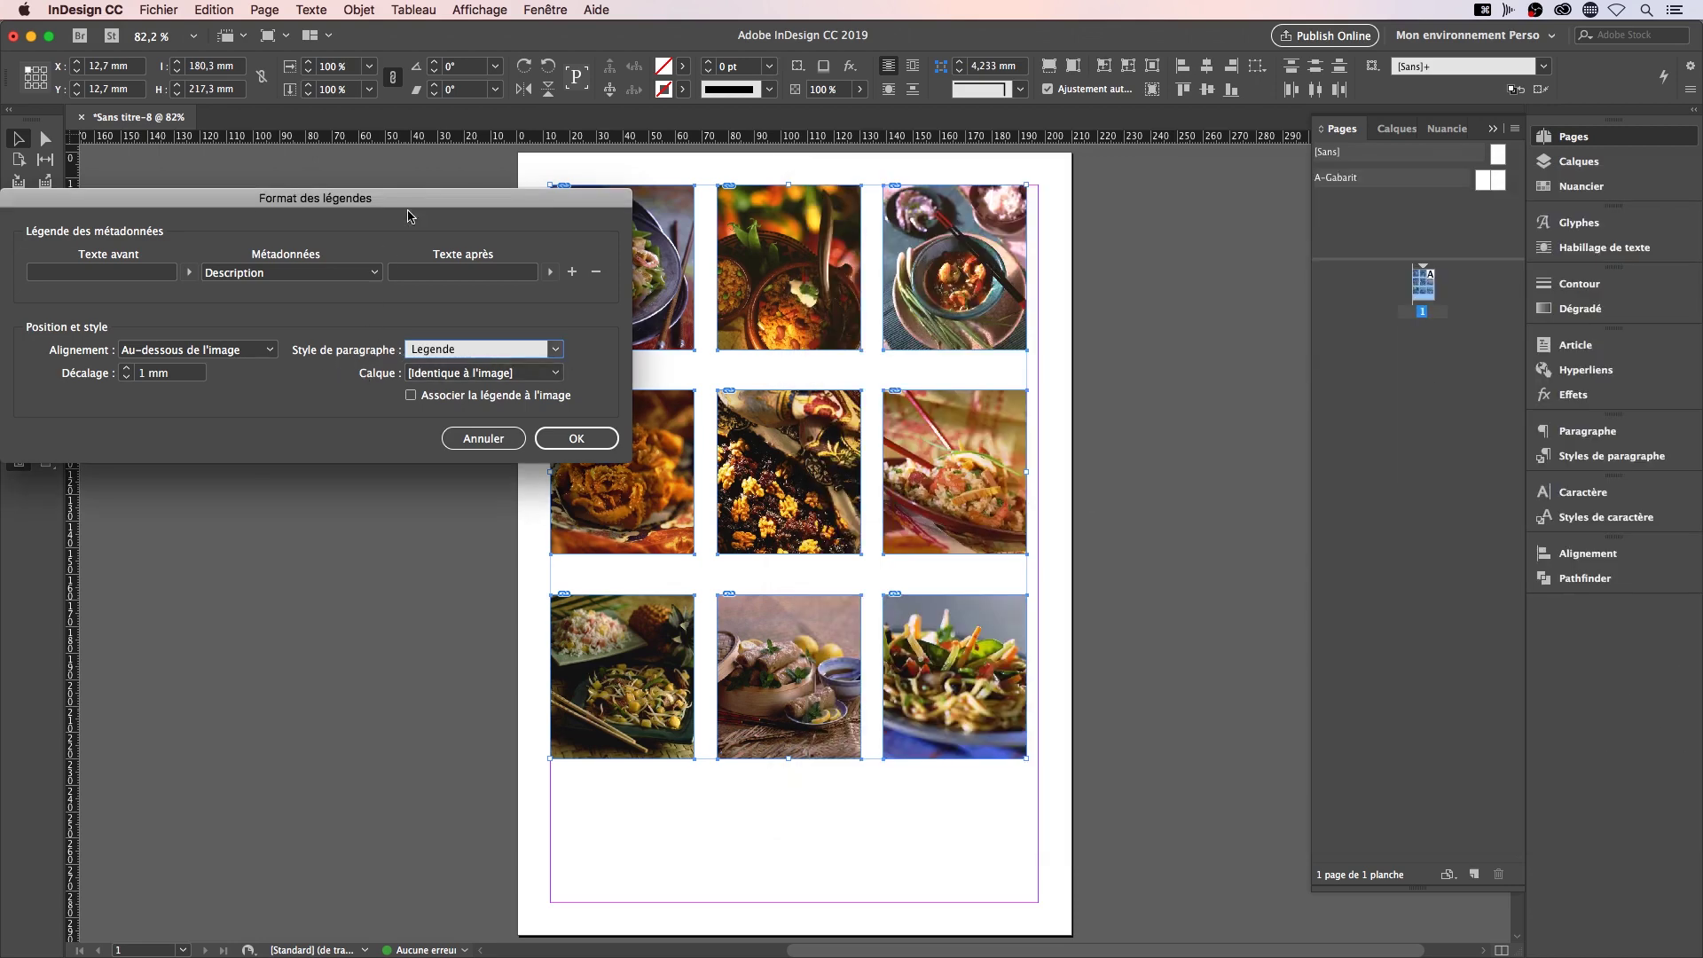
Keep the caption layer as [Identique à l'image], leave Associer la légende à l'image off, and confirm the caption format
{"action": "left_click_drag", "start_coordinate": [408, 204], "coordinate": [451, 188]}
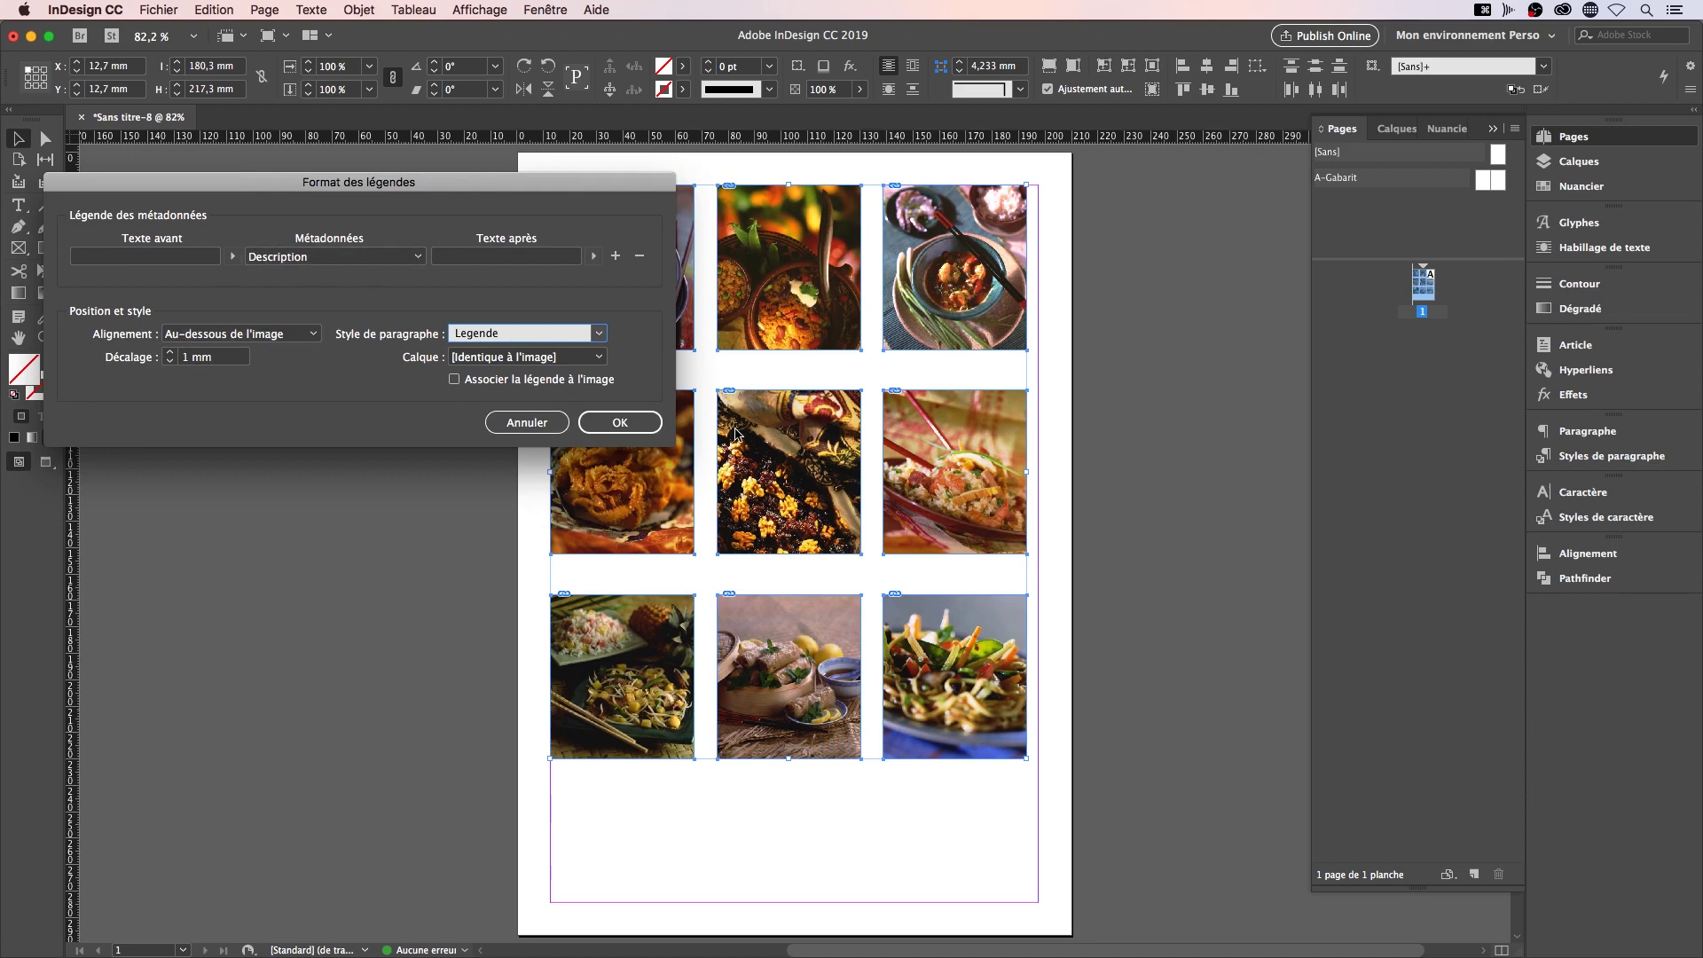
{"action": "left_click_drag", "start_coordinate": [624, 183], "coordinate": [612, 156]}
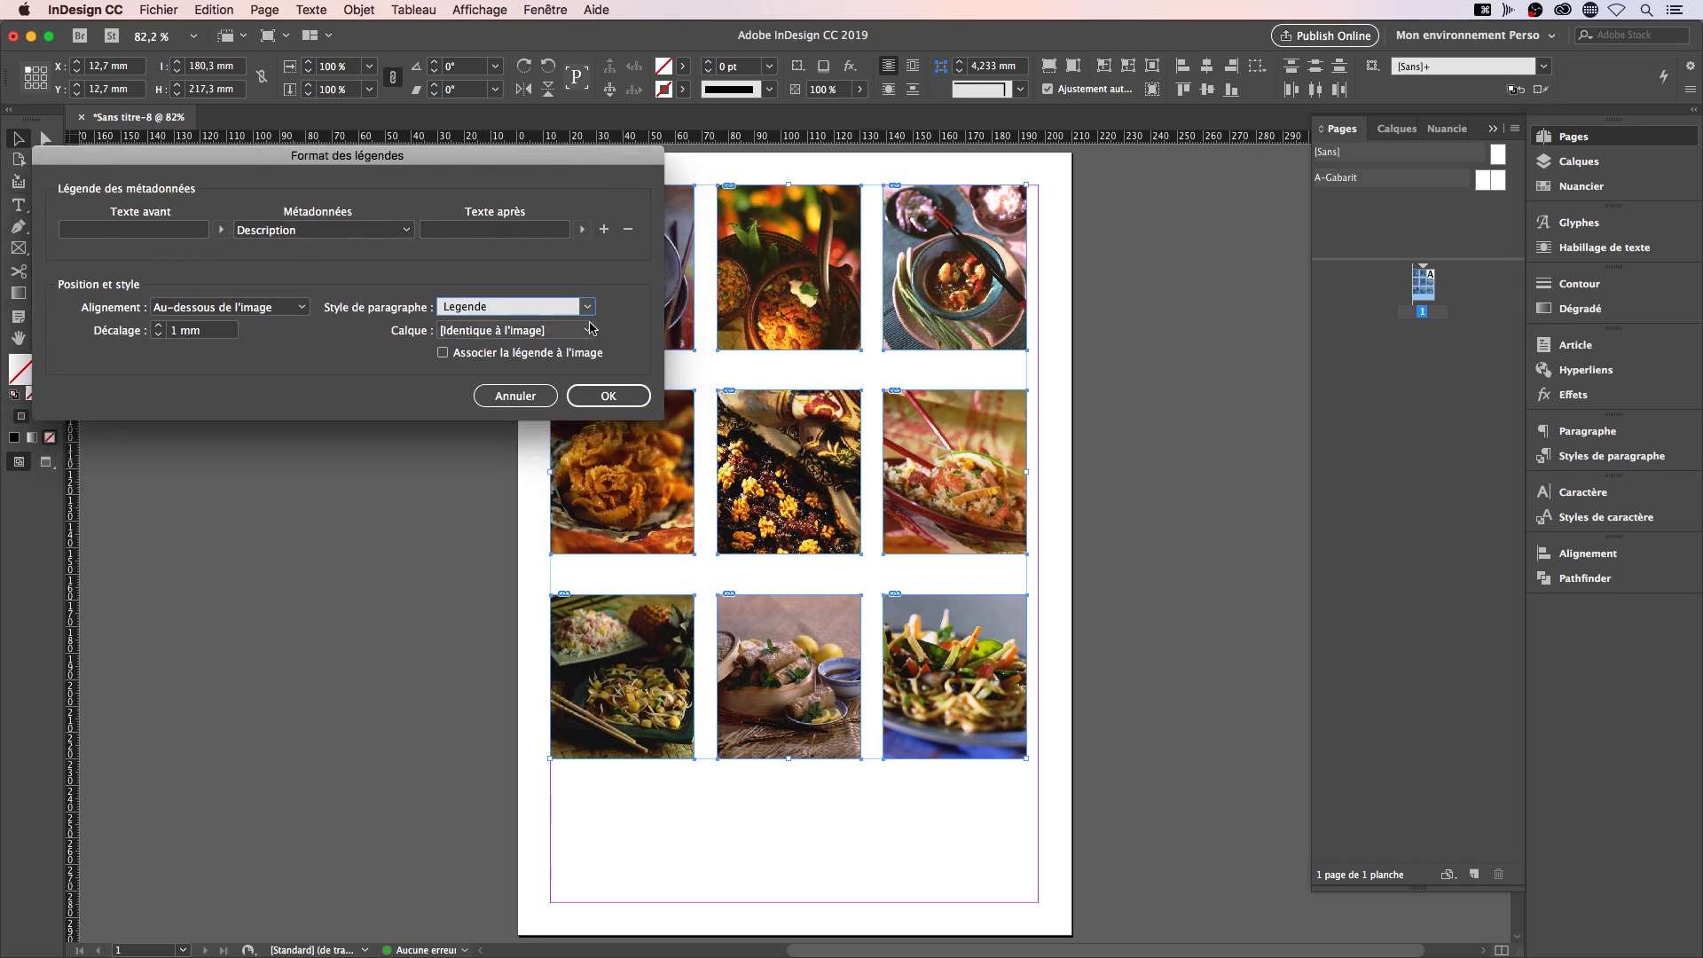
{"action": "left_click", "coordinate": [590, 330]}
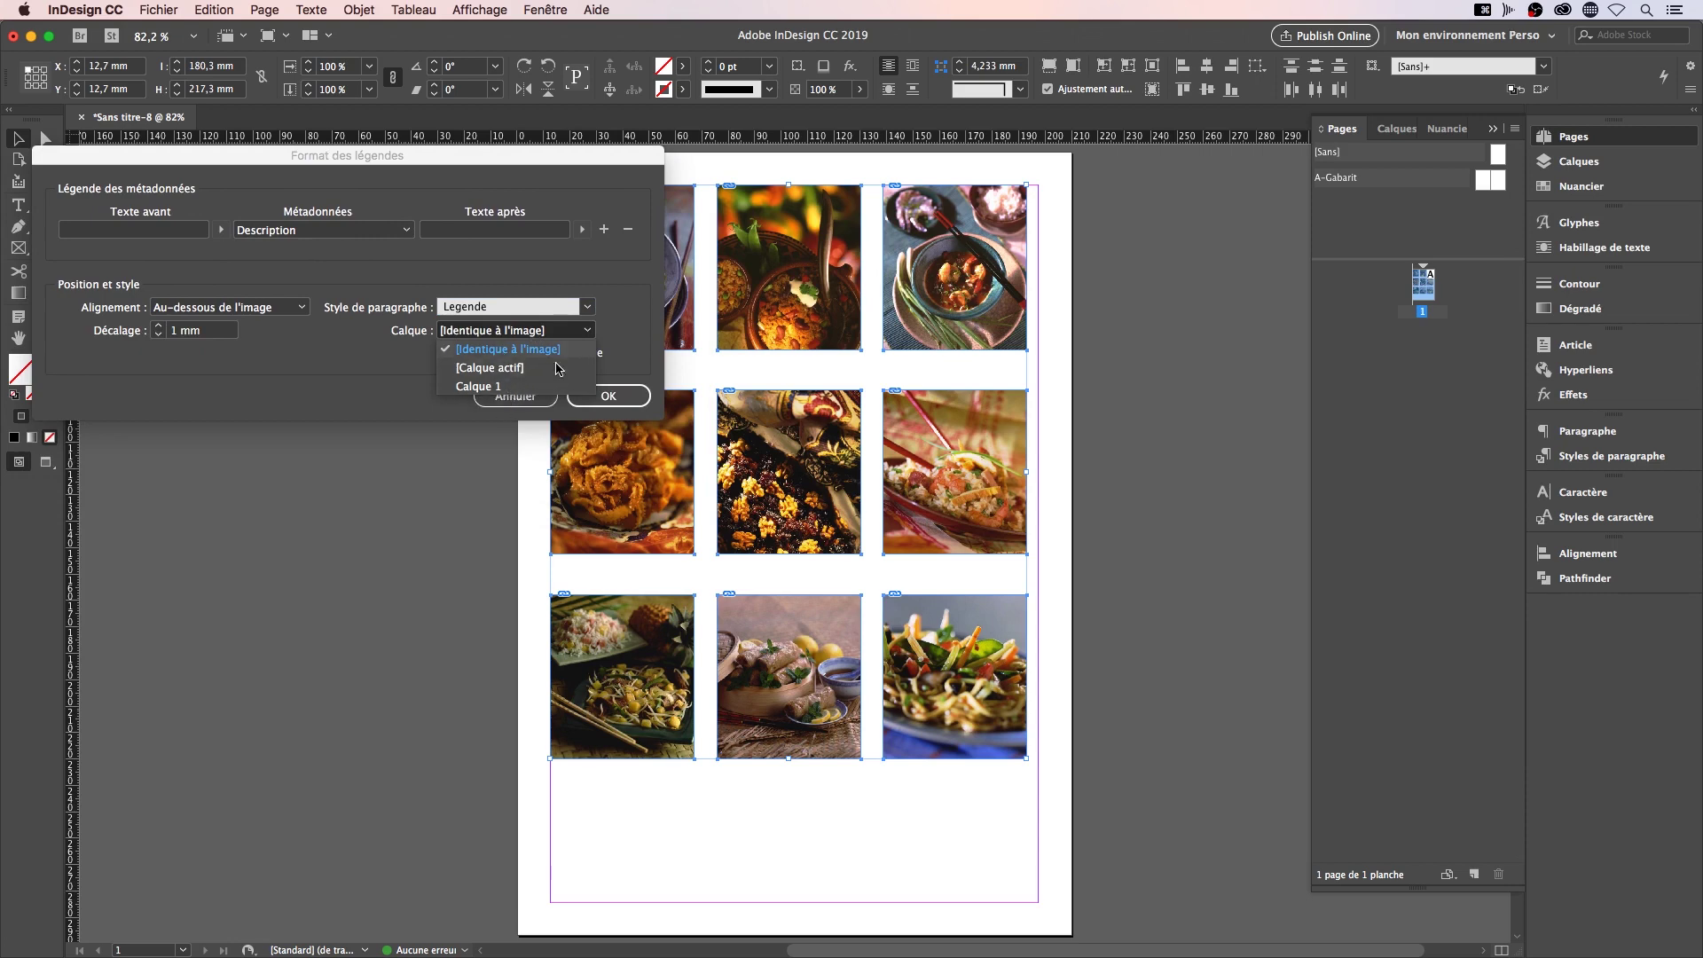
{"action": "left_click", "coordinate": [645, 294]}
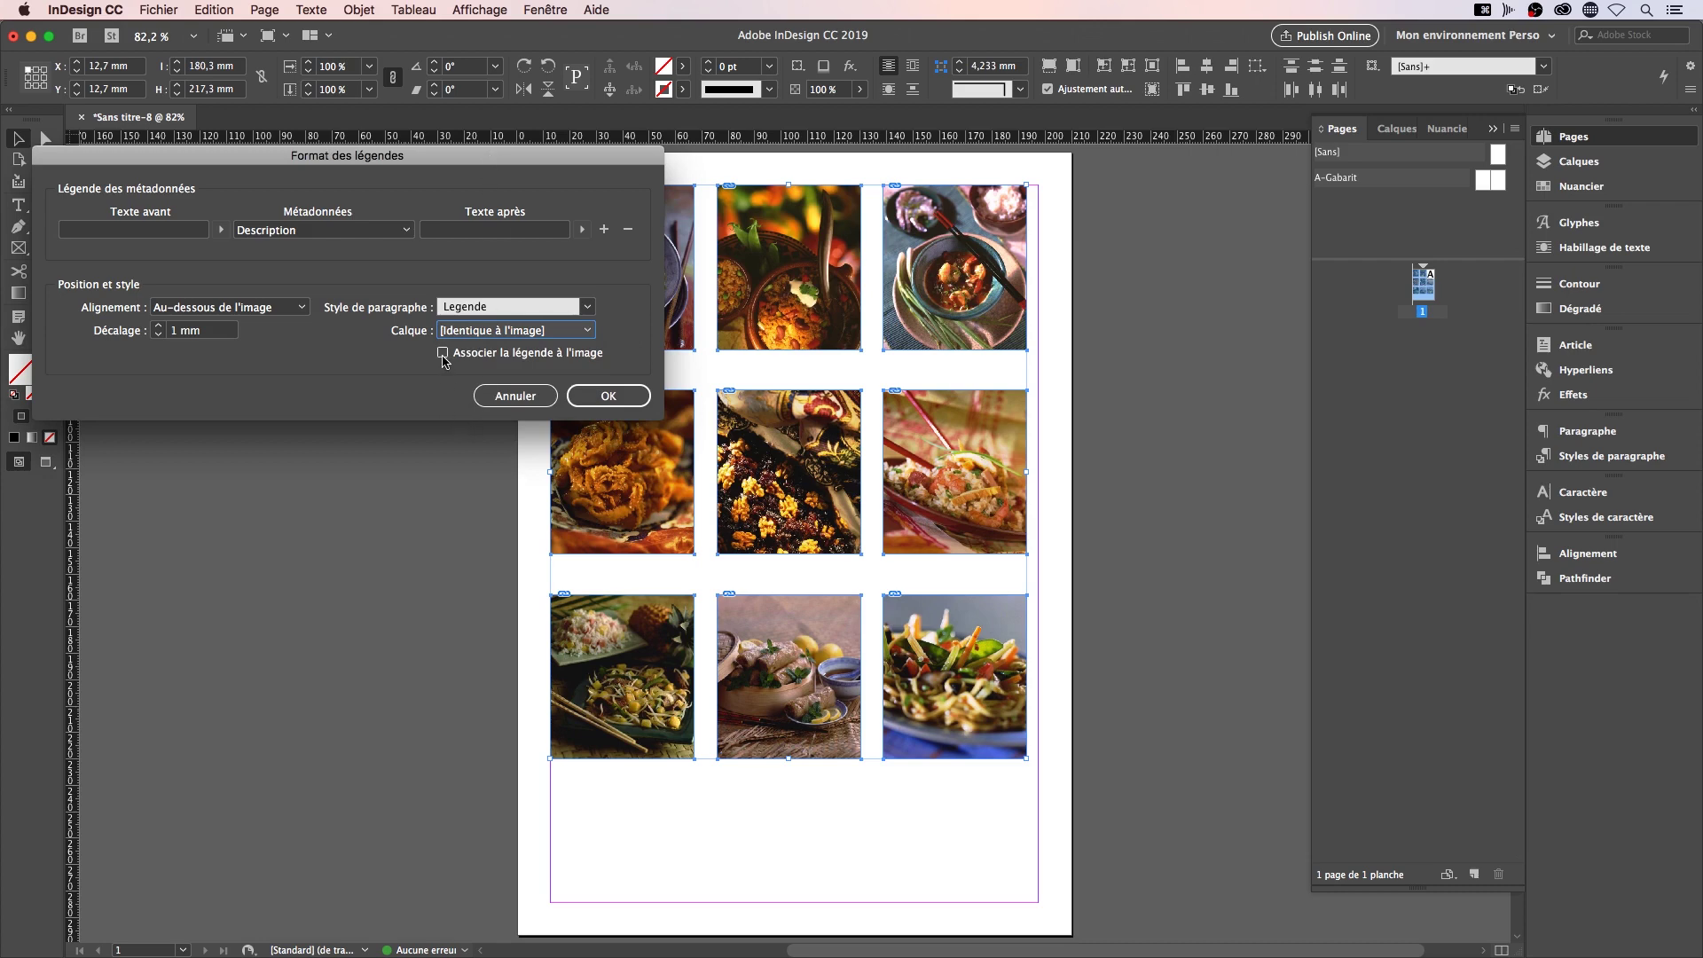
{"action": "left_click", "coordinate": [442, 353]}
{"action": "left_click", "coordinate": [443, 354]}
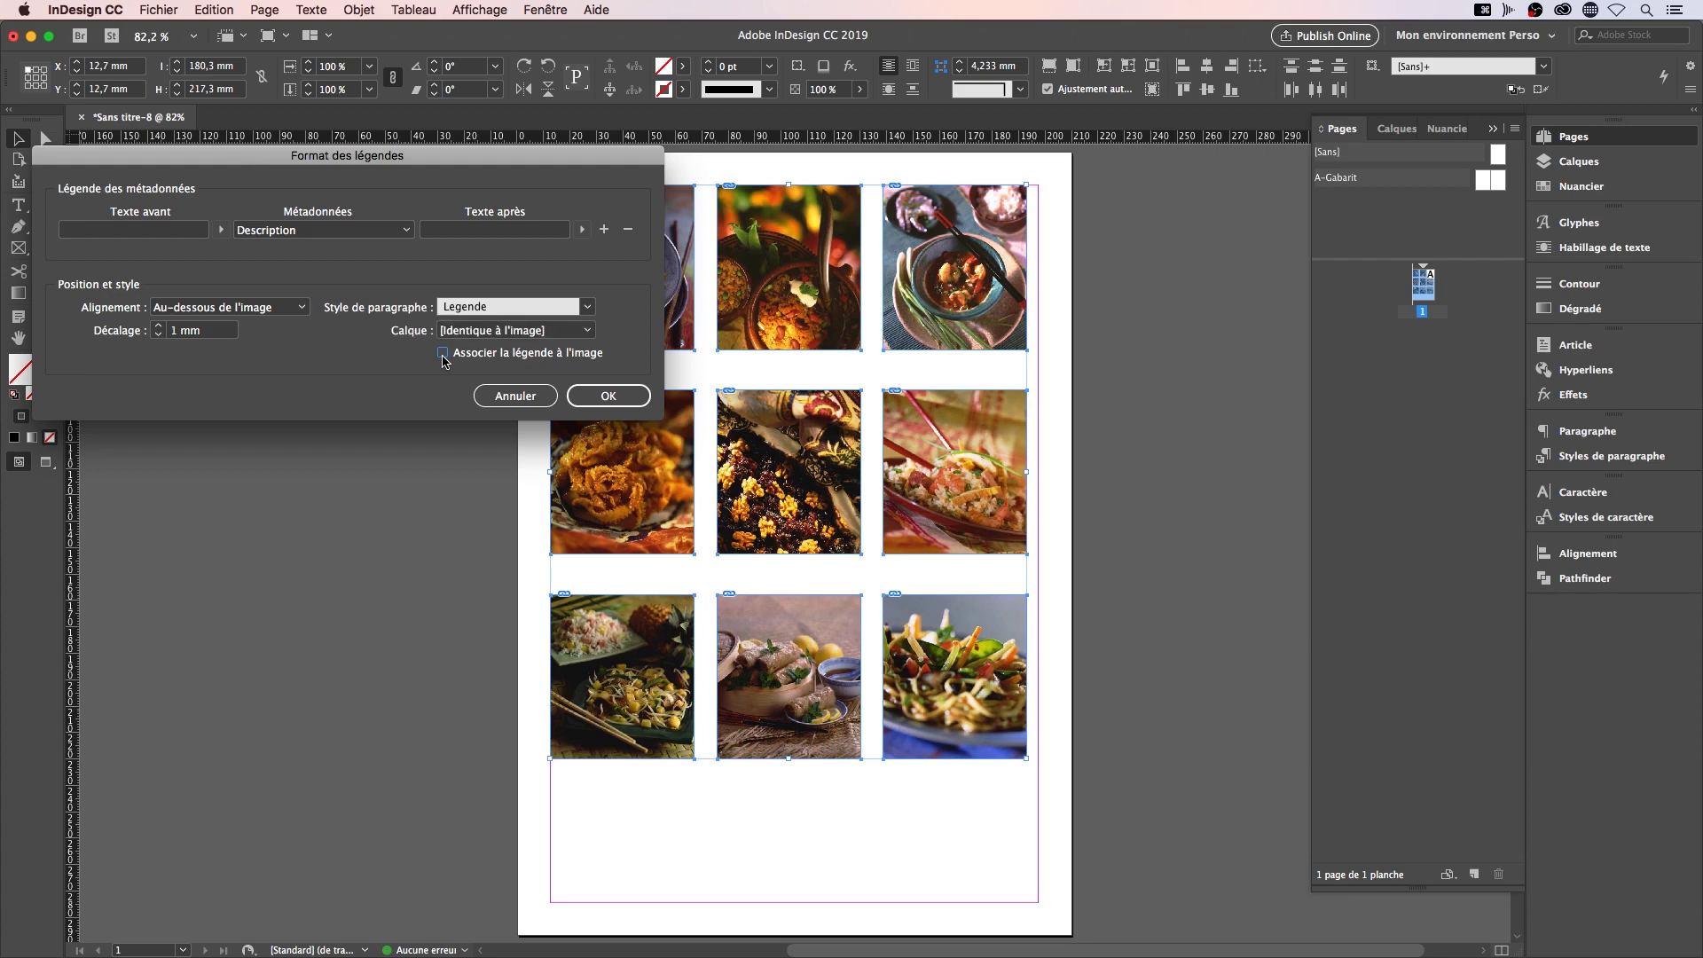
{"action": "left_click", "coordinate": [443, 354]}
{"action": "left_click", "coordinate": [443, 354]}
{"action": "left_click", "coordinate": [630, 396]}
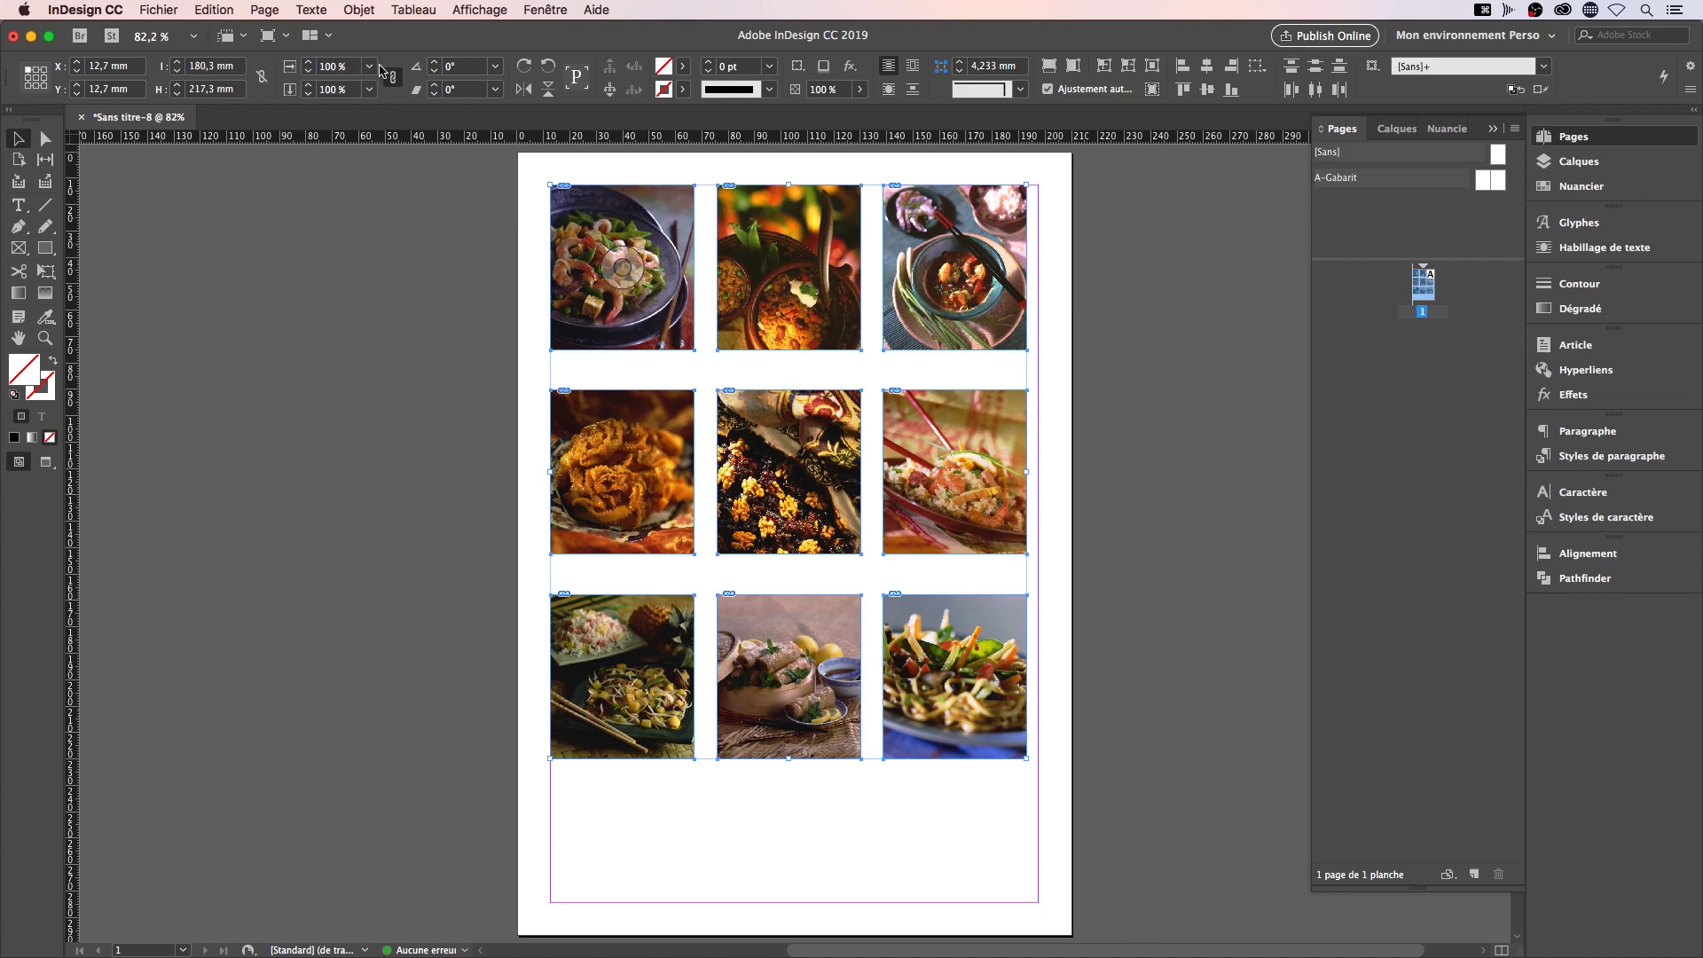
Generate static captions for the nine selected photos
{"action": "left_click", "coordinate": [370, 15]}
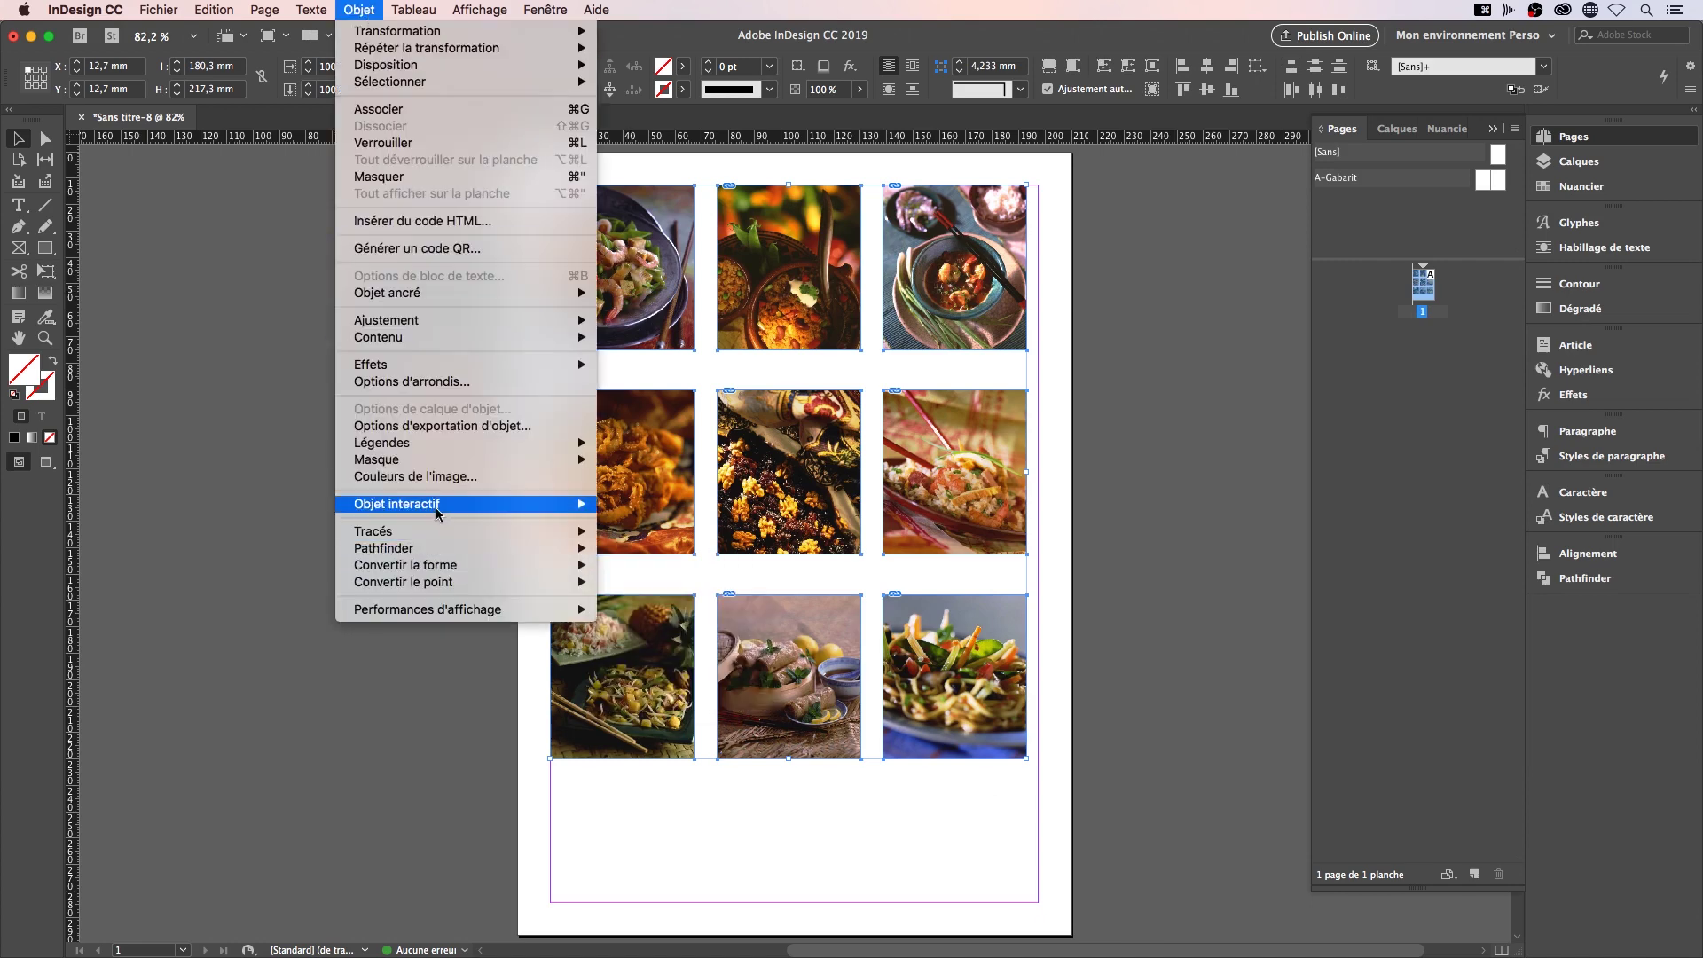
{"action": "mouse_move", "coordinate": [446, 451]}
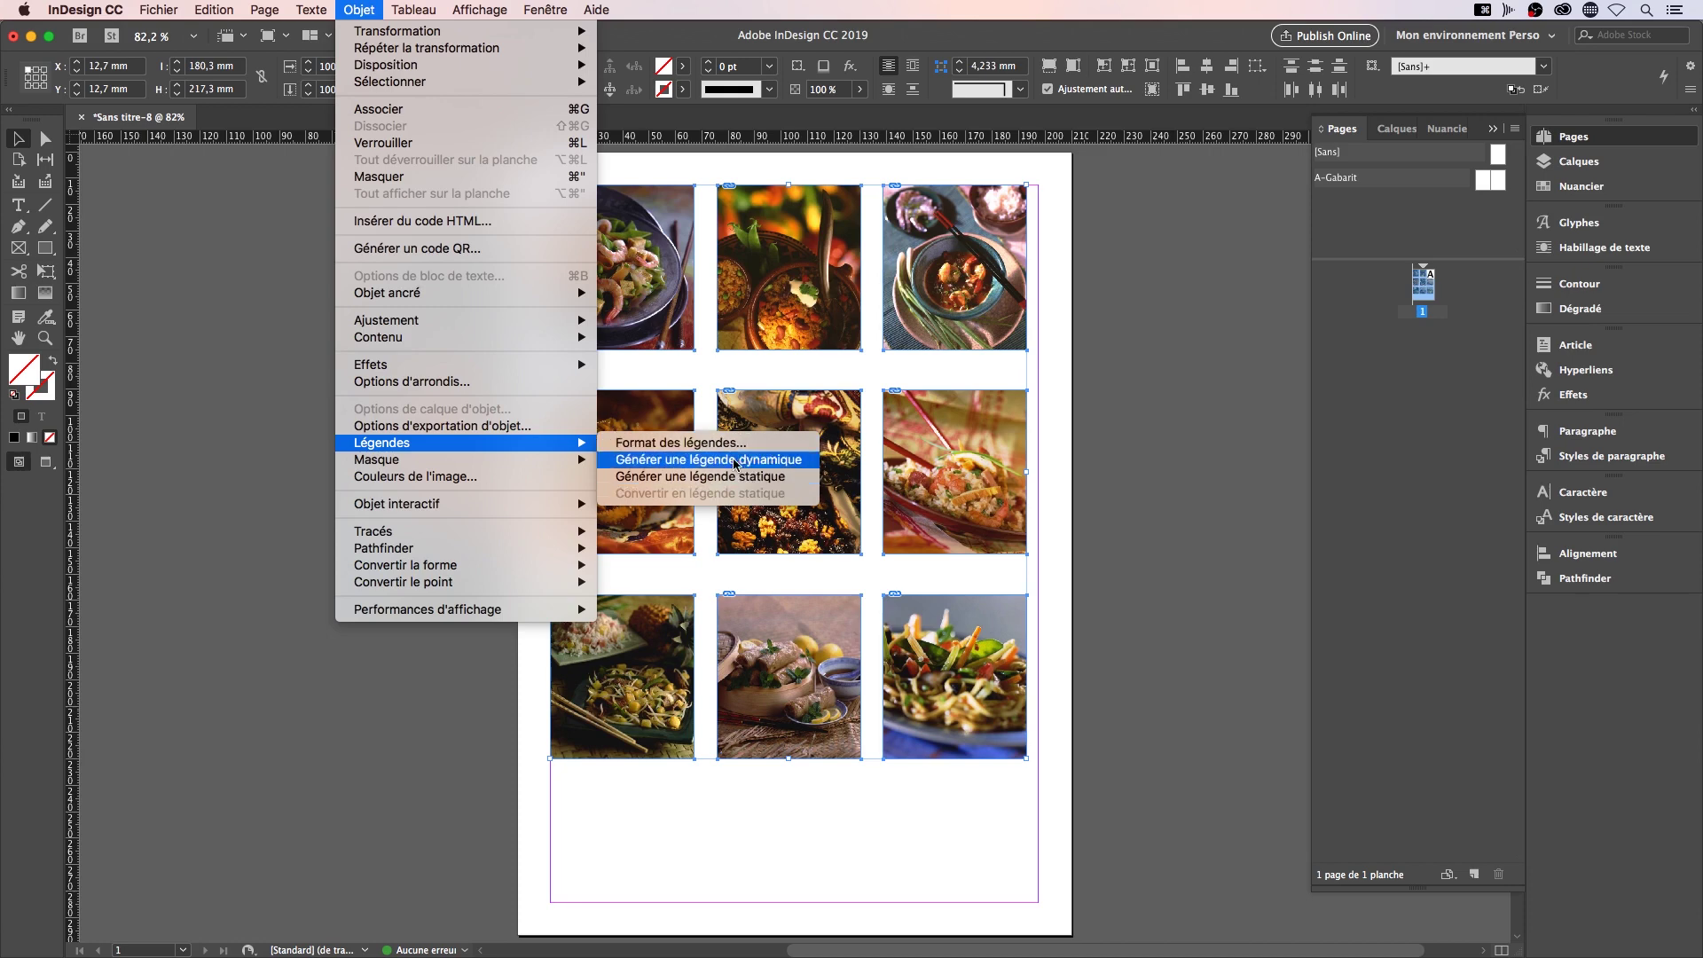
{"action": "left_click", "coordinate": [791, 476]}
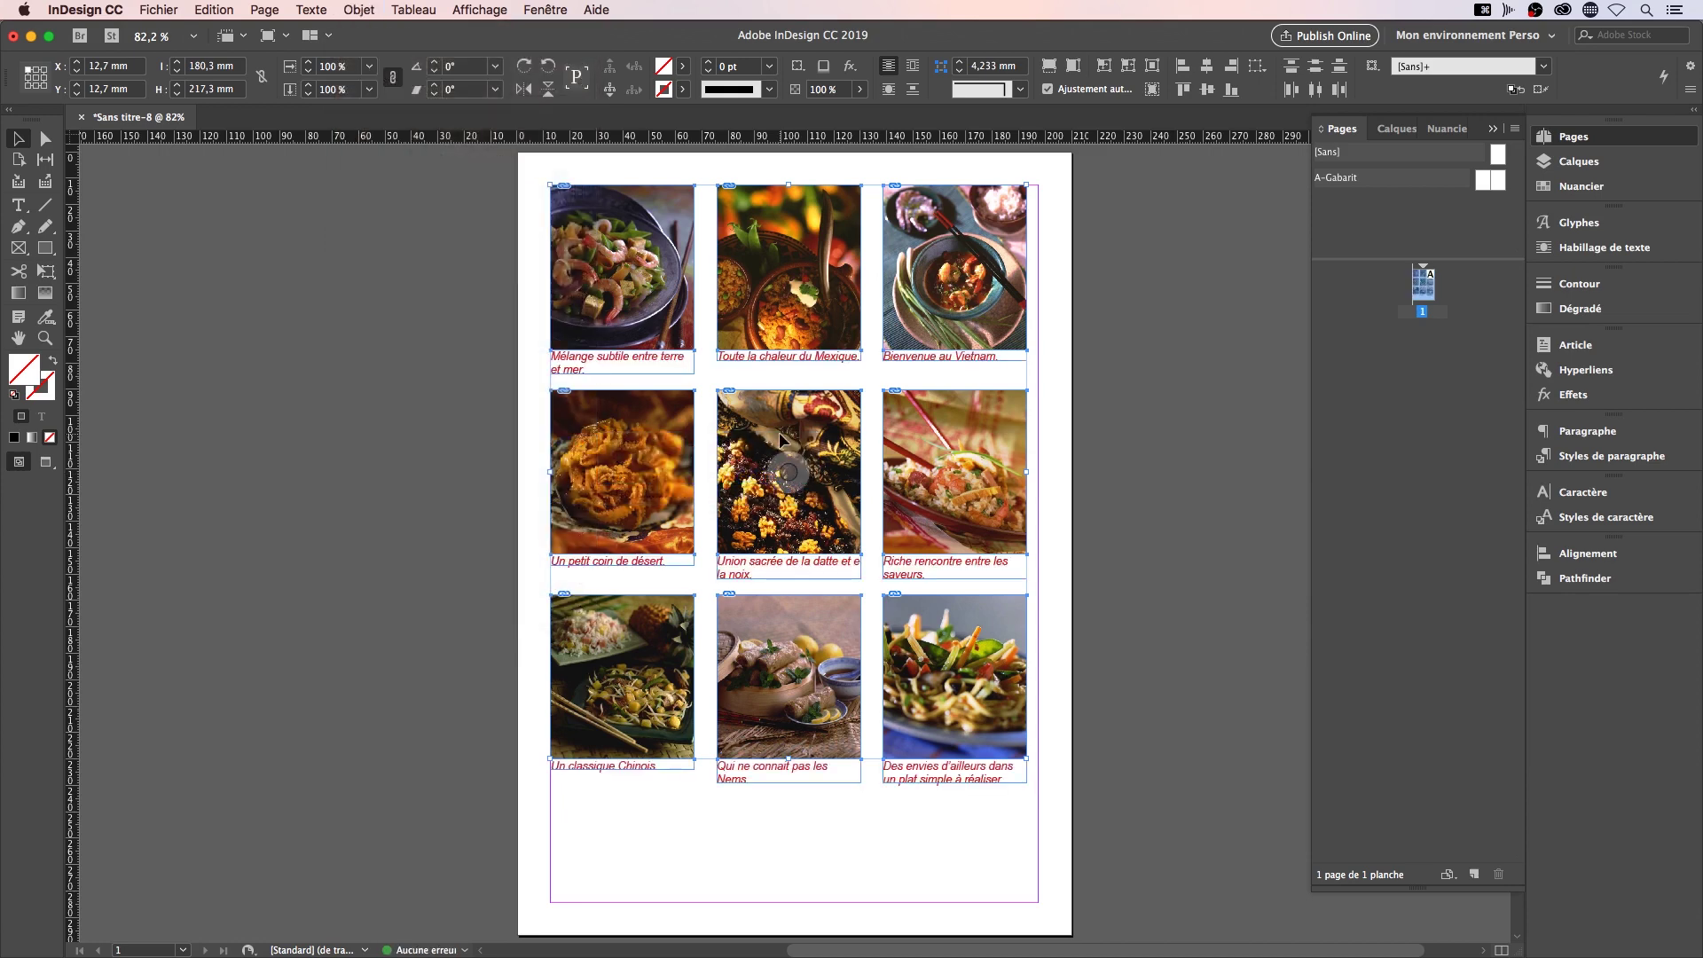
Examine the caption under the first photo up close, return to the full page view and deselect everything
{"action": "left_click", "coordinate": [44, 338]}
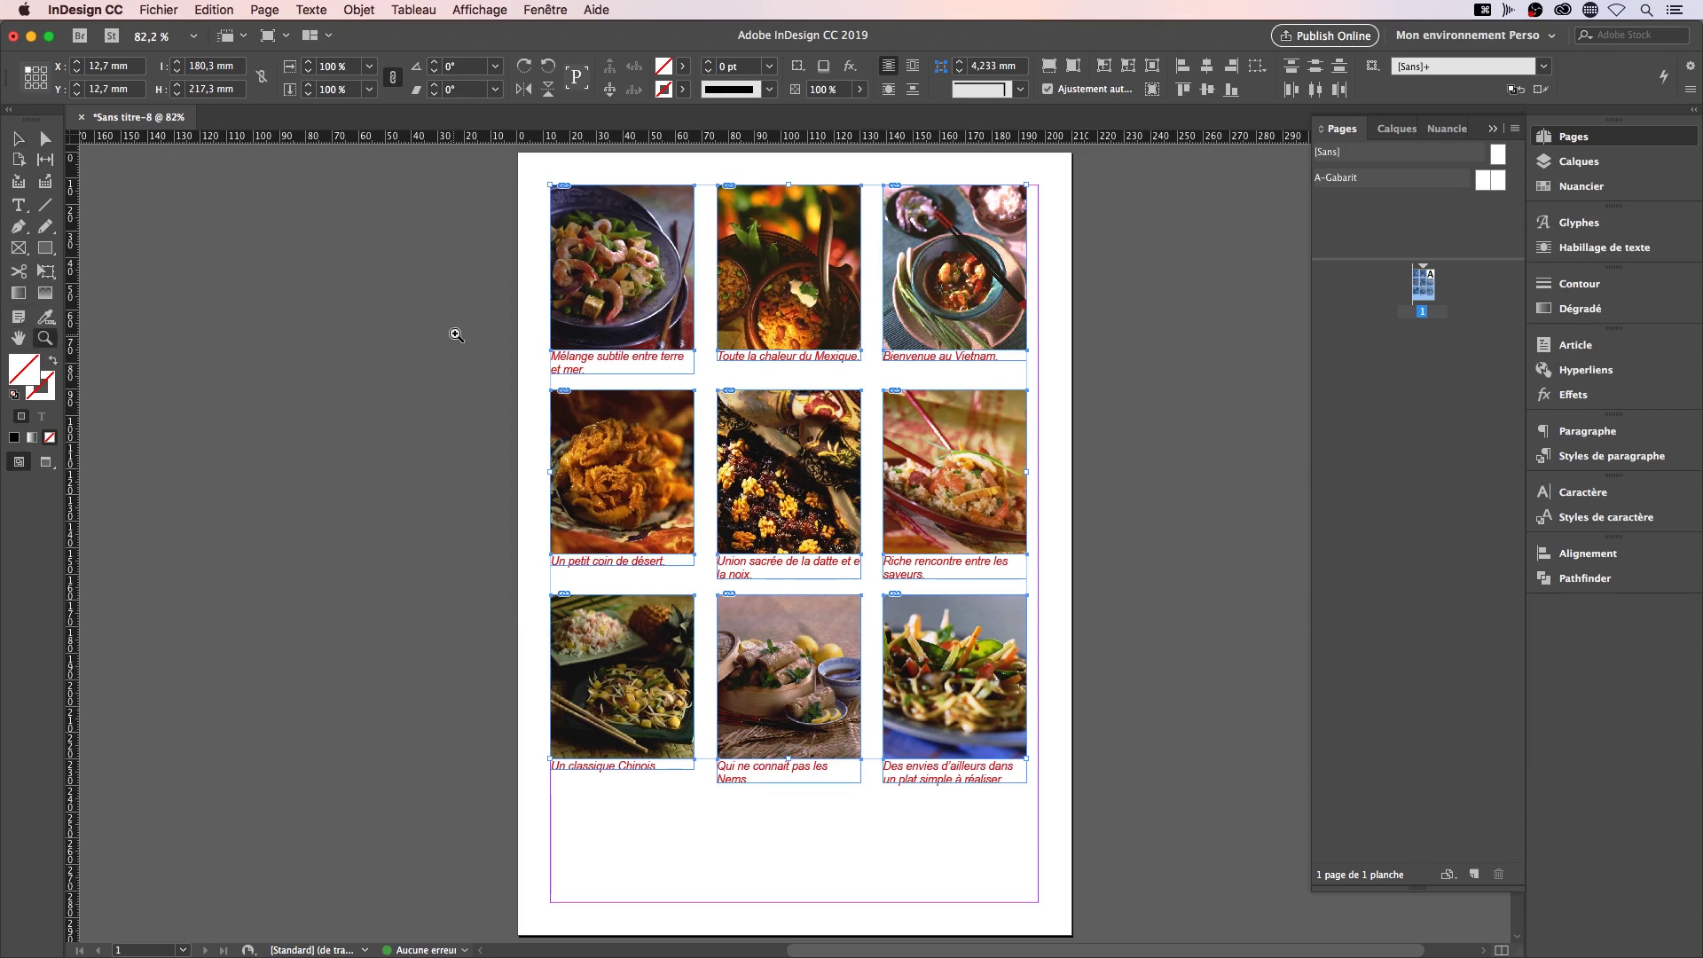
{"action": "left_click_drag", "start_coordinate": [495, 320], "coordinate": [693, 395]}
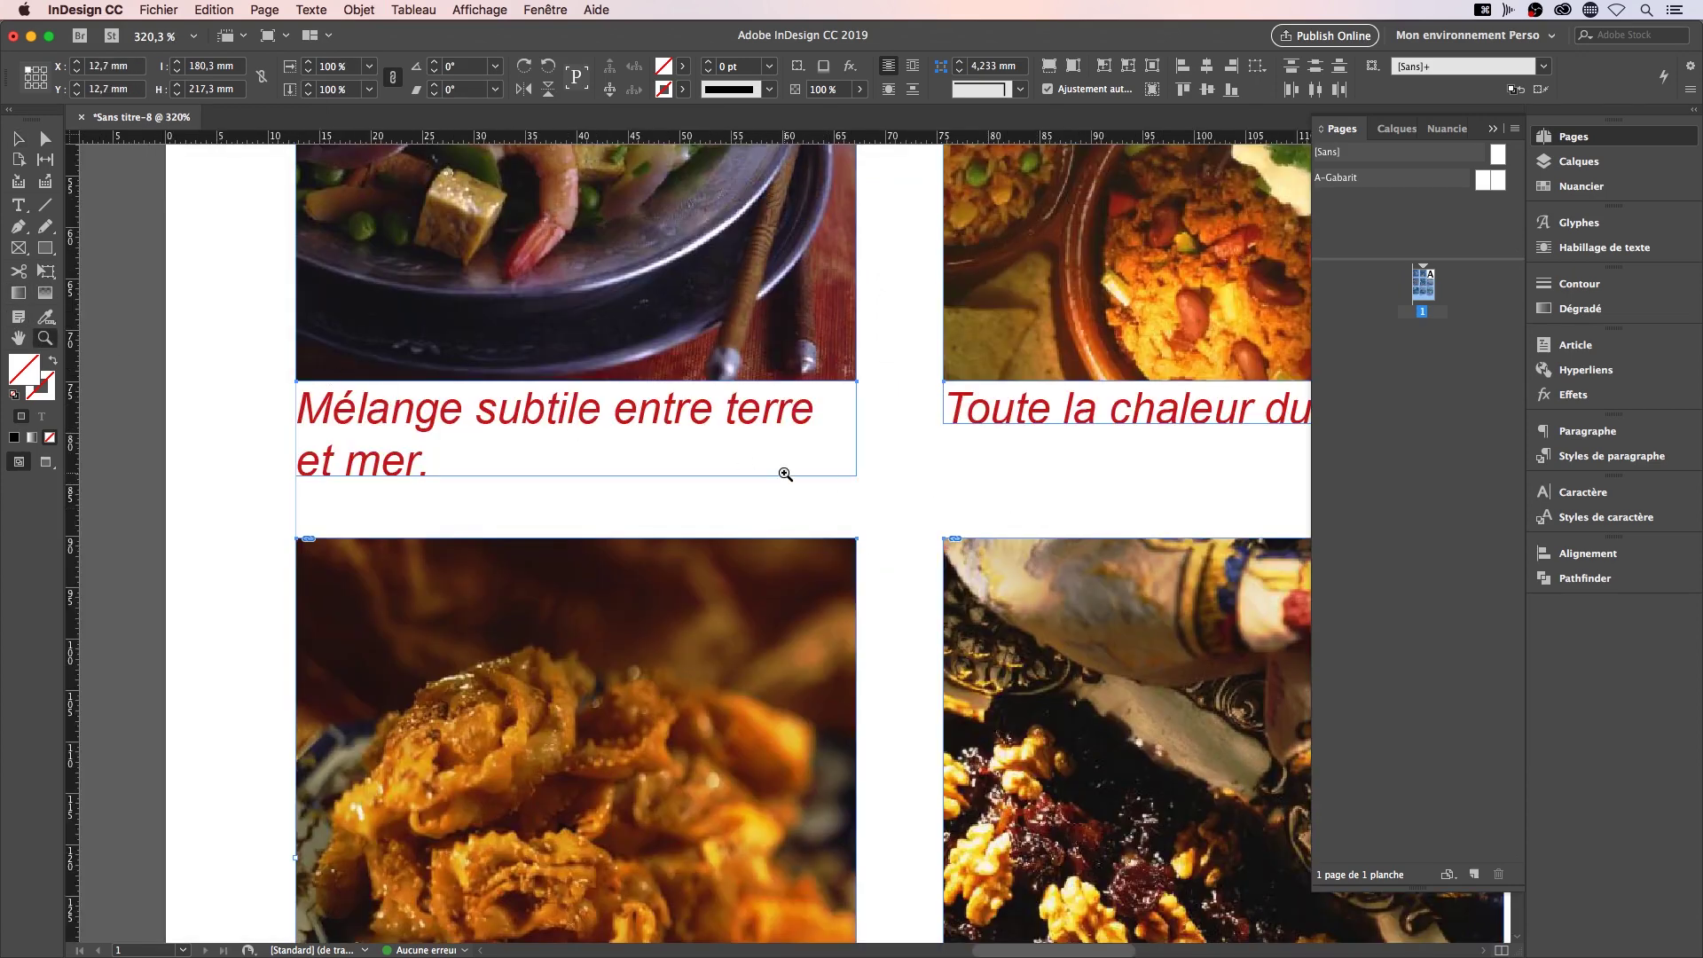
{"action": "double_click", "coordinate": [19, 338]}
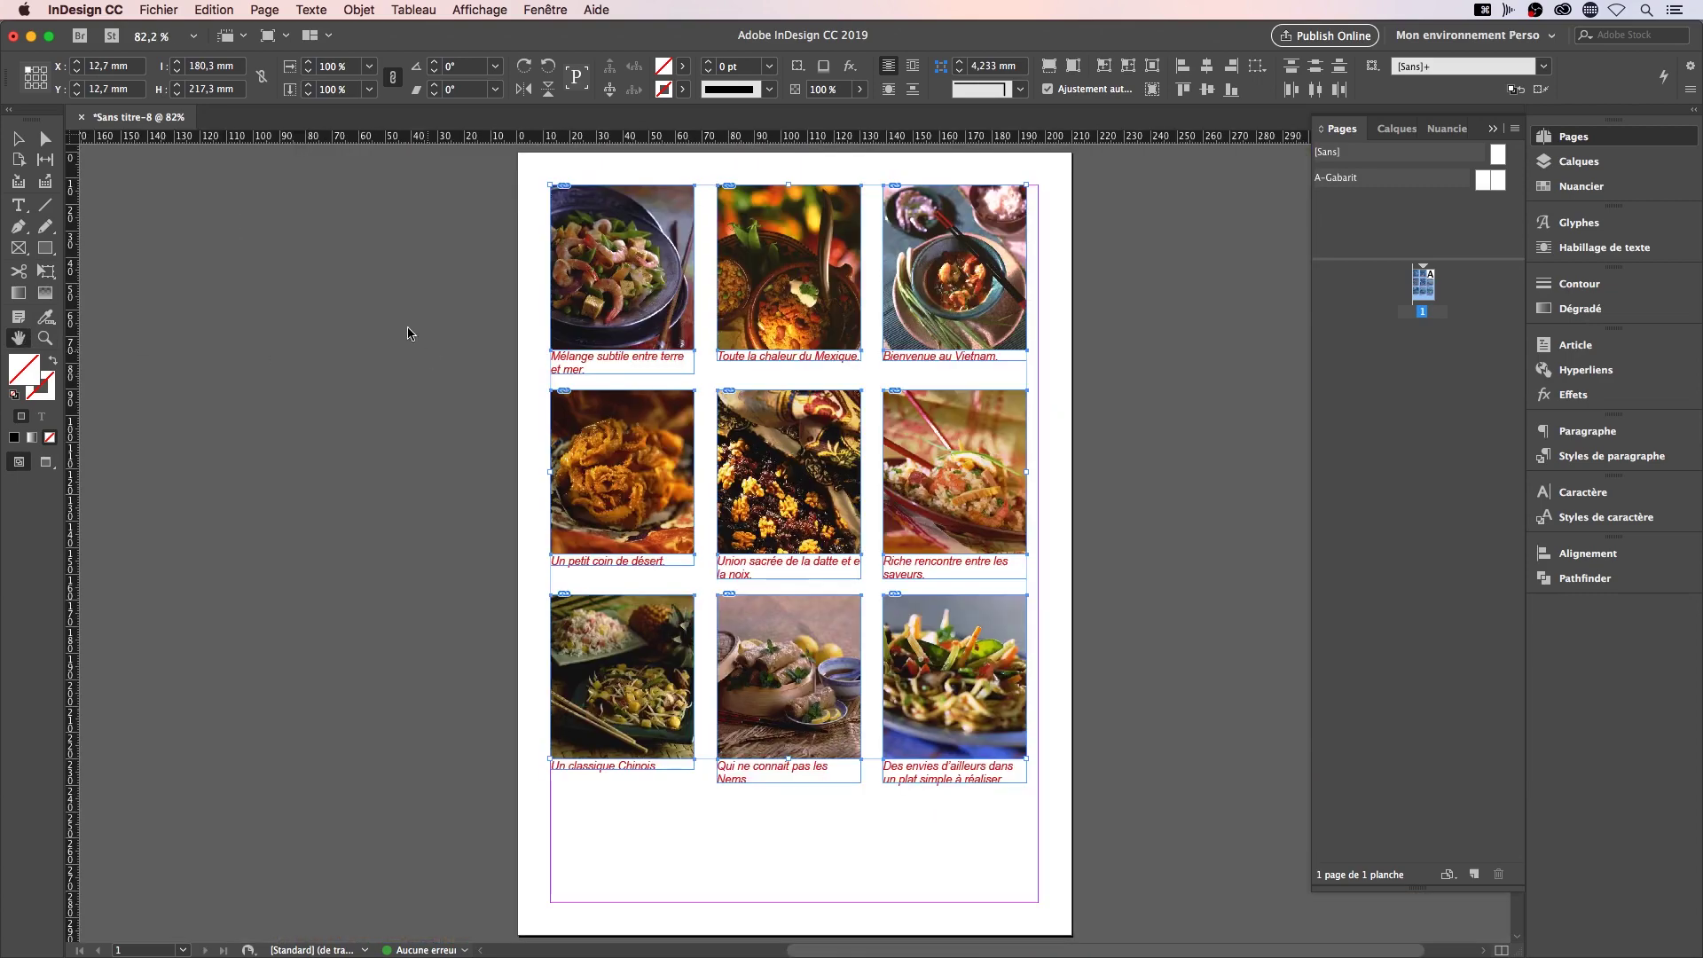
{"action": "left_click", "coordinate": [19, 139]}
{"action": "left_click", "coordinate": [294, 217]}
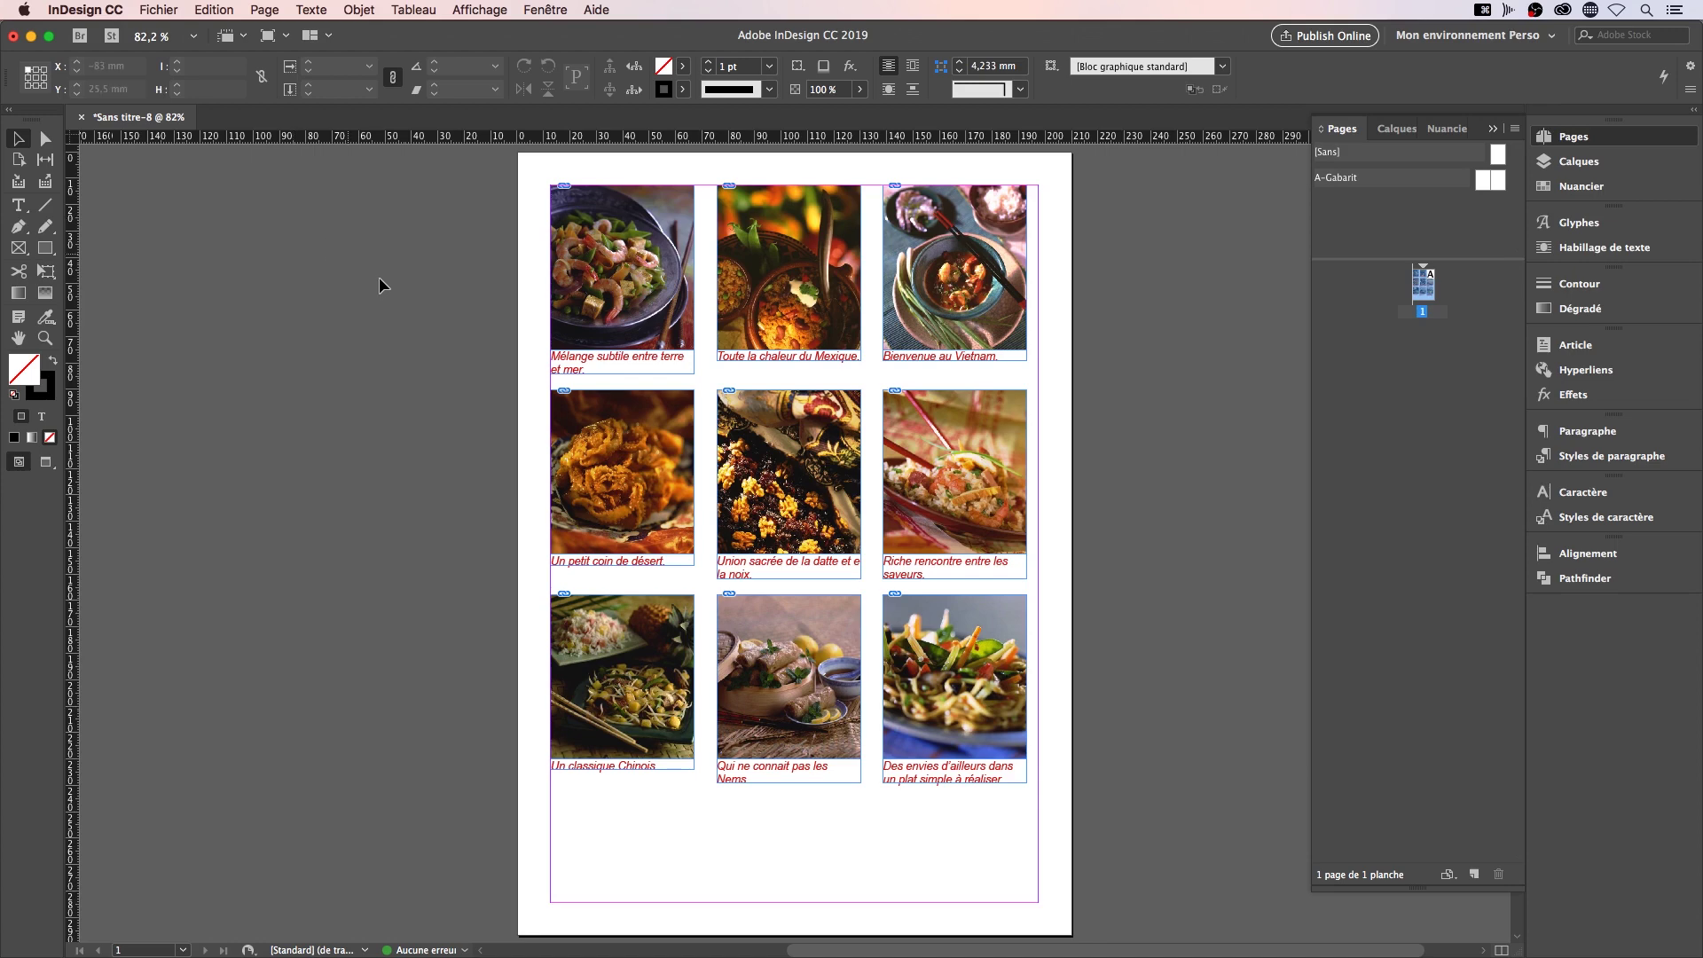
Select all nine photos with their captions and set the caption format's metadata to Copyright
{"action": "left_click_drag", "start_coordinate": [530, 175], "coordinate": [1110, 799]}
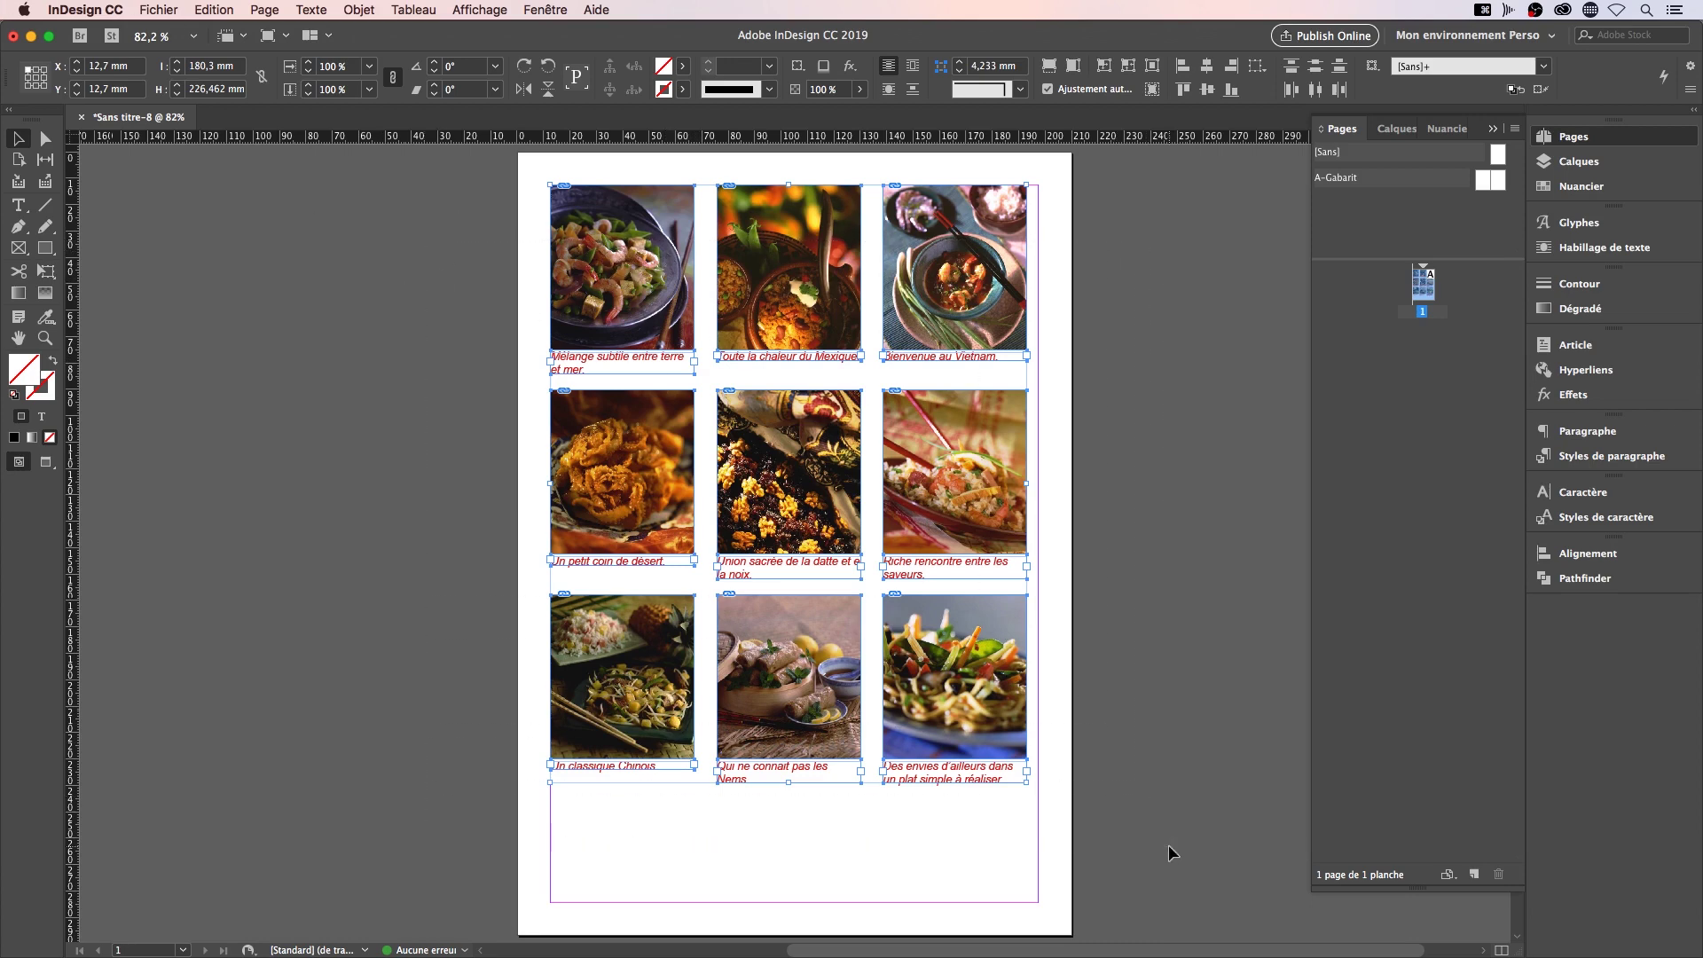
{"action": "left_click", "coordinate": [306, 11]}
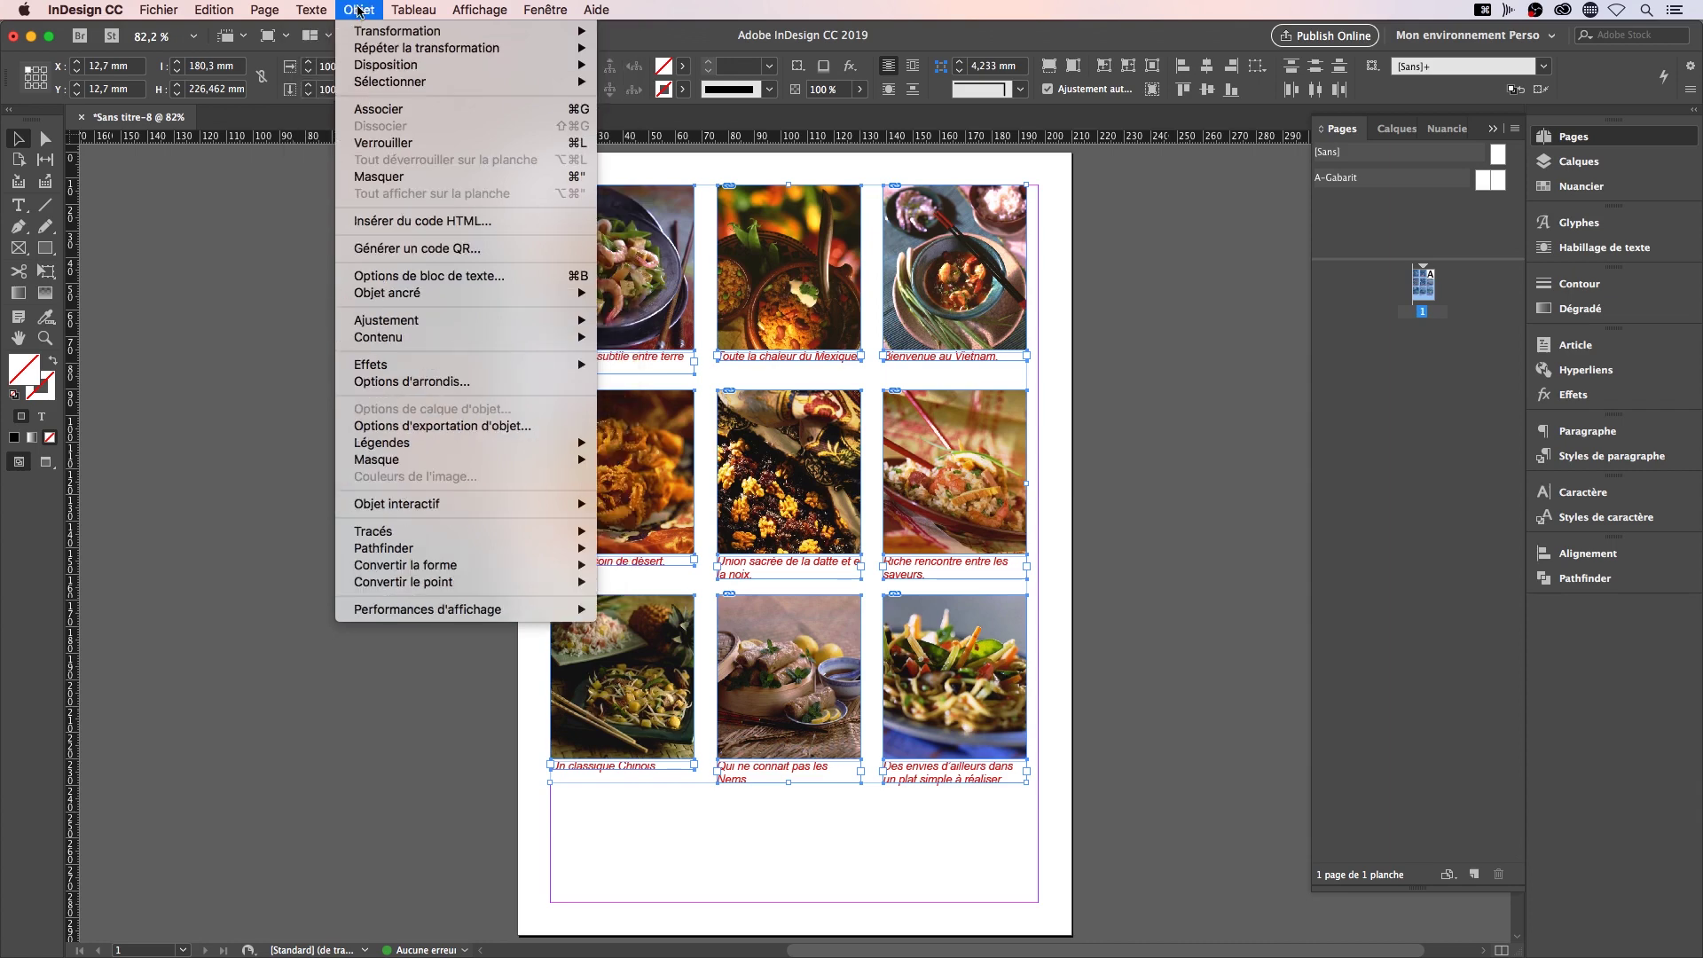
{"action": "mouse_move", "coordinate": [450, 443]}
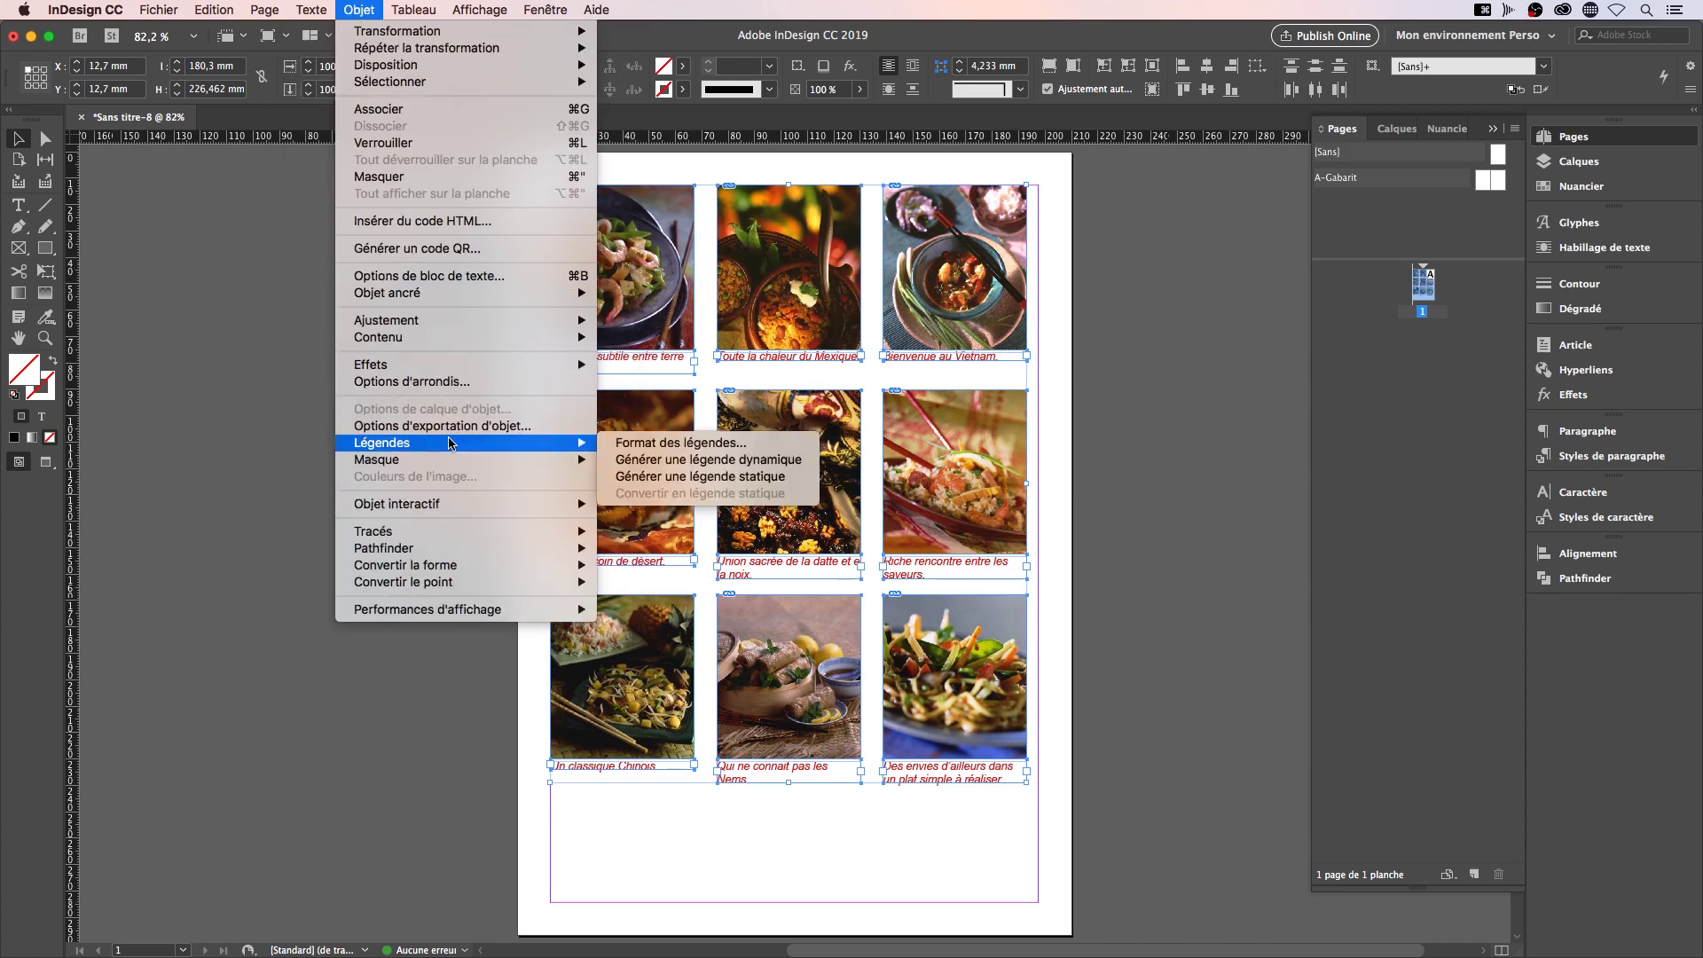
{"action": "left_click", "coordinate": [675, 443]}
{"action": "left_click_drag", "start_coordinate": [569, 152], "coordinate": [1413, 196]}
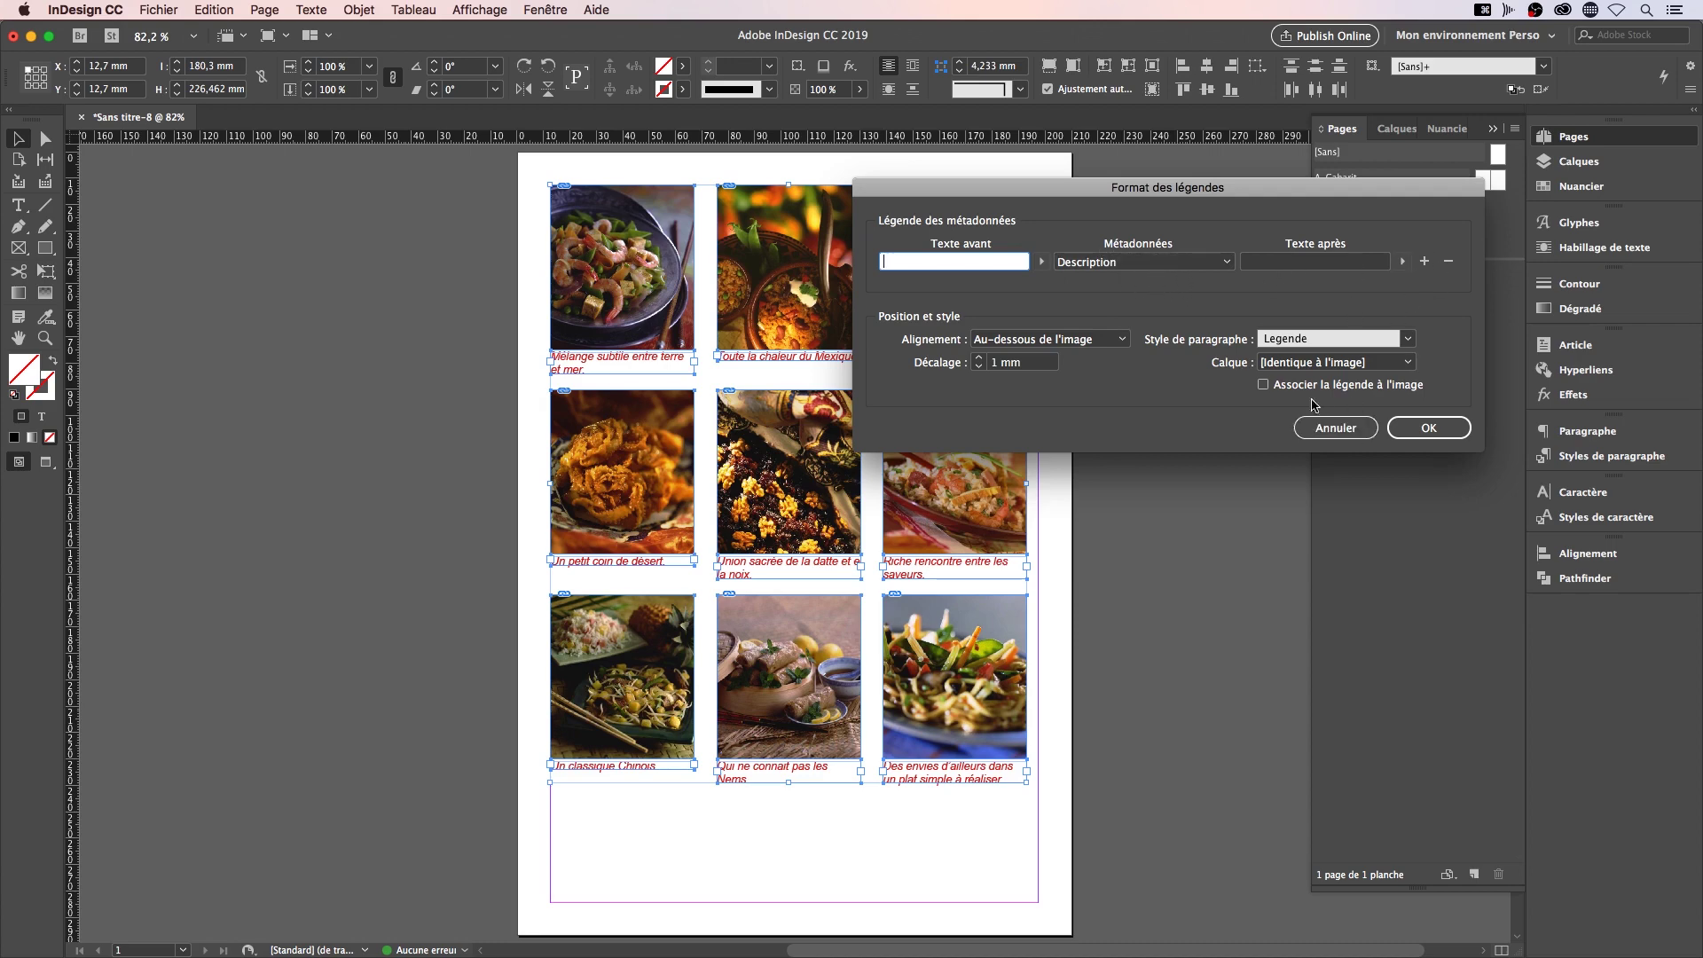
{"action": "left_click_drag", "start_coordinate": [1403, 191], "coordinate": [1414, 187]}
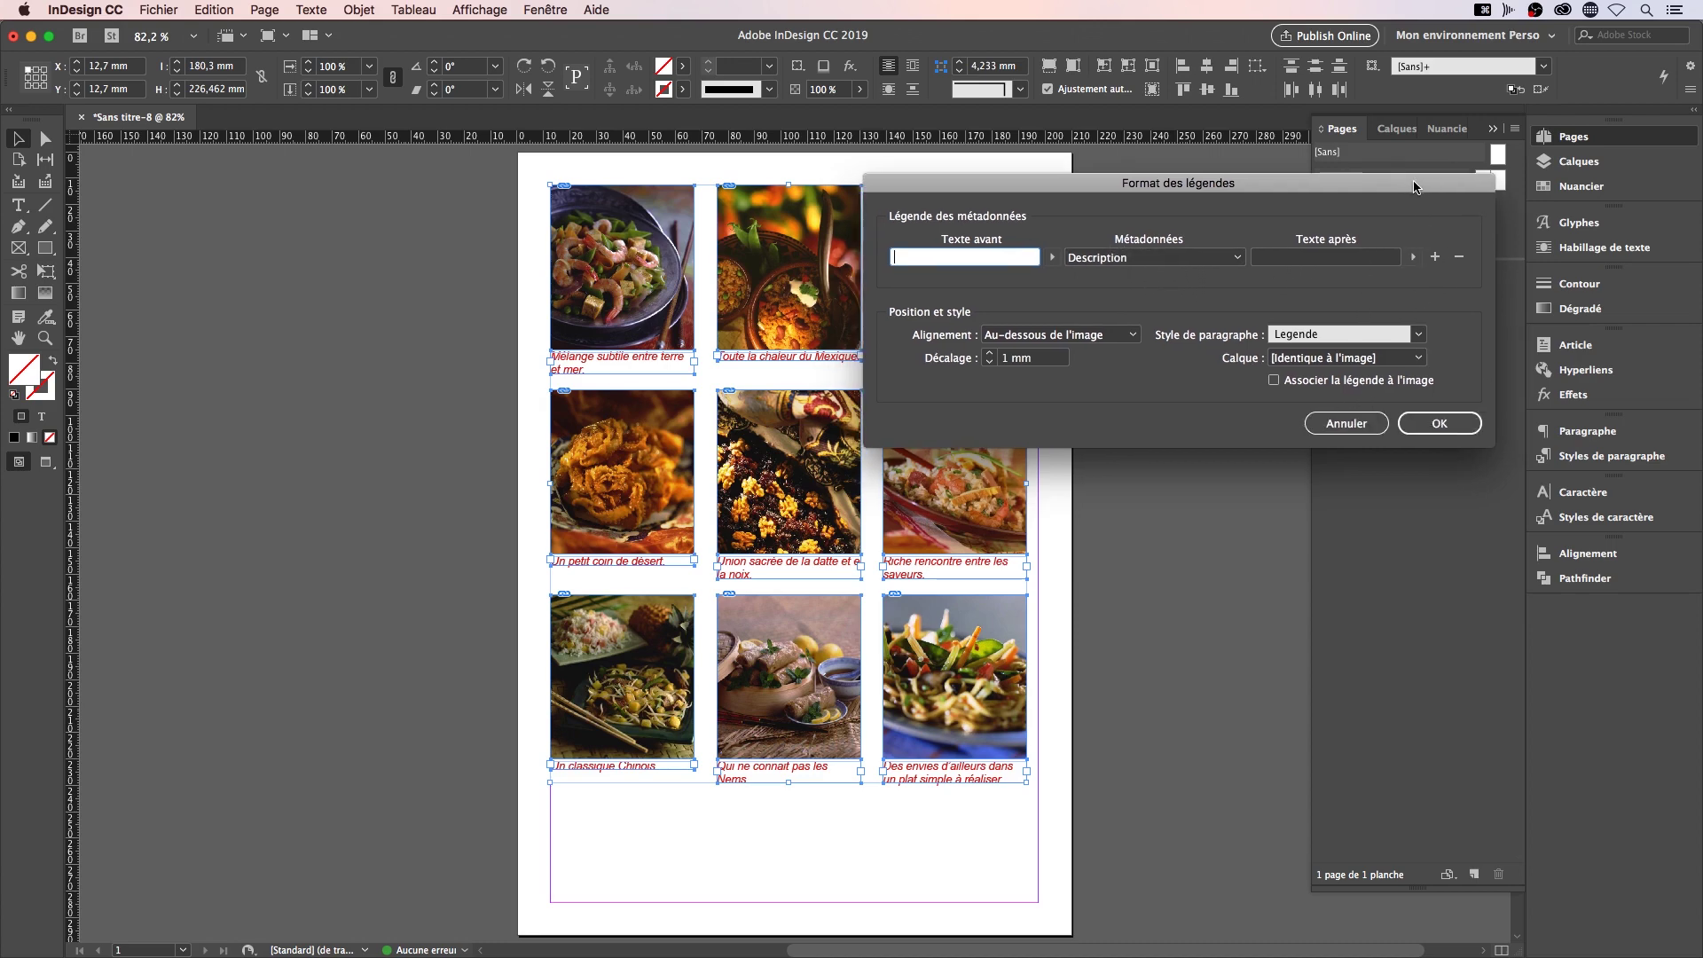
{"action": "left_click", "coordinate": [1238, 262]}
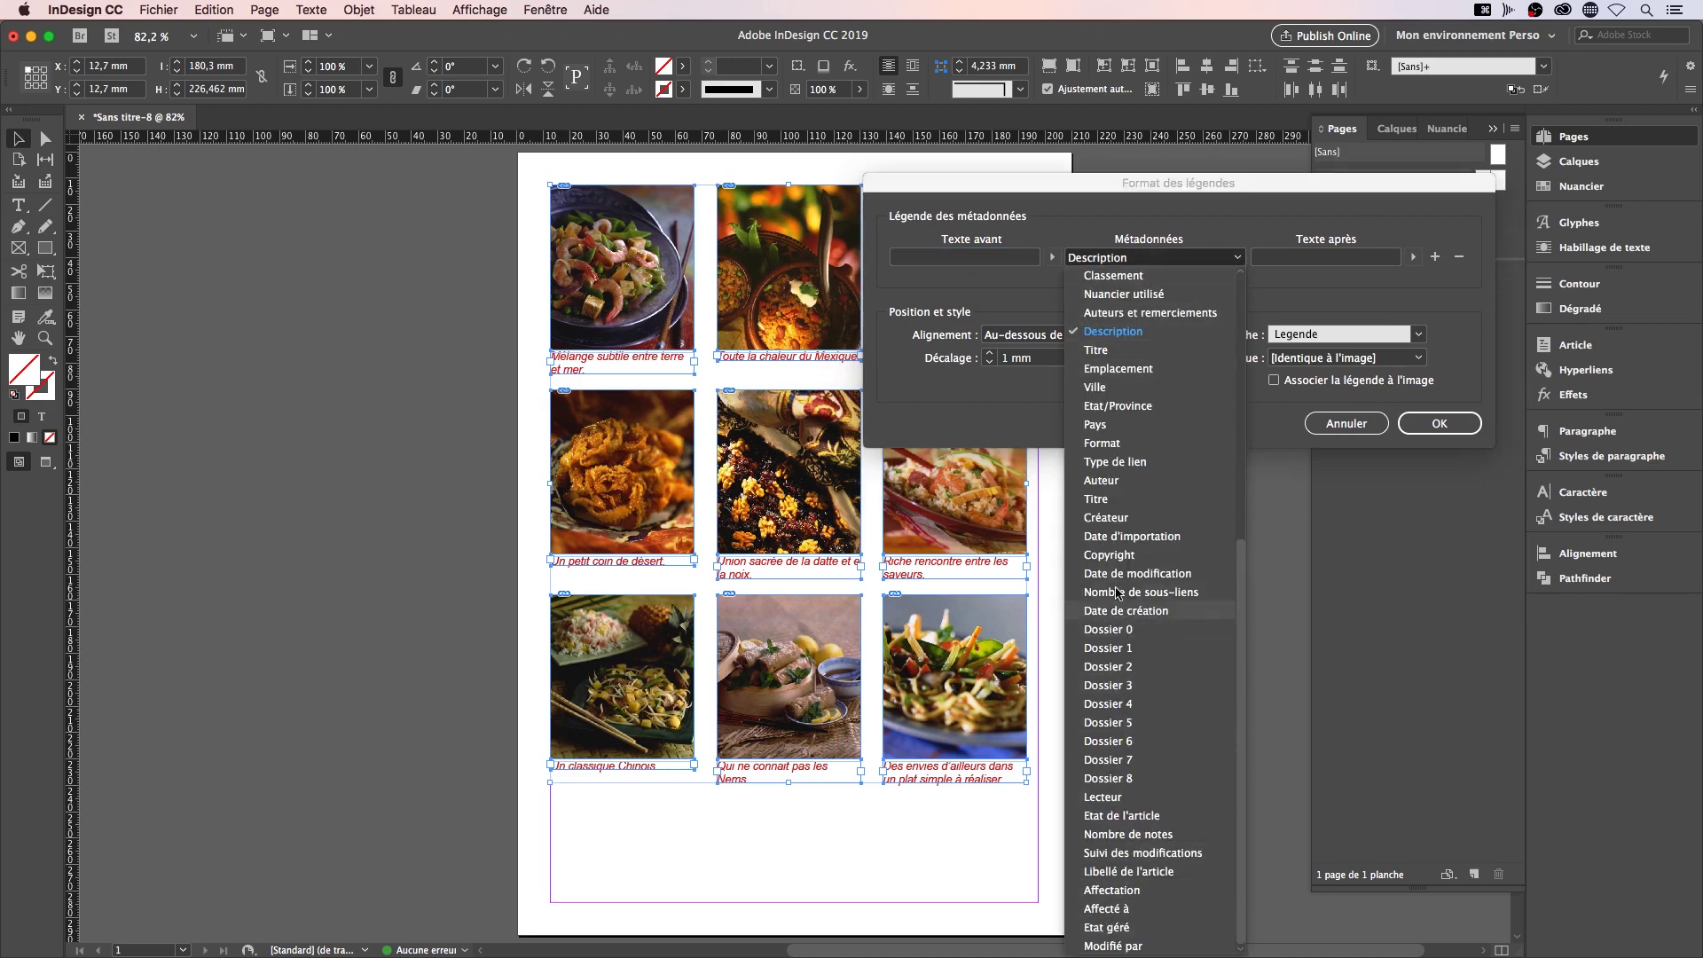
{"action": "left_click", "coordinate": [1114, 557]}
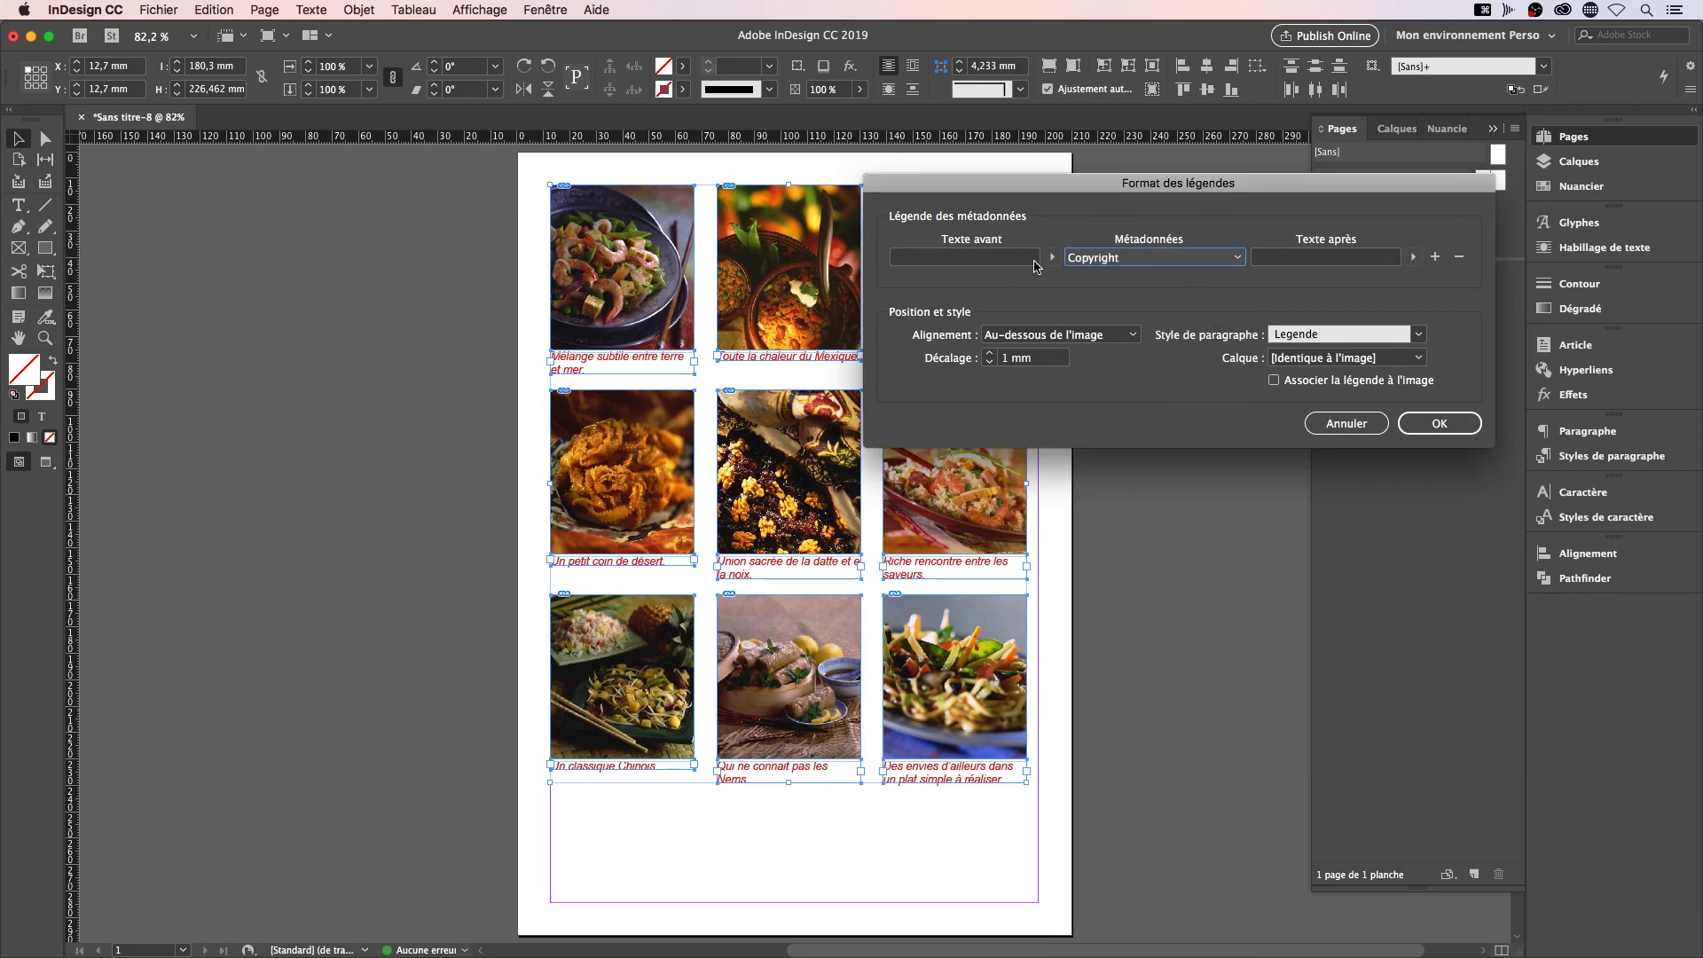
Insert a copyright symbol as the text before the Copyright metadata
{"action": "left_click", "coordinate": [1012, 259]}
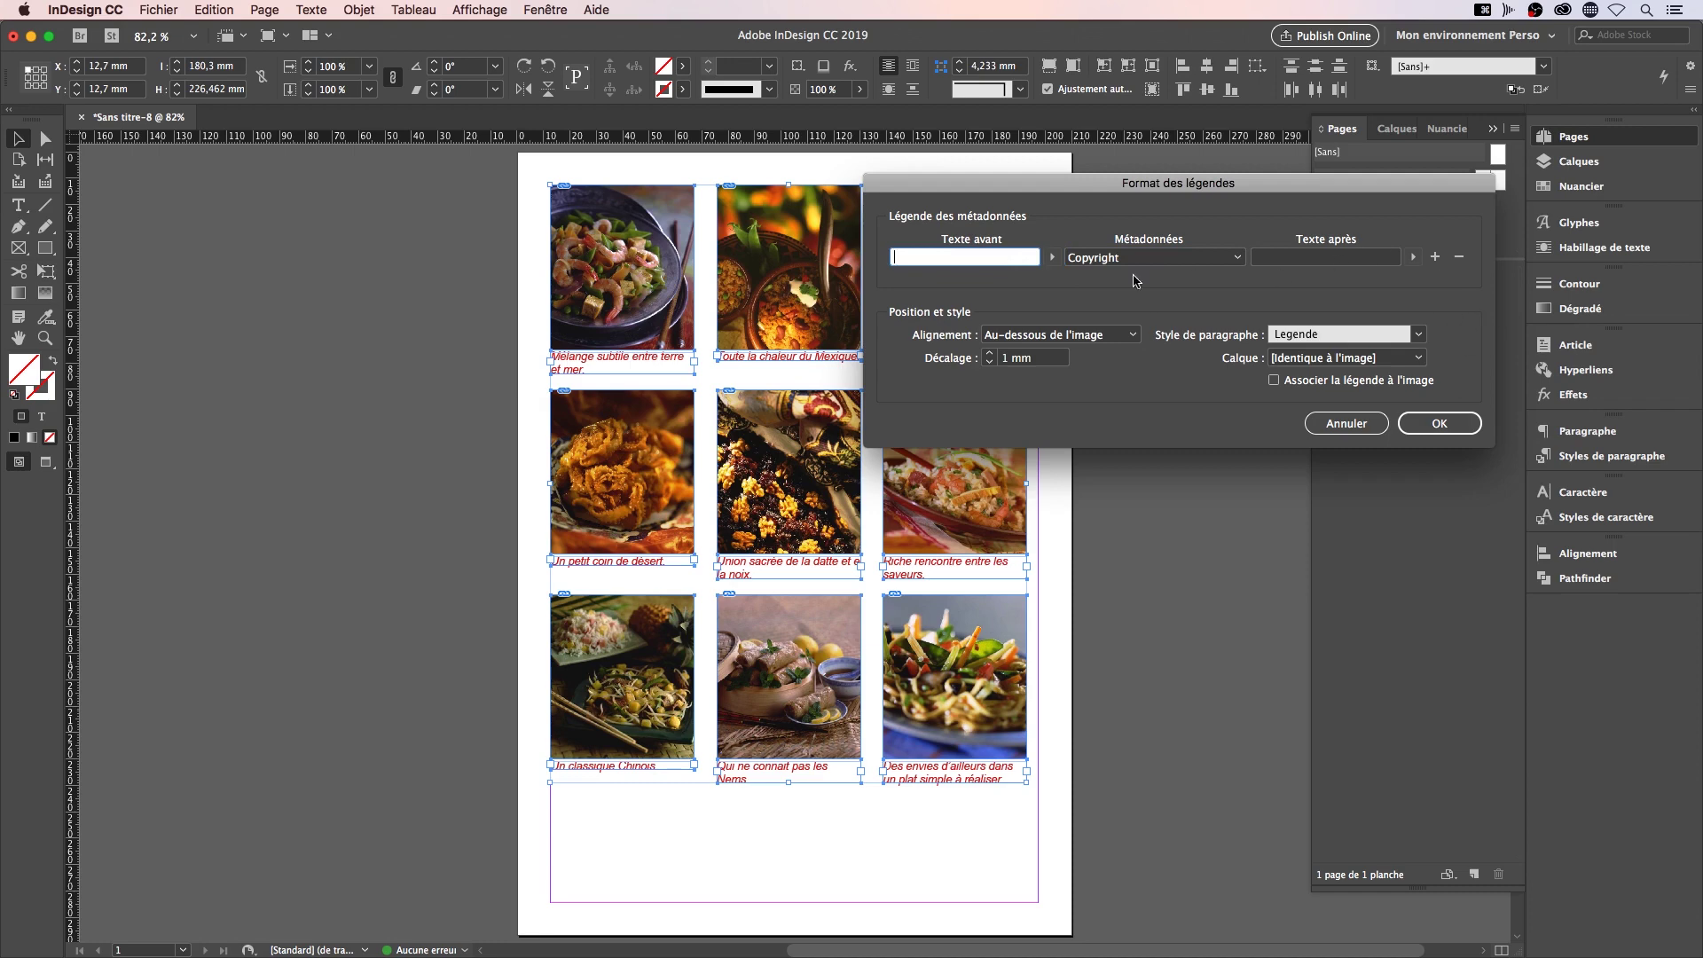
{"action": "left_click", "coordinate": [1052, 257]}
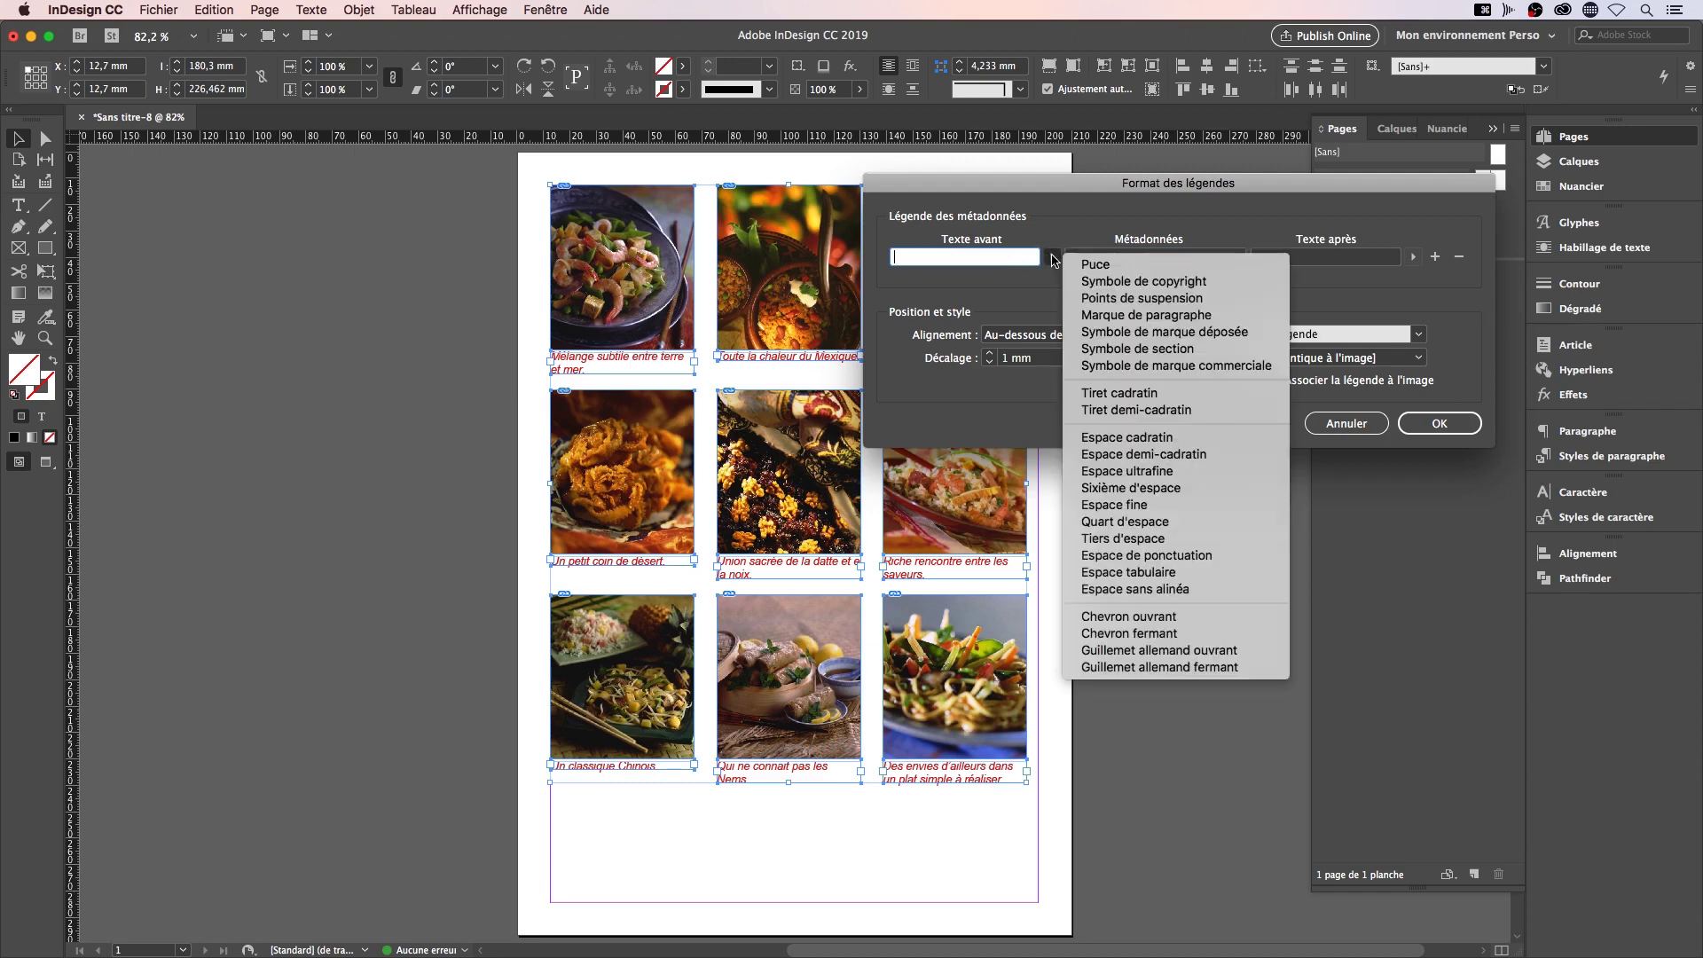
{"action": "left_click", "coordinate": [1119, 282]}
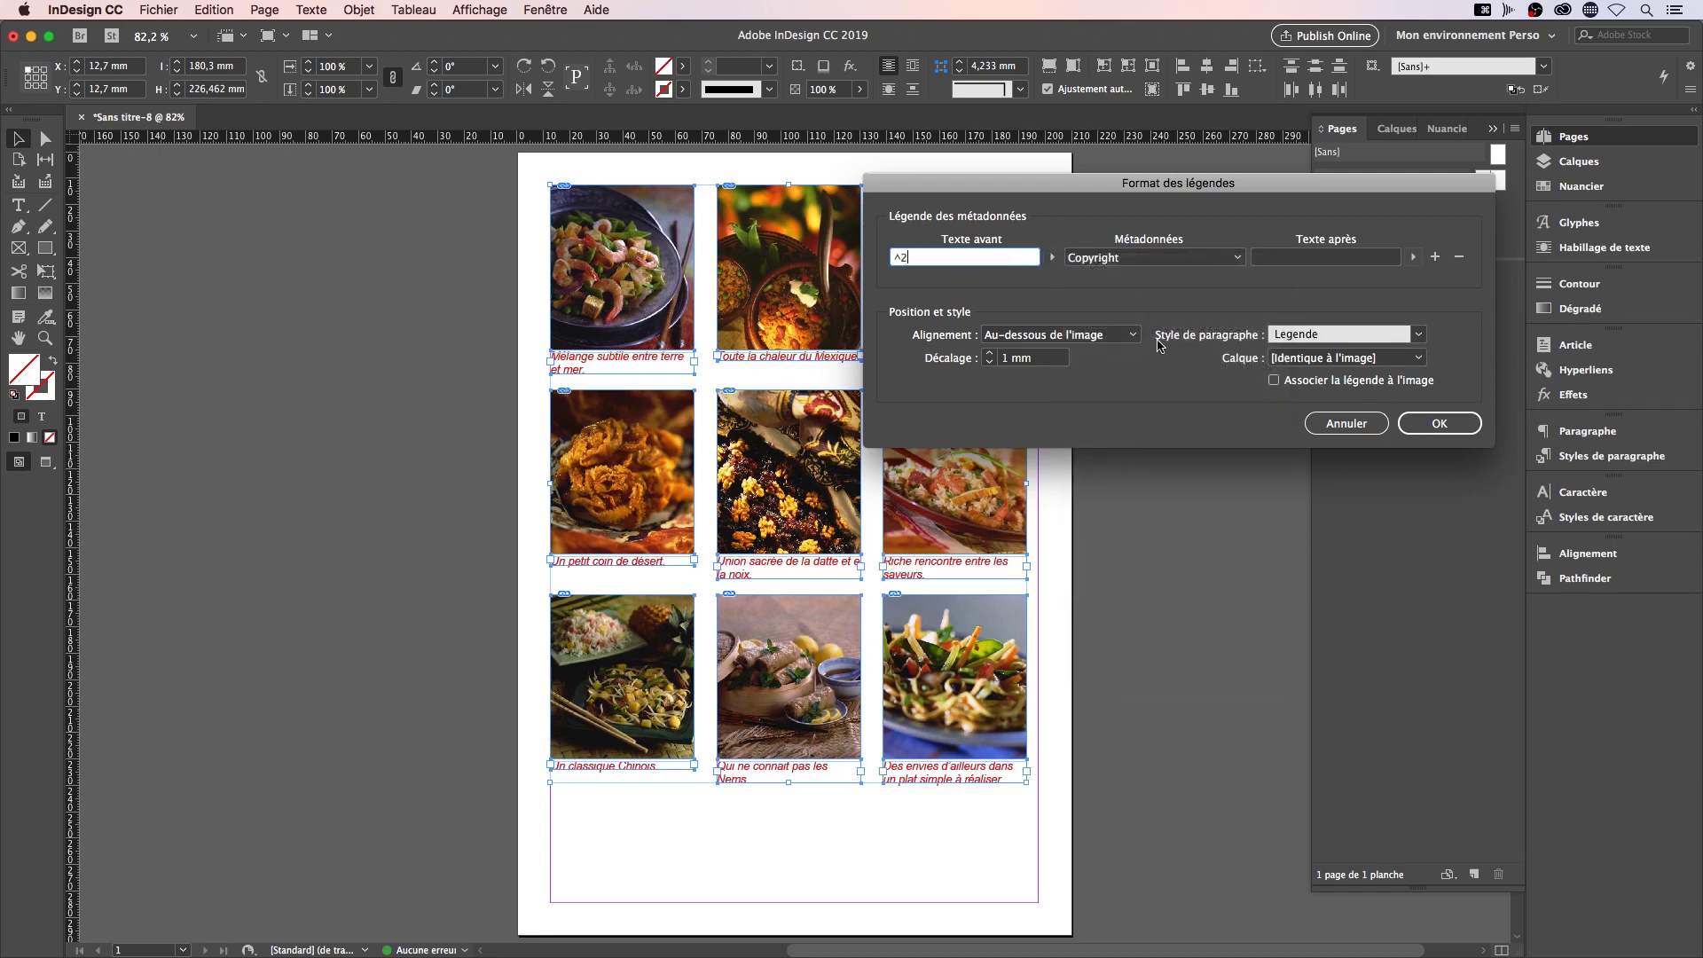
Set the caption alignment to A droite de l'image and the paragraph style to [Aucun style], and confirm the caption format
{"action": "left_click", "coordinate": [1125, 336]}
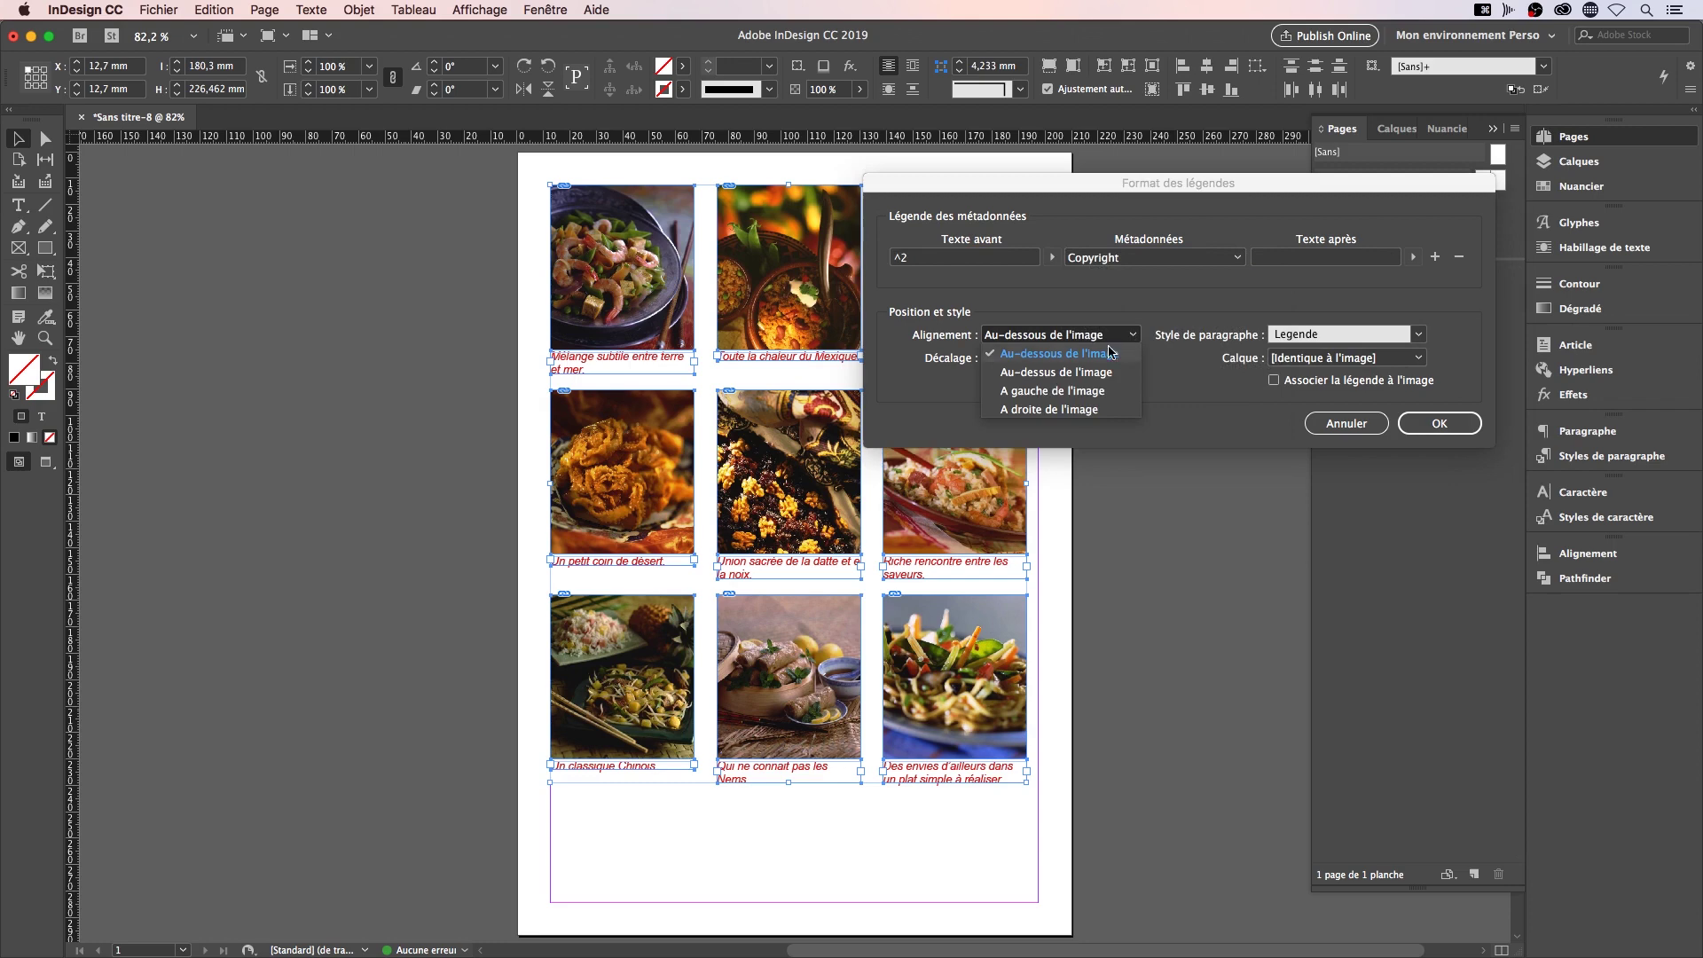
{"action": "left_click", "coordinate": [1100, 410]}
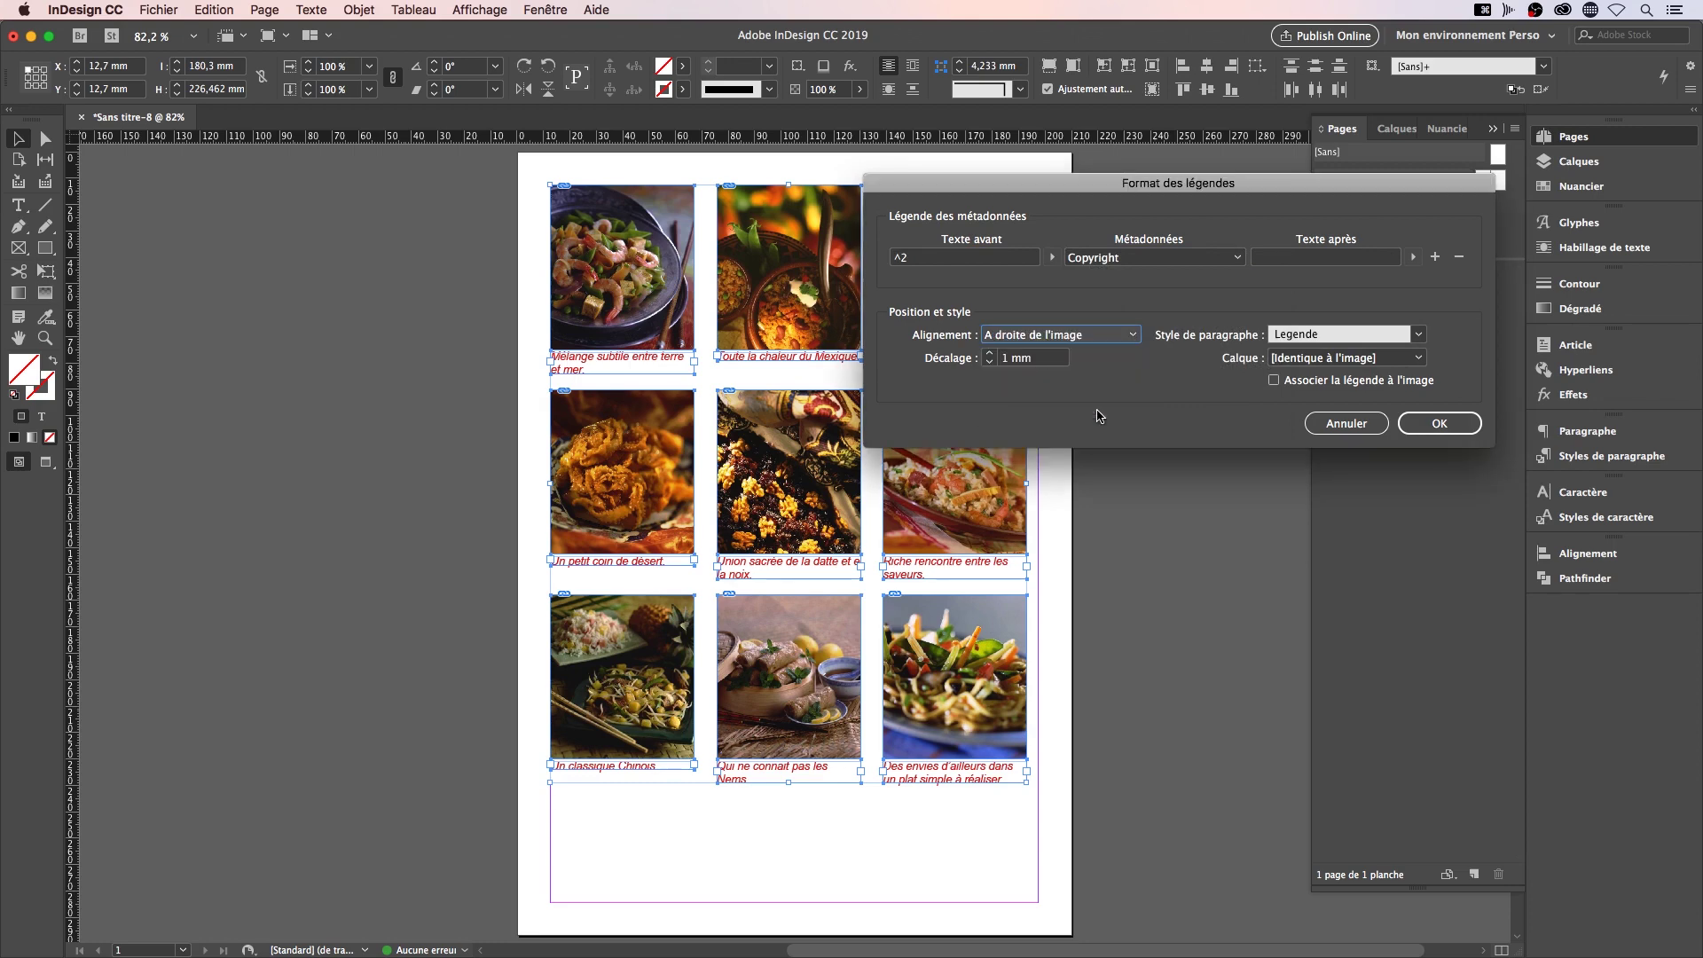
{"action": "left_click", "coordinate": [1406, 337]}
{"action": "left_click", "coordinate": [1371, 337]}
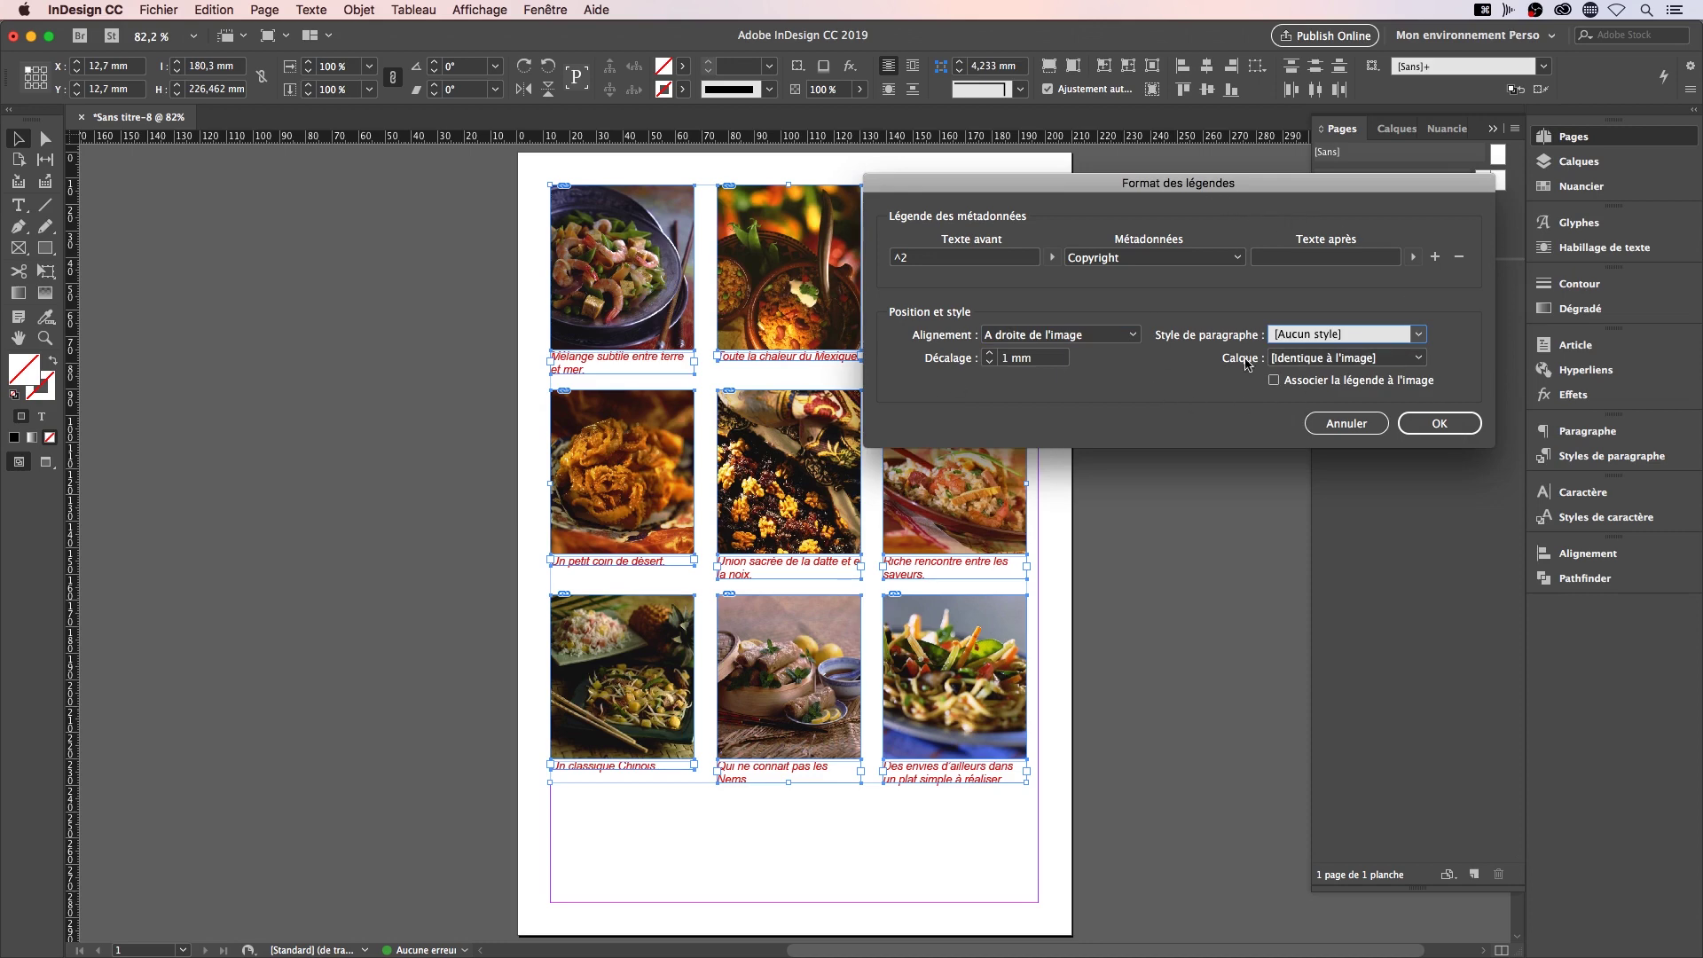
{"action": "left_click", "coordinate": [1444, 426]}
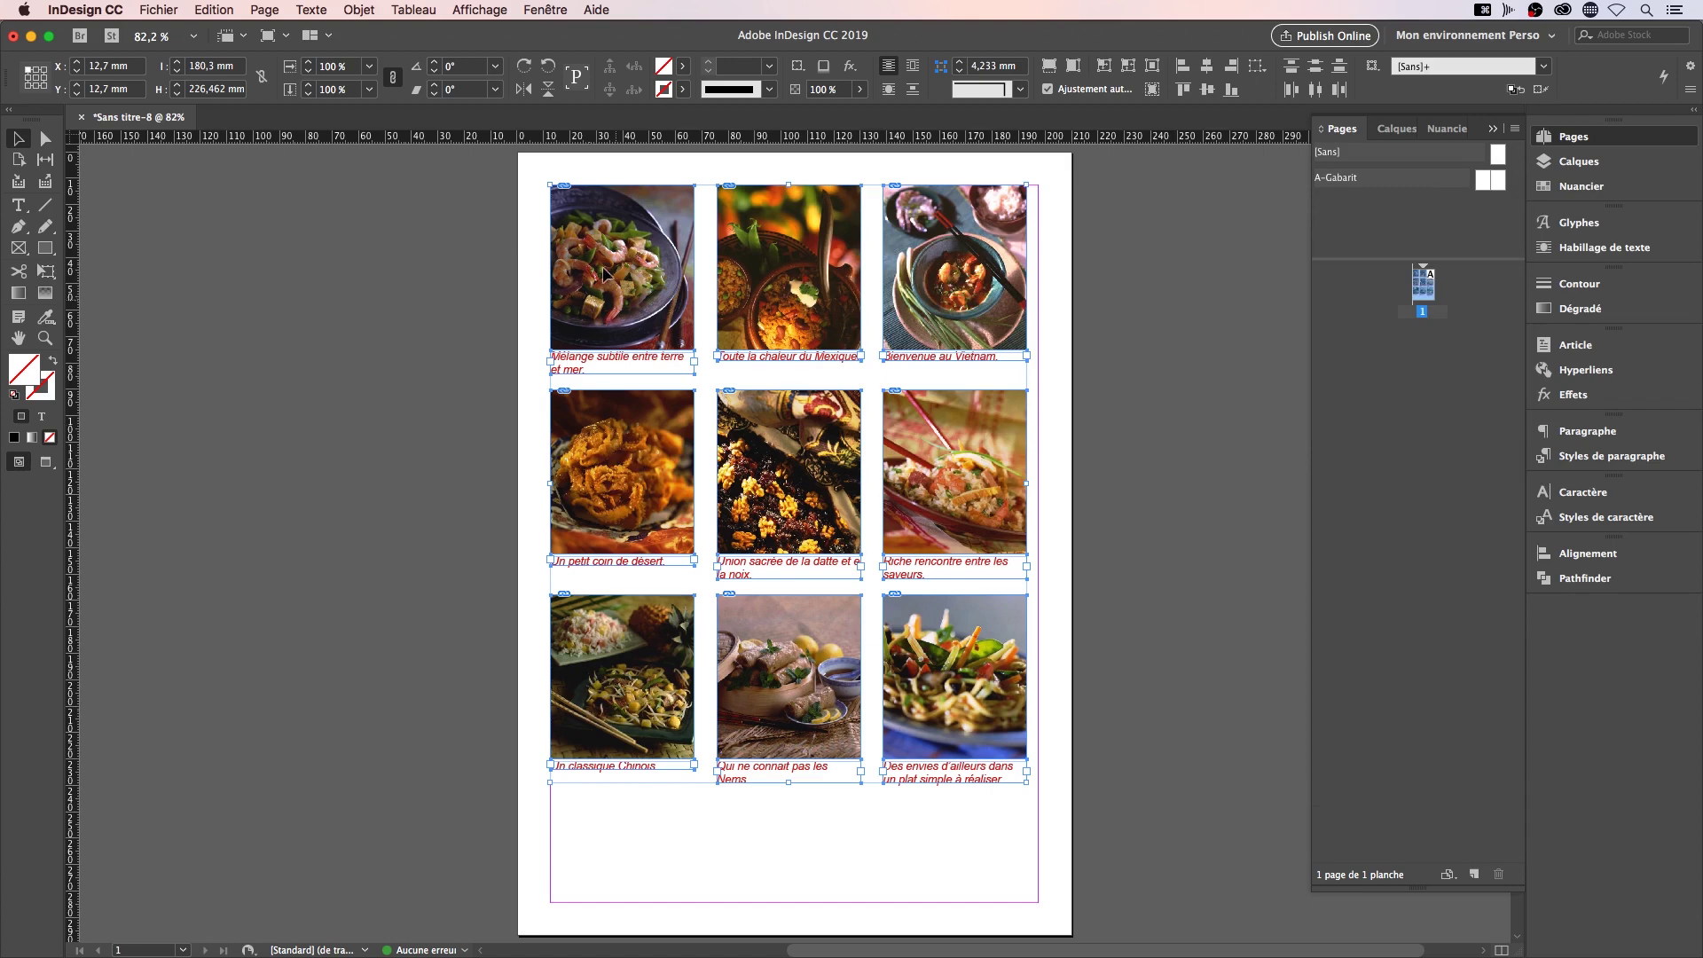
Generate dynamic captions for the nine selected photos and inspect the copyright text beside the first two photos
{"action": "left_click", "coordinate": [359, 10]}
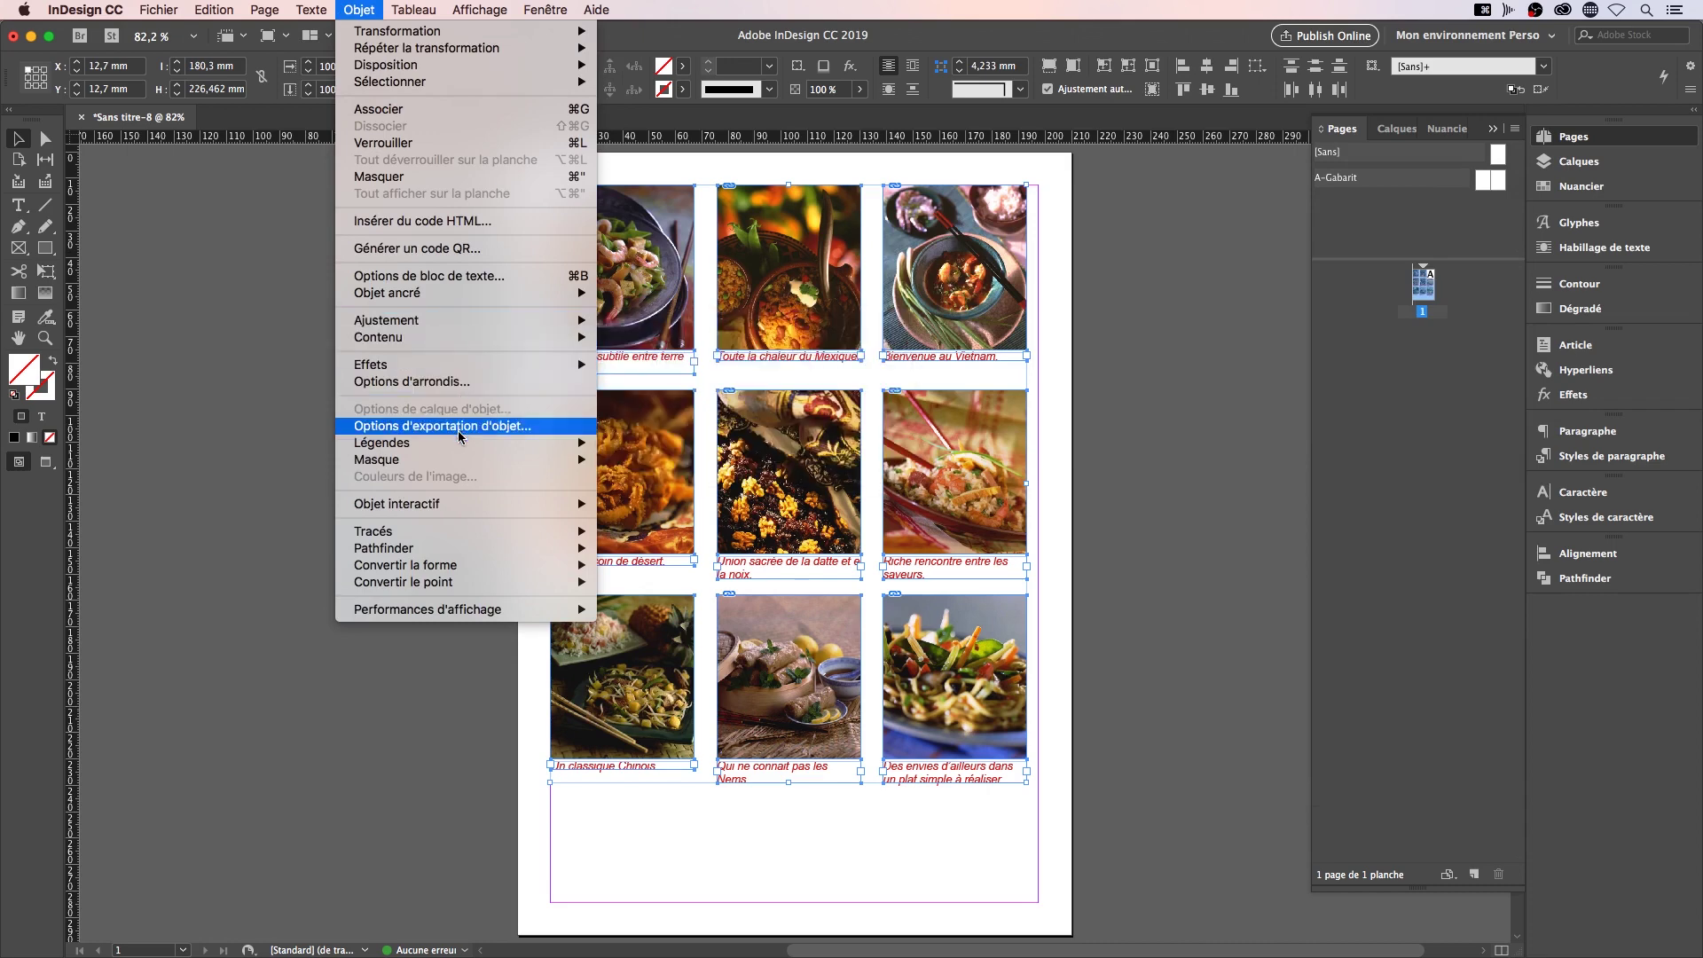
{"action": "mouse_move", "coordinate": [462, 443]}
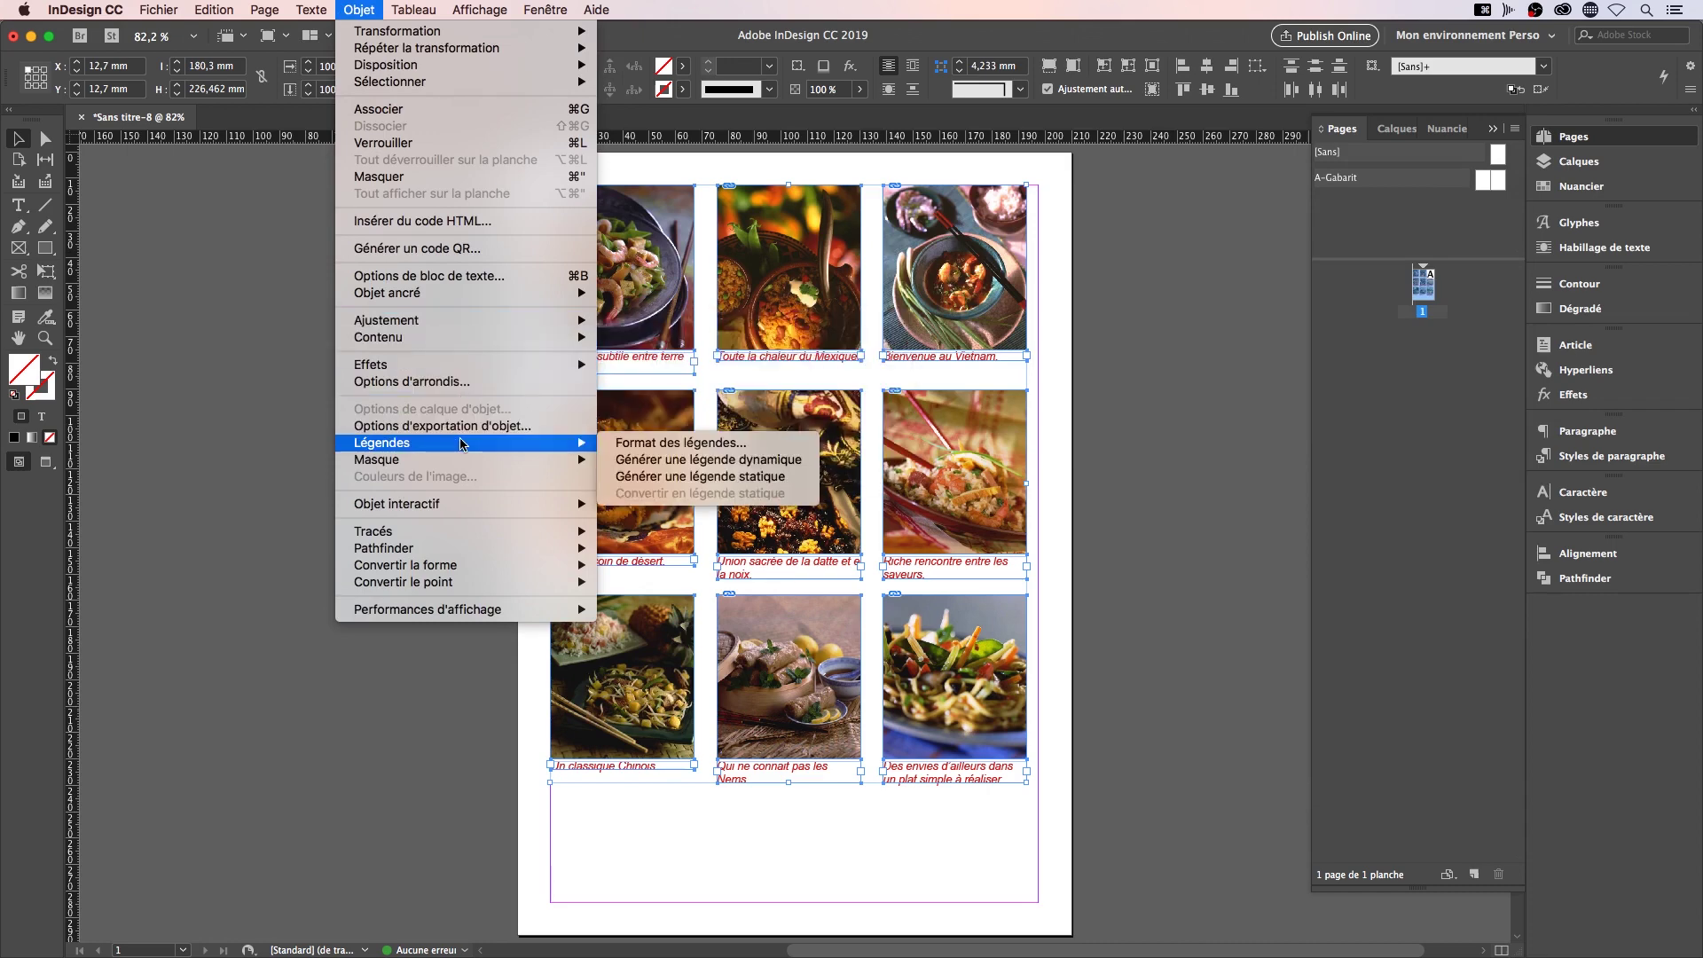
{"action": "left_click", "coordinate": [814, 466]}
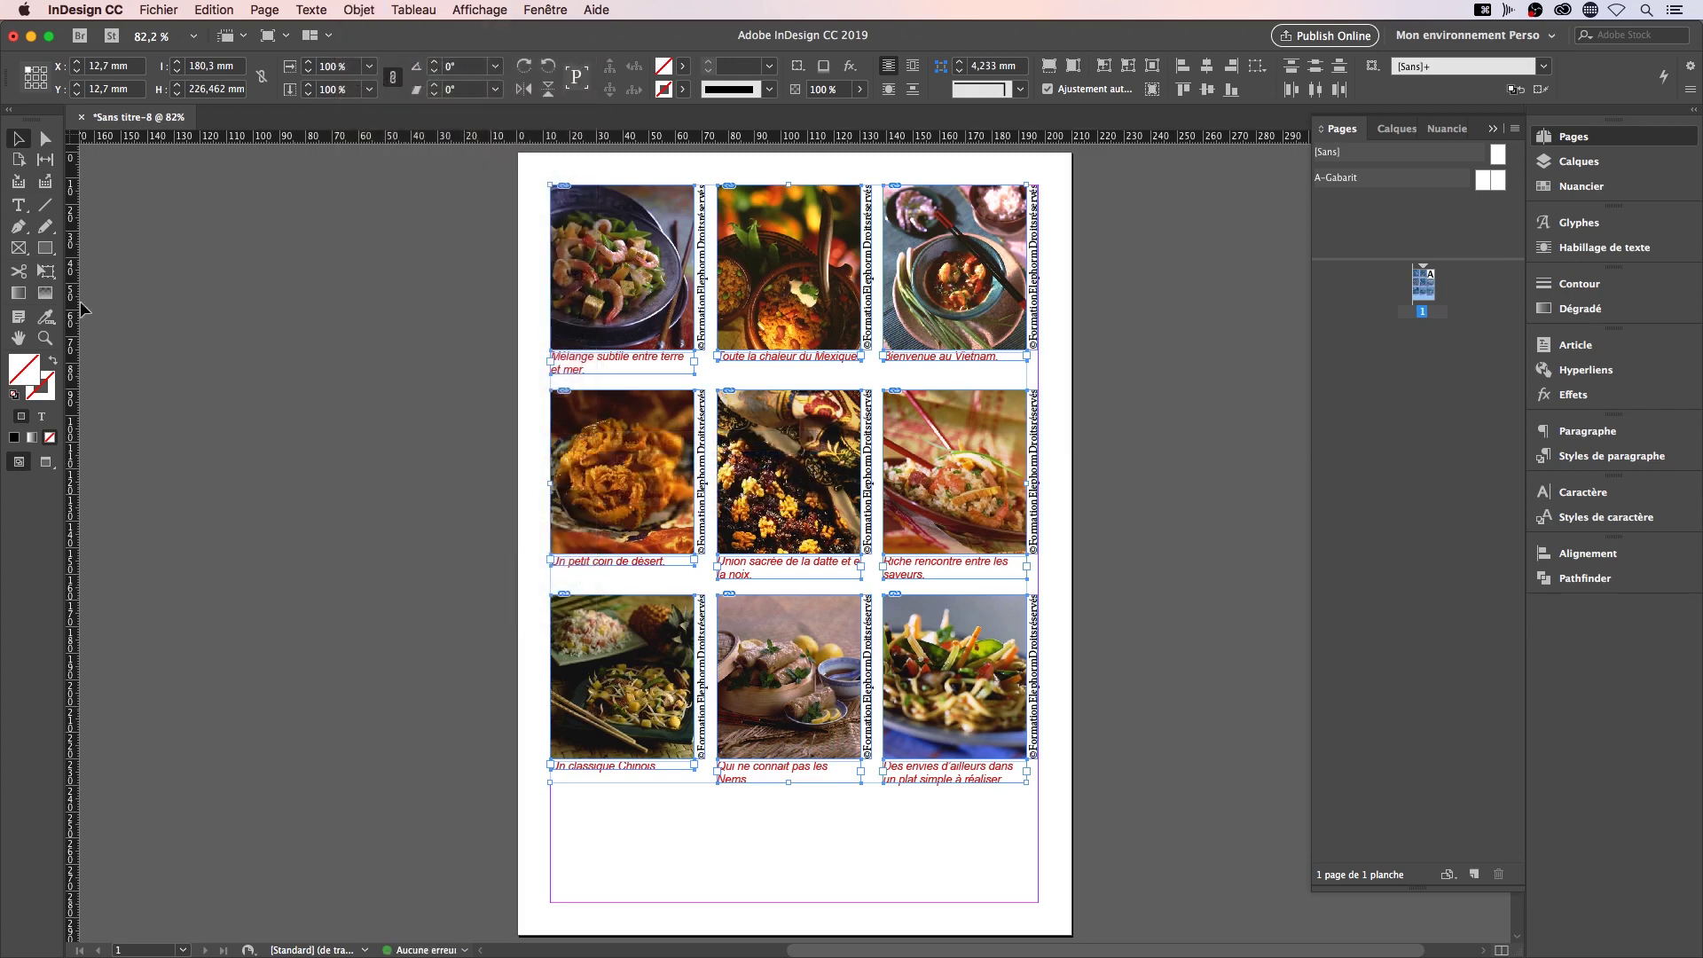
{"action": "left_click", "coordinate": [45, 338]}
{"action": "left_click_drag", "start_coordinate": [674, 183], "coordinate": [763, 410]}
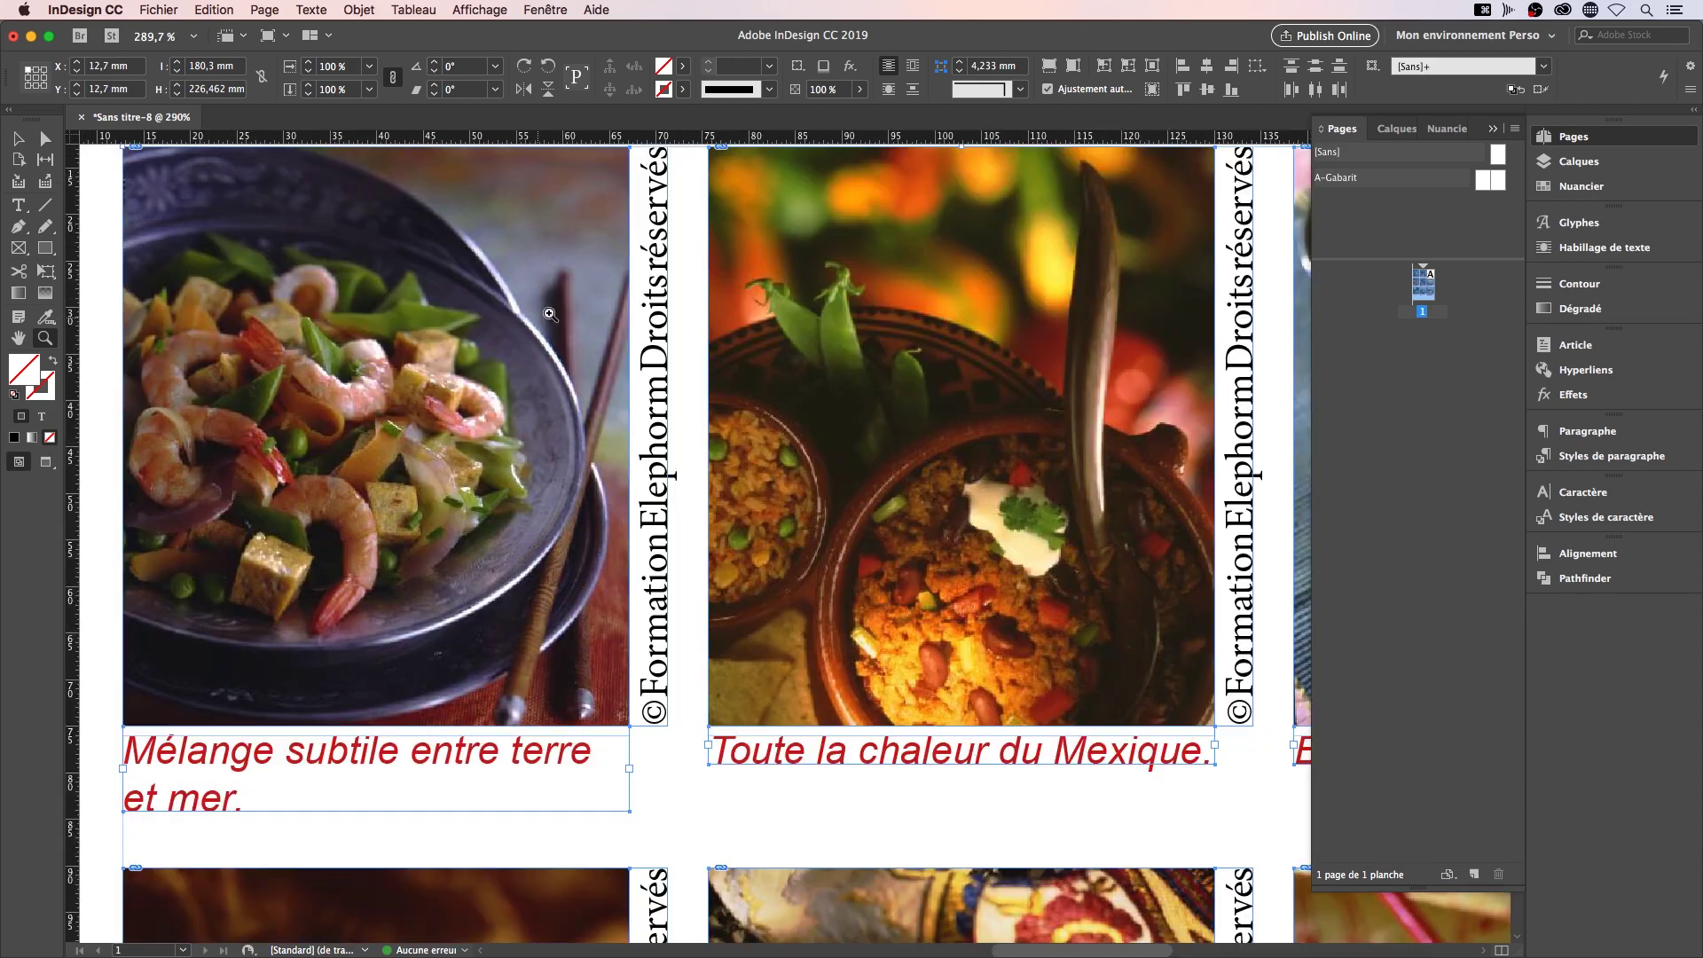
{"action": "scroll", "coordinate": [634, 319], "scroll_direction": "up", "scroll_amount": 1}
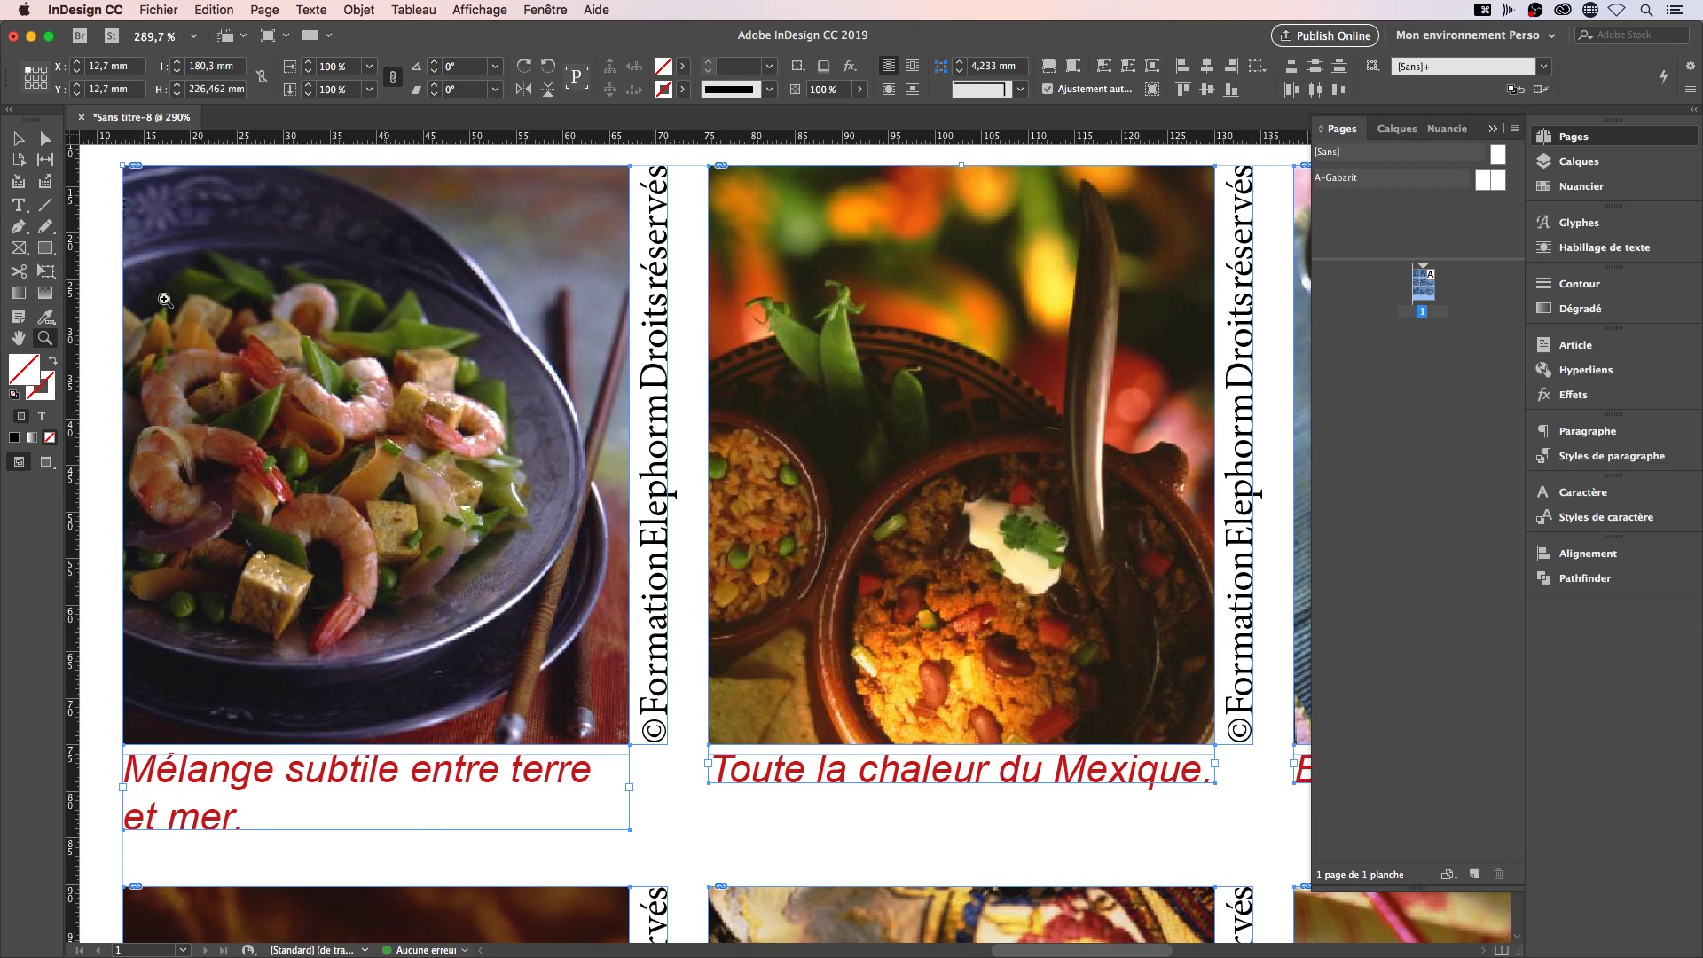
{"action": "left_click", "coordinate": [20, 141]}
Switch to Bridge, select all photos in the Légendes dynamiques folder and find their IPTC Copyright metadata
{"action": "mouse_move", "coordinate": [668, 939]}
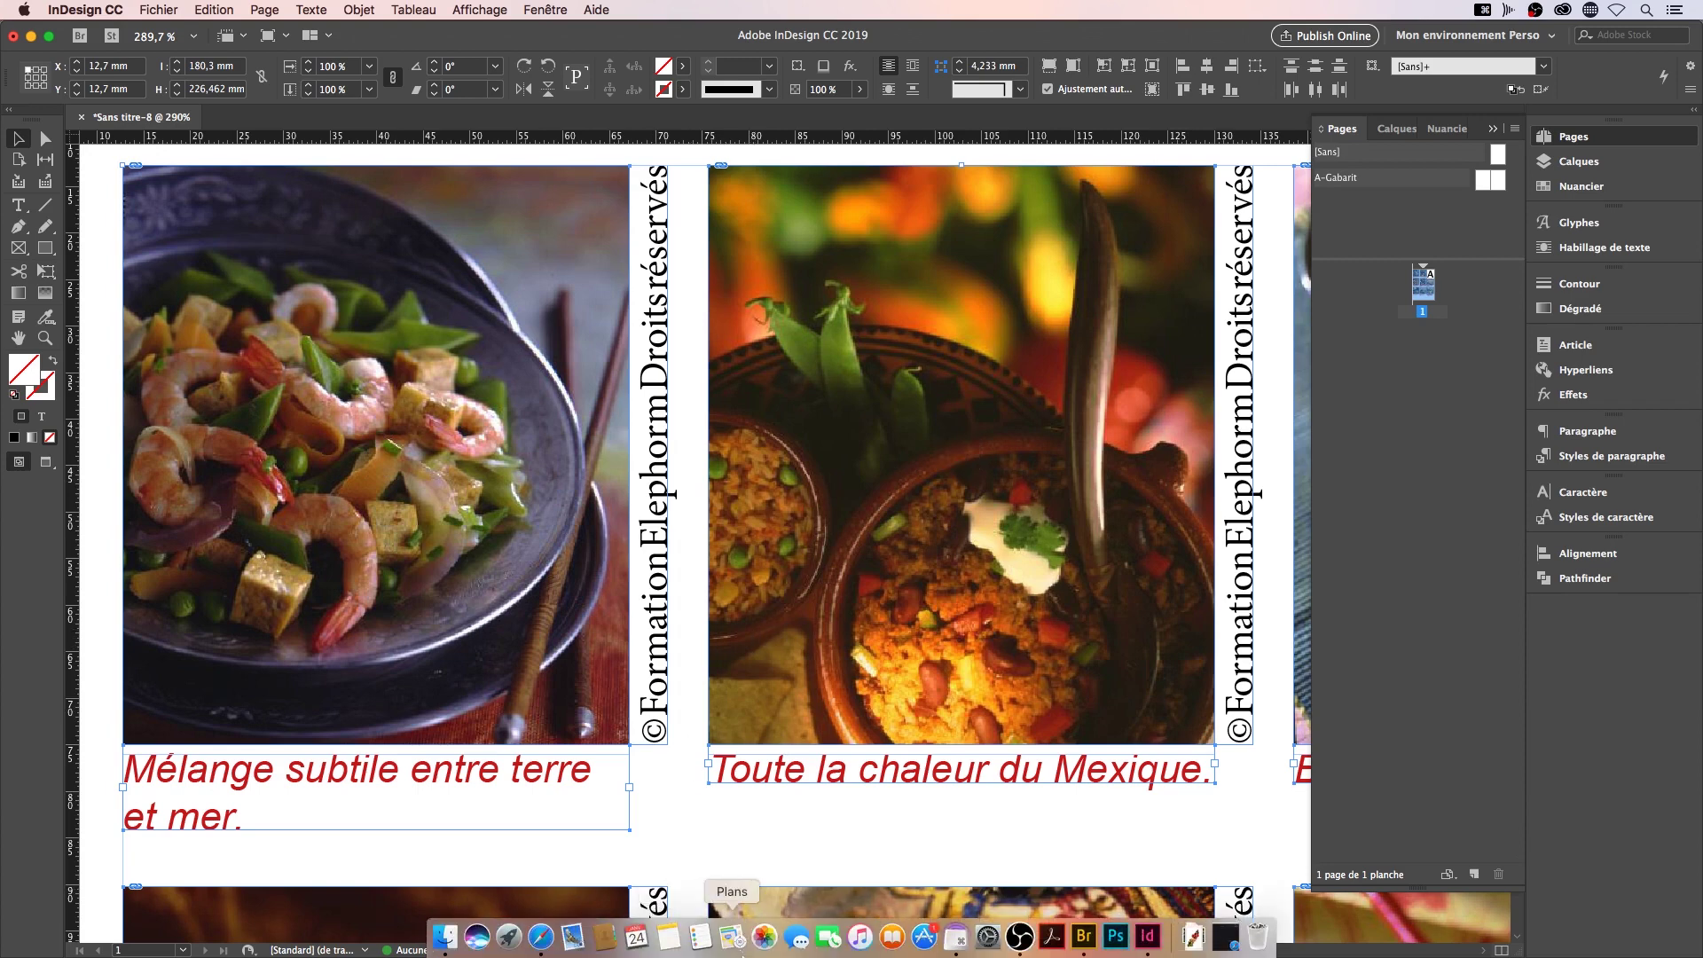
{"action": "left_click", "coordinate": [1084, 936]}
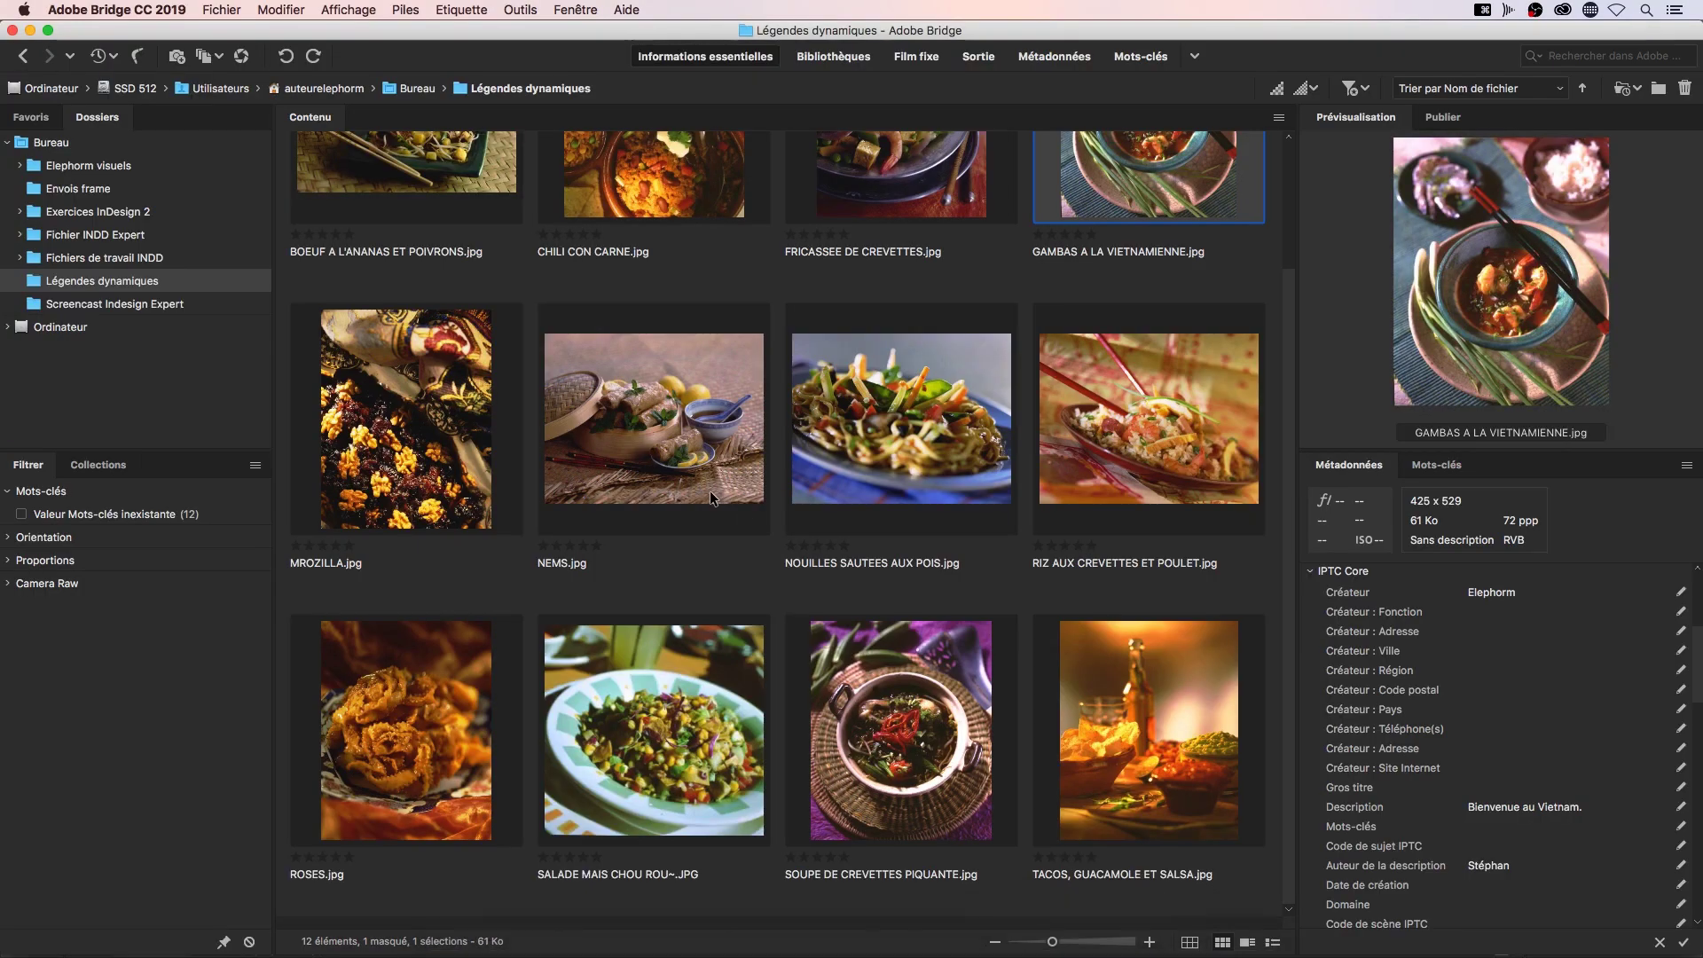
{"action": "scroll", "coordinate": [710, 495], "scroll_direction": "up", "scroll_amount": 3}
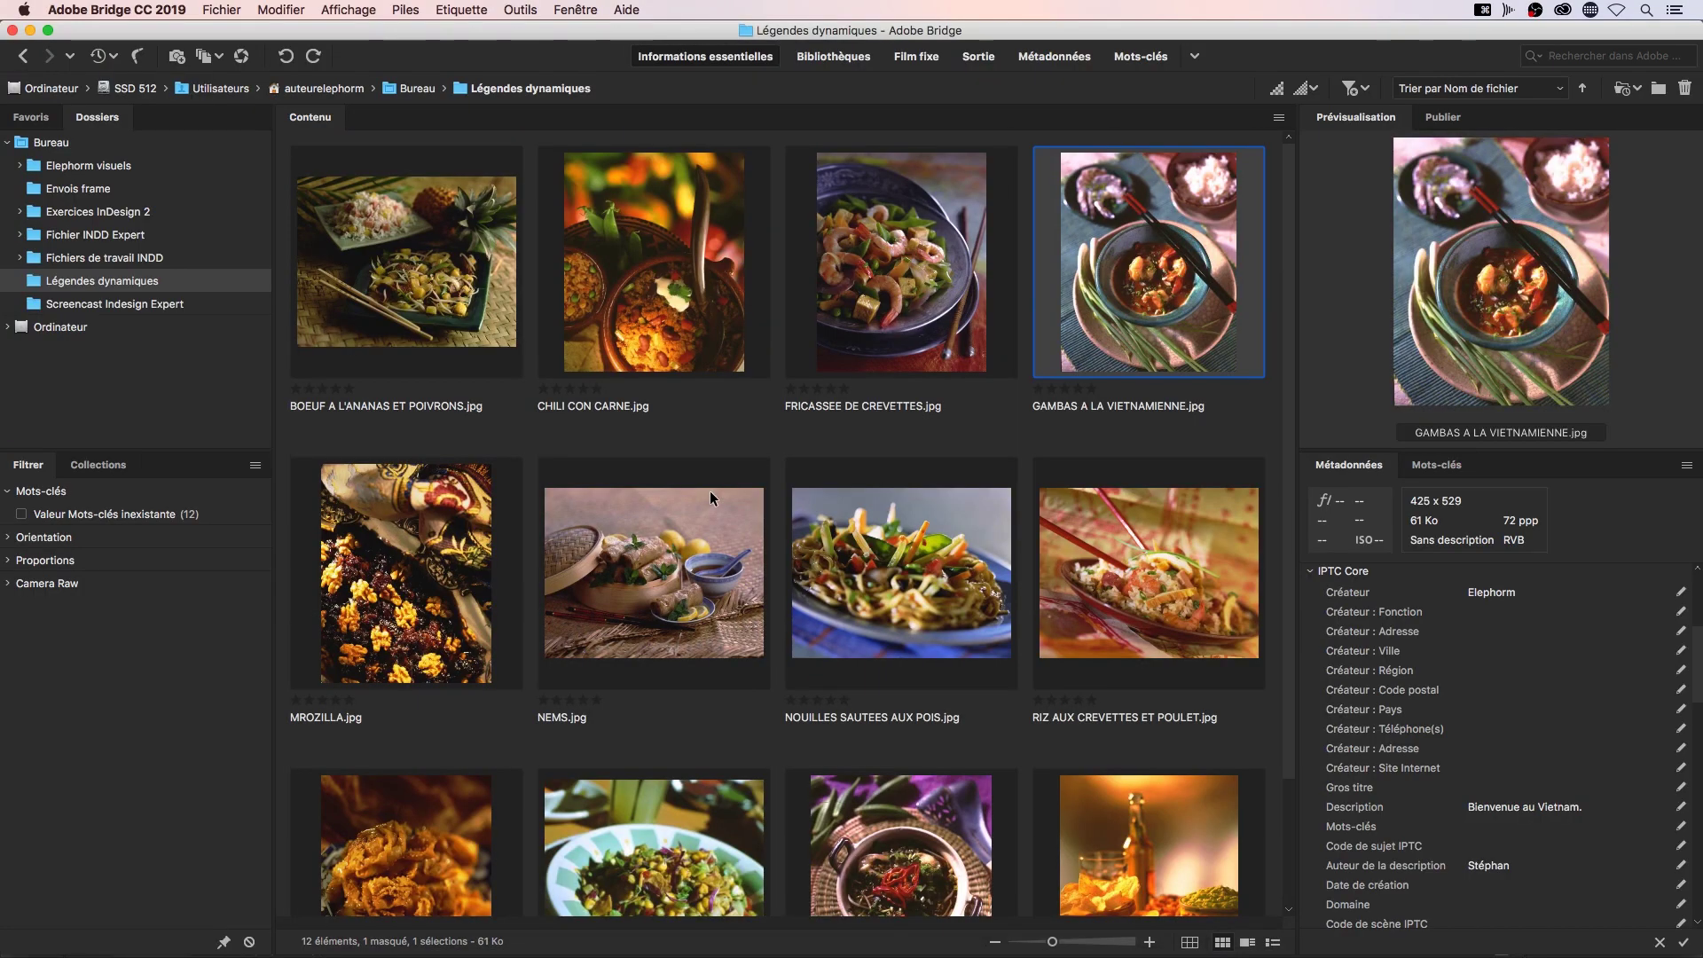
{"action": "left_click", "coordinate": [441, 198]}
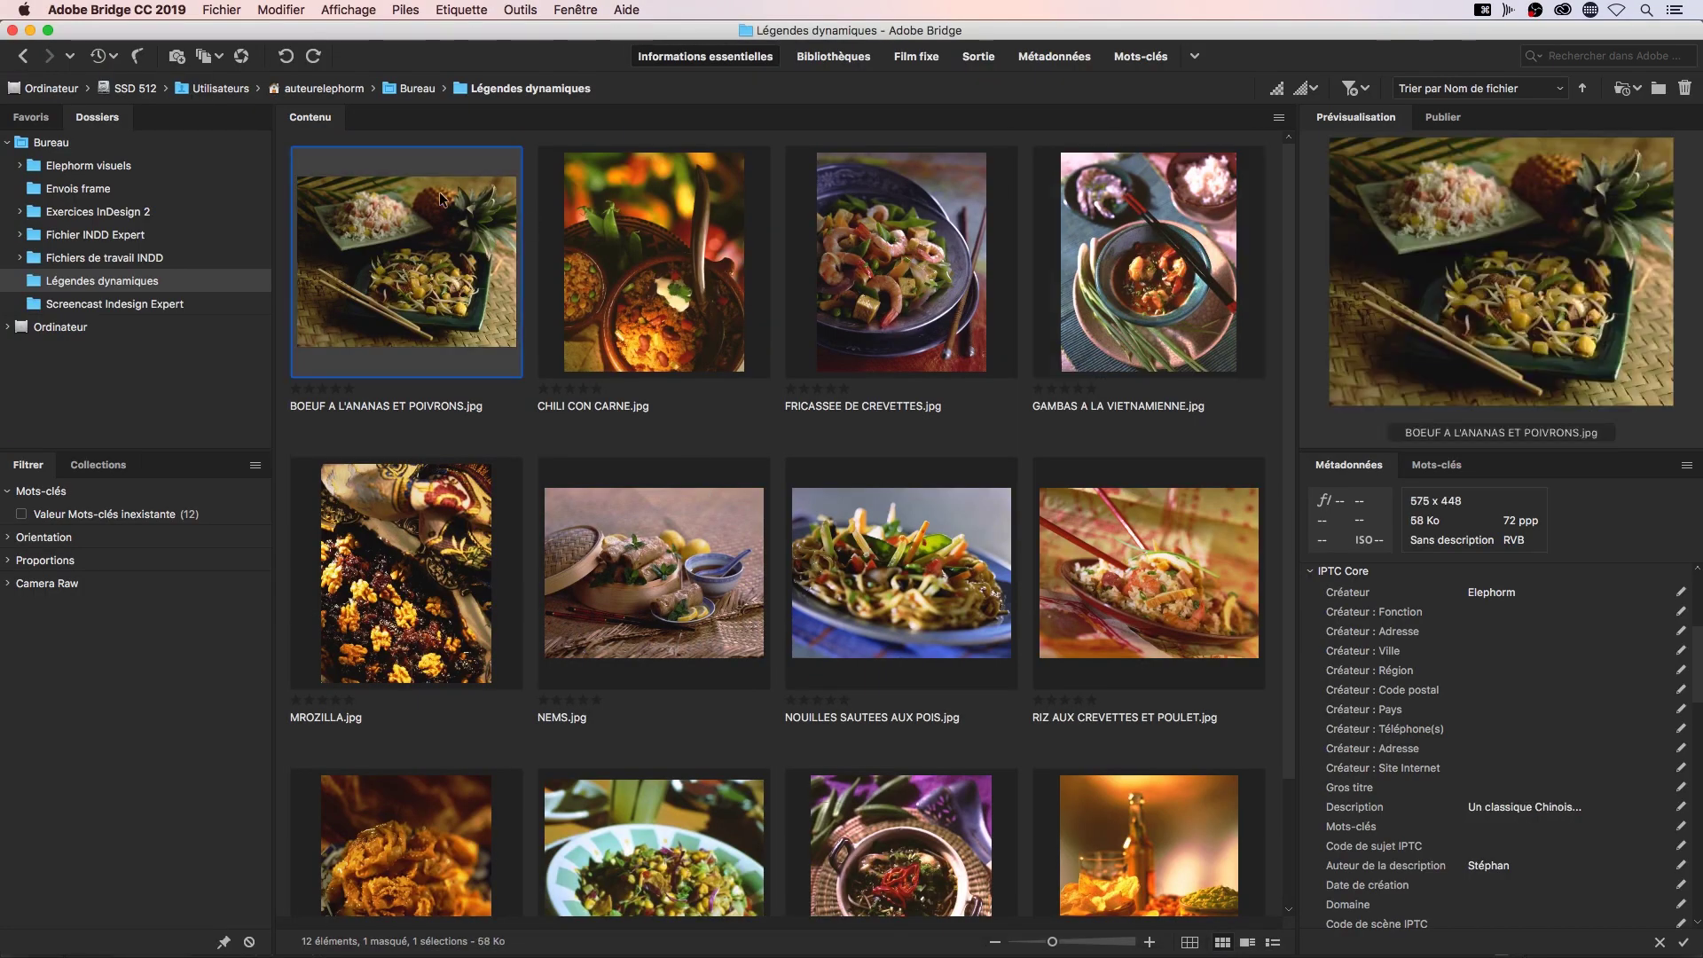
{"action": "key", "text": "super+a"}
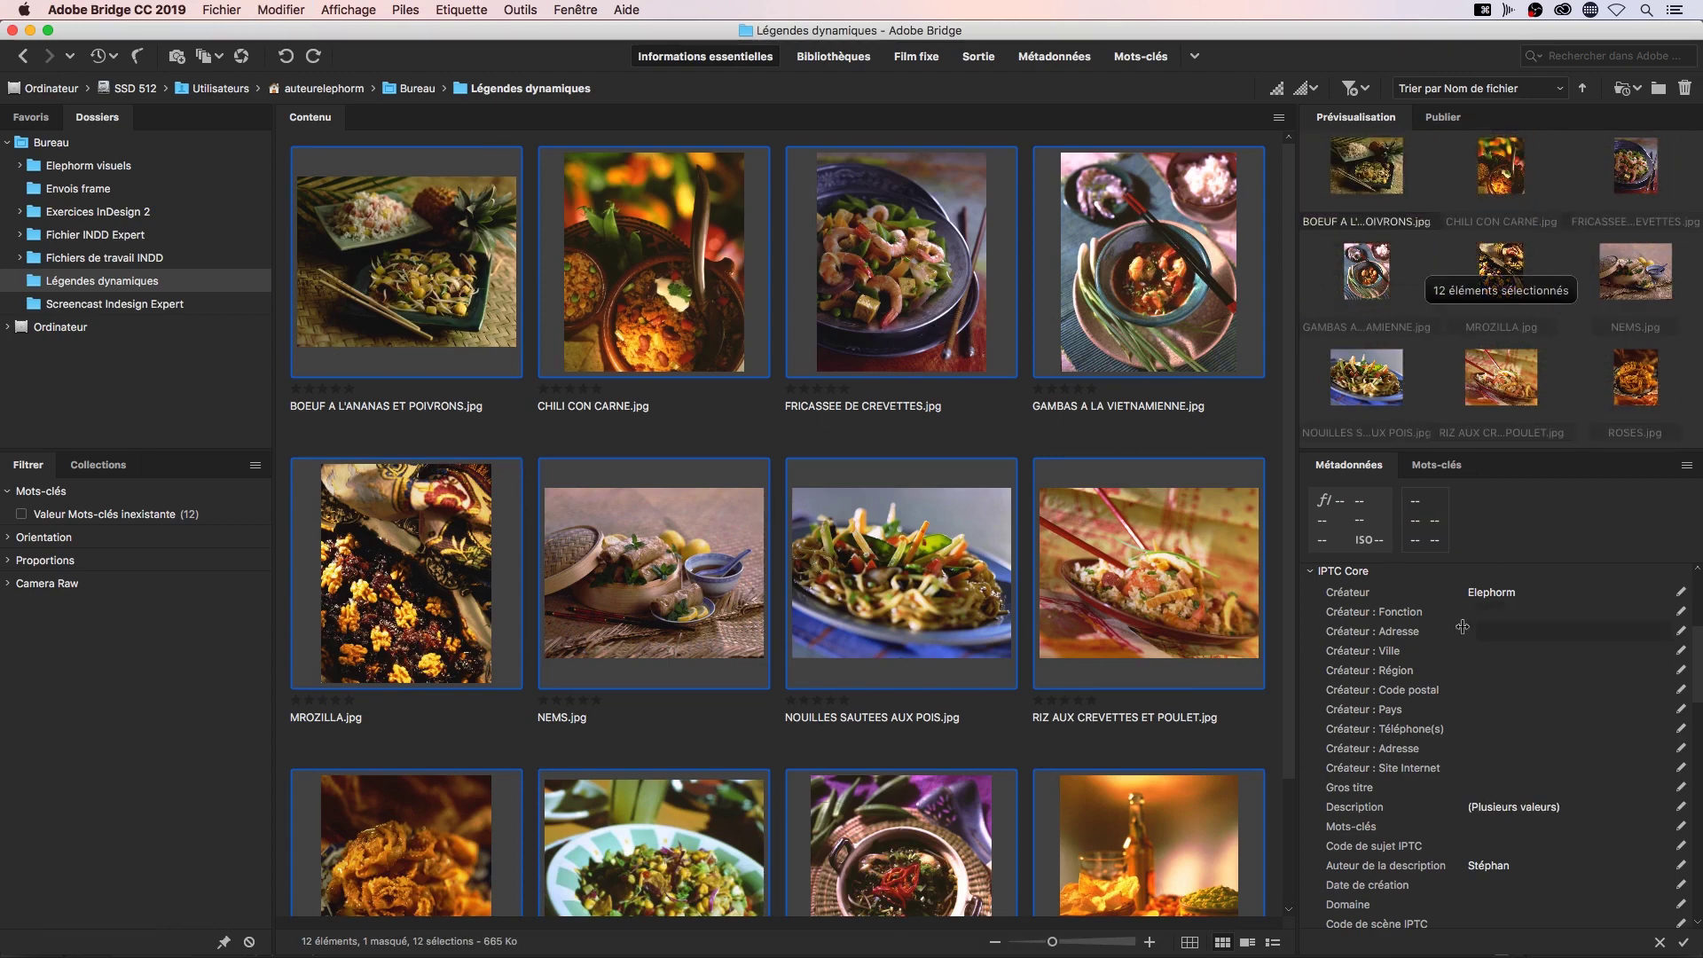
{"action": "scroll", "coordinate": [1468, 704], "scroll_direction": "down", "scroll_amount": 5}
{"action": "scroll", "coordinate": [1468, 703], "scroll_direction": "down", "scroll_amount": 2}
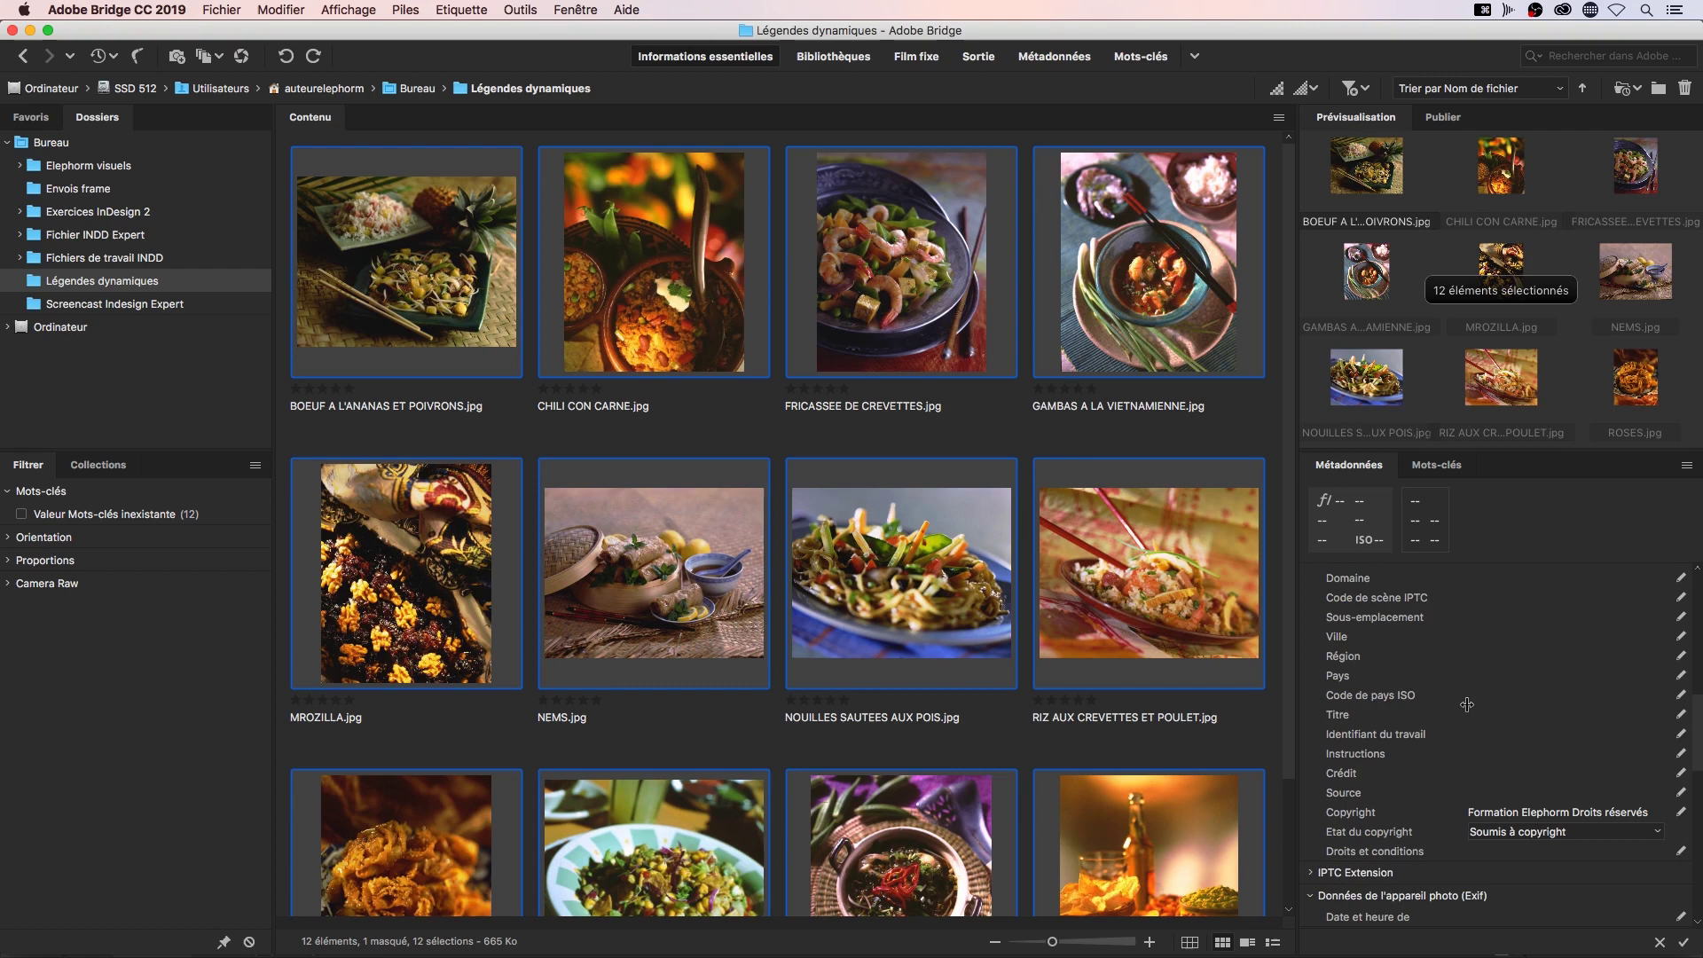
Allow Bridge to automatically delete obsolete cache items older than 30 days
{"action": "left_click", "coordinate": [1513, 813]}
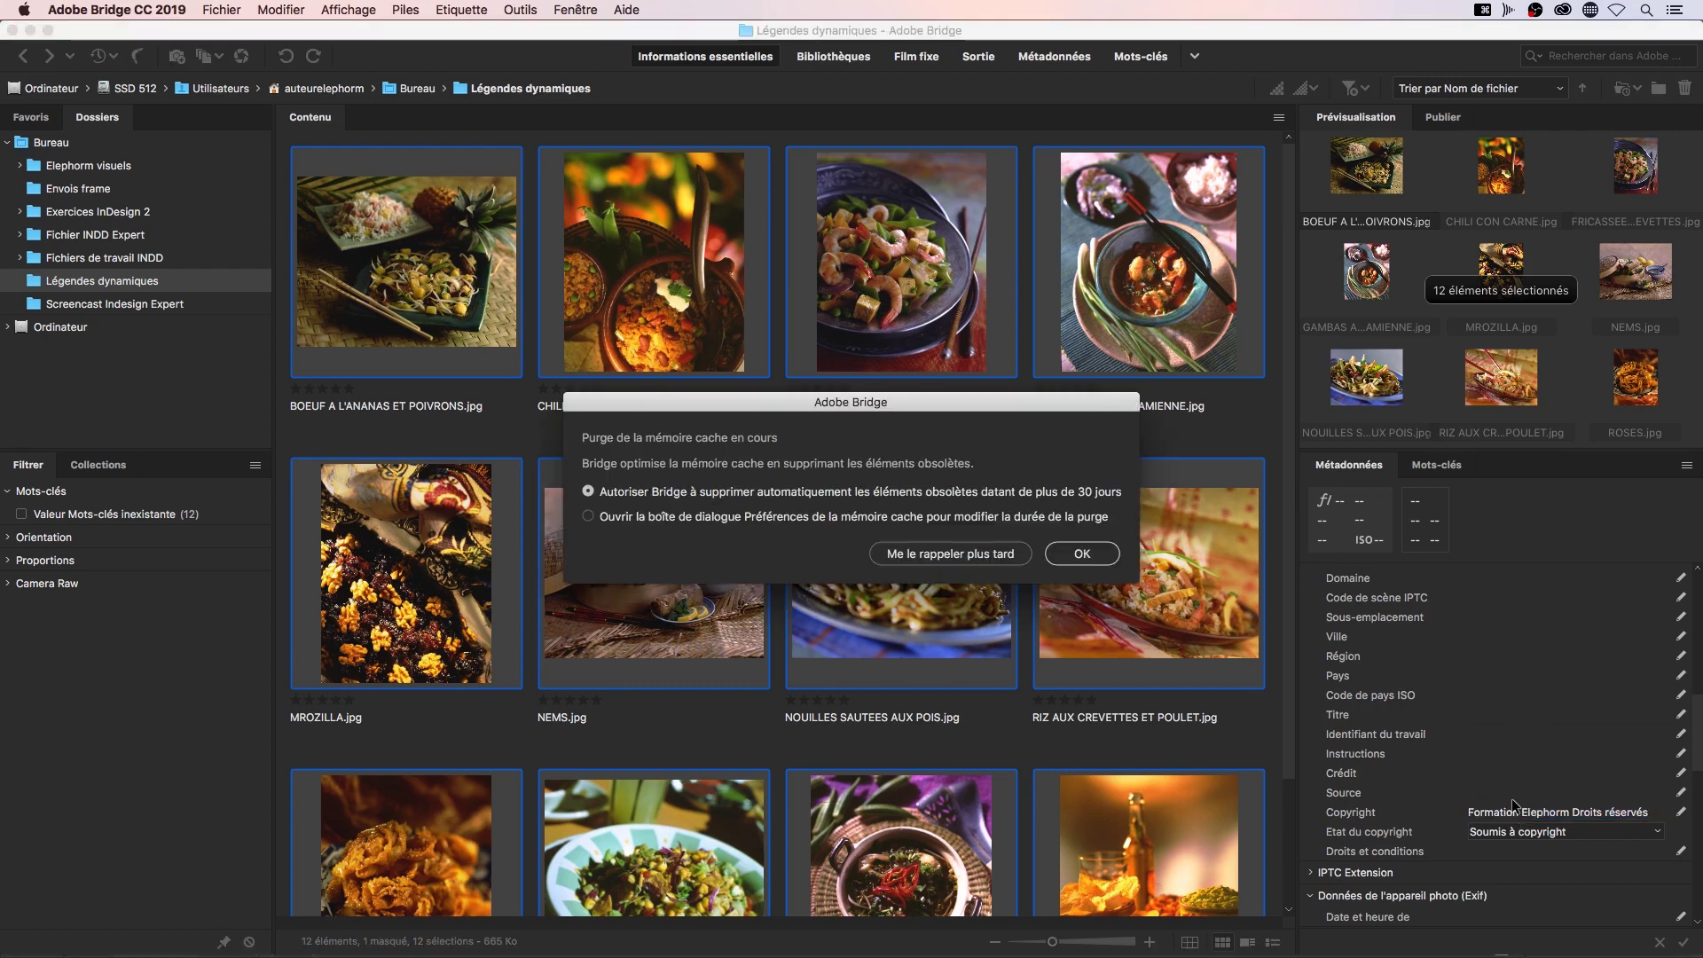
{"action": "key", "text": "BackSpace"}
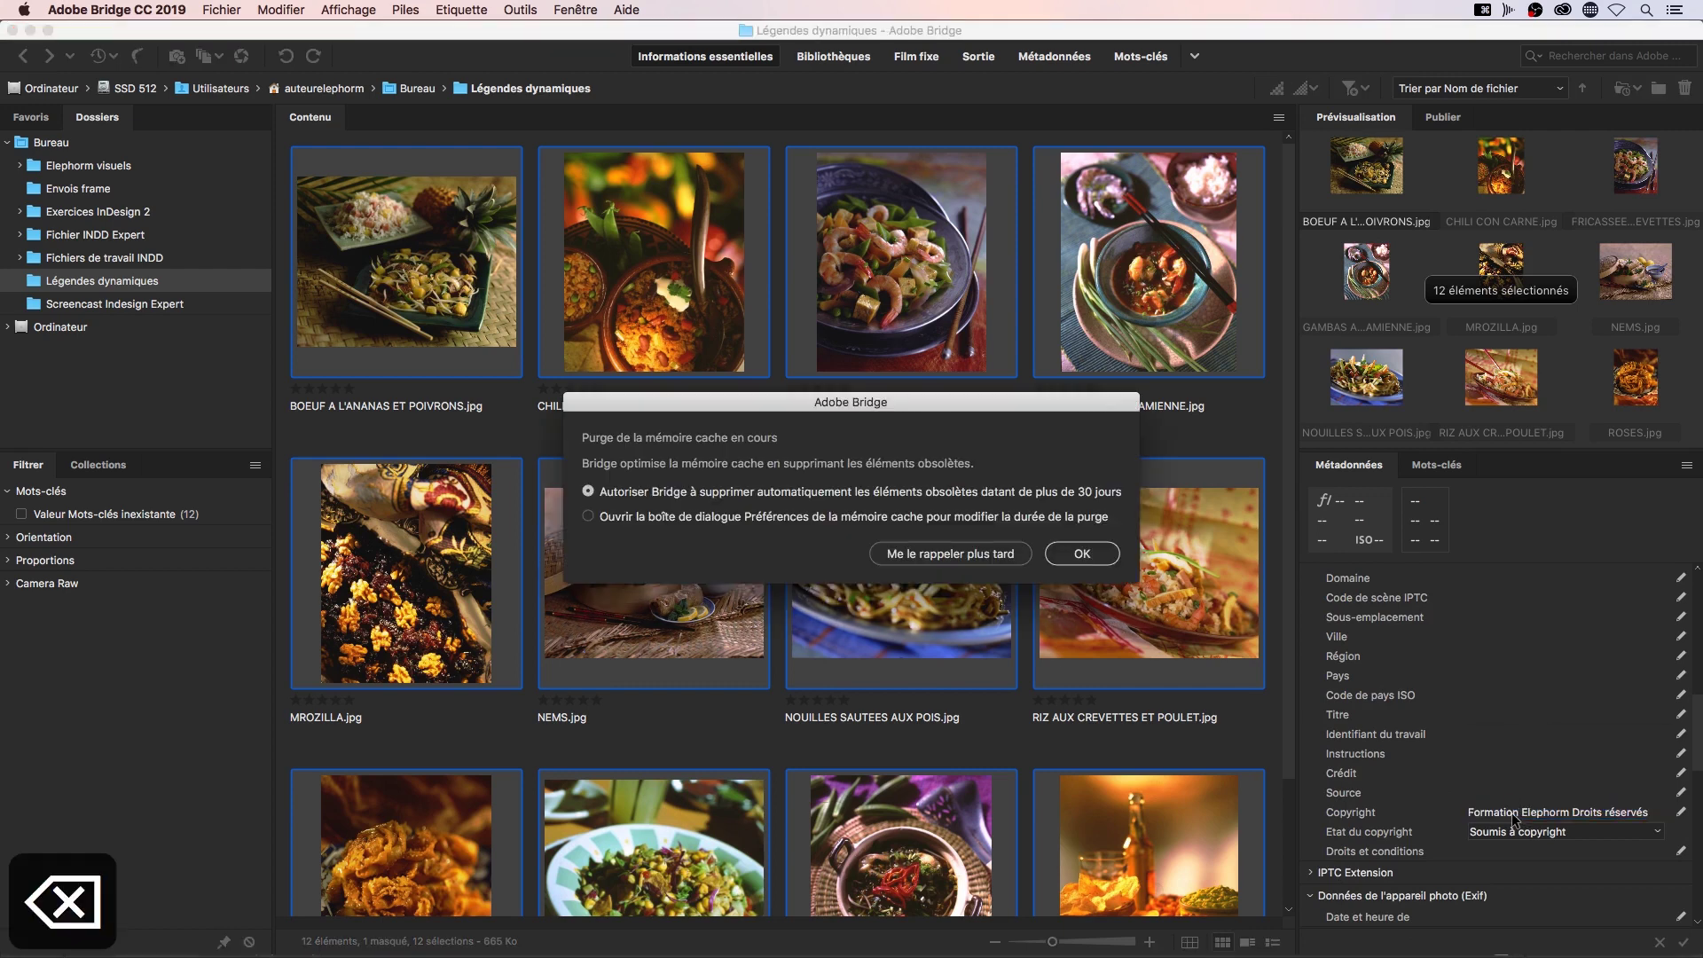
{"action": "left_click", "coordinate": [1082, 554]}
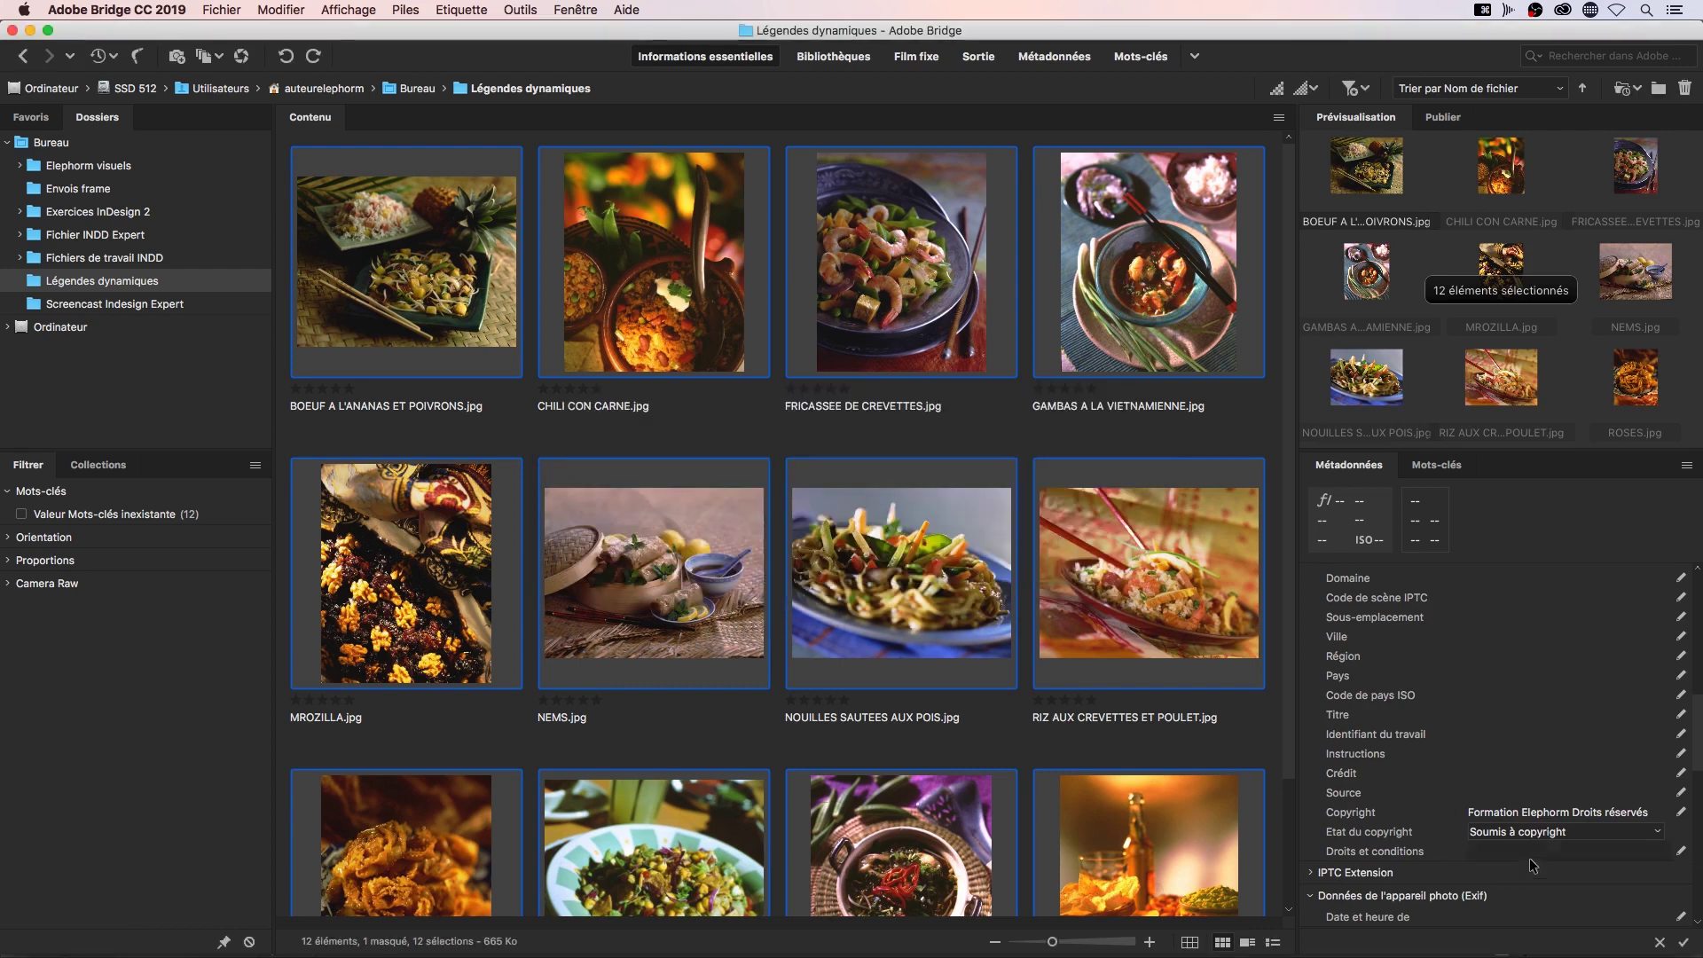
Remove "Formation" from the selected photos' Copyright metadata so it reads "Elephorm Droits réservés", and apply the change
{"action": "left_click", "coordinate": [1536, 811]}
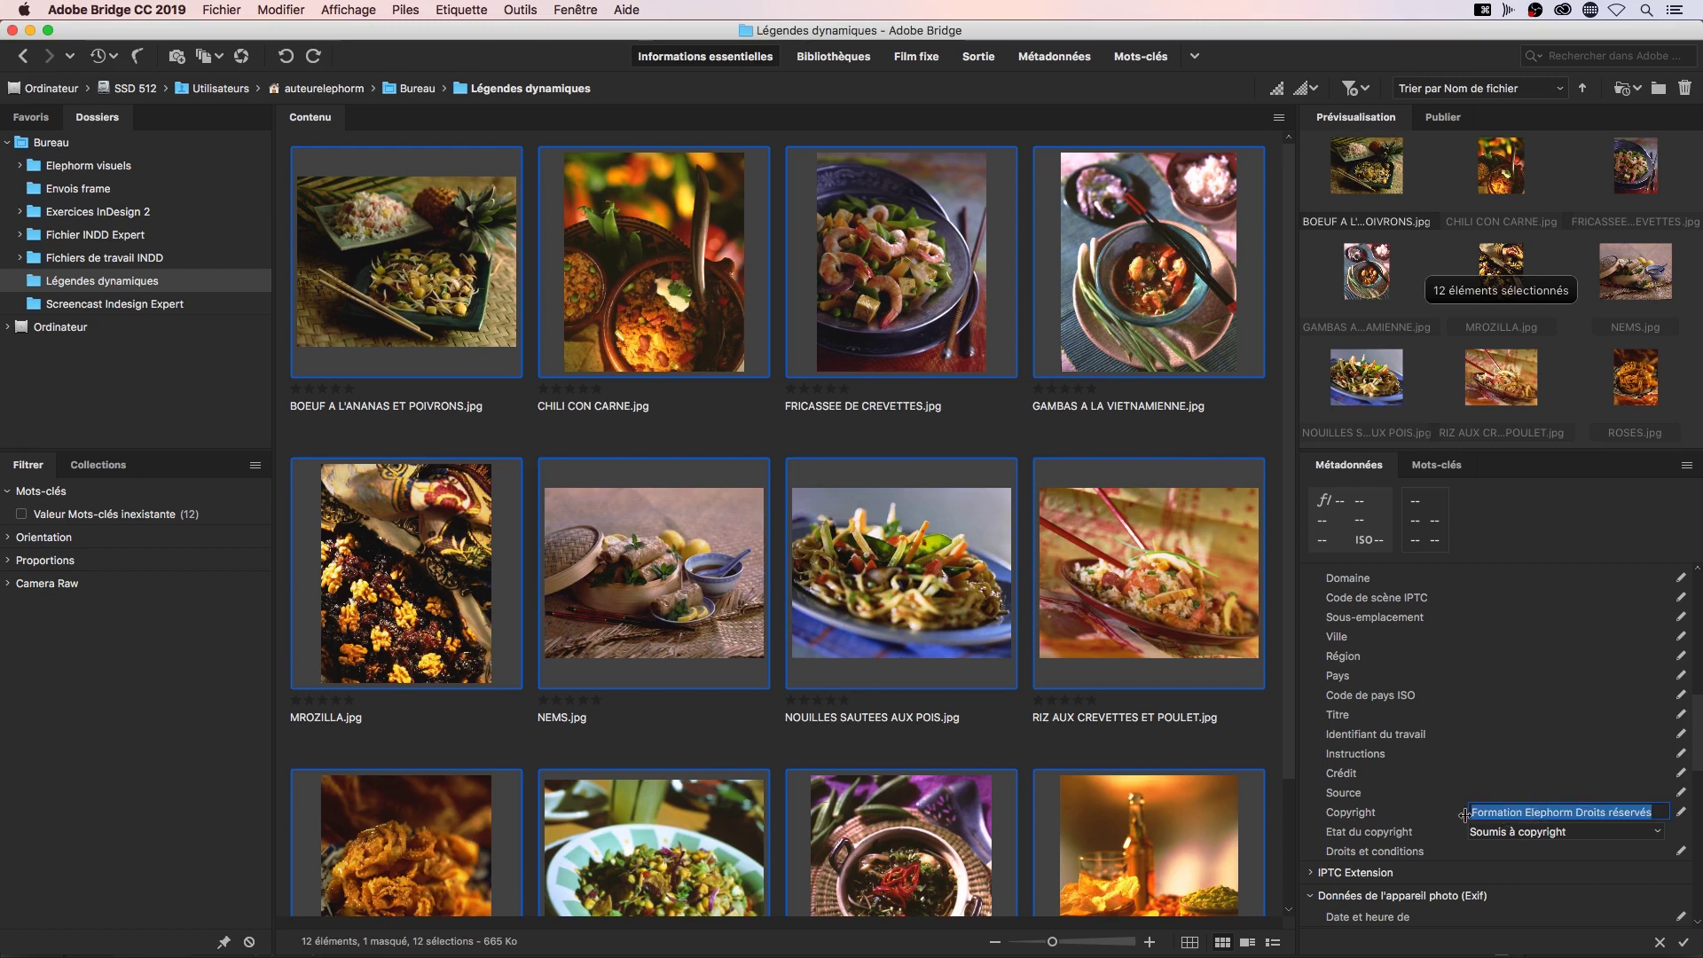
{"action": "left_click", "coordinate": [1526, 811]}
{"action": "key", "text": "BackSpace"}
{"action": "key", "text": "BackSpace"}
{"action": "key", "text": "BackSpace"}
{"action": "key", "text": "BackSpace"}
{"action": "key", "text": "BackSpace"}
{"action": "key", "text": "BackSpace"}
{"action": "key", "text": "BackSpace"}
{"action": "key", "text": "BackSpace"}
{"action": "key", "text": "BackSpace"}
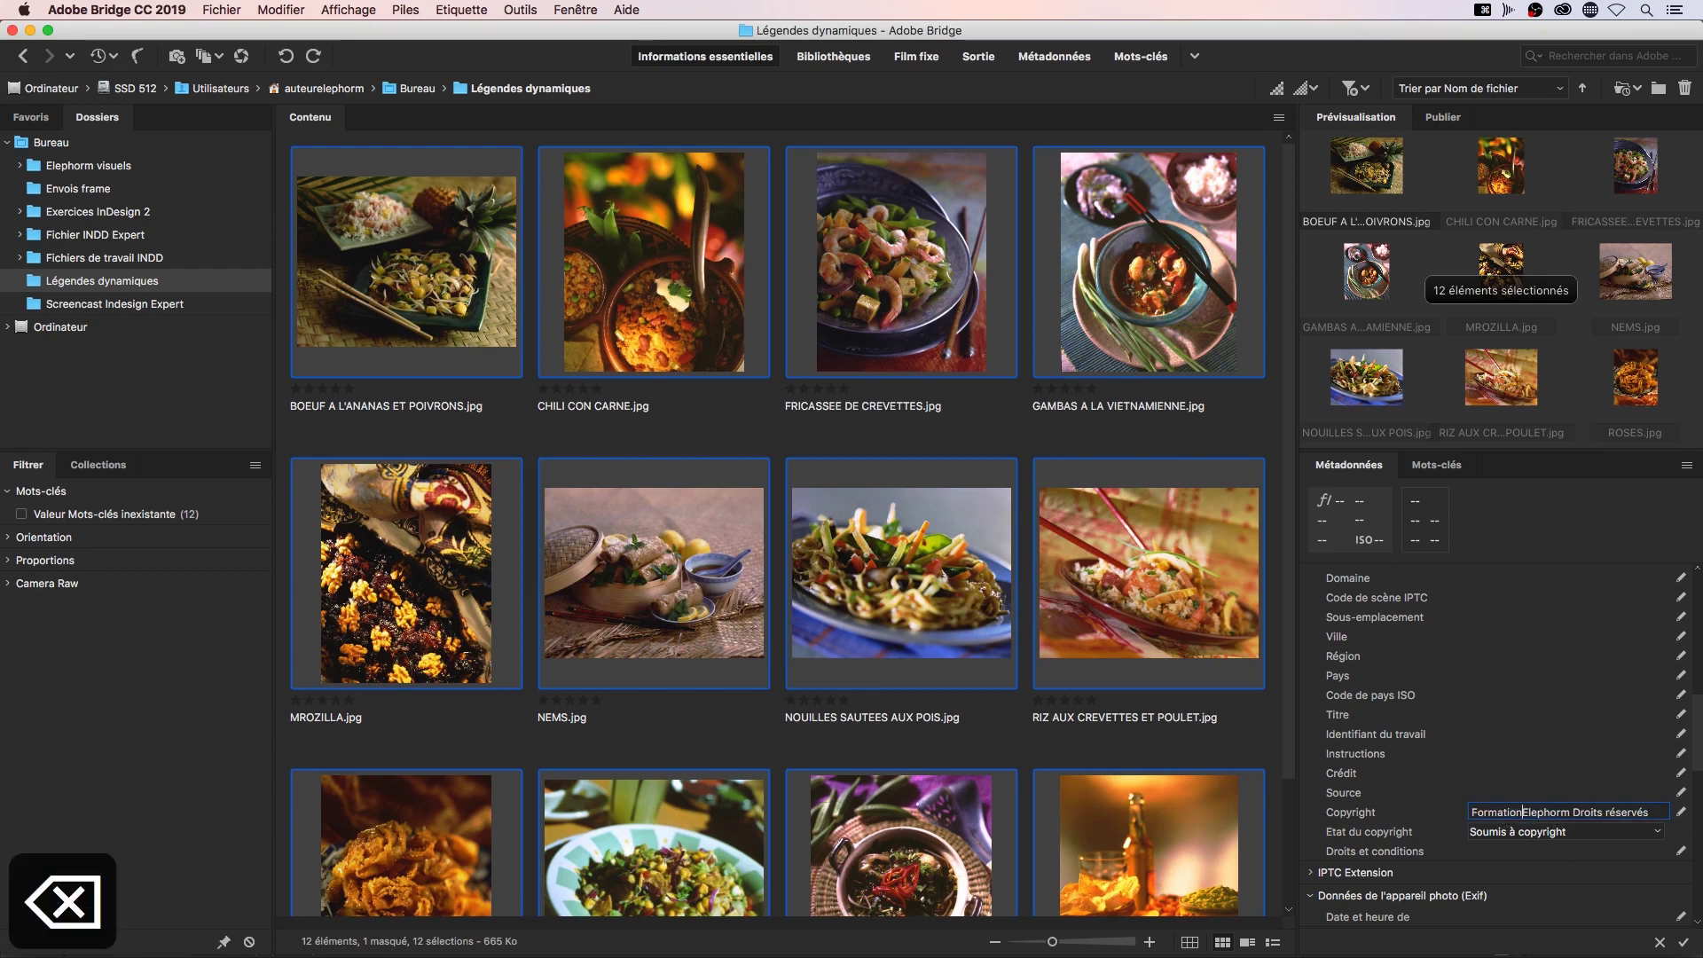
{"action": "key", "text": "BackSpace"}
{"action": "key", "text": "BackSpace"}
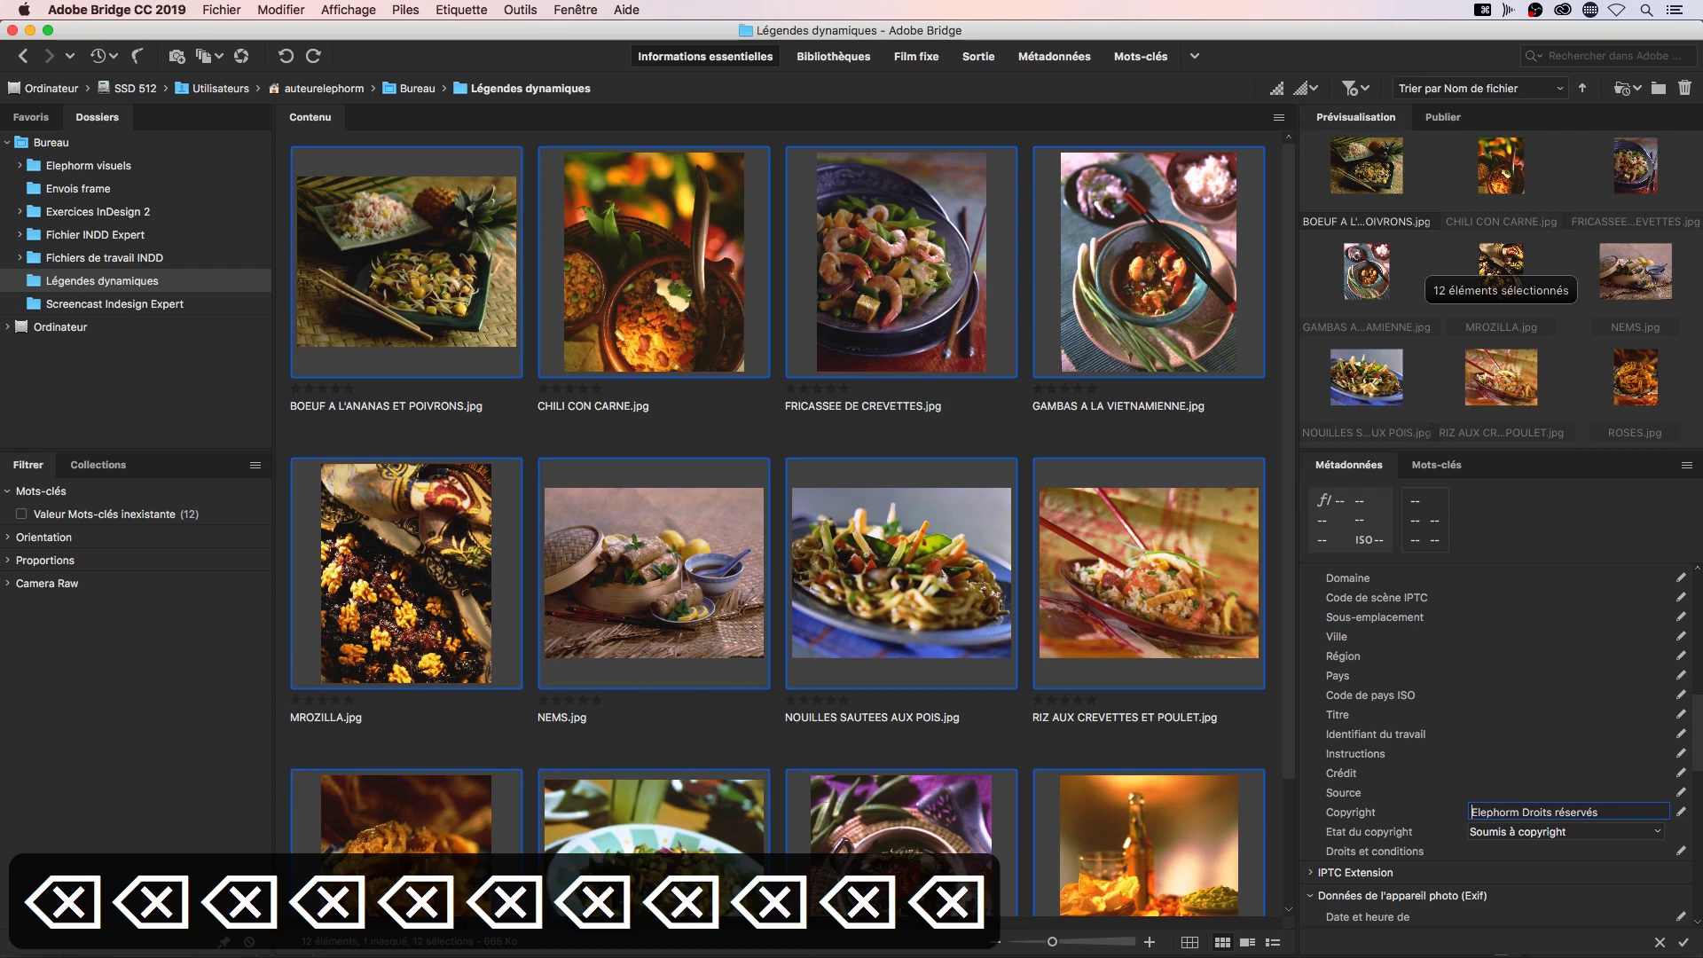
{"action": "left_click", "coordinate": [1684, 944]}
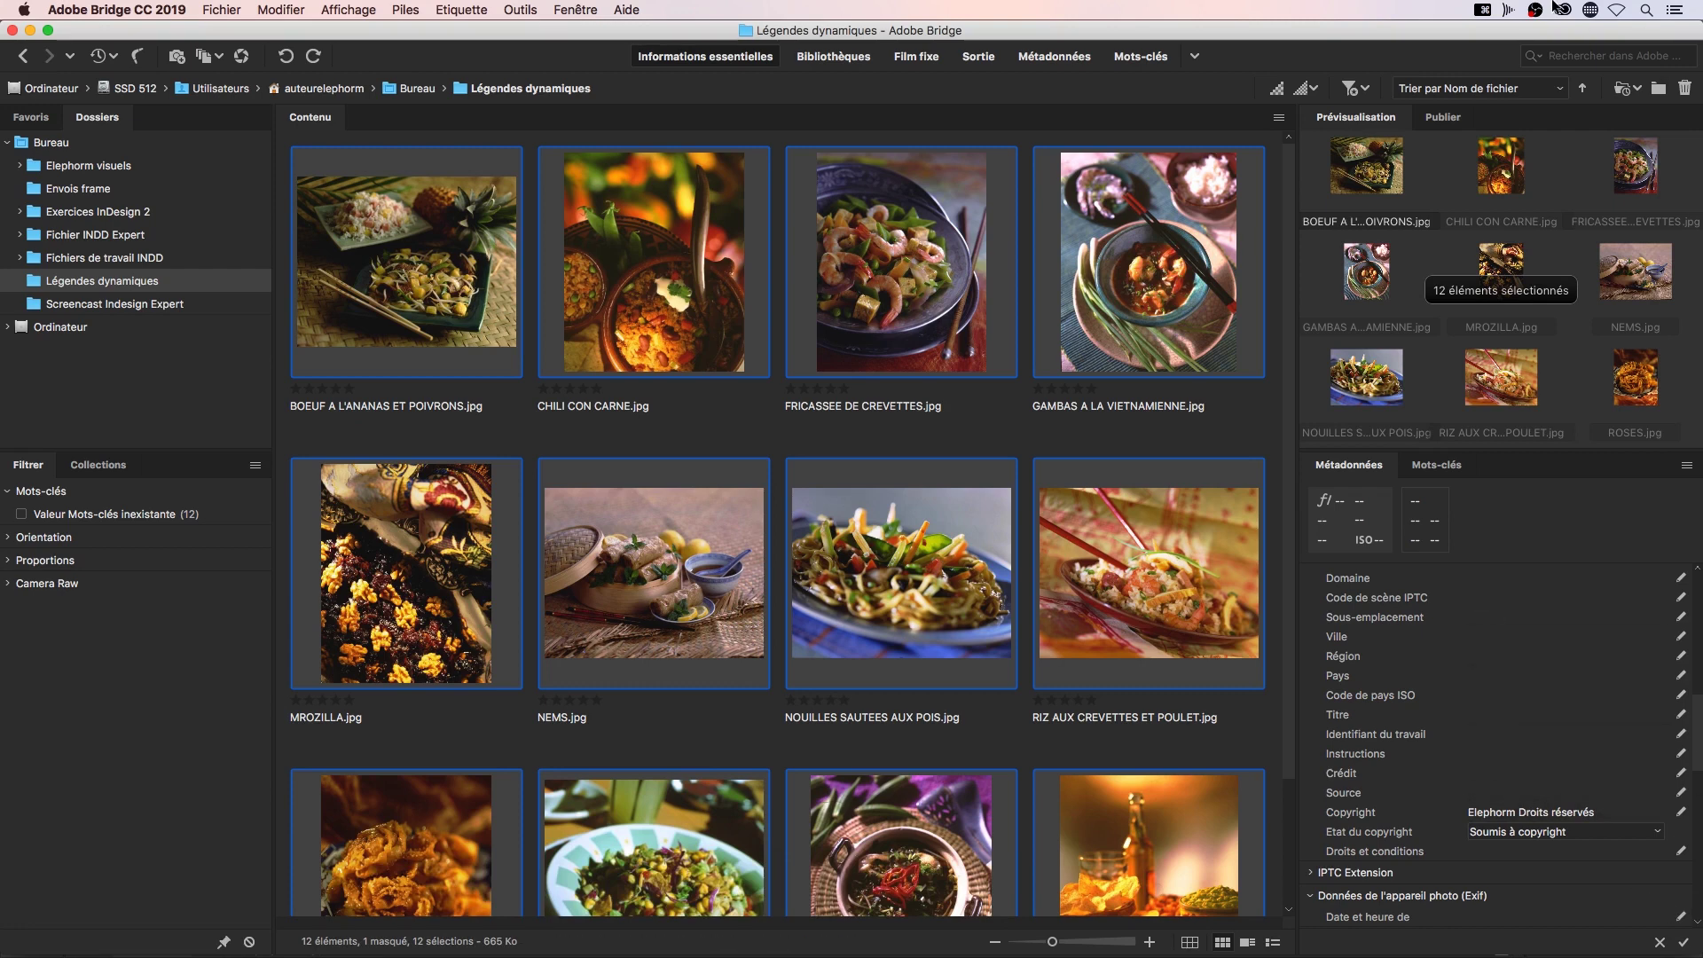
Switch back to InDesign and update the modified link of the first photo, the shrimp dish
{"action": "key", "text": "super+Tab"}
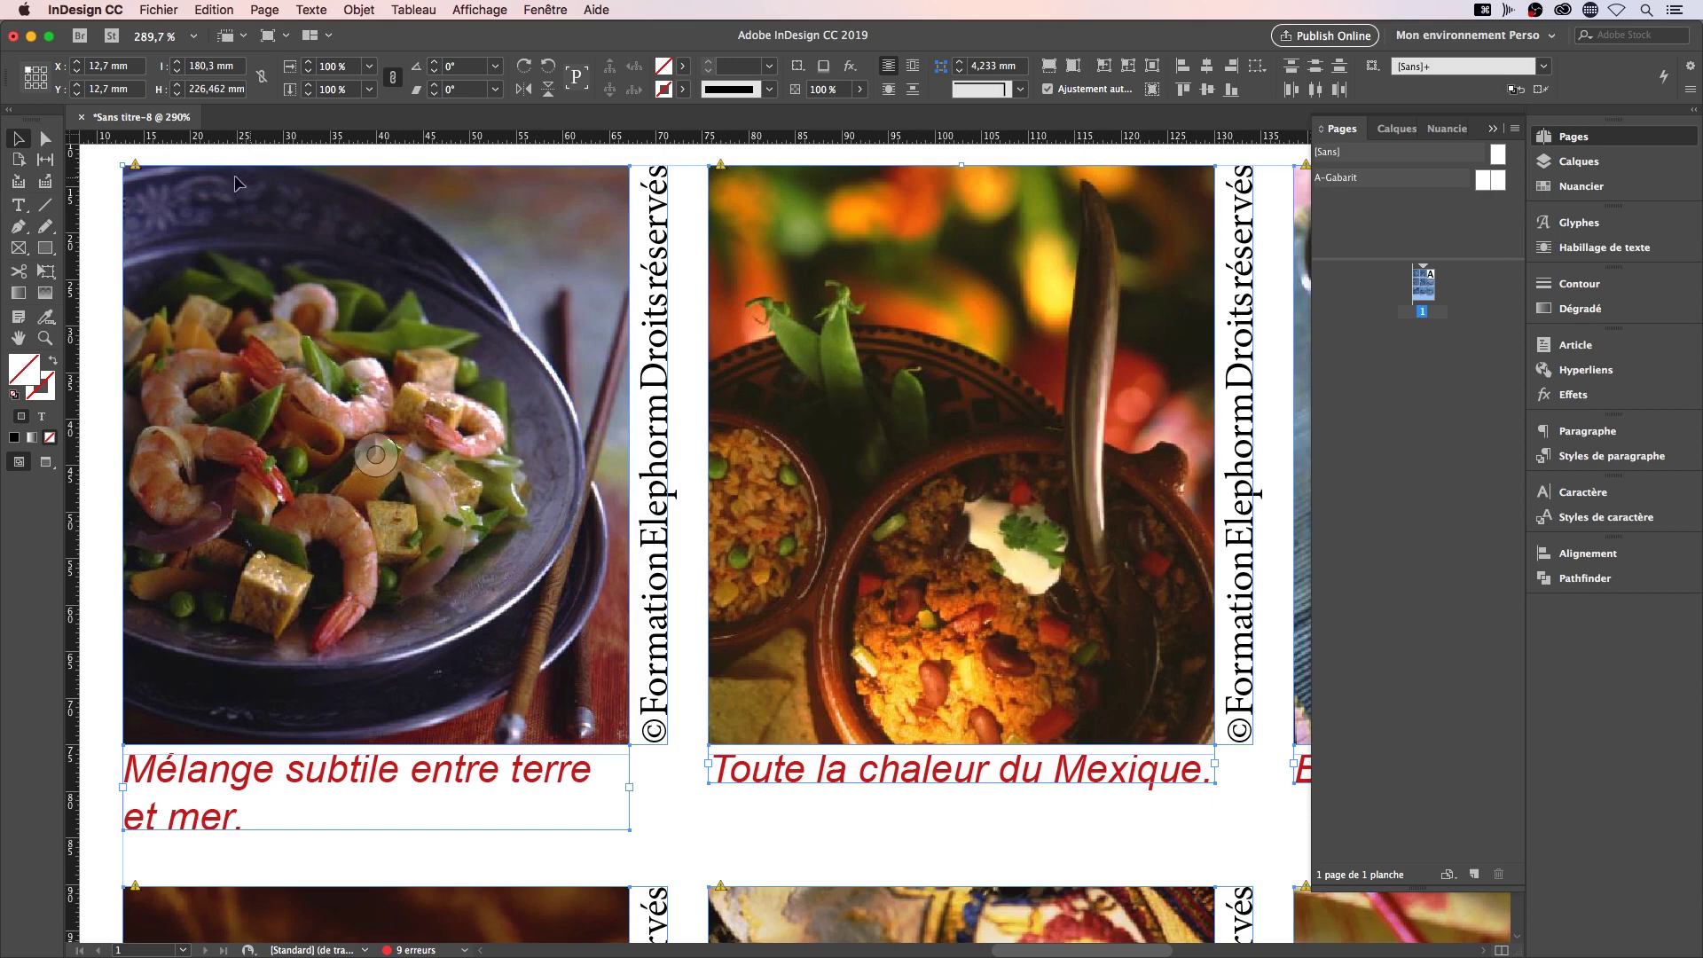
{"action": "mouse_move", "coordinate": [135, 169]}
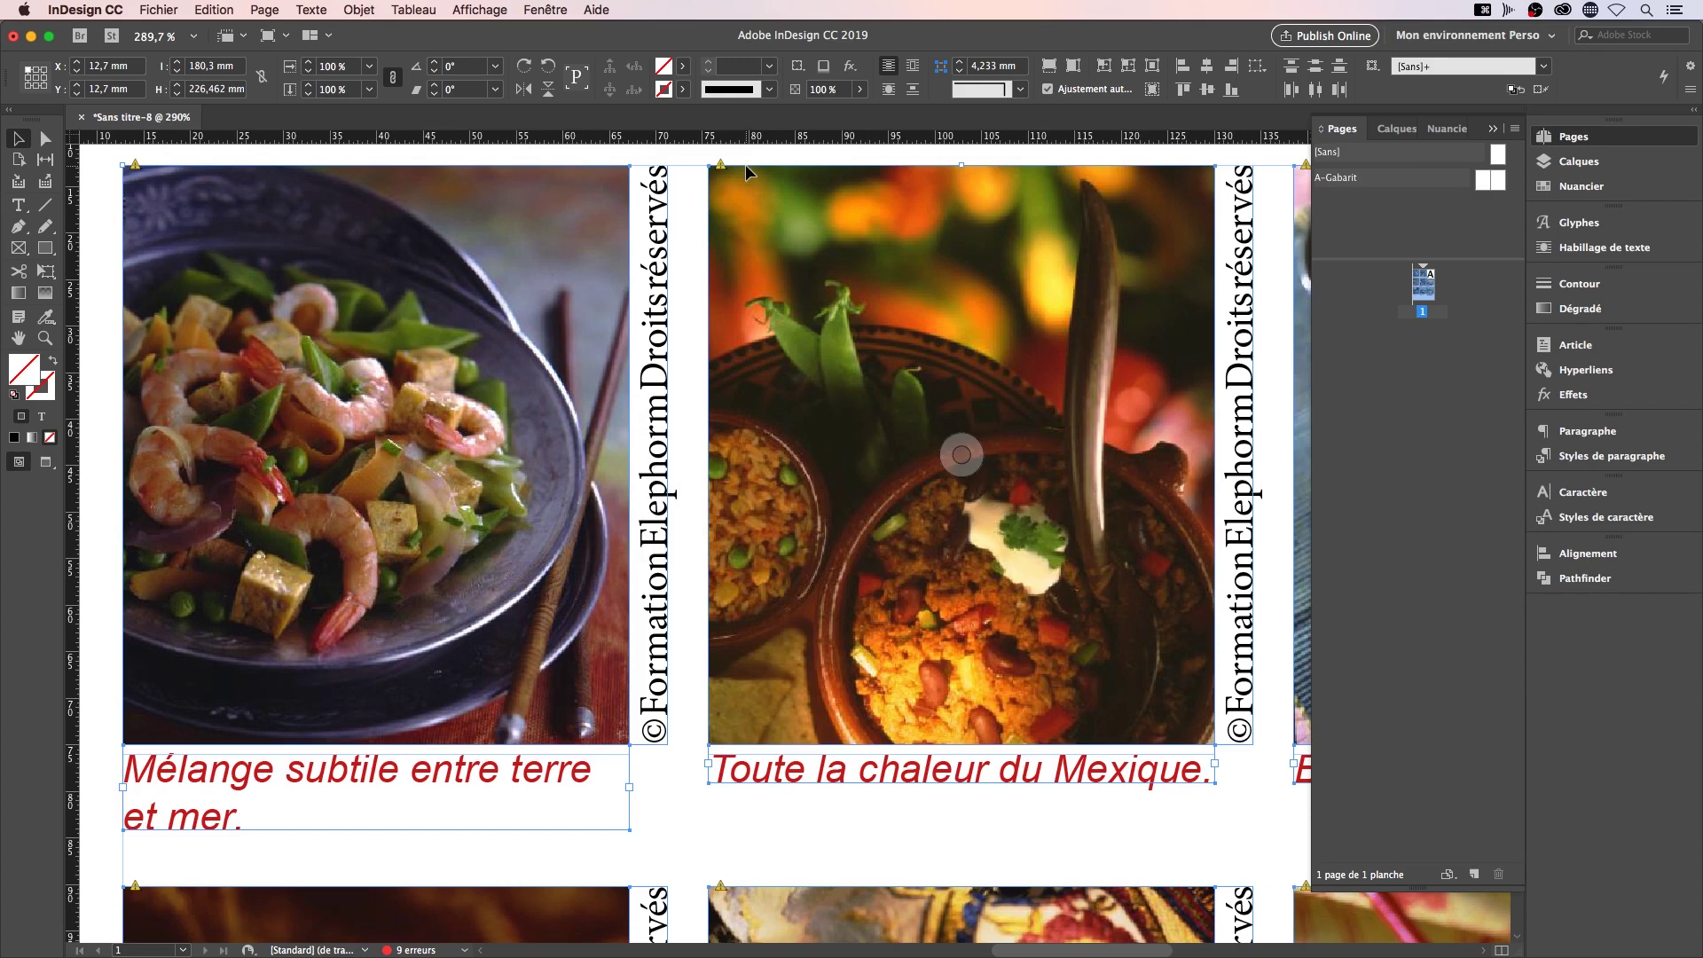
{"action": "left_click", "coordinate": [135, 169]}
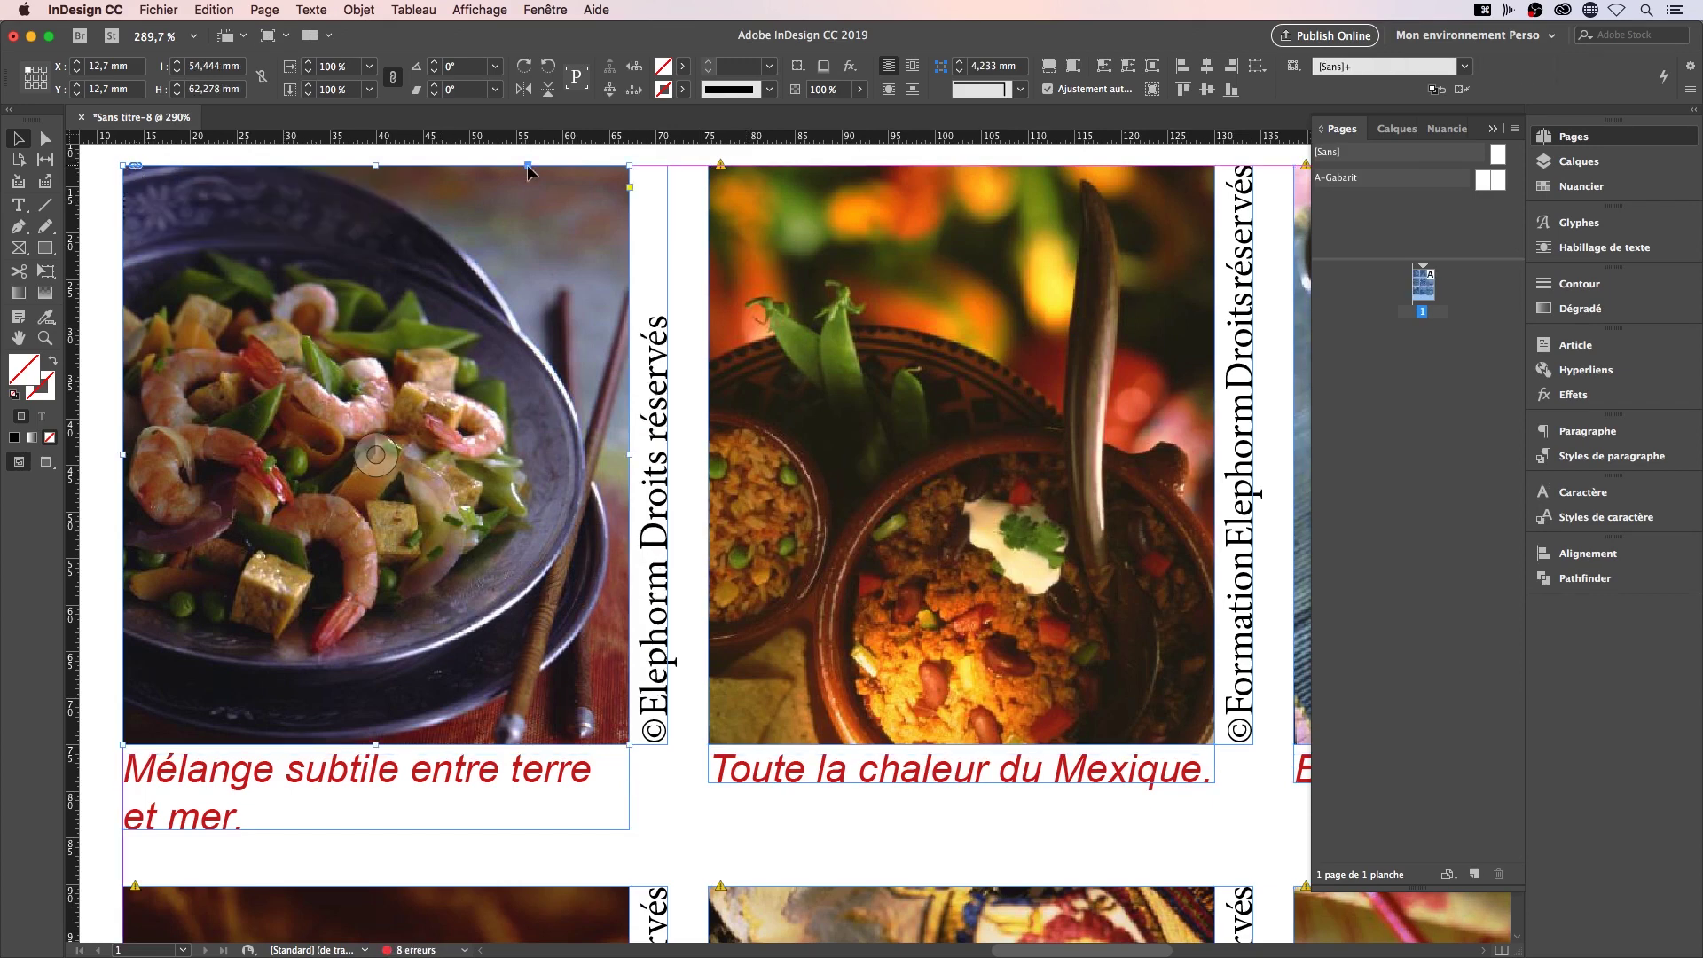
Update the modified links of the Mexican dish and Vietnamese dish photos in the first row
{"action": "left_click", "coordinate": [721, 166]}
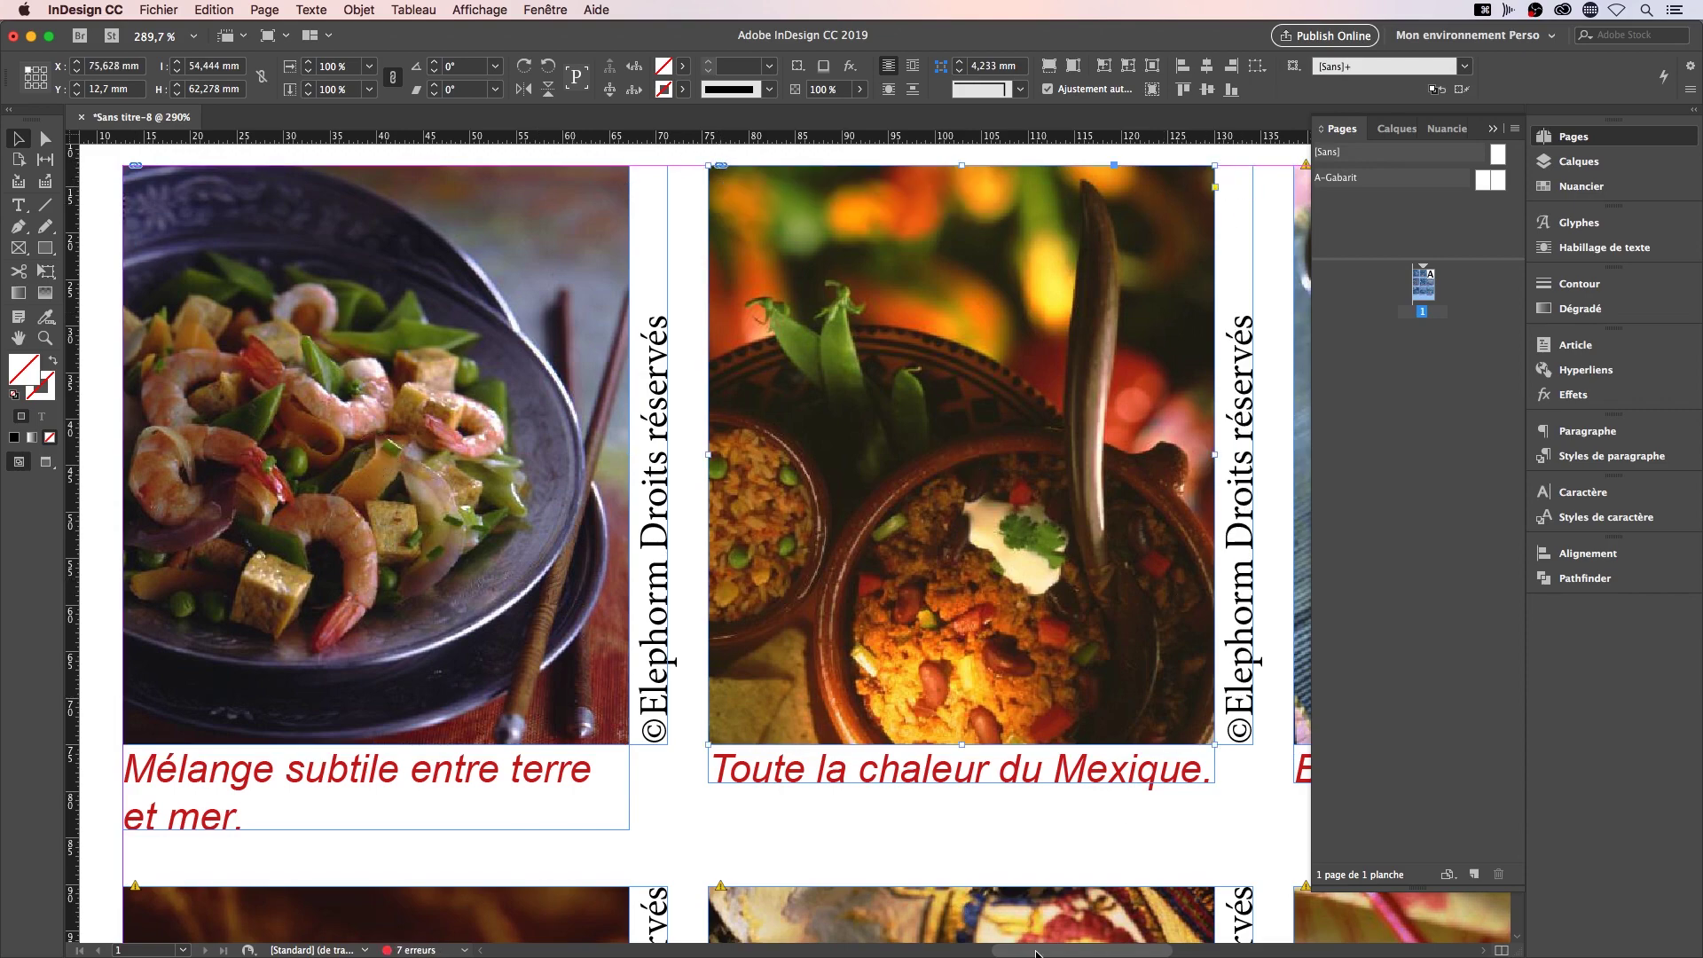
{"action": "scroll", "coordinate": [1146, 939], "scroll_direction": "right", "scroll_amount": 10}
{"action": "scroll", "coordinate": [1145, 938], "scroll_direction": "right", "scroll_amount": 2}
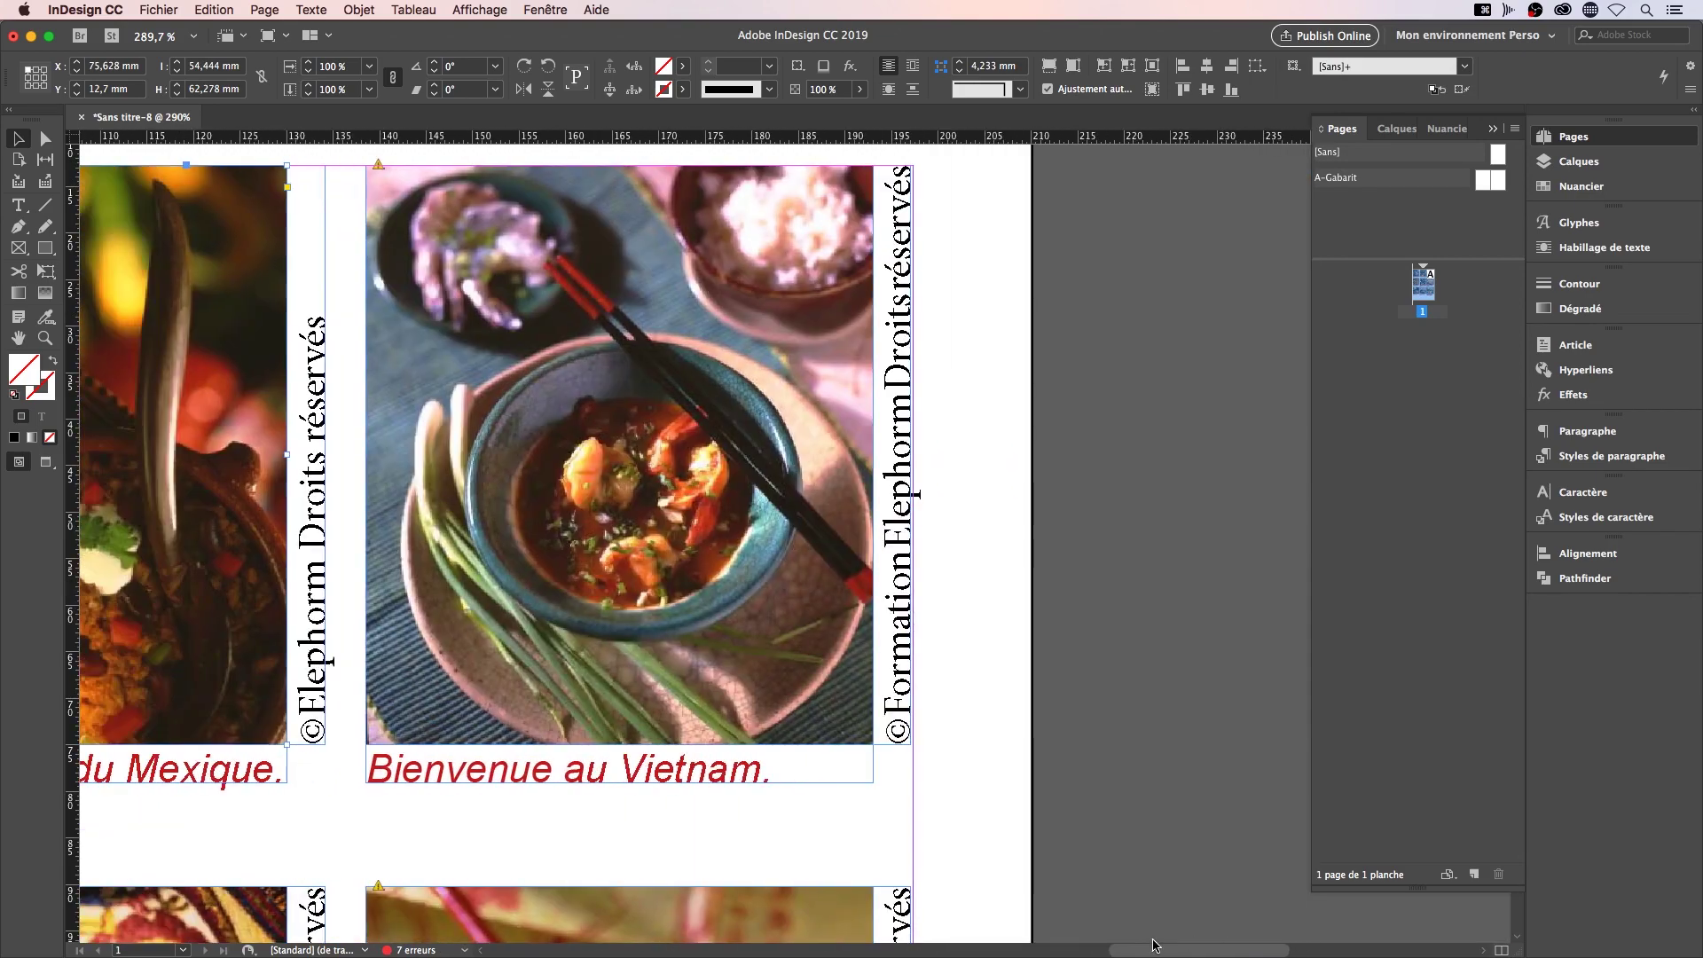
{"action": "left_click", "coordinate": [376, 163]}
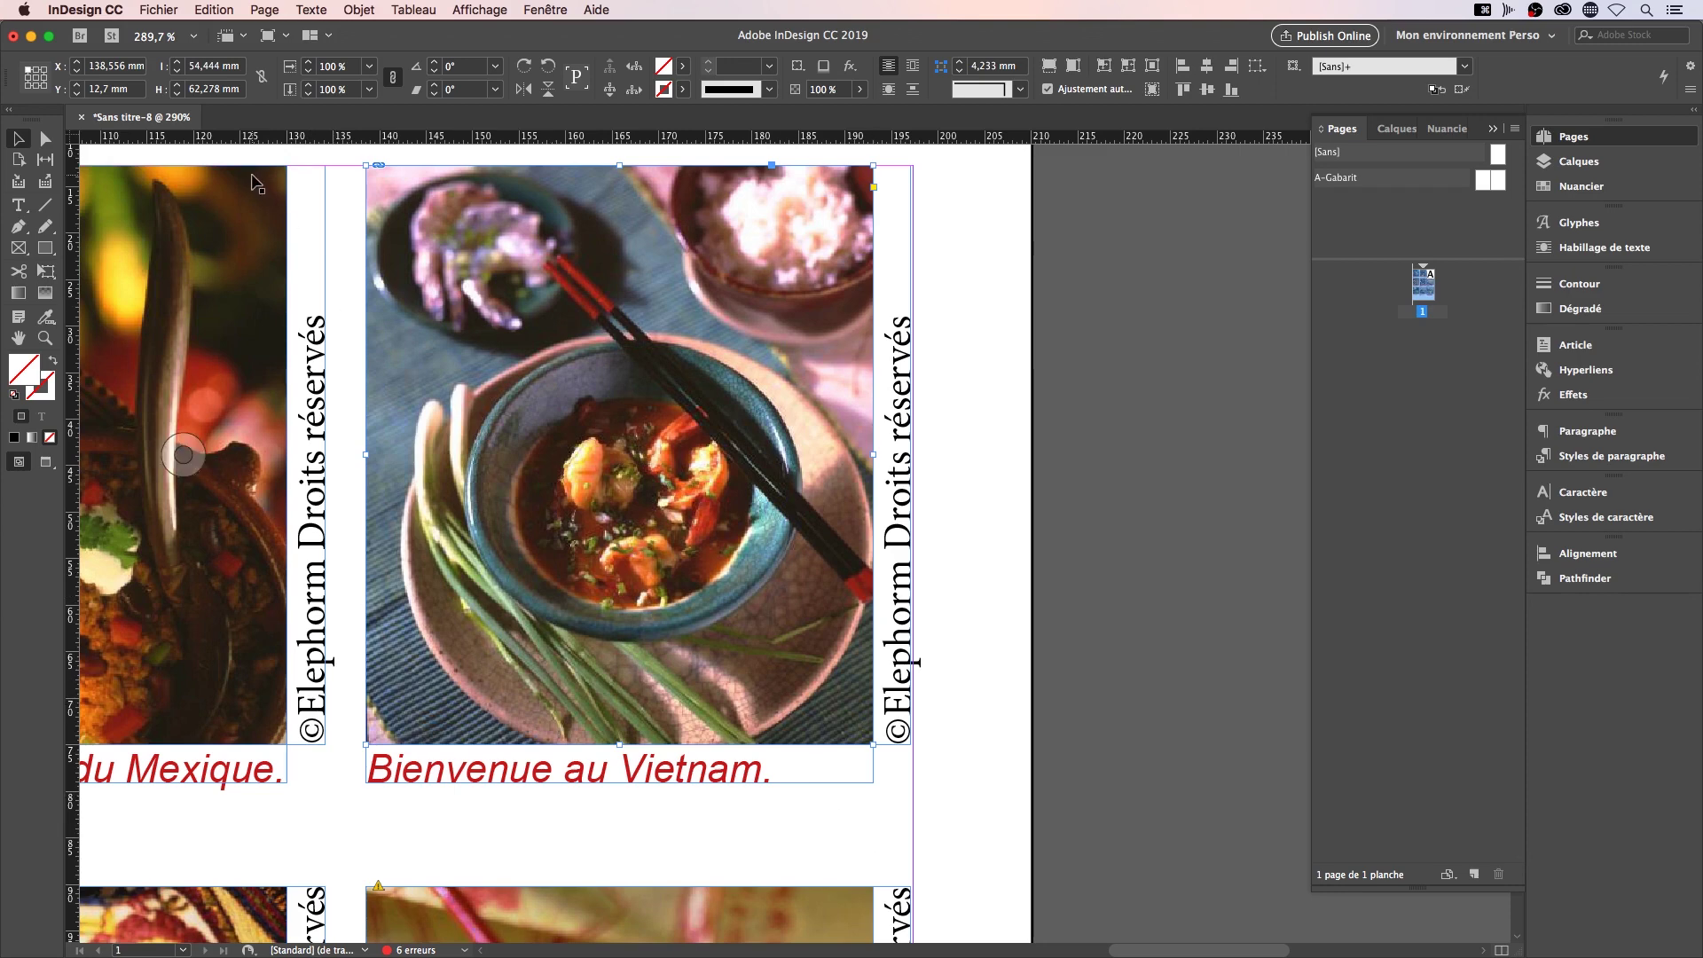
{"action": "left_click", "coordinate": [312, 9]}
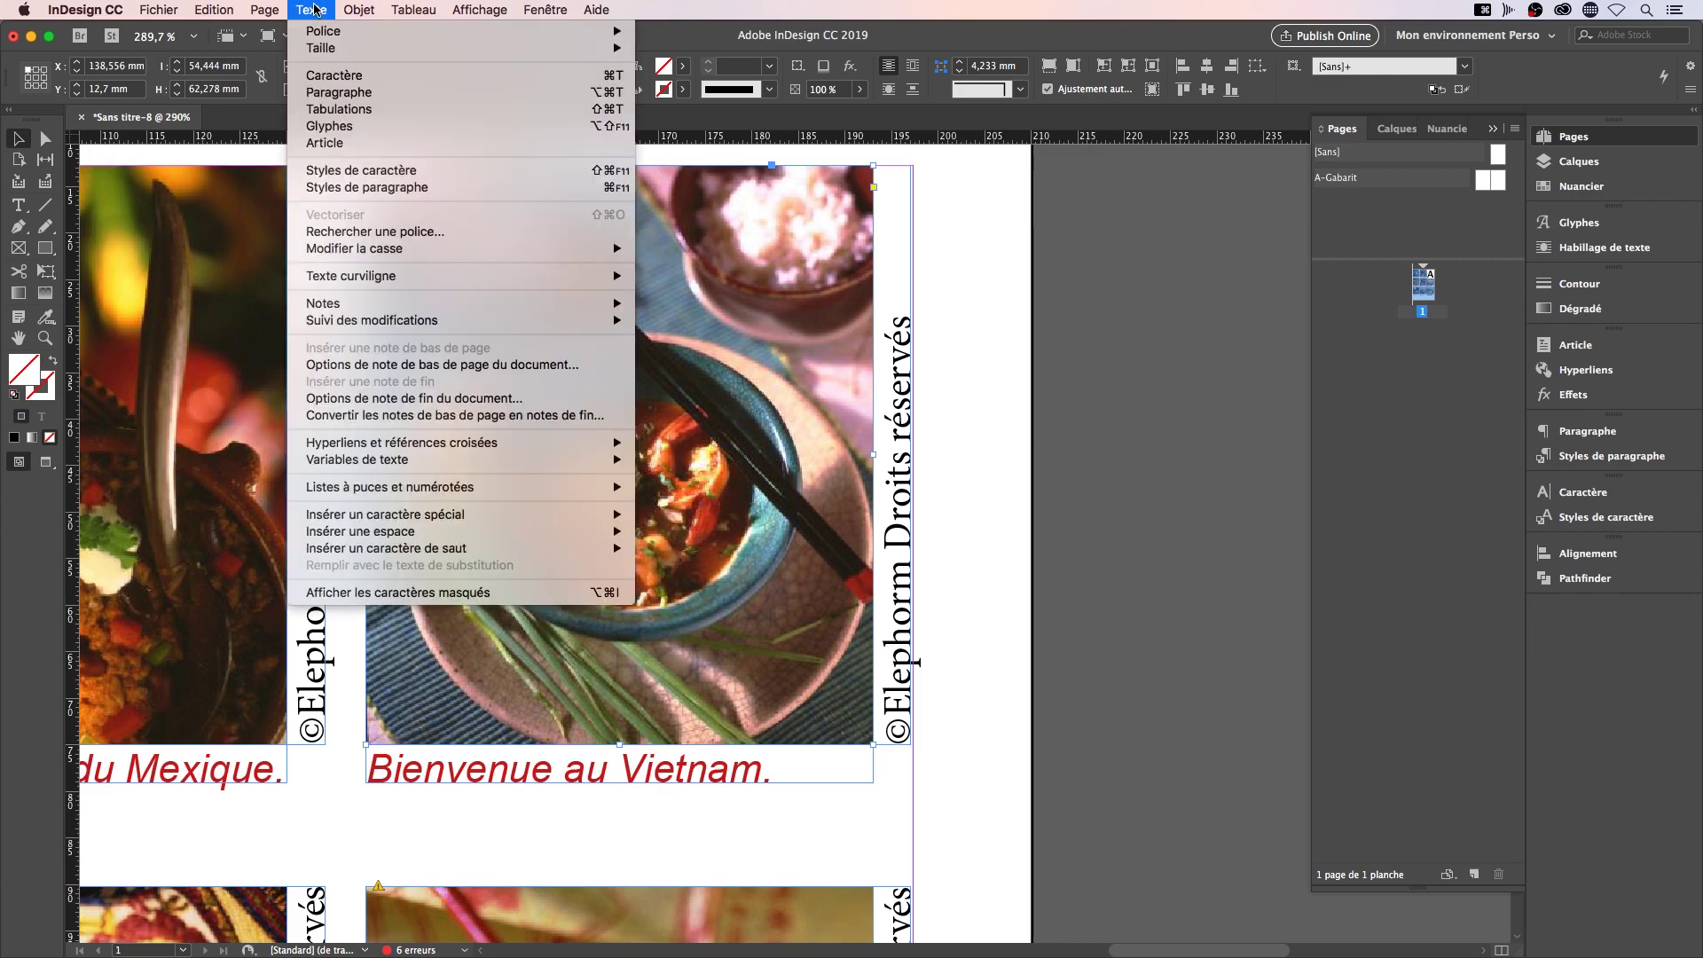
{"action": "left_click", "coordinate": [315, 9]}
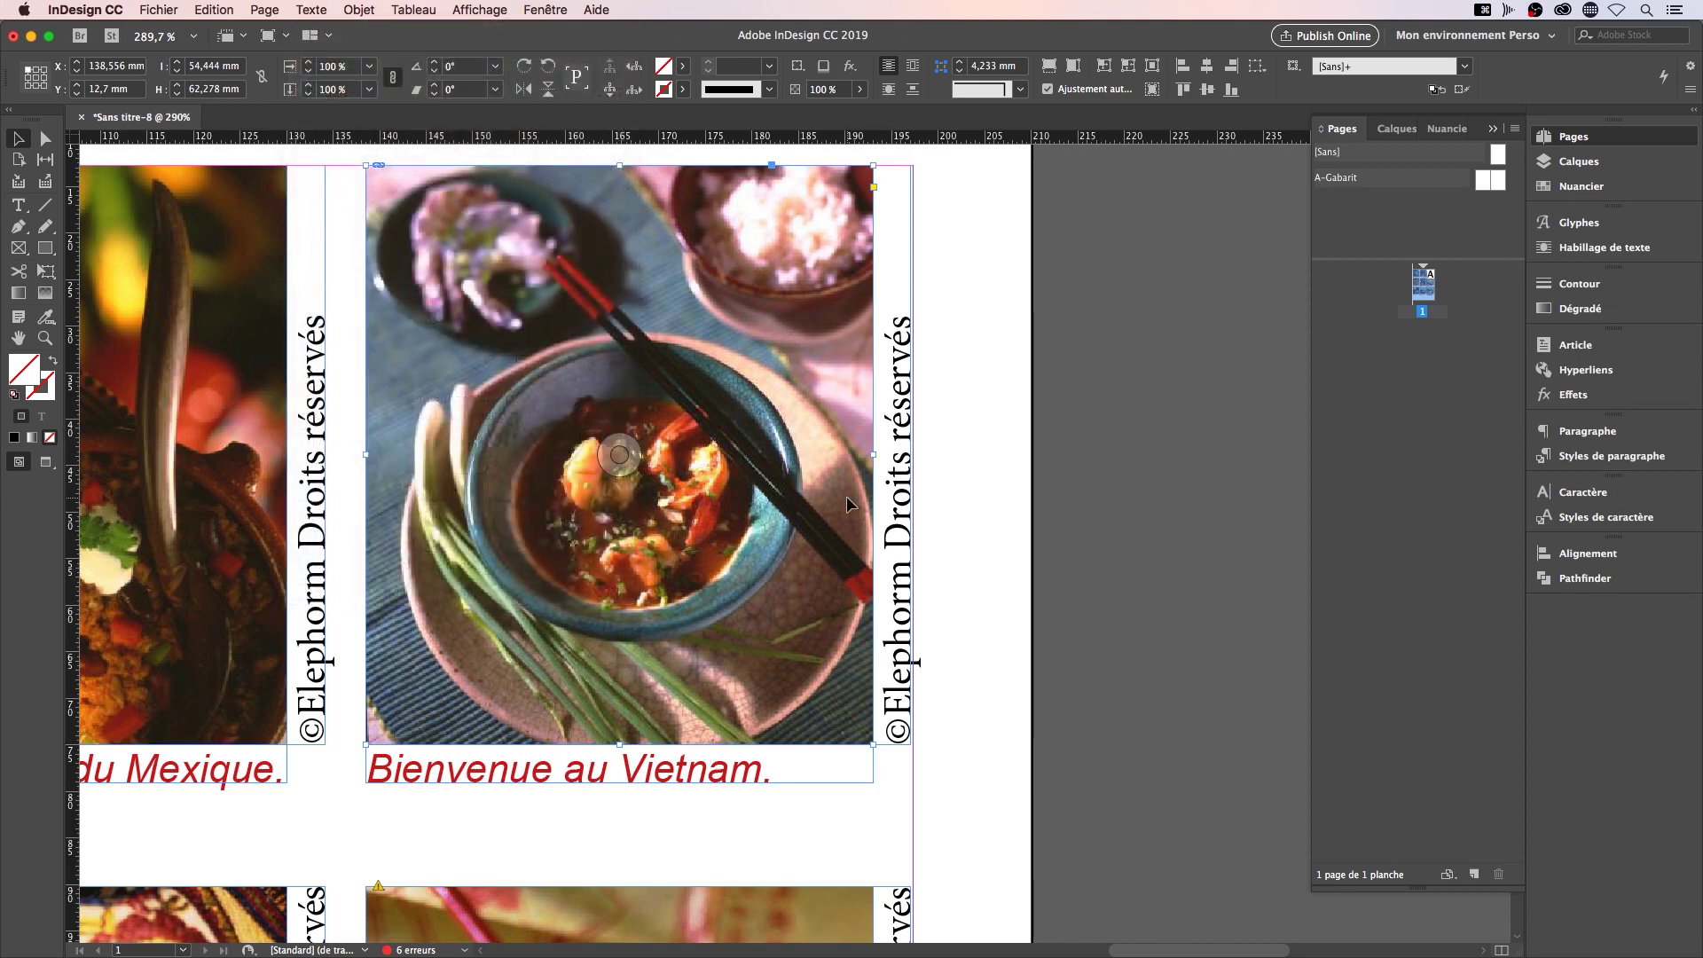
Switch to Adobe Bridge
{"action": "key", "text": "super+Tab"}
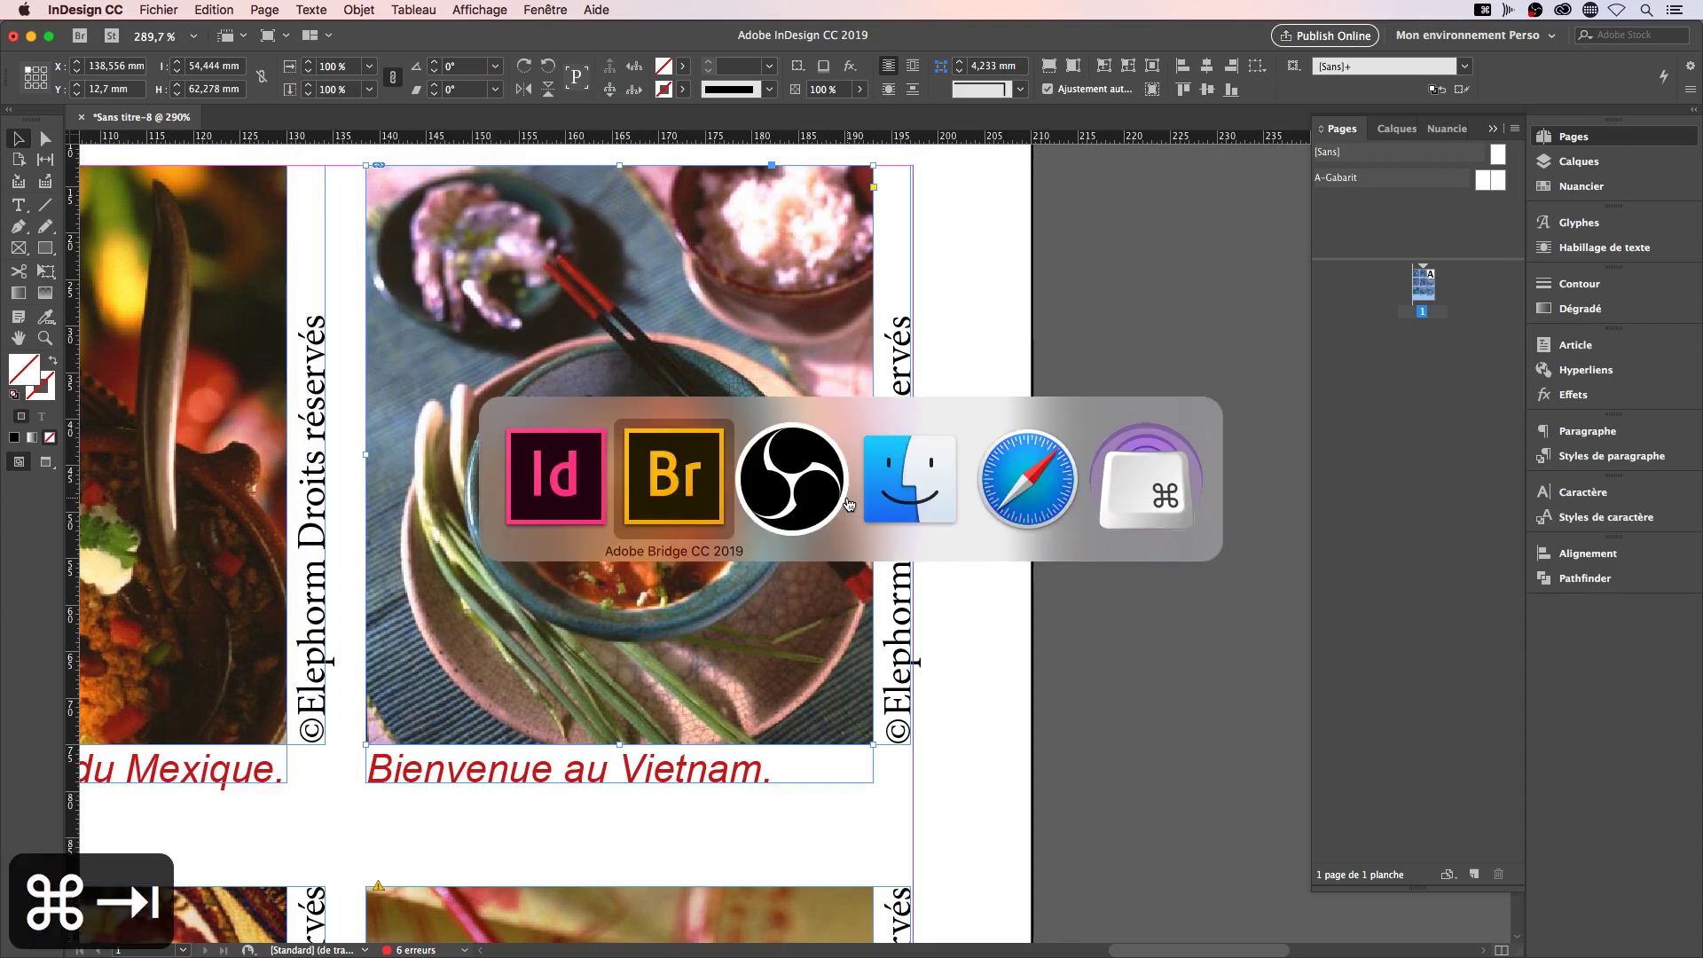